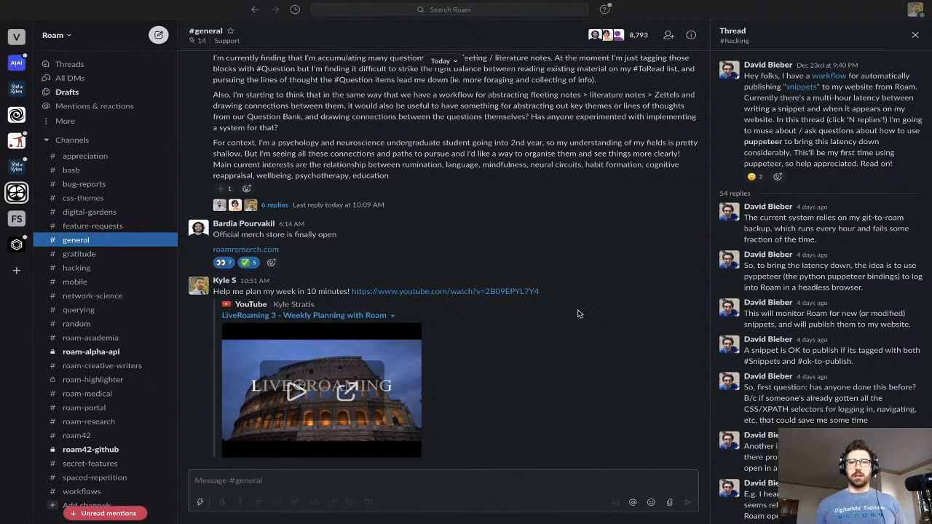
- Switch to the Roam Research browser window and view the Weekly Review December 21st, 2020 page from its beginning
{"action": "key", "text": "ctrl+Right"}
{"action": "key", "text": "ctrl+Right"}
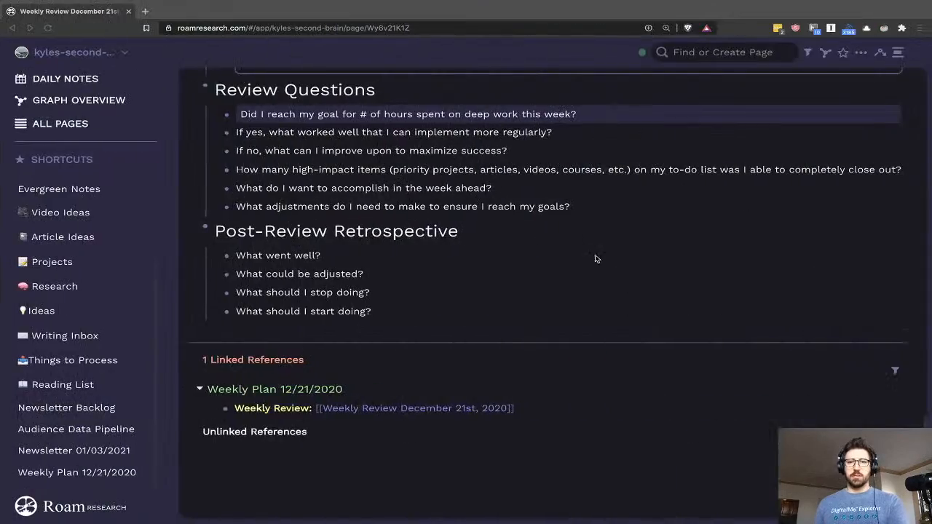
{"action": "scroll", "coordinate": [561, 264], "scroll_direction": "up", "scroll_amount": 5}
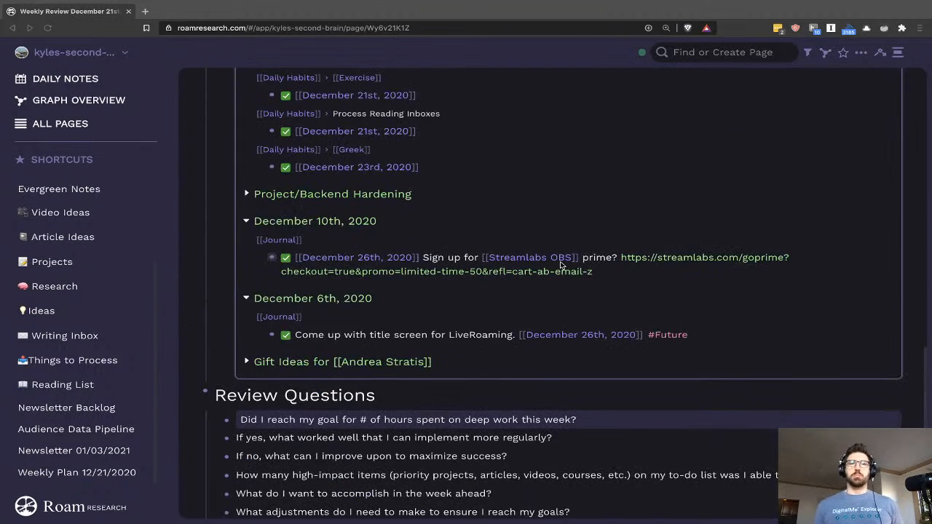
{"action": "scroll", "coordinate": [561, 263], "scroll_direction": "up", "scroll_amount": 10}
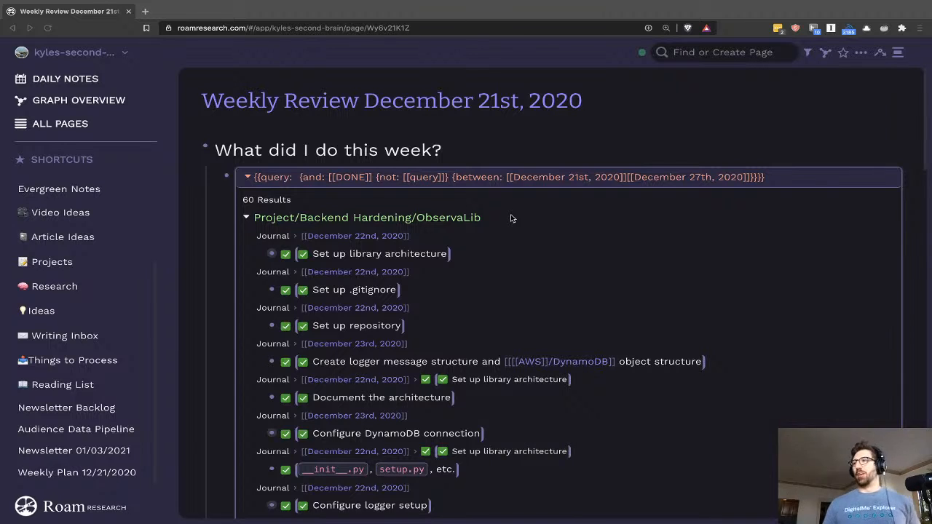
- Open the Daily Notes and look through December 27th, 2020, including its Tasks, Overdue Tasks and Completed Tasks queries
{"action": "left_click", "coordinate": [69, 79]}
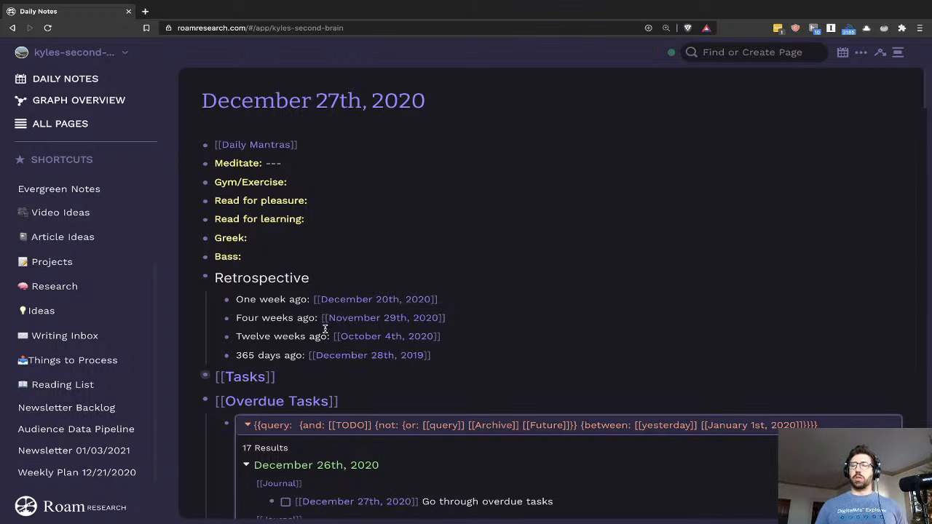
{"action": "left_click", "coordinate": [194, 376]}
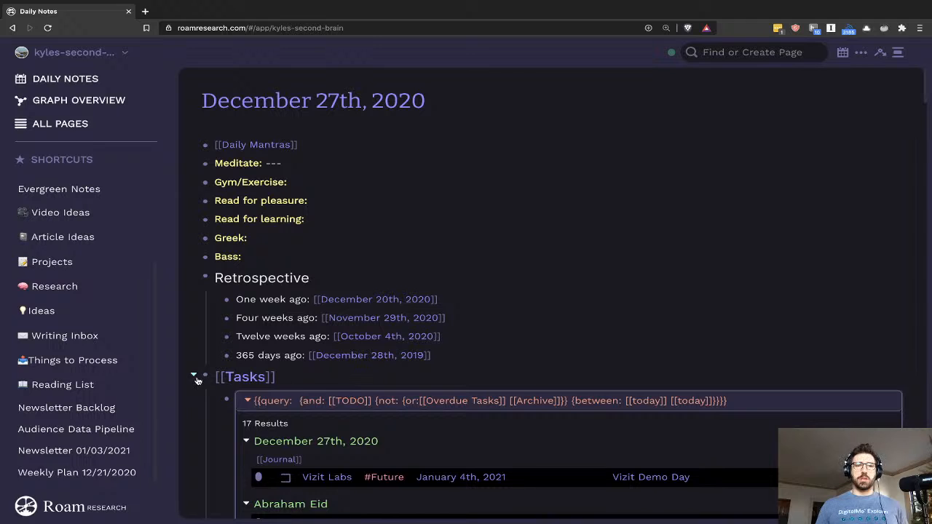
{"action": "left_click", "coordinate": [194, 376]}
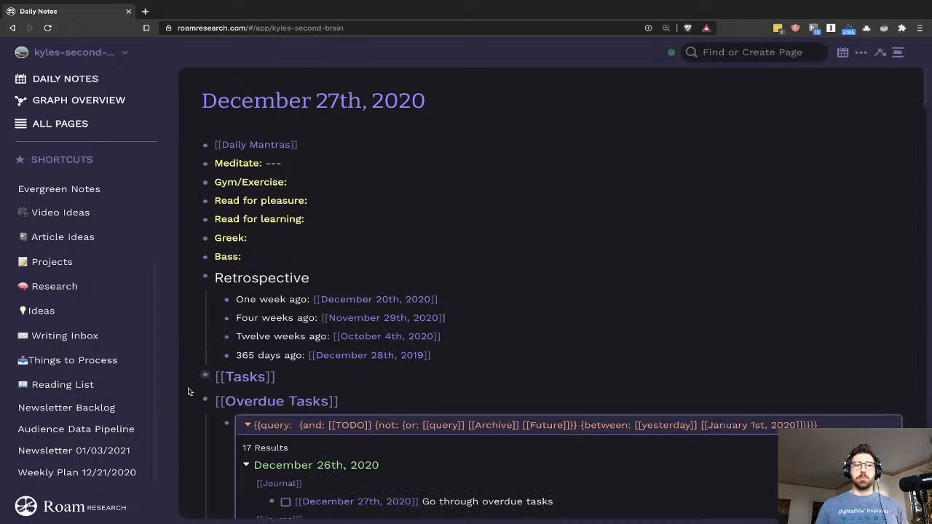
{"action": "scroll", "coordinate": [483, 370], "scroll_direction": "down", "scroll_amount": 3}
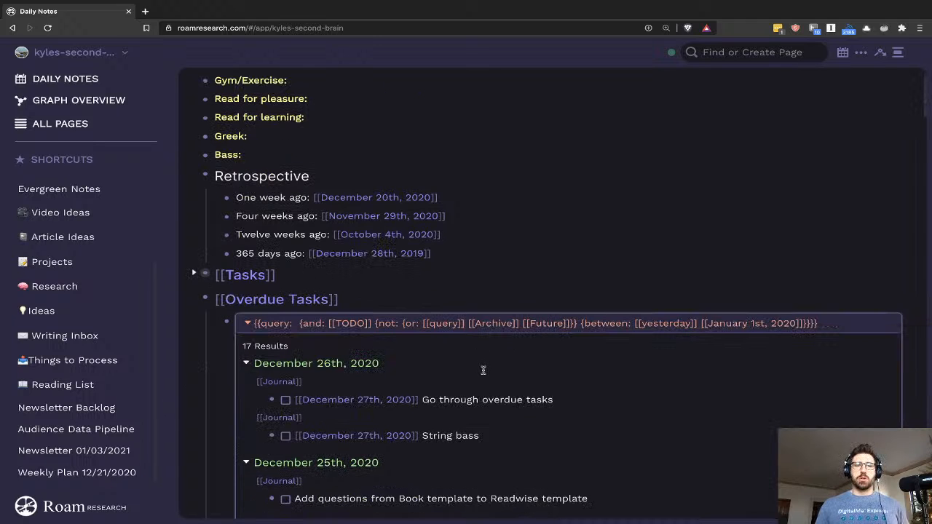
{"action": "scroll", "coordinate": [482, 370], "scroll_direction": "down", "scroll_amount": 15}
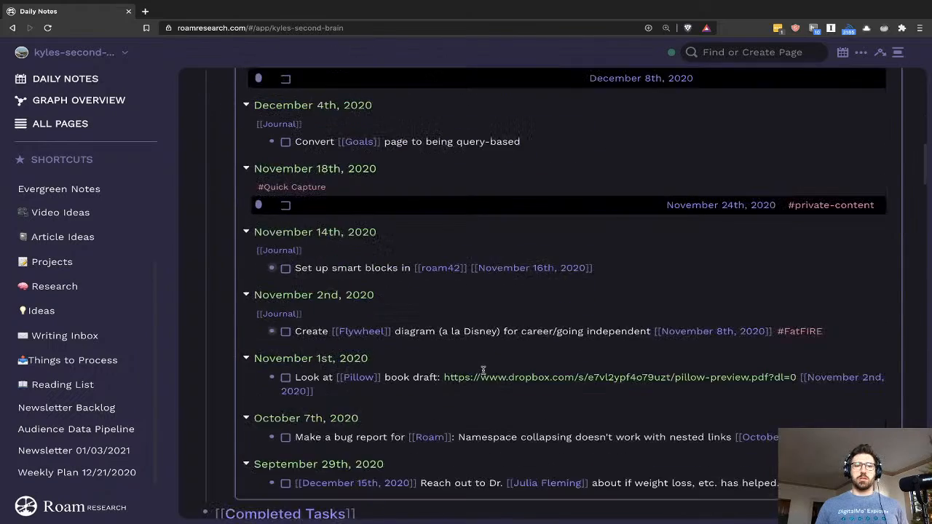
{"action": "scroll", "coordinate": [483, 371], "scroll_direction": "down", "scroll_amount": 7}
{"action": "scroll", "coordinate": [527, 322], "scroll_direction": "up", "scroll_amount": 5}
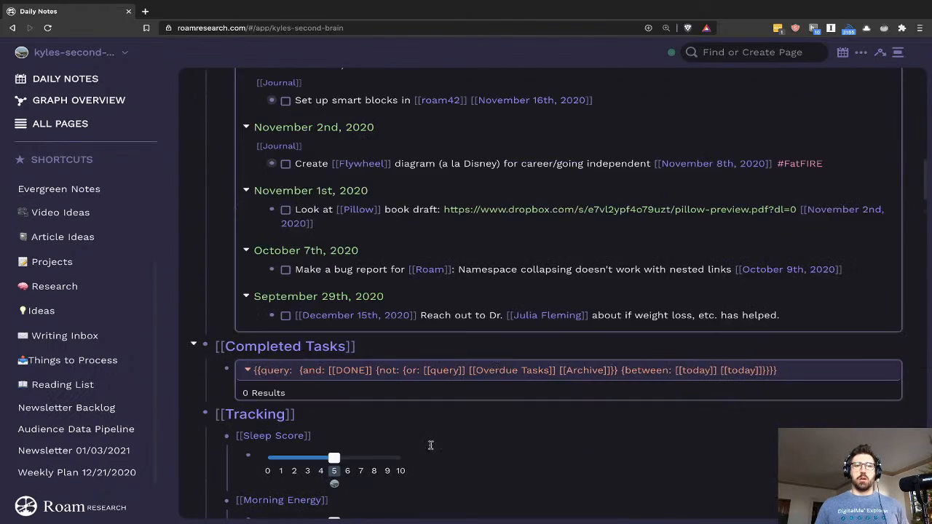
{"action": "scroll", "coordinate": [408, 349], "scroll_direction": "up", "scroll_amount": 15}
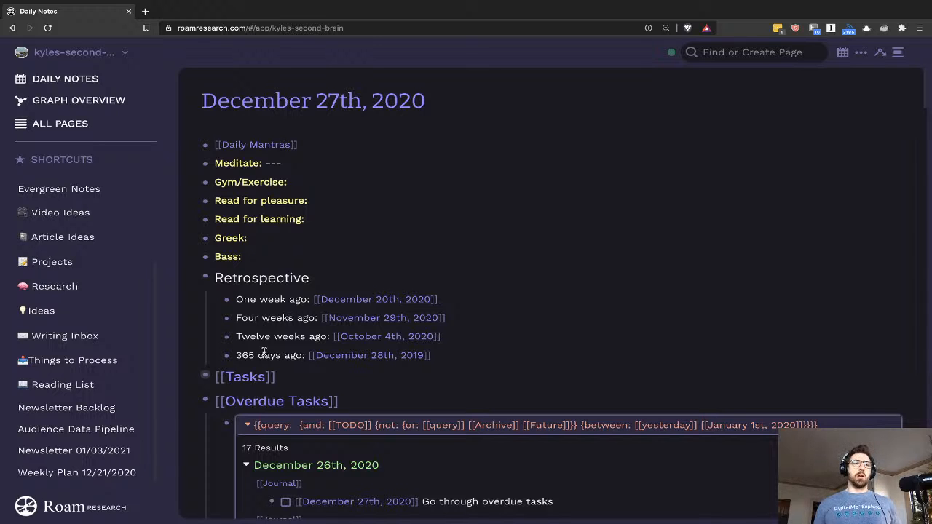
- Open the Weekly Plan 12/21/2020 page and look over its reference pages, top priorities and daily goals
{"action": "left_click", "coordinate": [87, 473]}
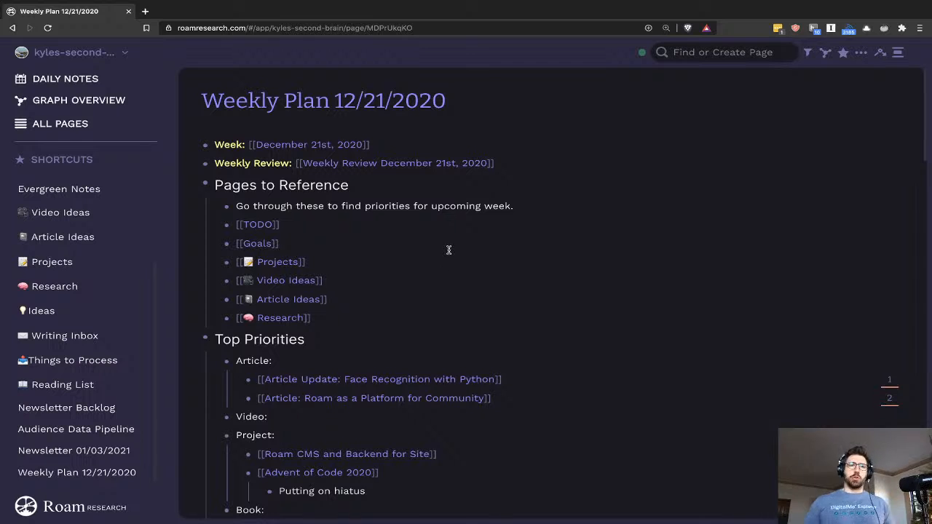
{"action": "scroll", "coordinate": [401, 253], "scroll_direction": "down", "scroll_amount": 5}
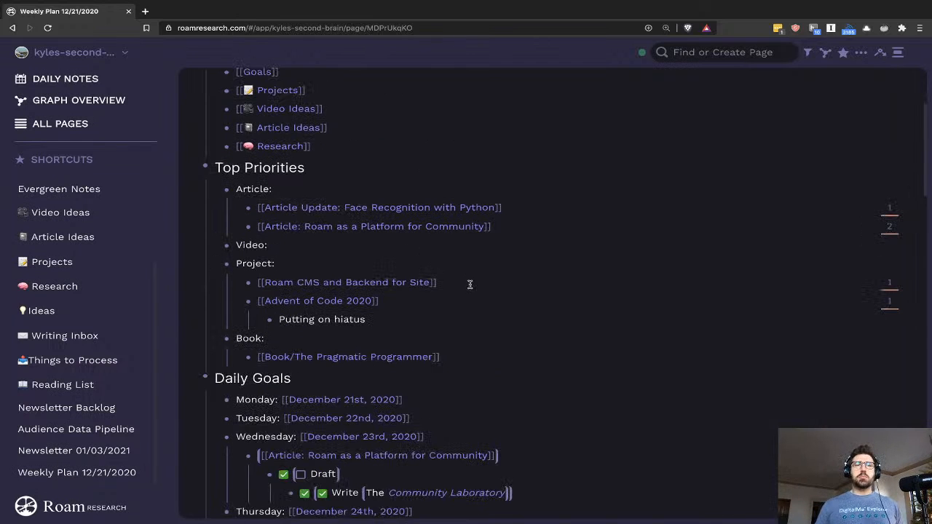
{"action": "scroll", "coordinate": [473, 350], "scroll_direction": "up", "scroll_amount": 5}
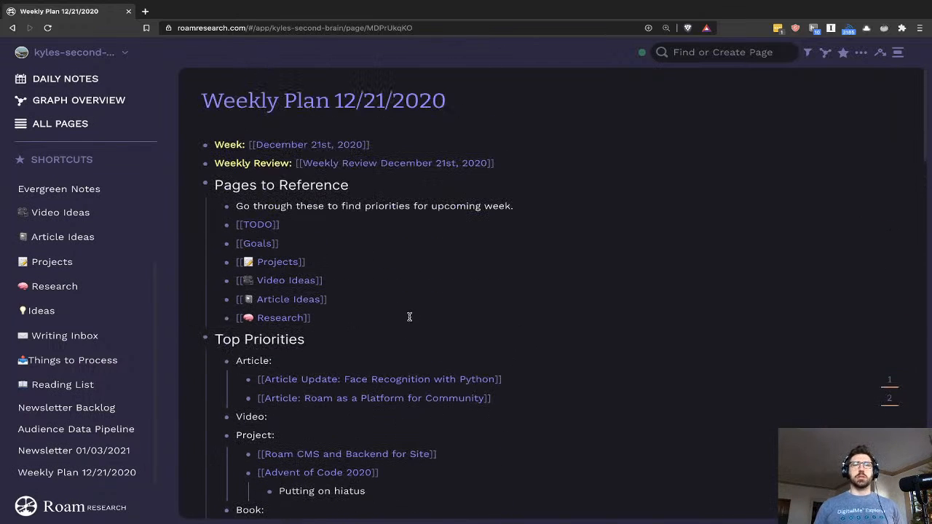
- Open the linked Weekly Review December 21st, 2020 page and collapse the Project/Backend Hardening/ObservaLib group in the completed-tasks query
{"action": "left_click", "coordinate": [411, 163]}
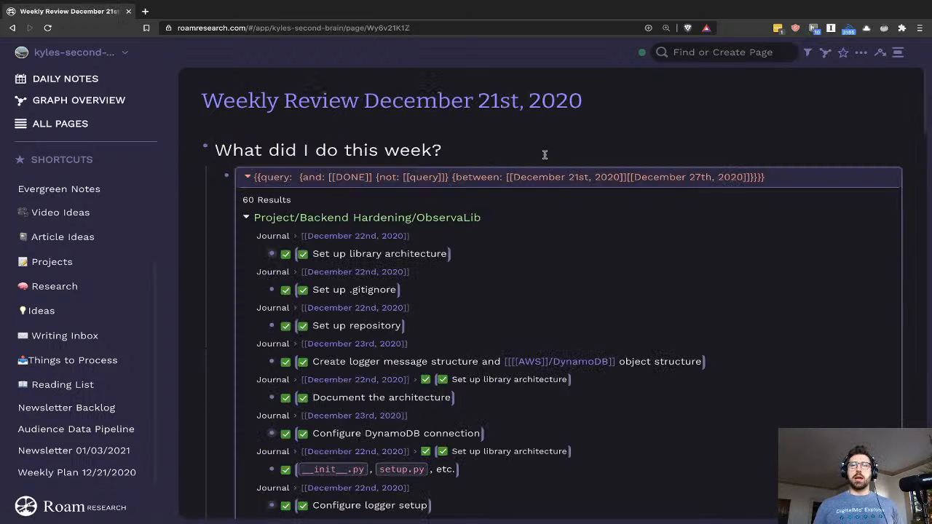
{"action": "left_click", "coordinate": [246, 217]}
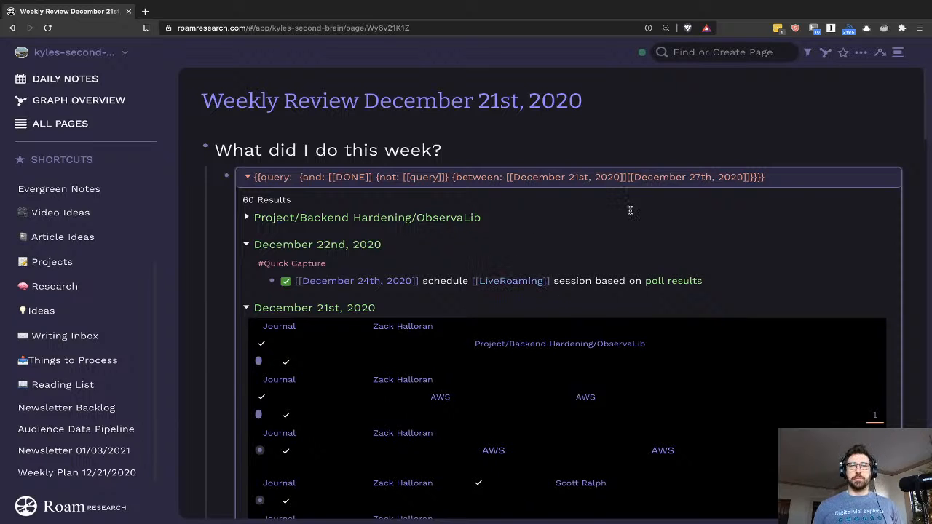
{"action": "scroll", "coordinate": [620, 210], "scroll_direction": "down", "scroll_amount": 1}
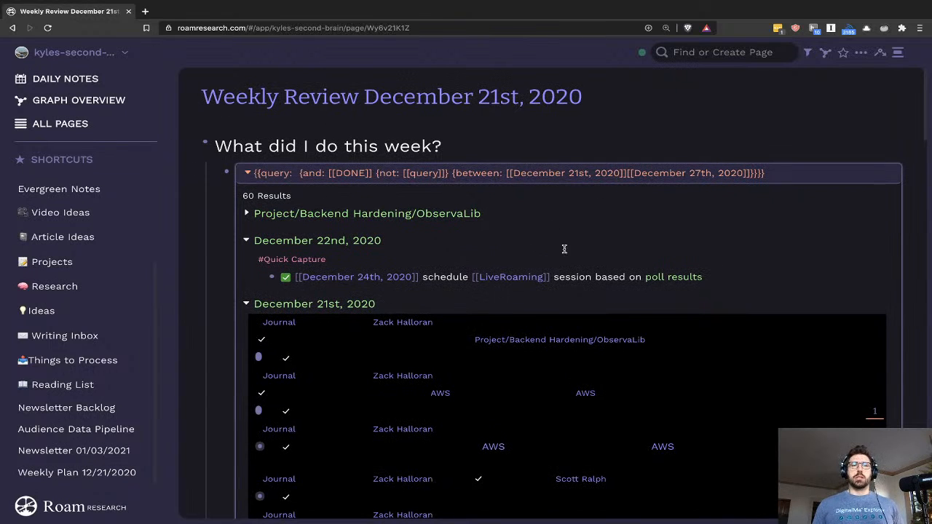
{"action": "scroll", "coordinate": [579, 239], "scroll_direction": "down", "scroll_amount": 1}
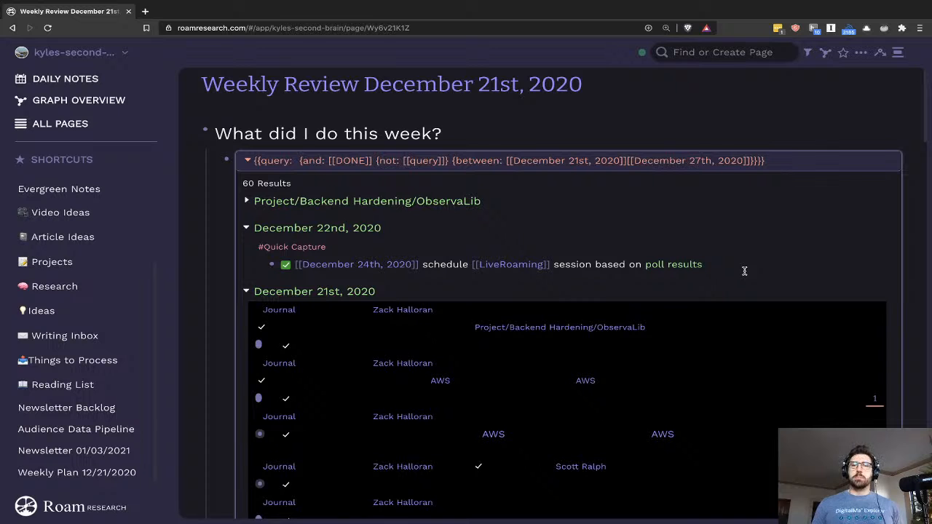
{"action": "scroll", "coordinate": [745, 267], "scroll_direction": "down", "scroll_amount": 1}
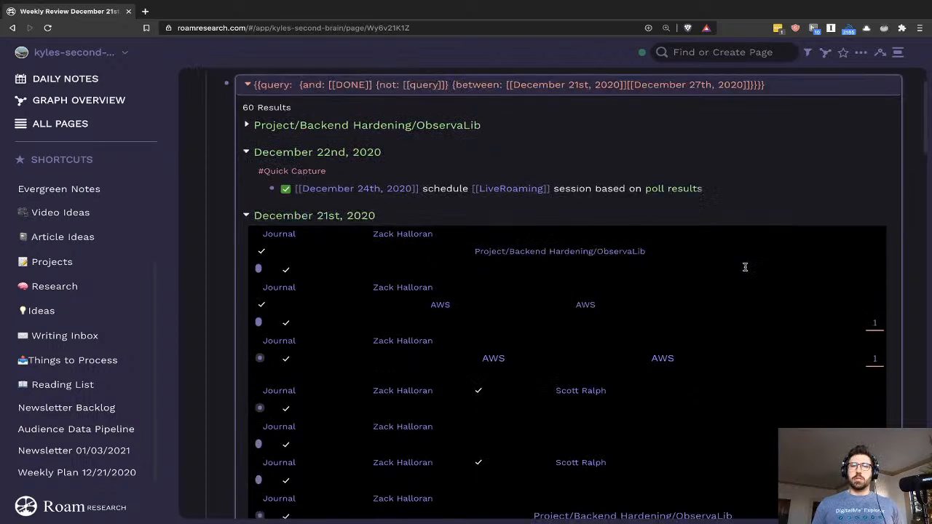
- Examine the completed habits and goals in the Weekly Plan 12/21/2020 group and expand the Draft item under Wednesday's daily goals
{"action": "scroll", "coordinate": [631, 240], "scroll_direction": "down", "scroll_amount": 5}
{"action": "scroll", "coordinate": [492, 215], "scroll_direction": "down", "scroll_amount": 5}
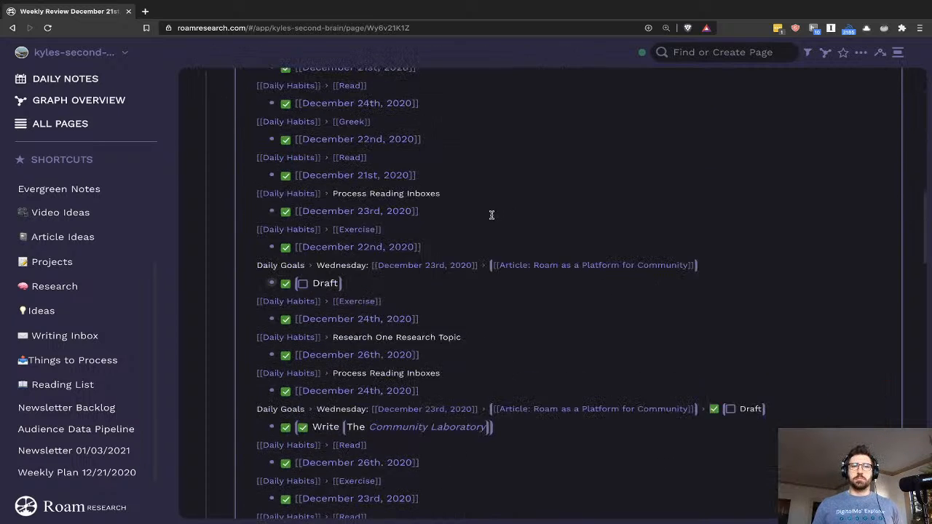
{"action": "scroll", "coordinate": [491, 215], "scroll_direction": "up", "scroll_amount": 1}
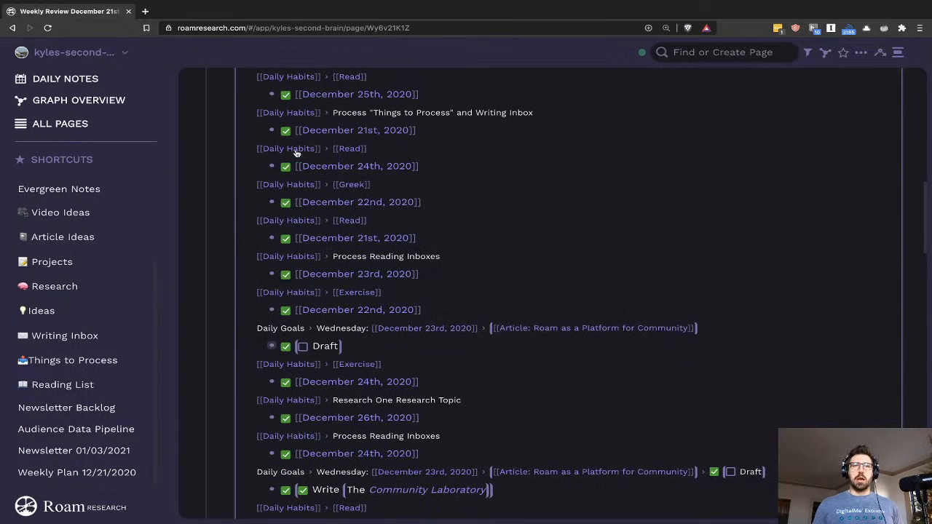
{"action": "scroll", "coordinate": [479, 201], "scroll_direction": "up", "scroll_amount": 1}
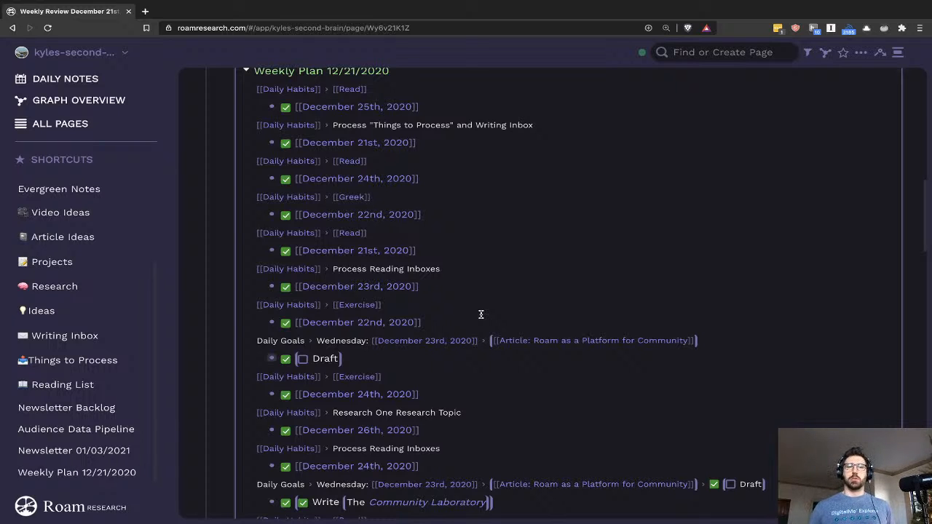
{"action": "scroll", "coordinate": [477, 307], "scroll_direction": "down", "scroll_amount": 1}
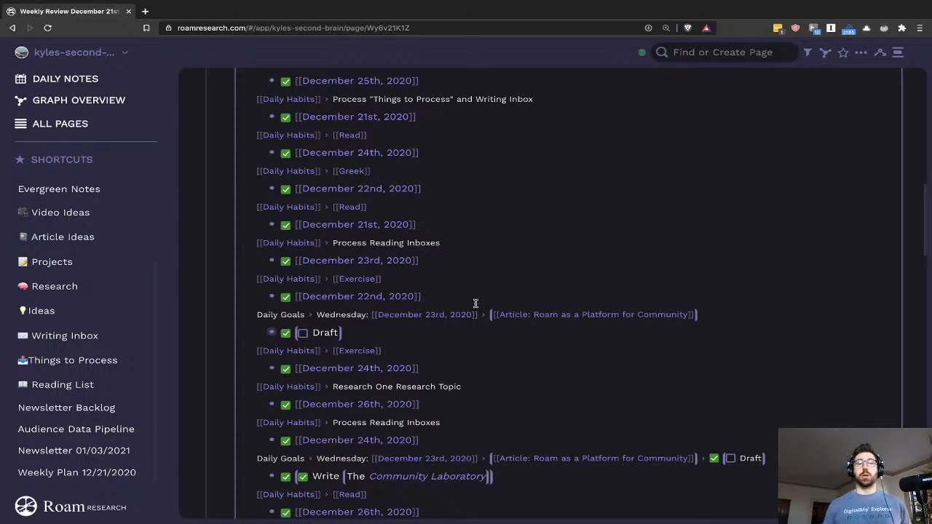
{"action": "scroll", "coordinate": [475, 306], "scroll_direction": "down", "scroll_amount": 1}
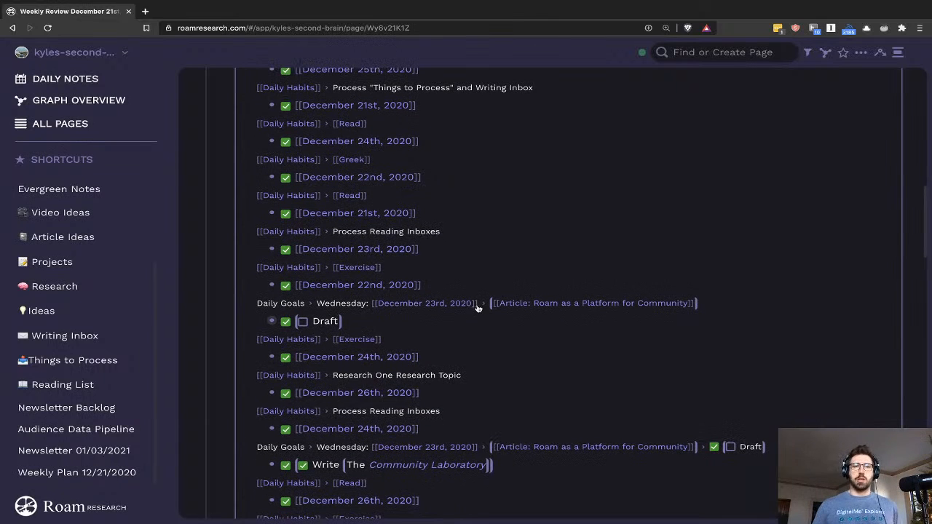
{"action": "scroll", "coordinate": [480, 313], "scroll_direction": "down", "scroll_amount": 5}
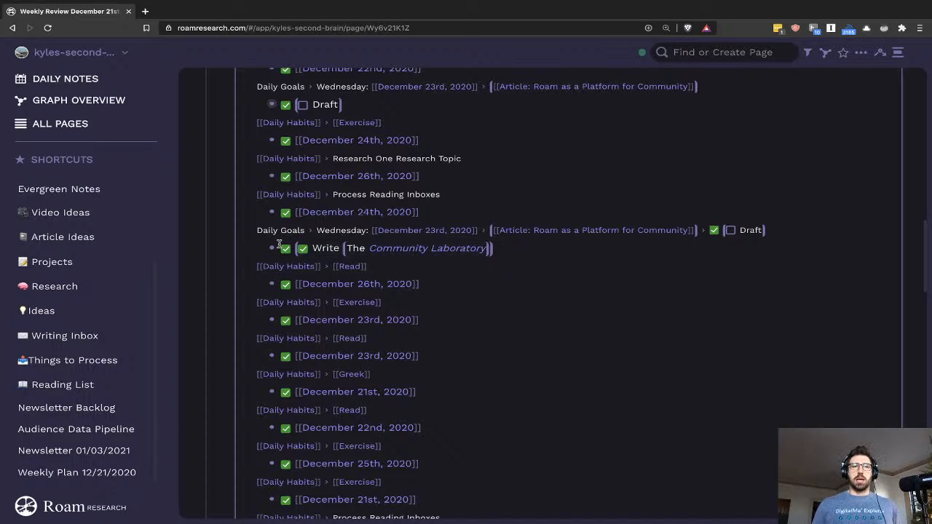
{"action": "scroll", "coordinate": [443, 260], "scroll_direction": "down", "scroll_amount": 3}
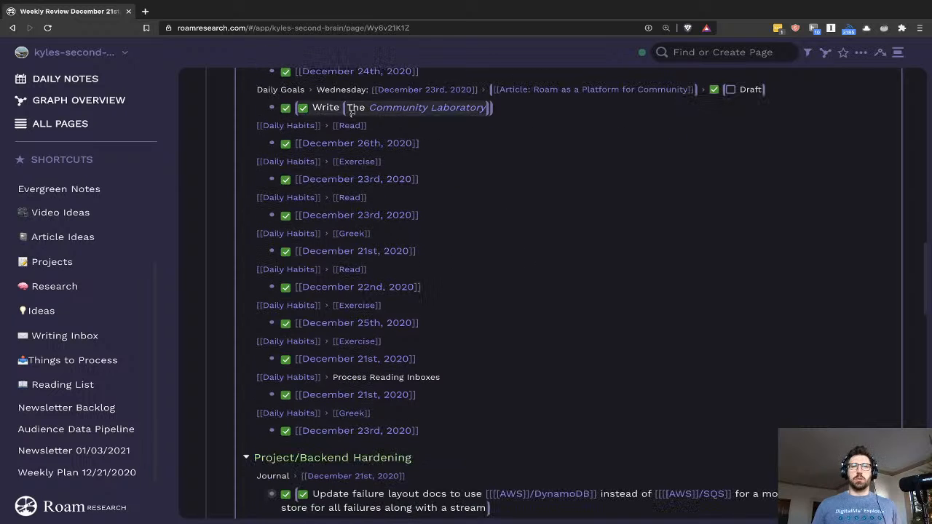
{"action": "scroll", "coordinate": [477, 187], "scroll_direction": "up", "scroll_amount": 1}
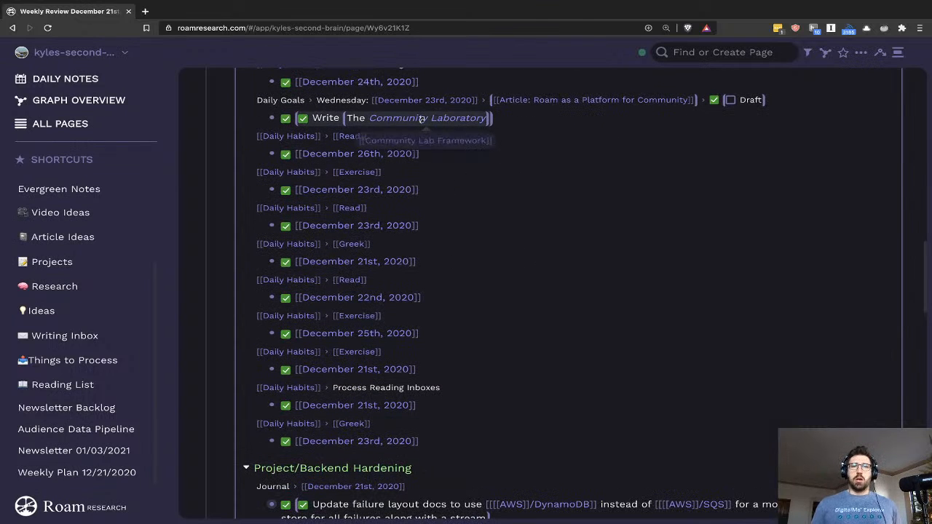
{"action": "scroll", "coordinate": [458, 310], "scroll_direction": "up", "scroll_amount": 3}
{"action": "scroll", "coordinate": [473, 280], "scroll_direction": "up", "scroll_amount": 1}
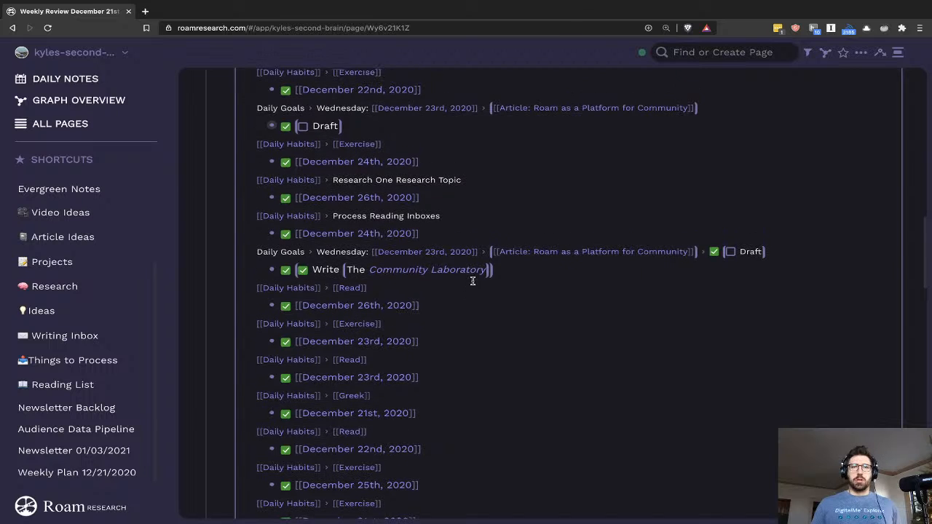
{"action": "scroll", "coordinate": [457, 170], "scroll_direction": "up", "scroll_amount": 1}
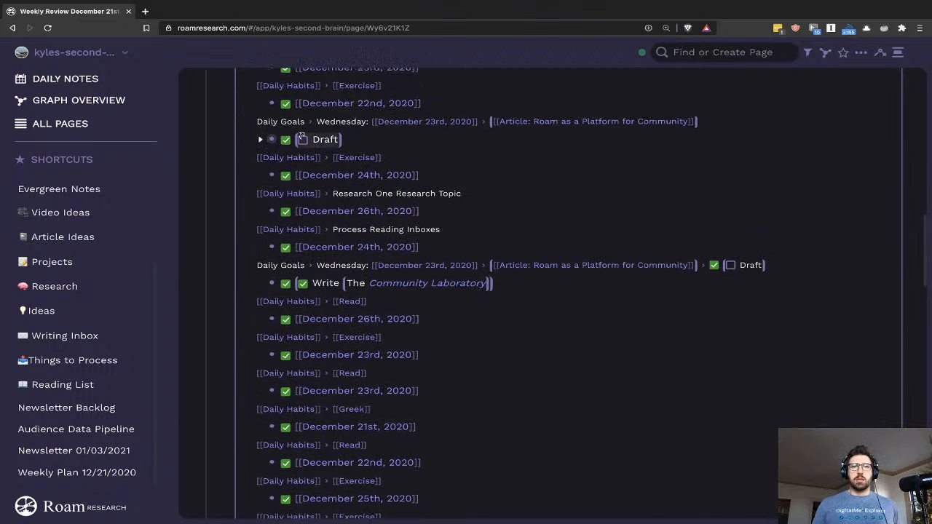
{"action": "left_click", "coordinate": [260, 139]}
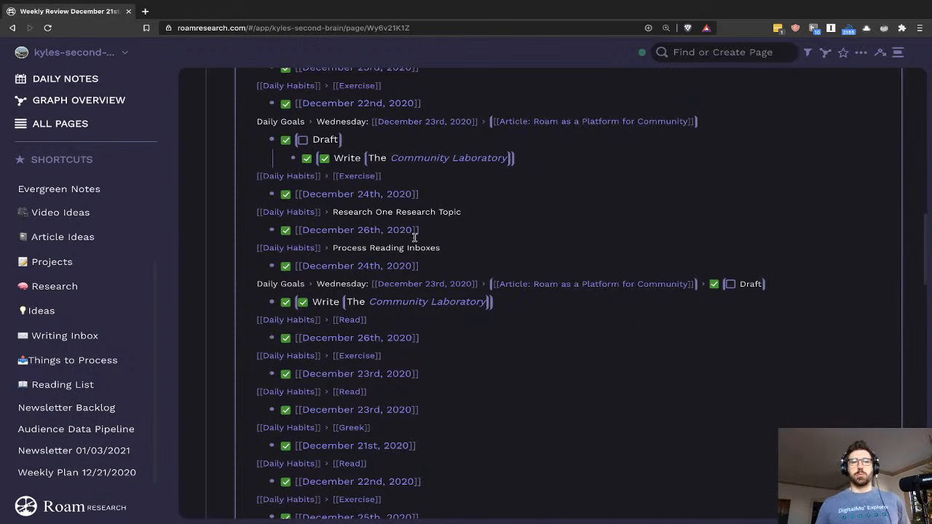
- Collapse the Project/Backend Hardening group and the gift ideas group in the completed-tasks query results
{"action": "scroll", "coordinate": [428, 254], "scroll_direction": "down", "scroll_amount": 1}
{"action": "scroll", "coordinate": [427, 254], "scroll_direction": "down", "scroll_amount": 5}
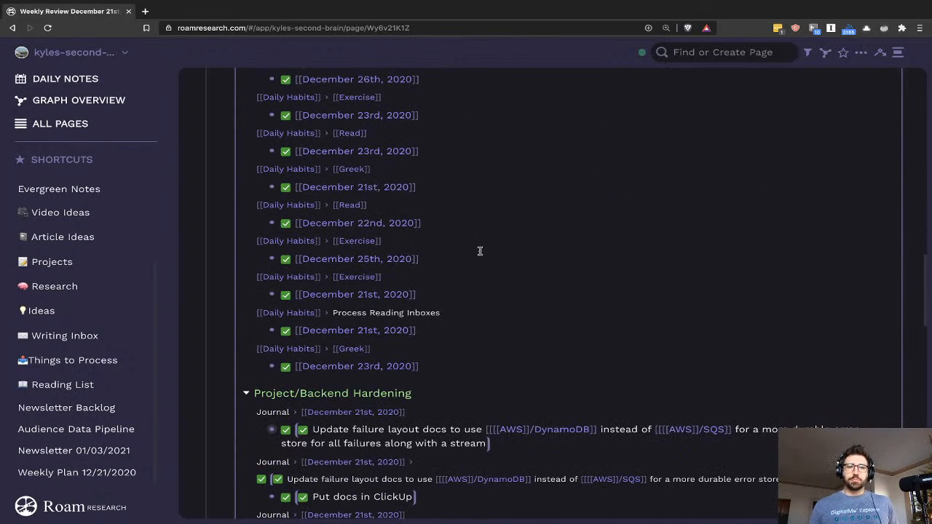
{"action": "scroll", "coordinate": [452, 277], "scroll_direction": "up", "scroll_amount": 1}
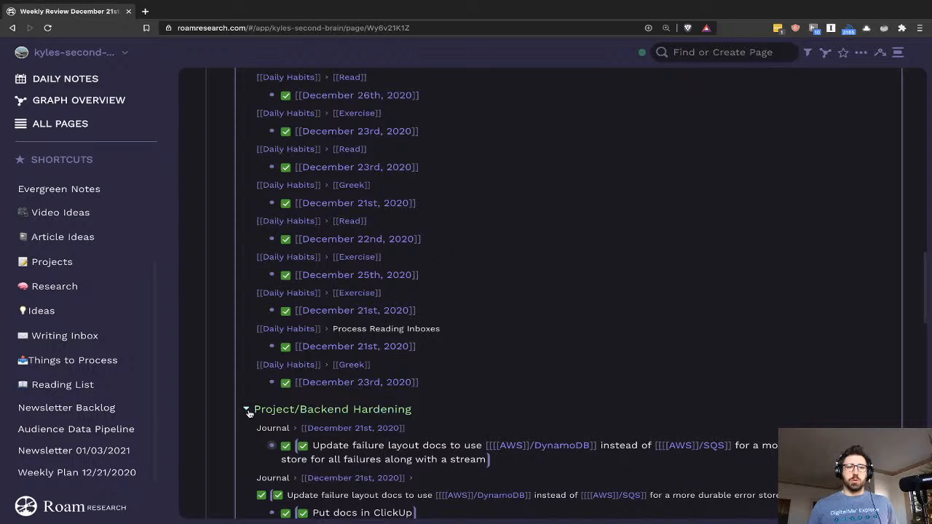
{"action": "left_click", "coordinate": [247, 410]}
{"action": "scroll", "coordinate": [410, 408], "scroll_direction": "down", "scroll_amount": 1}
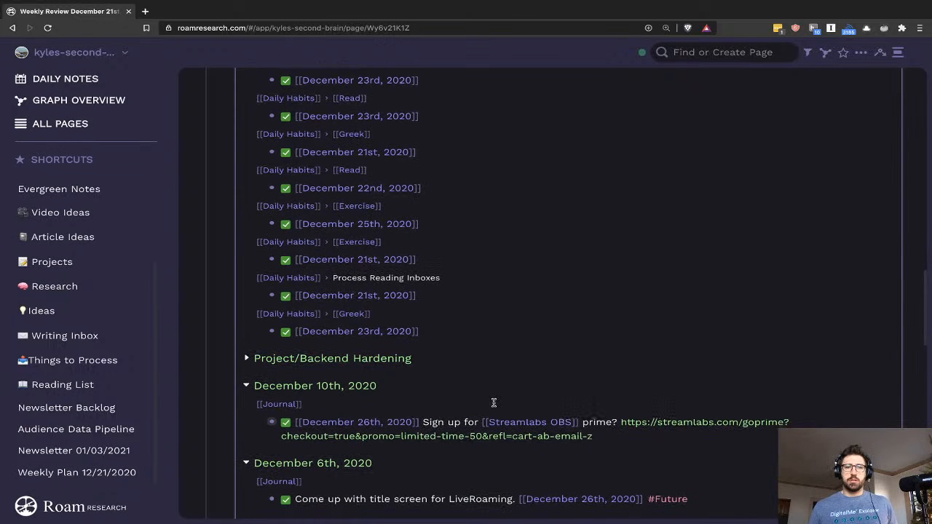
{"action": "scroll", "coordinate": [467, 412], "scroll_direction": "down", "scroll_amount": 1}
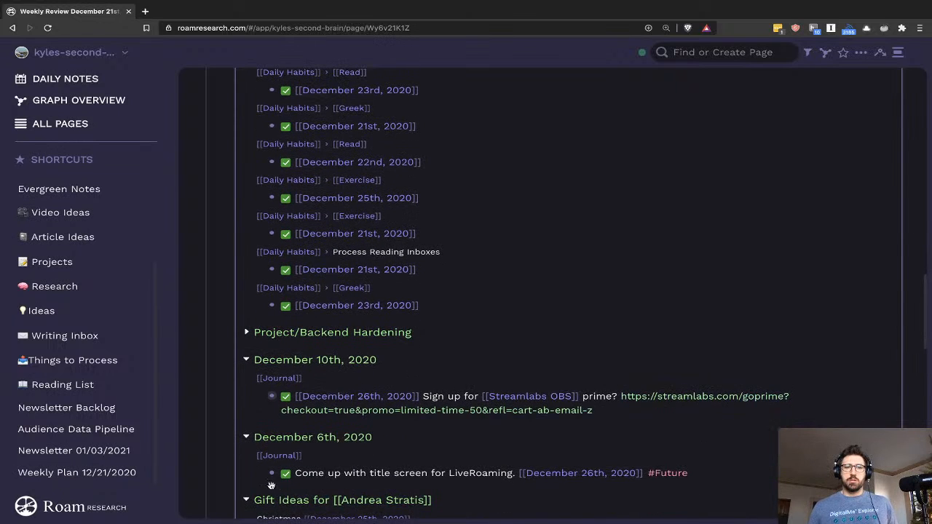
{"action": "left_click", "coordinate": [246, 500]}
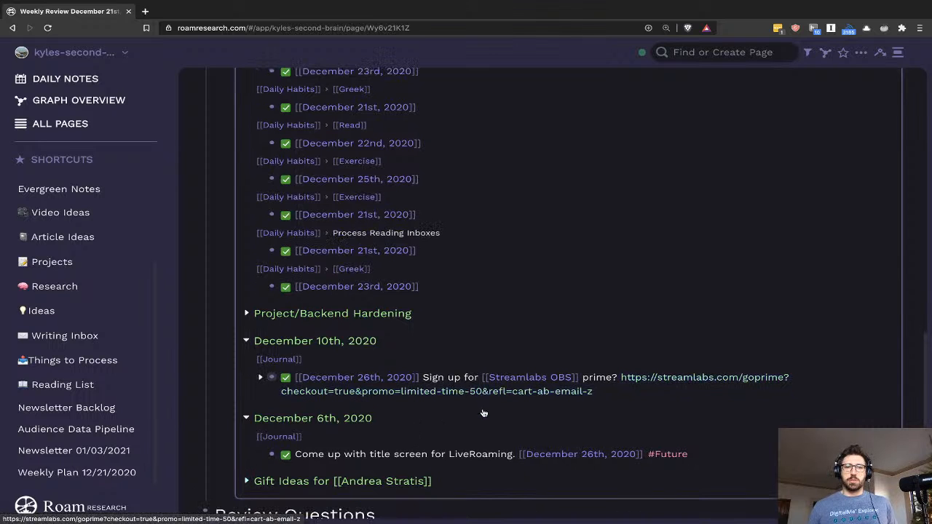
{"action": "scroll", "coordinate": [482, 411], "scroll_direction": "down", "scroll_amount": 1}
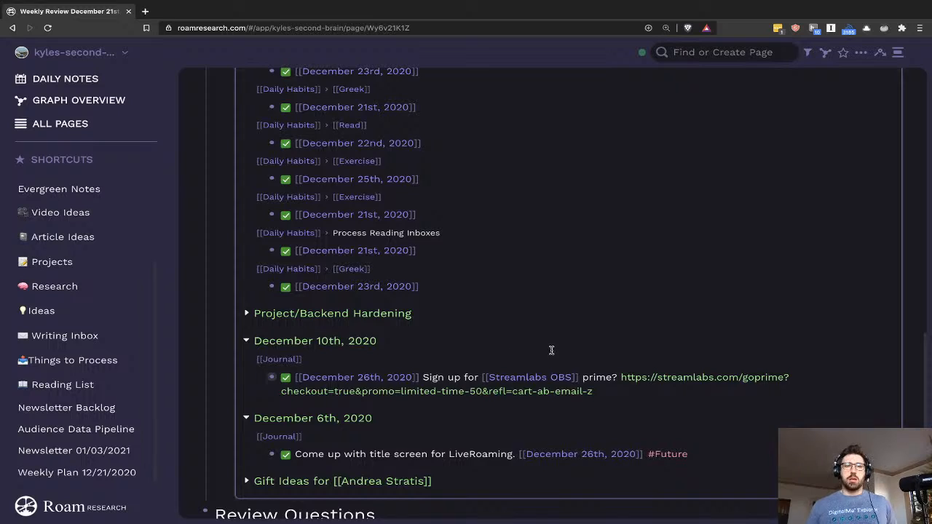
- Read through the Review Questions and Post-Review Retrospective sections, focusing on the deep work goal question and its if-yes and if-no follow-ups
{"action": "scroll", "coordinate": [551, 350], "scroll_direction": "down", "scroll_amount": 5}
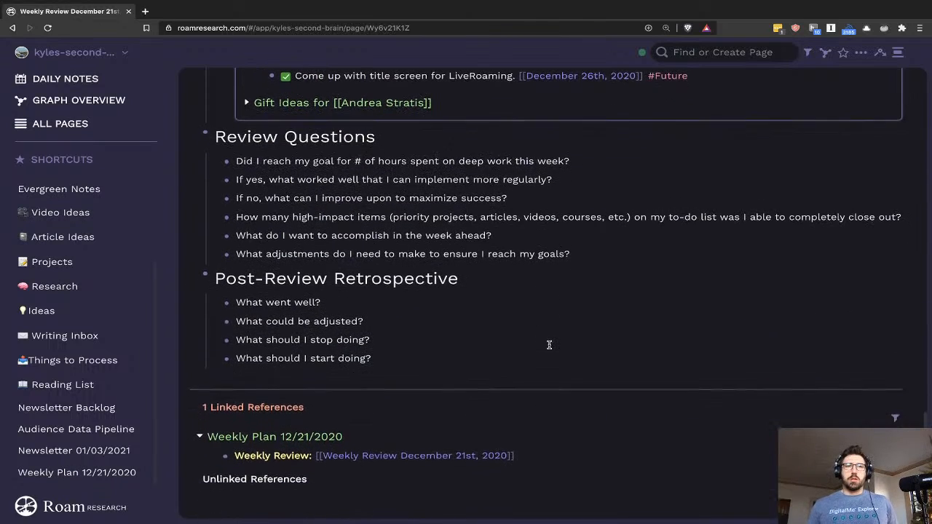
{"action": "scroll", "coordinate": [549, 344], "scroll_direction": "down", "scroll_amount": 2}
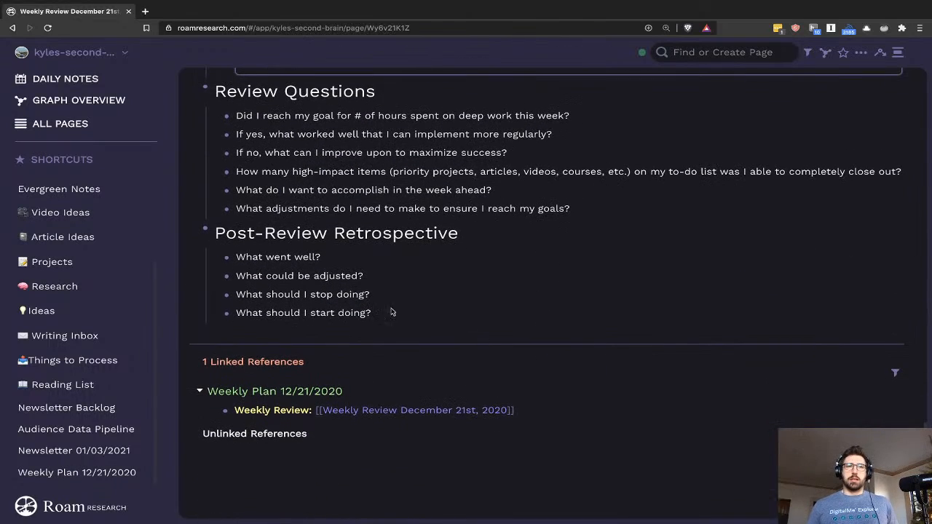
{"action": "left_click", "coordinate": [416, 115]}
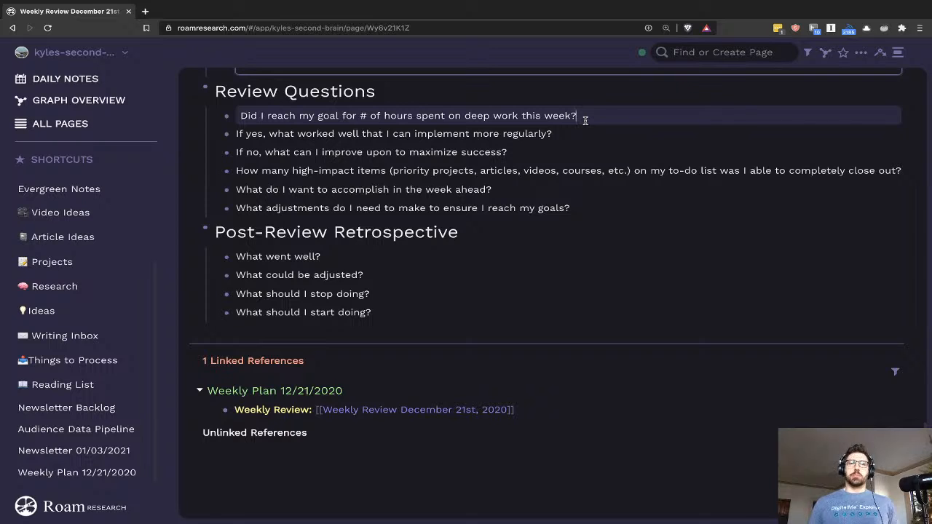
{"action": "left_click", "coordinate": [587, 134]}
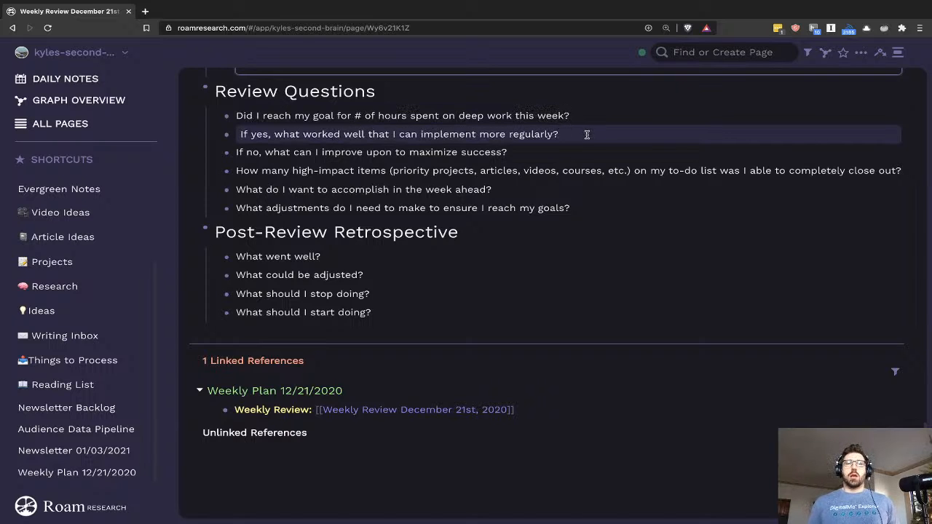
{"action": "left_click_drag", "start_coordinate": [544, 151], "coordinate": [528, 135]}
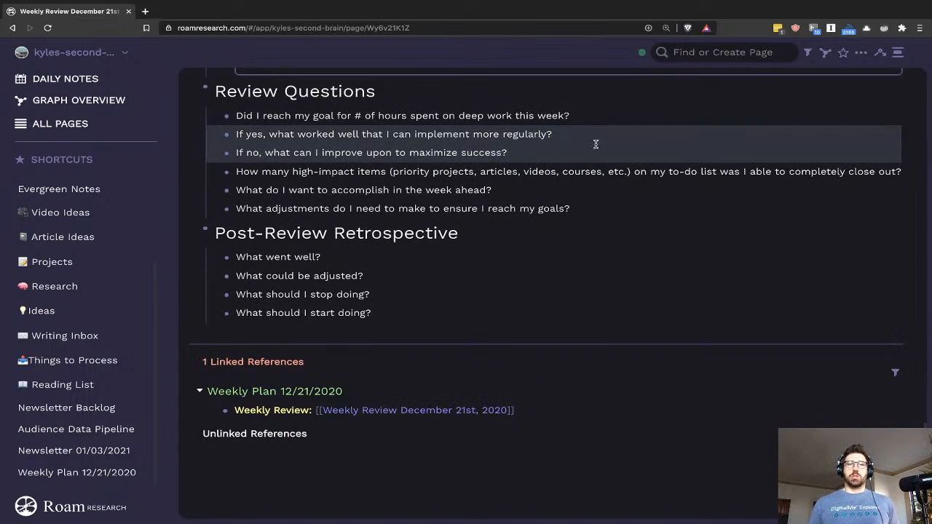
- Answer the review question about high-impact items completely closed out with a nested bullet reading "0"
{"action": "left_click", "coordinate": [536, 169]}
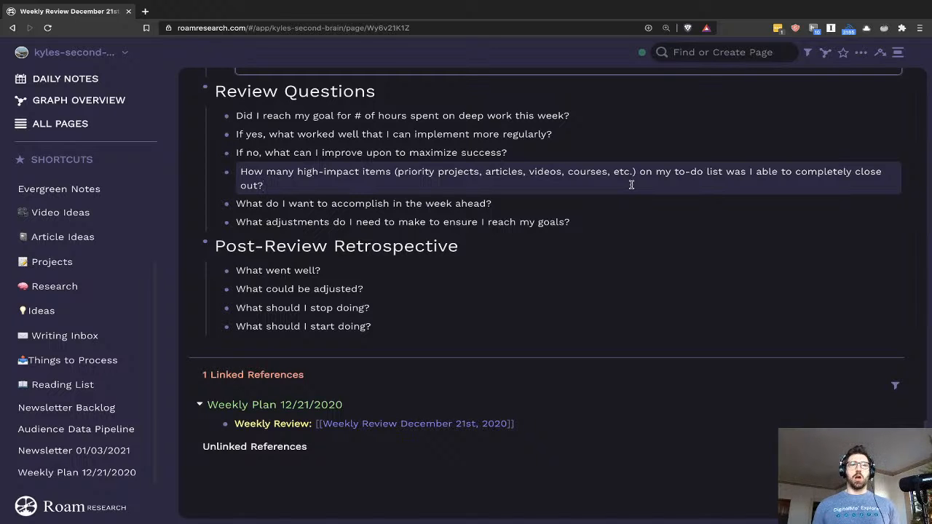
{"action": "key", "text": "Return"}
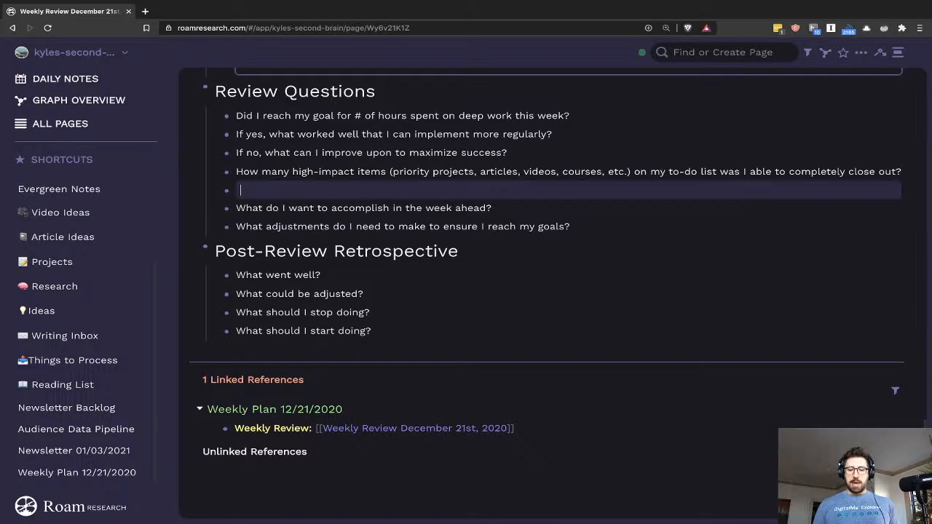
{"action": "type", "text": "0"}
{"action": "key", "text": "Tab"}
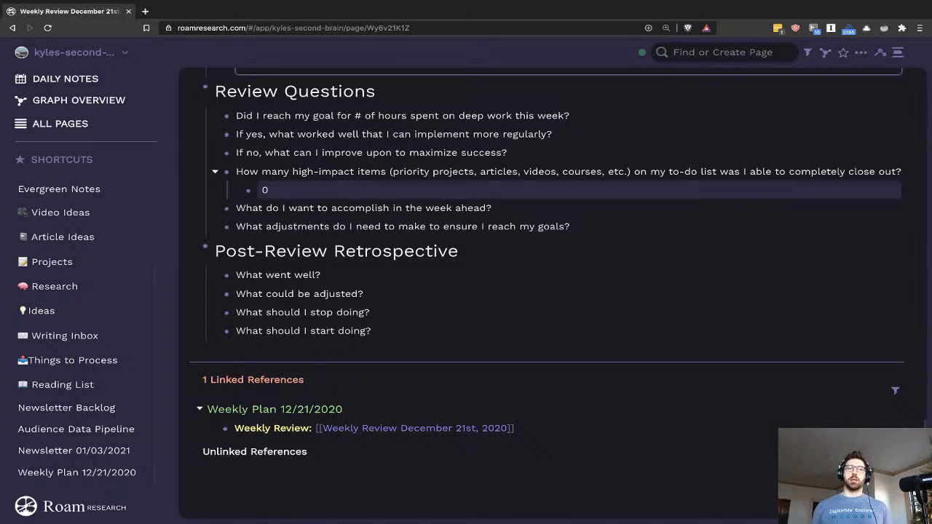
- Add an empty nested bullet under the question "What do I want to accomplish in the week ahead?"
{"action": "left_click", "coordinate": [520, 203]}
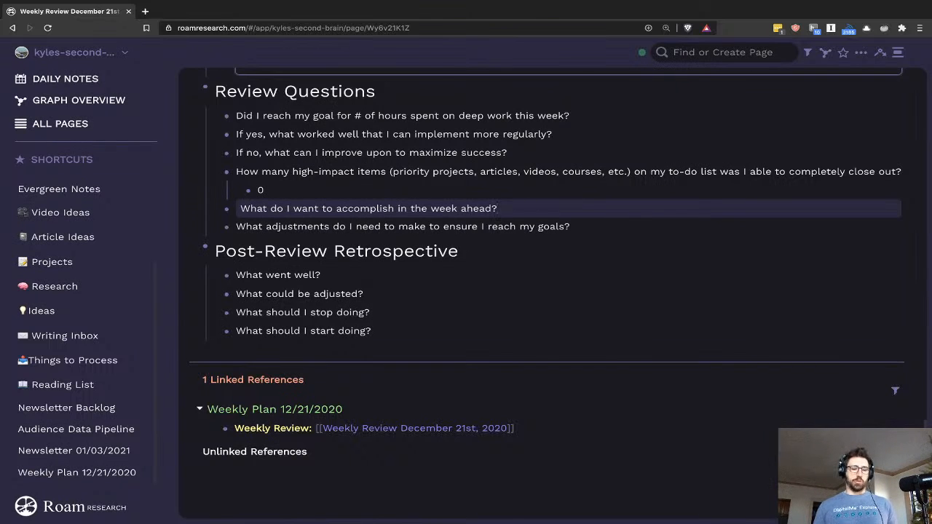
{"action": "key", "text": "Return"}
{"action": "key", "text": "Tab"}
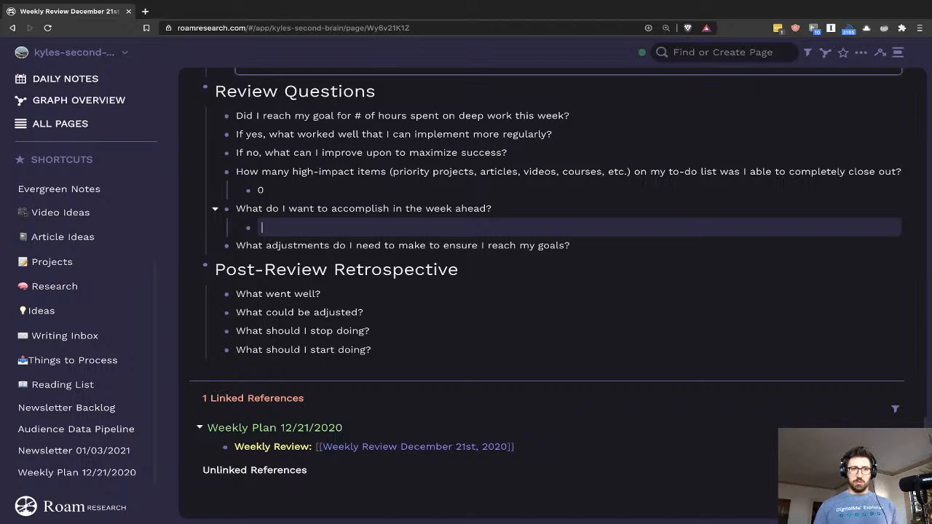
{"action": "type", "text": "New ["}
{"action": "key", "text": "BackSpace"}
{"action": "key", "text": "BackSpace"}
{"action": "key", "text": "BackSpace"}
{"action": "key", "text": "BackSpace"}
{"action": "key", "text": "BackSpace"}
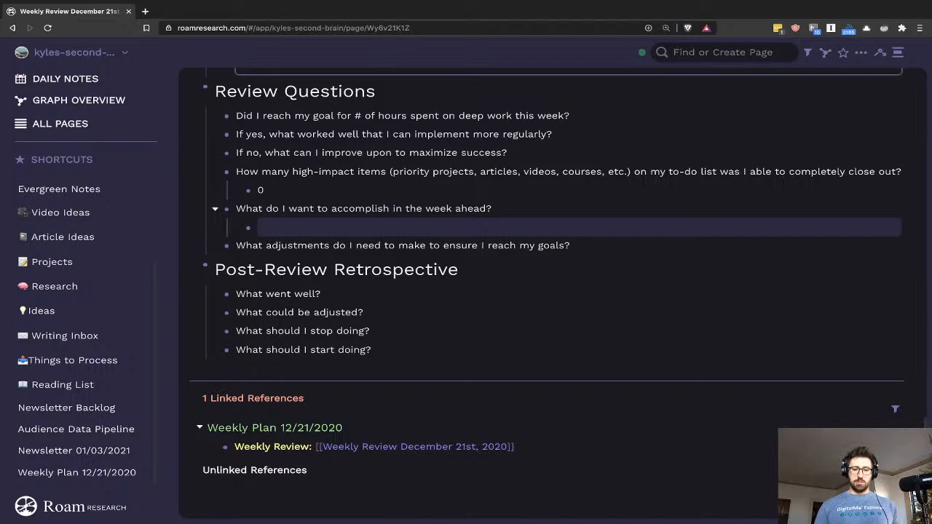
- Write "Complete new" with a link to the Video Ideas page, and add a second bullet "Finish [[Article: Roam as a Platform for Community]]"
{"action": "type", "text": "Complete new"}
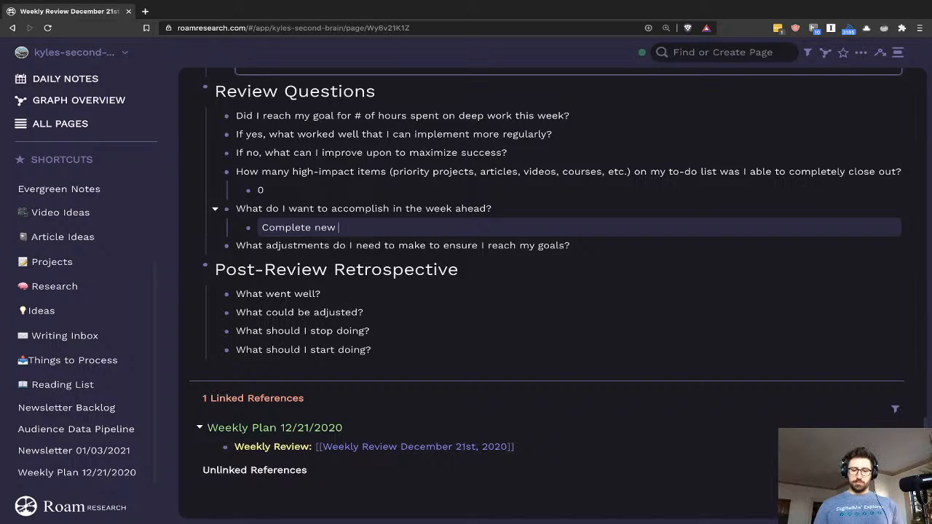
{"action": "type", "text": " [["}
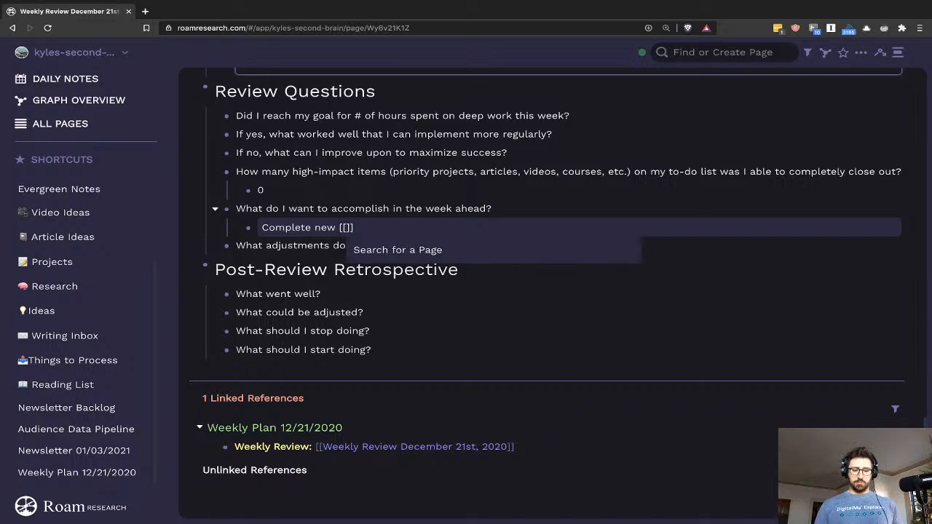
{"action": "type", "text": "vide"}
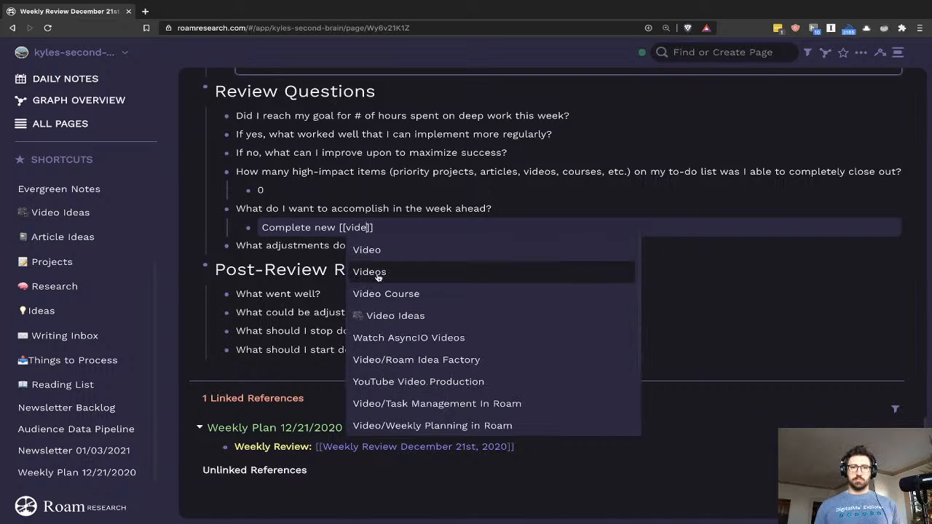
{"action": "left_click", "coordinate": [394, 315]}
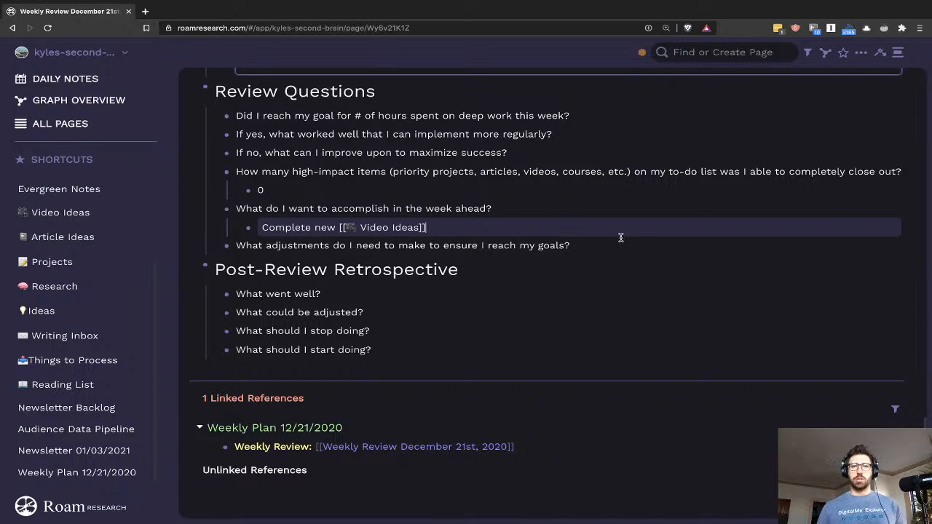
{"action": "key", "text": "Return"}
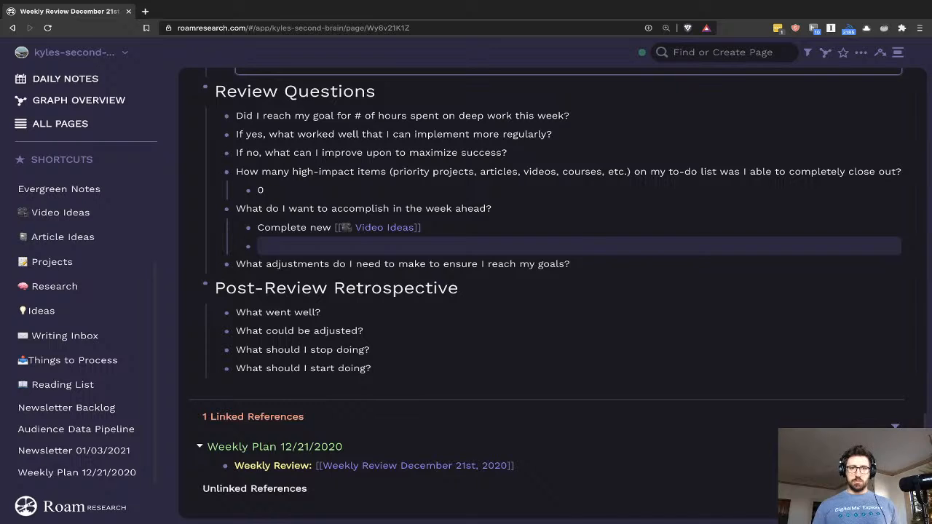
{"action": "type", "text": "Finish [[Roam as a"}
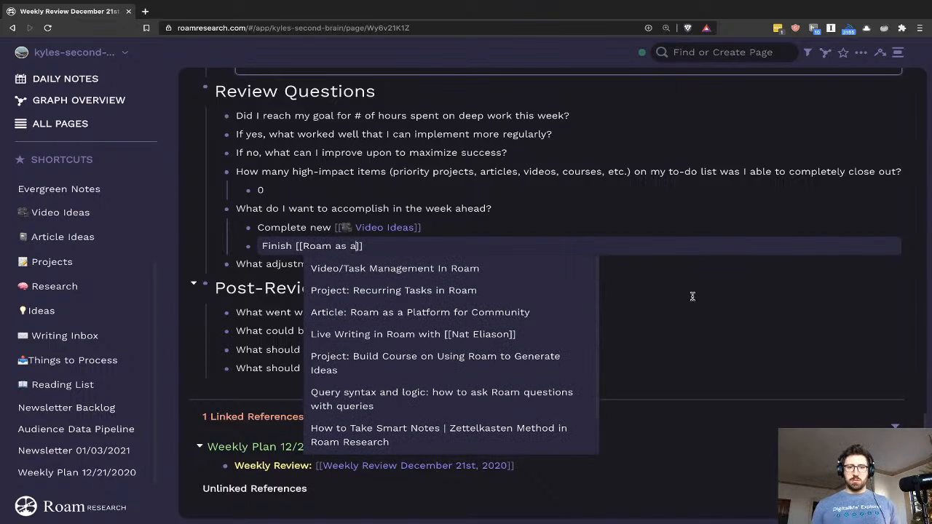
{"action": "left_click", "coordinate": [540, 311]}
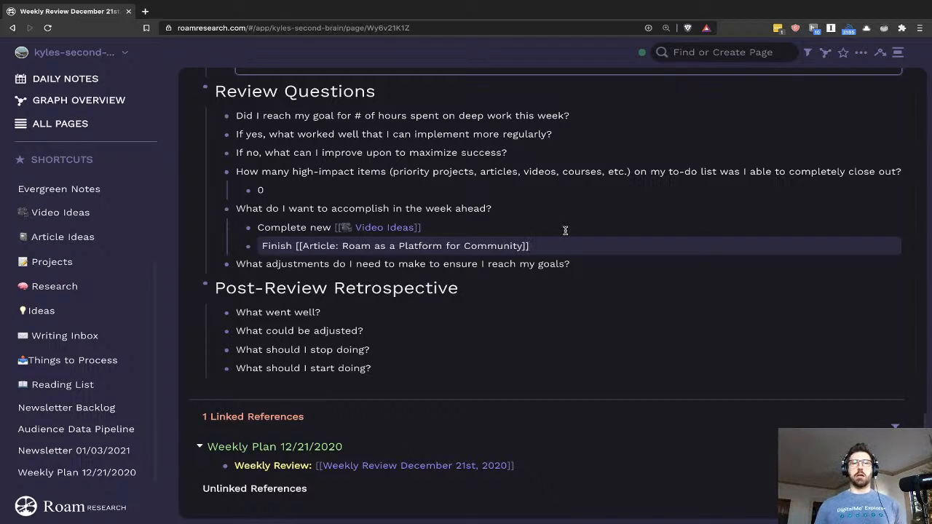
- Answer "What adjustments do I need to make to ensure I reach my goals?" with the nested bullet "Play fewer video games"
{"action": "left_click", "coordinate": [619, 261]}
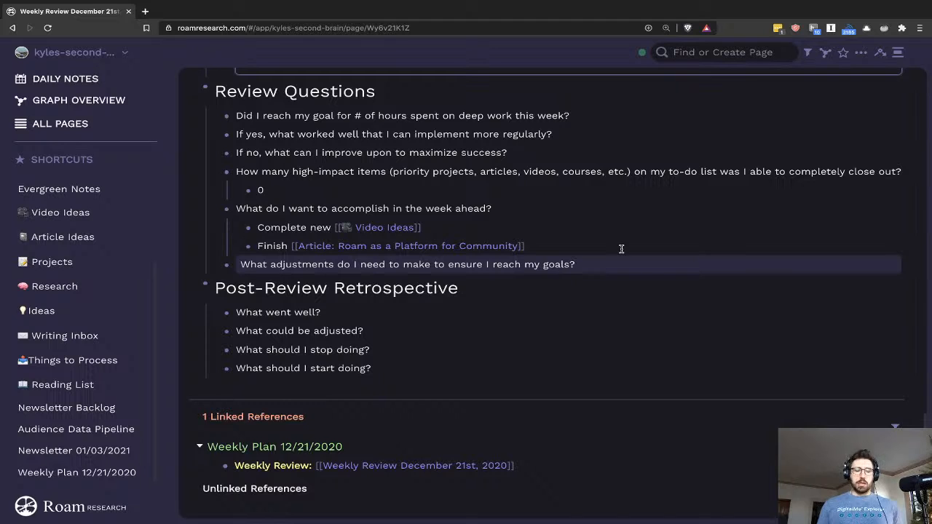
{"action": "key", "text": "Return"}
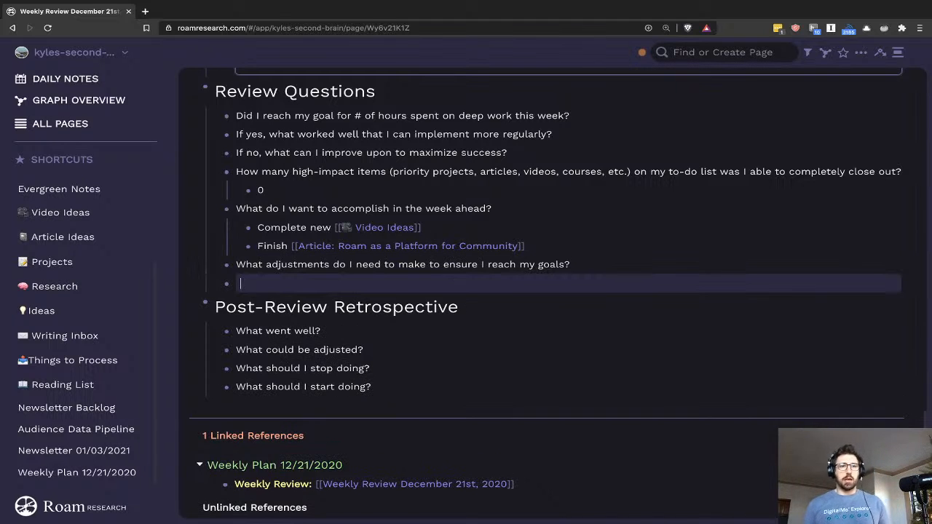
{"action": "key", "text": "Tab"}
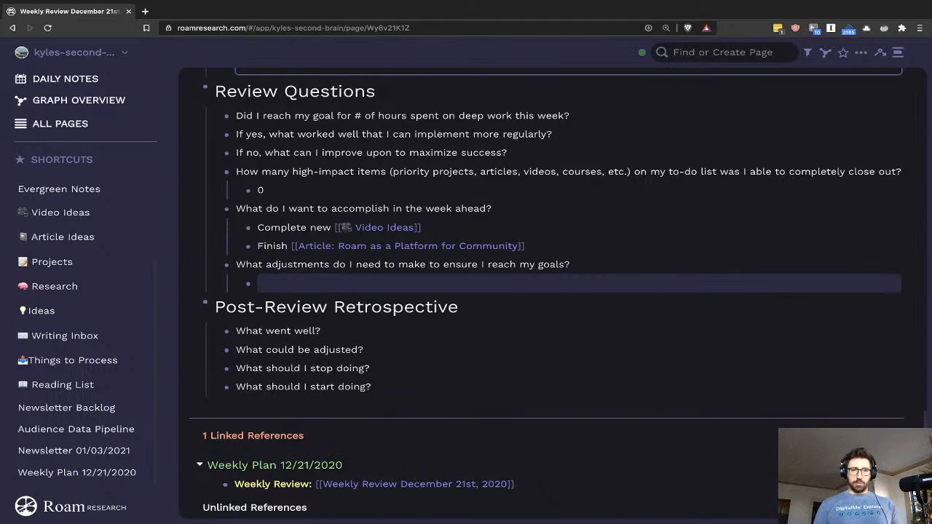
{"action": "type", "text": "Play fewer video games"}
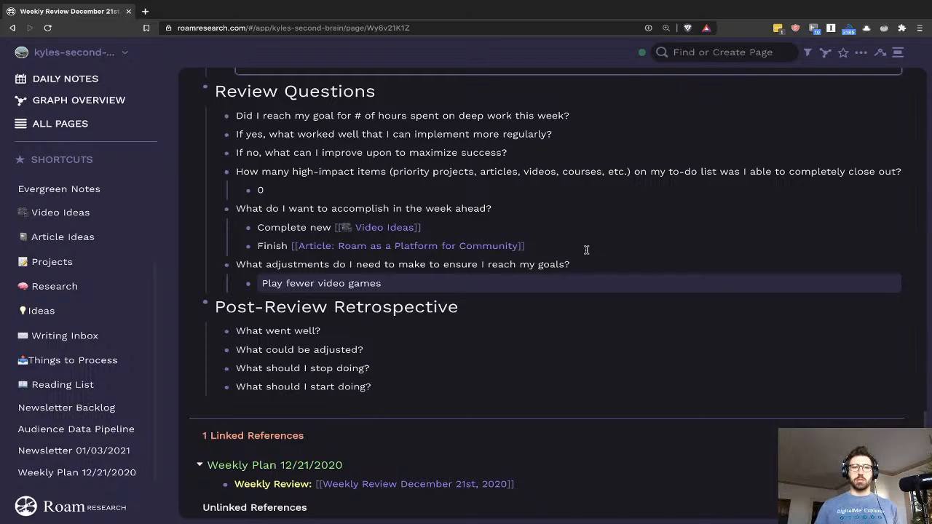
- Under "What went well?", add the nested answer "I thought through these questions and have ideas for making them more specific."
{"action": "left_click", "coordinate": [480, 332]}
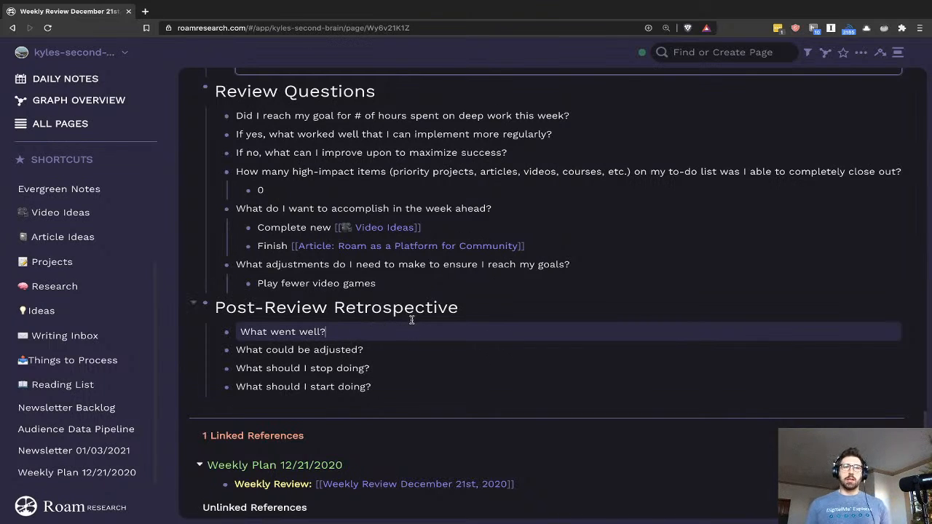
{"action": "key", "text": "Return"}
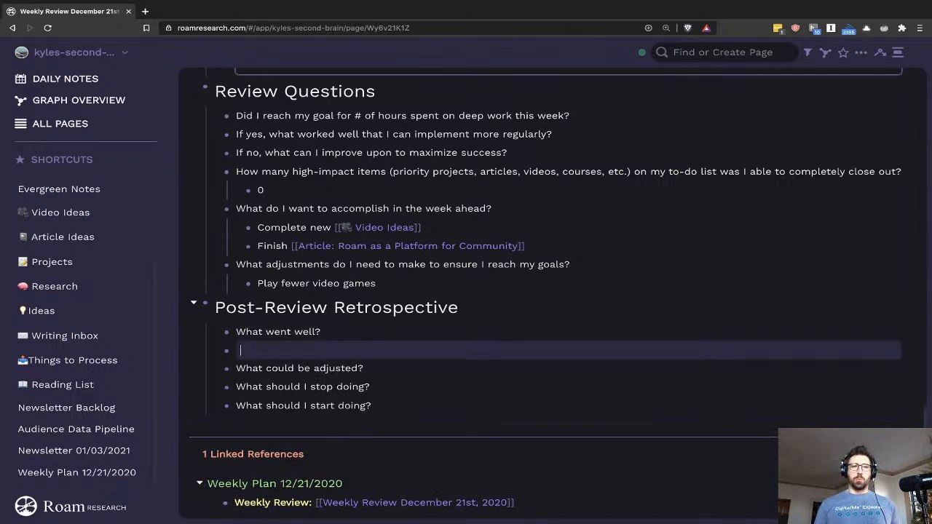
{"action": "key", "text": "Tab"}
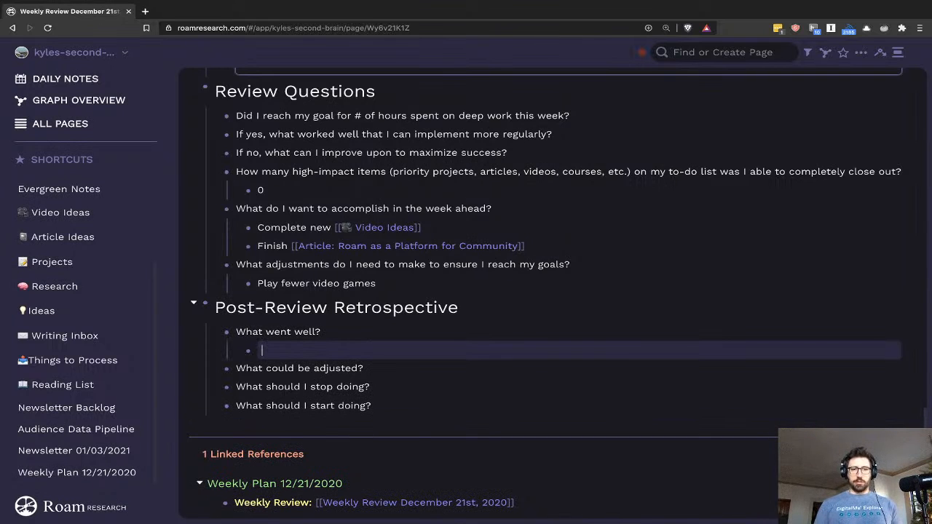
{"action": "type", "text": "I thought through"}
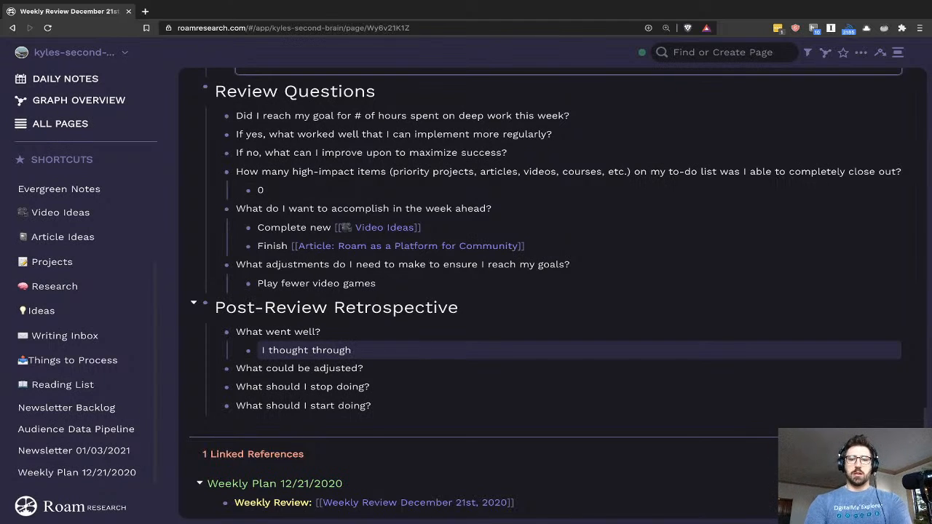
{"action": "type", "text": "my"}
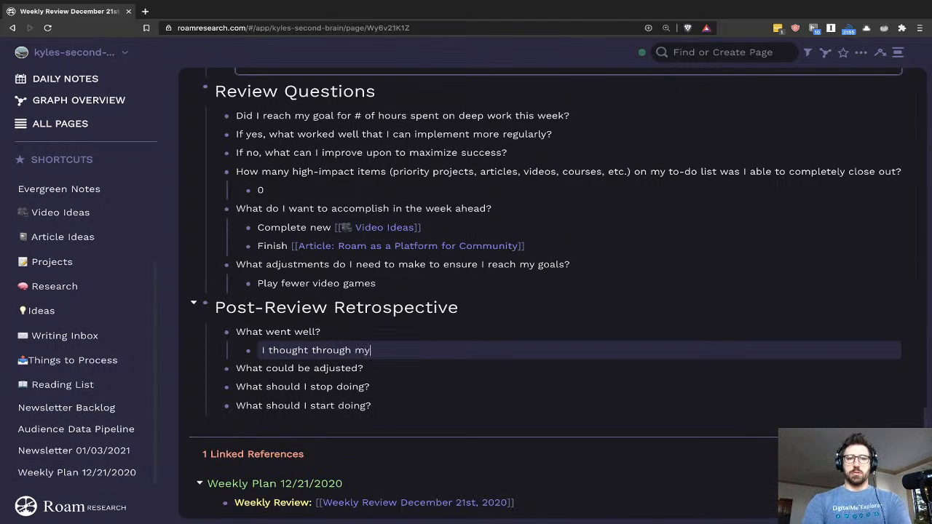
{"action": "key", "text": "BackSpace"}
{"action": "key", "text": "BackSpace"}
{"action": "type", "text": "these questions"}
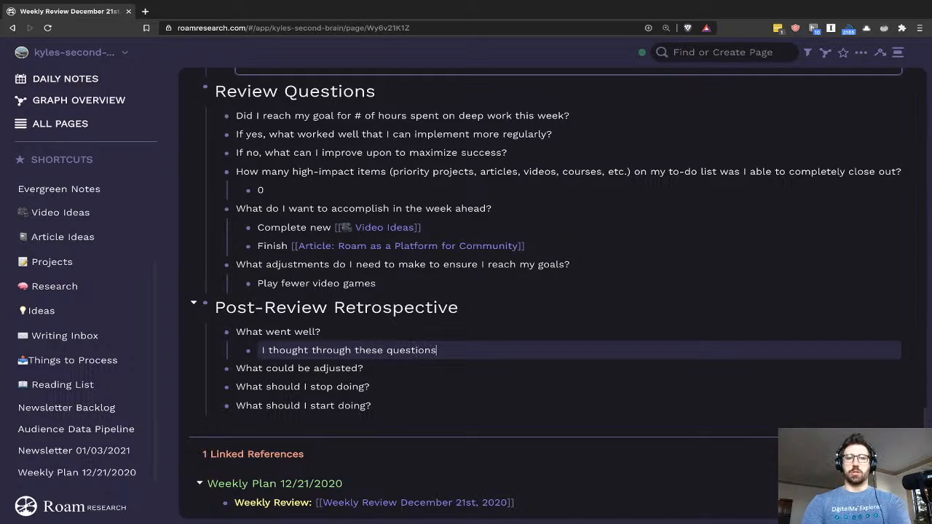
{"action": "type", "text": " and have ideas for "}
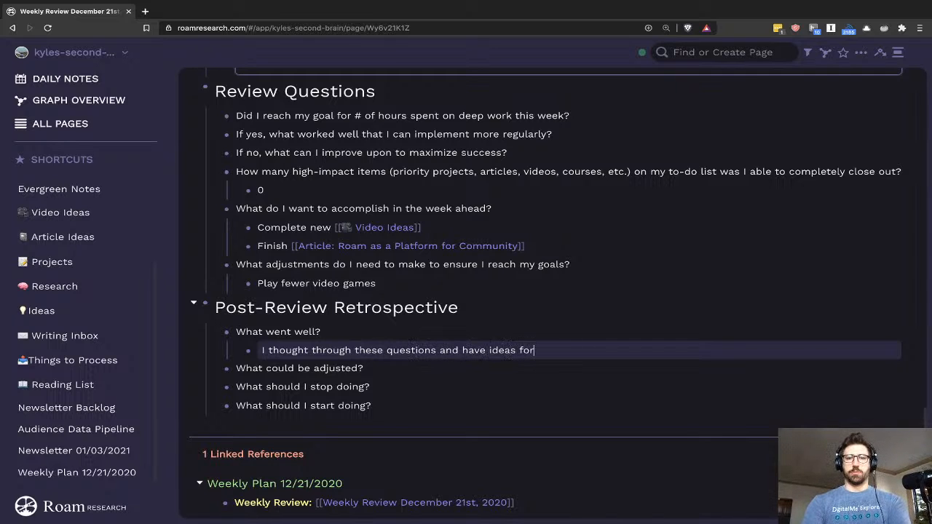
{"action": "type", "text": "making"}
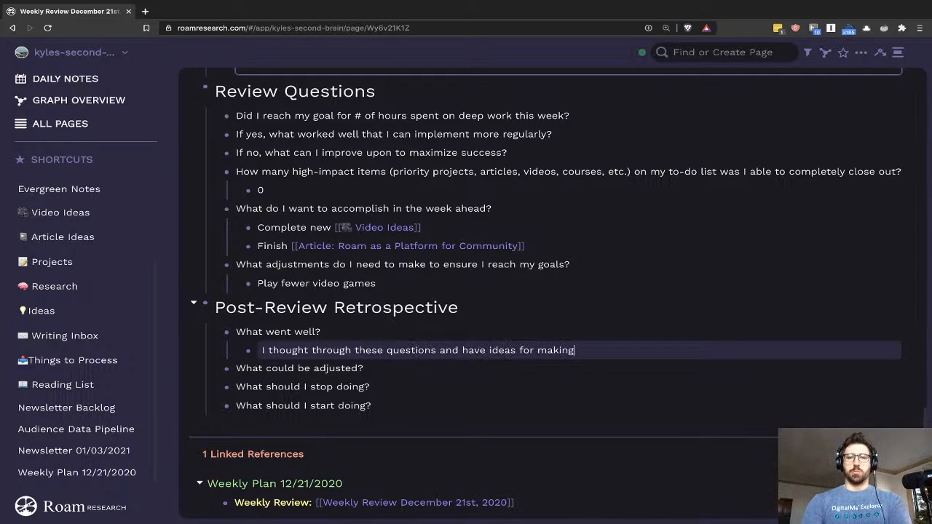
{"action": "type", "text": " them more specific"}
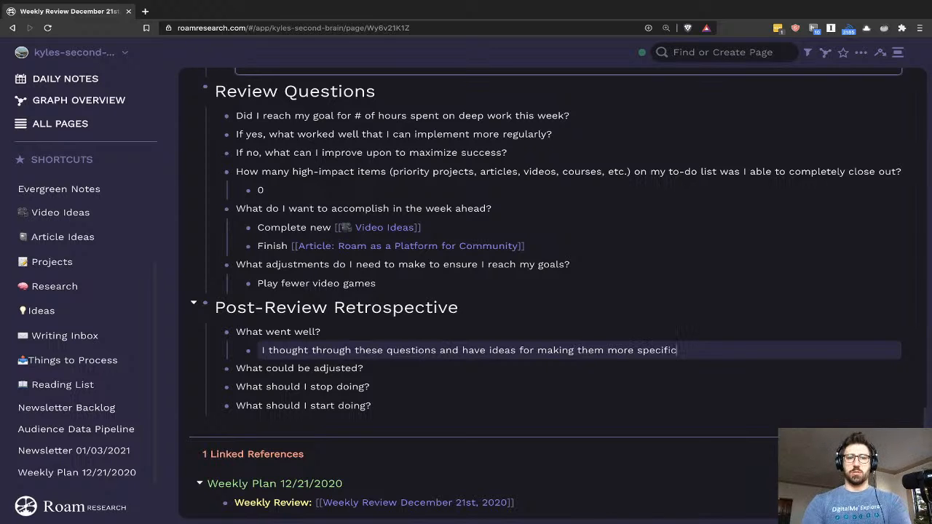
{"action": "type", "text": "/"}
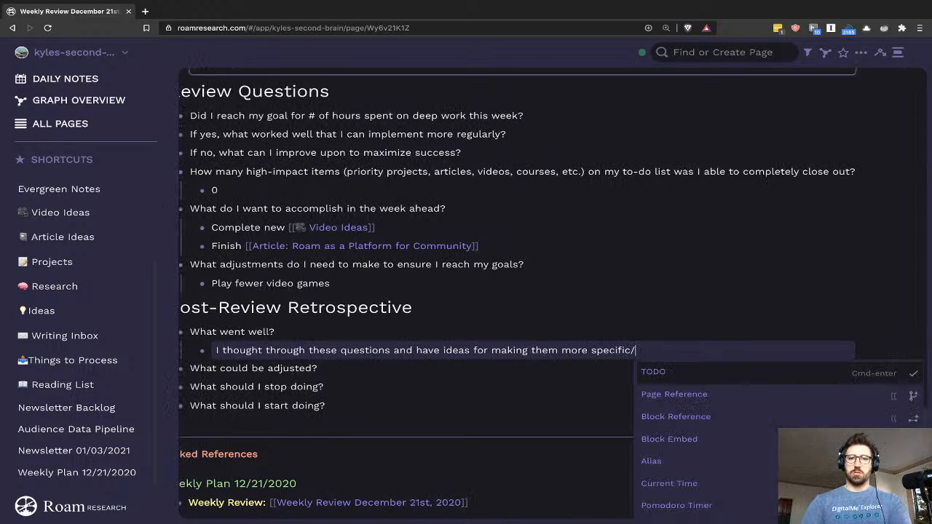
{"action": "key", "text": "BackSpace"}
{"action": "type", "text": "."}
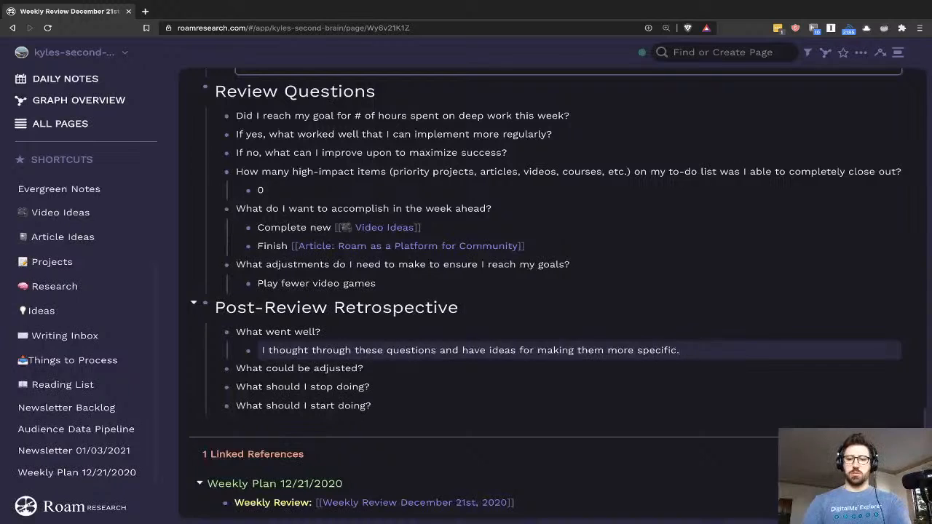
- Answer "What could be adjusted?" with the nested bullet "My review questions (see blank ones)"
{"action": "key", "text": "Down"}
{"action": "key", "text": "Return"}
{"action": "key", "text": "Tab"}
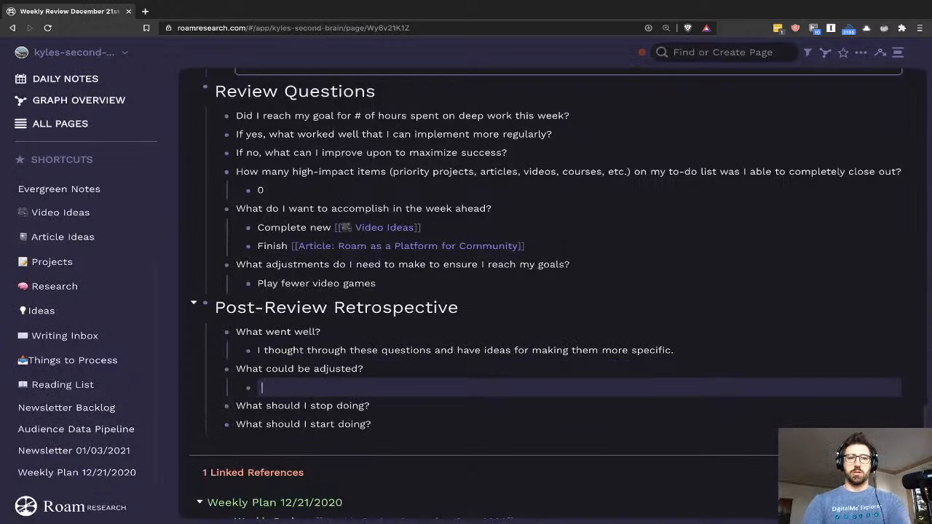
{"action": "type", "text": "My rev"}
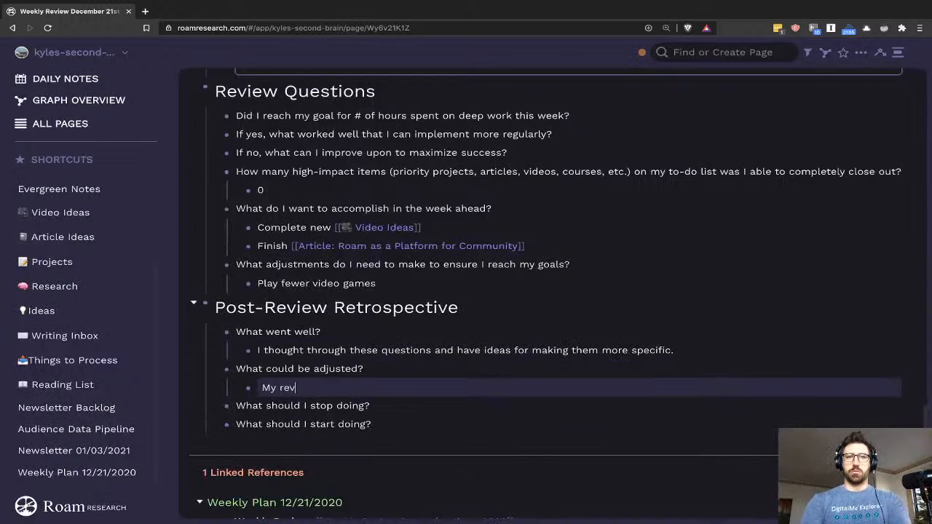
{"action": "type", "text": "iew questions (see blank"}
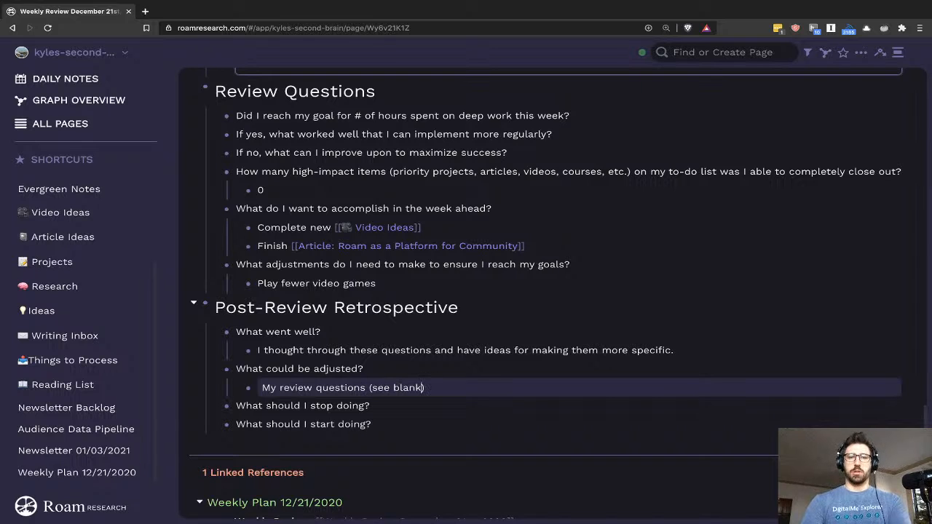
{"action": "type", "text": " ones)"}
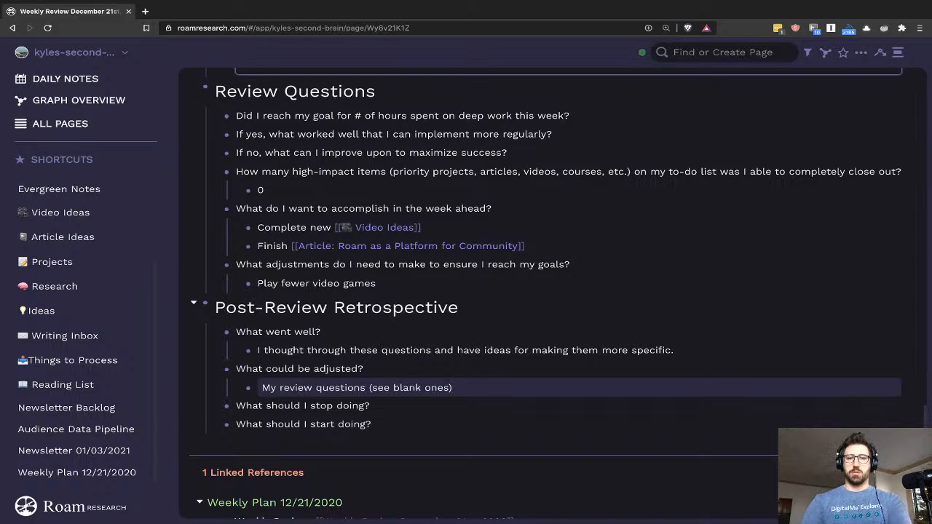
{"action": "left_click", "coordinate": [374, 407]}
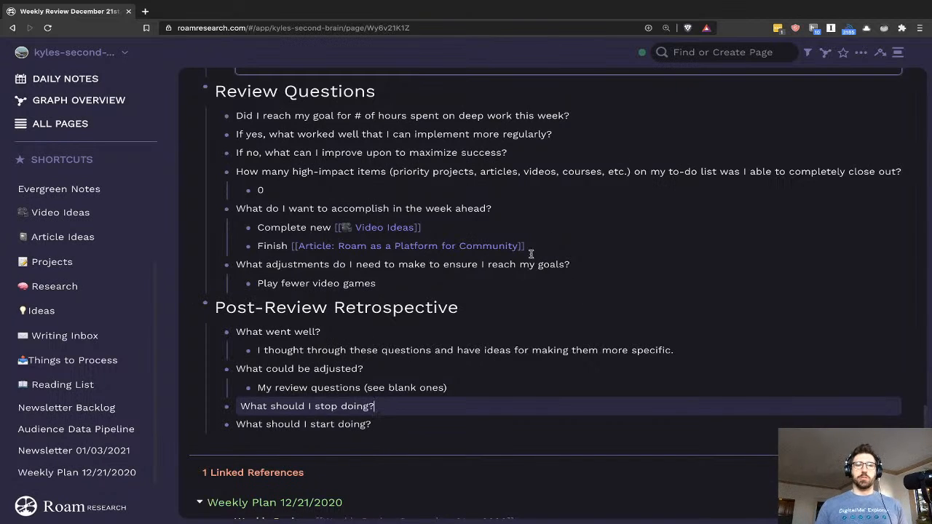
- Open the Weekly Plan 12/21/2020 page from the shortcuts, and also open it in the sidebar for side-by-side reference
{"action": "scroll", "coordinate": [531, 254], "scroll_direction": "up", "scroll_amount": 15}
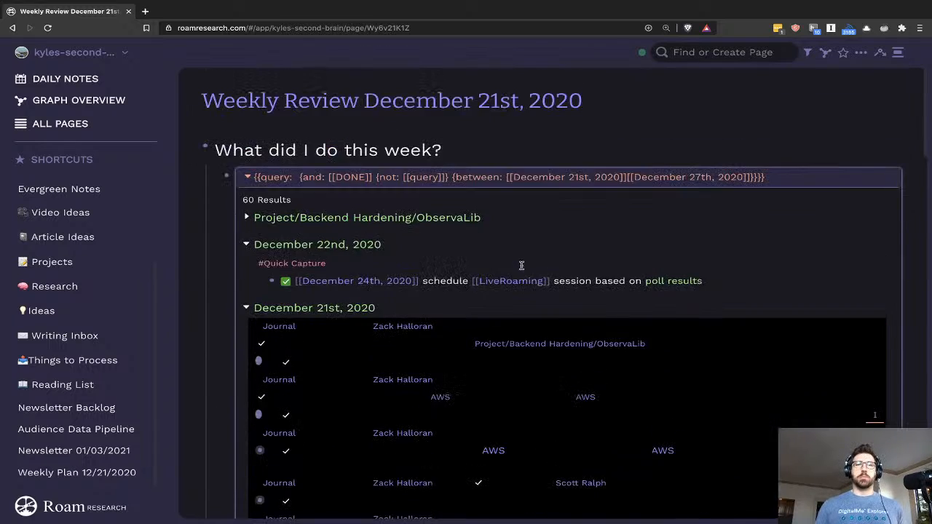
{"action": "scroll", "coordinate": [521, 265], "scroll_direction": "down", "scroll_amount": 10}
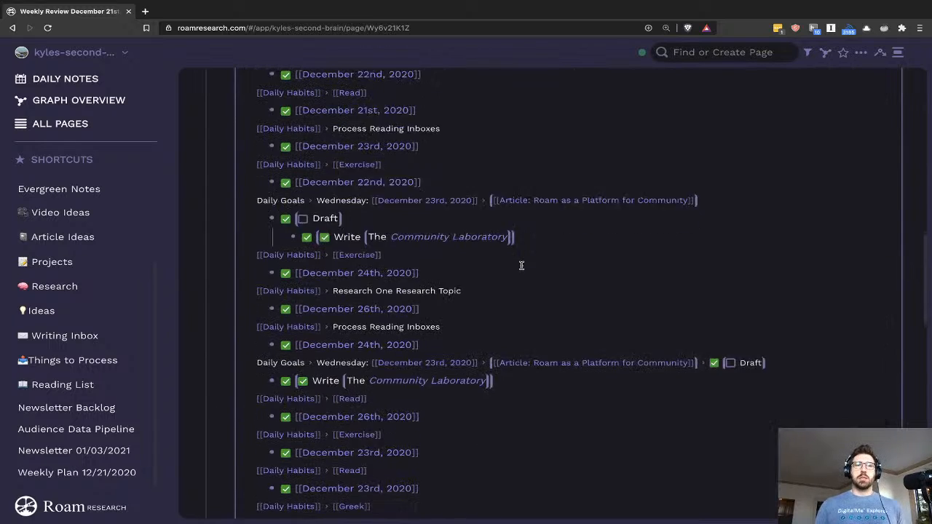
{"action": "left_click", "coordinate": [93, 472]}
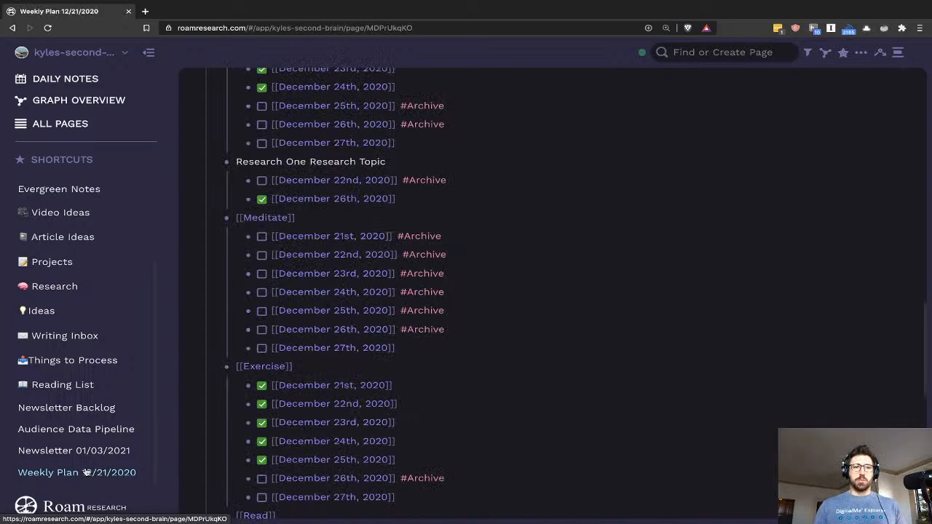
{"action": "left_click", "coordinate": [86, 472], "text": "shift"}
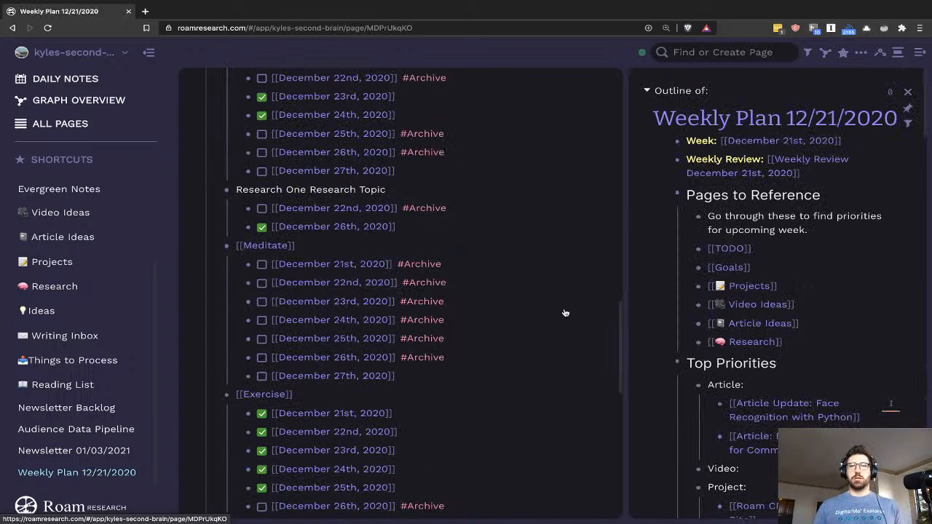
- Hide the shortcuts navigation sidebar to give the two open page views more room
{"action": "left_click", "coordinate": [725, 52]}
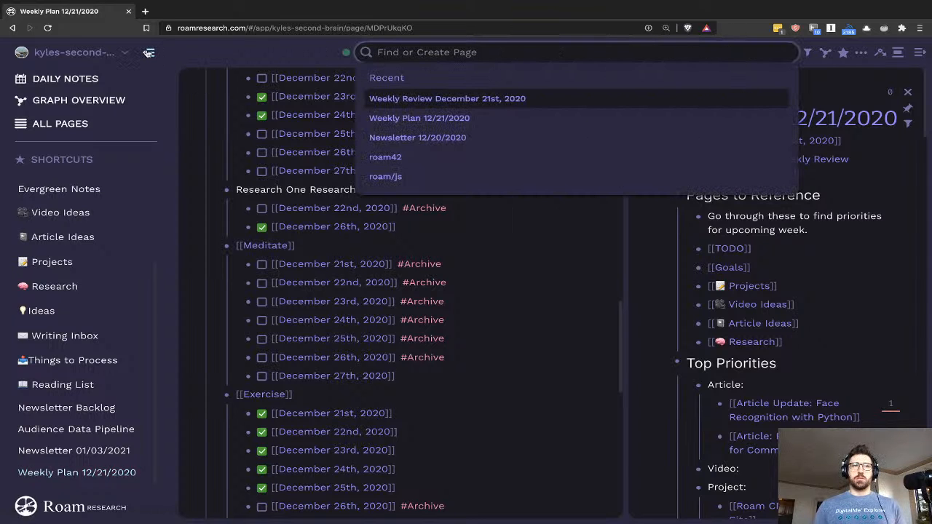
{"action": "left_click", "coordinate": [146, 52]}
{"action": "left_click", "coordinate": [742, 56]}
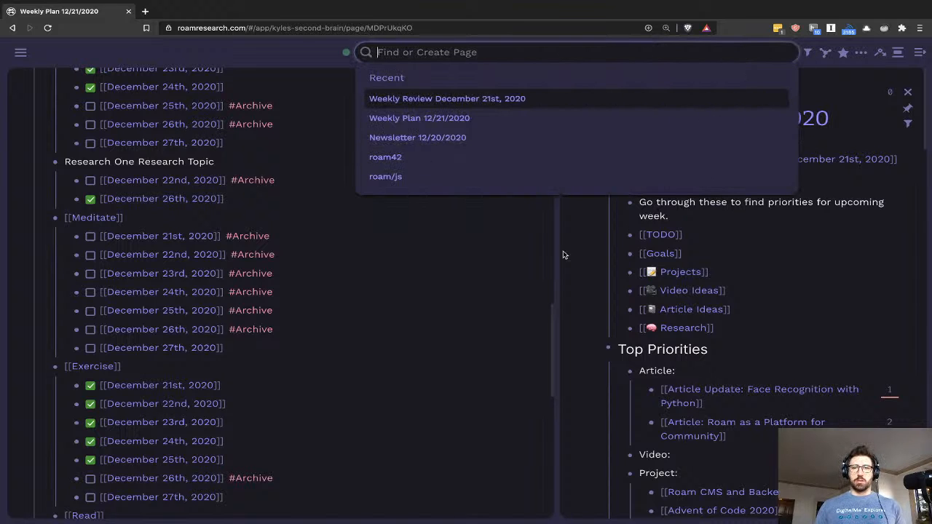
{"action": "left_click", "coordinate": [459, 273]}
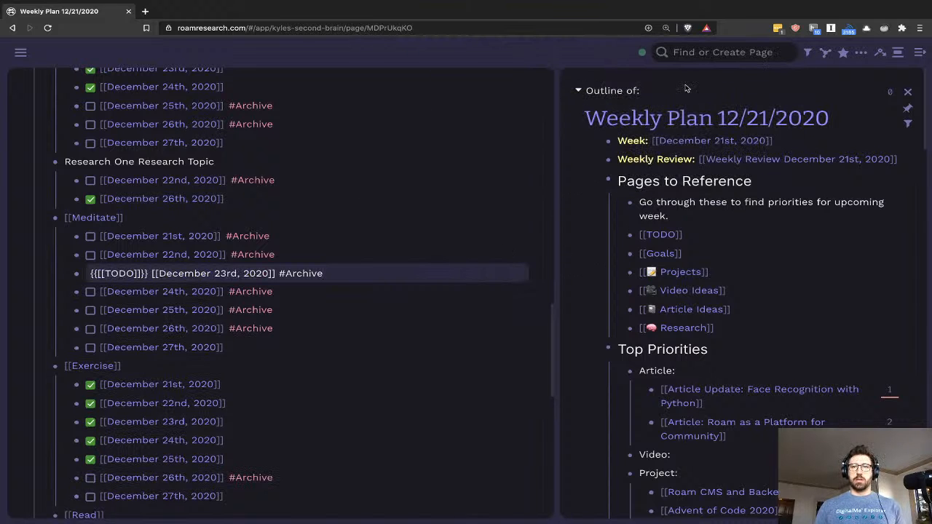
- Create a new page titled "Weekly Plan 12/28/2020"
{"action": "left_click", "coordinate": [723, 49]}
{"action": "type", "text": "W"}
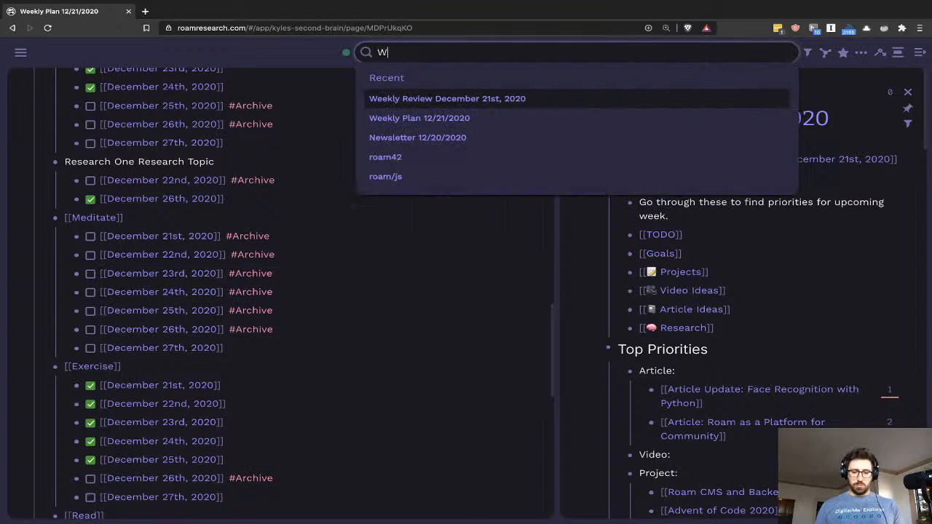
{"action": "type", "text": "eekly pP"}
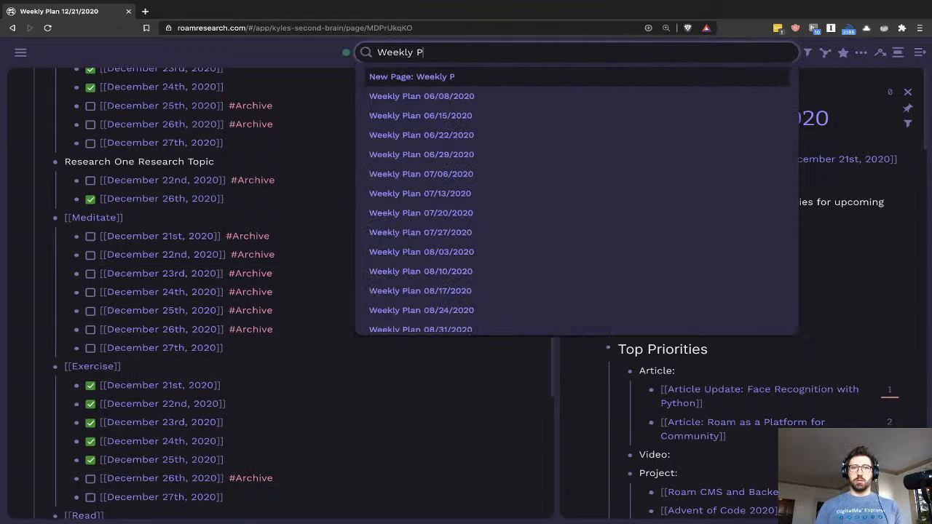
{"action": "type", "text": "lan 12/"}
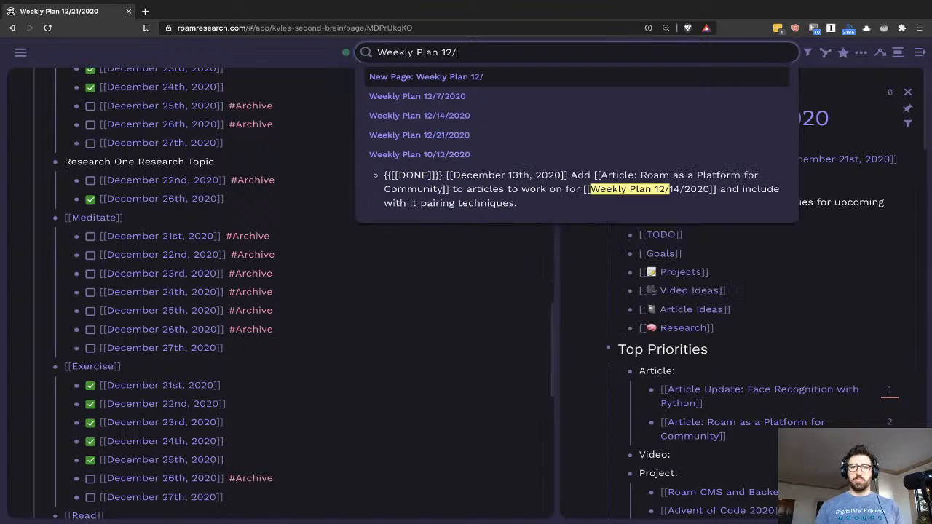
{"action": "type", "text": "28/2020"}
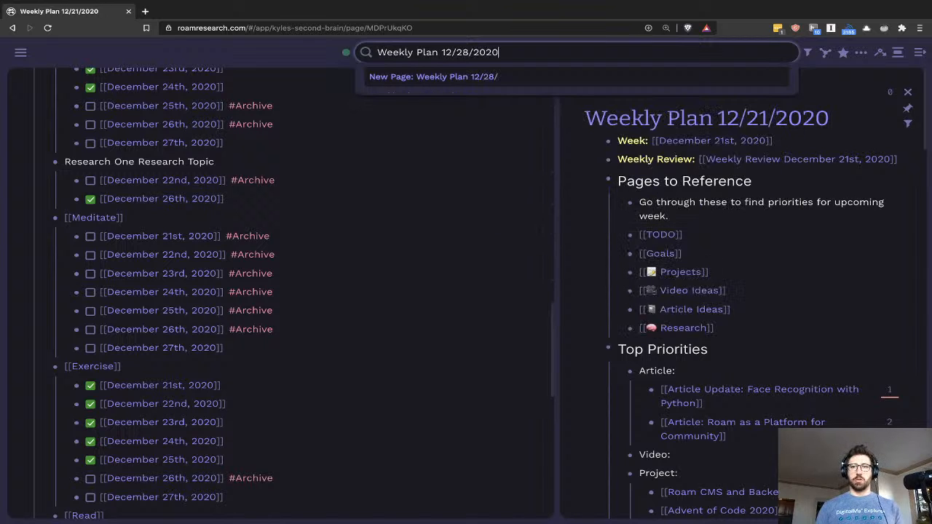
{"action": "key", "text": "Return"}
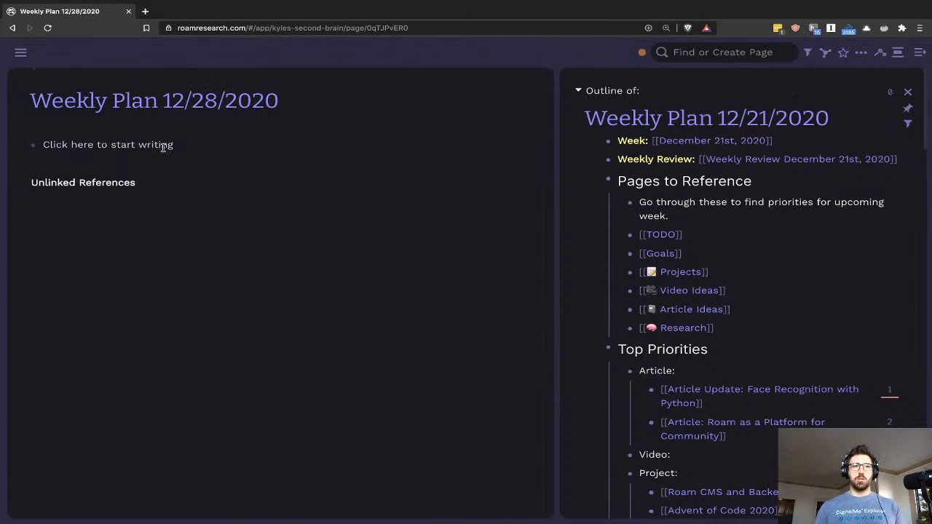
- Fill the empty page with the weekly plan template for the week of December 28th, 2020
{"action": "left_click", "coordinate": [218, 134]}
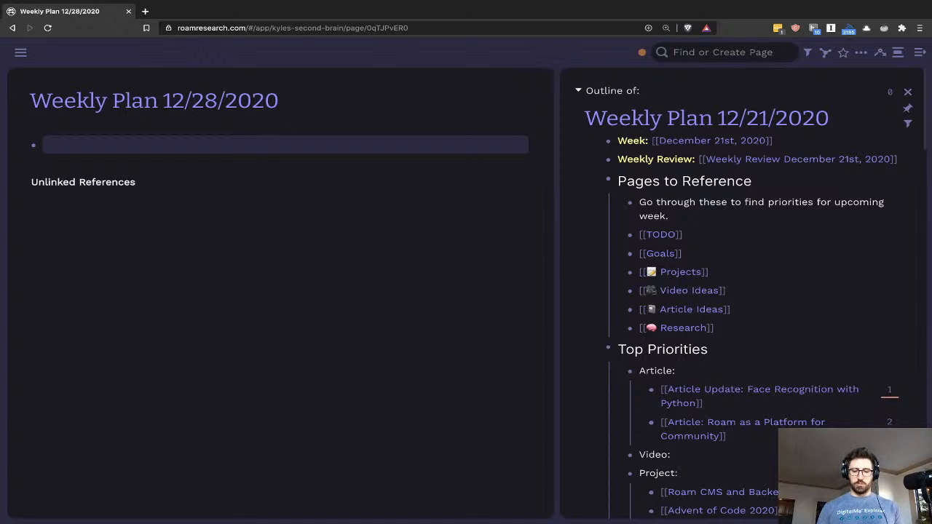
{"action": "key", "text": "ctrl+v"}
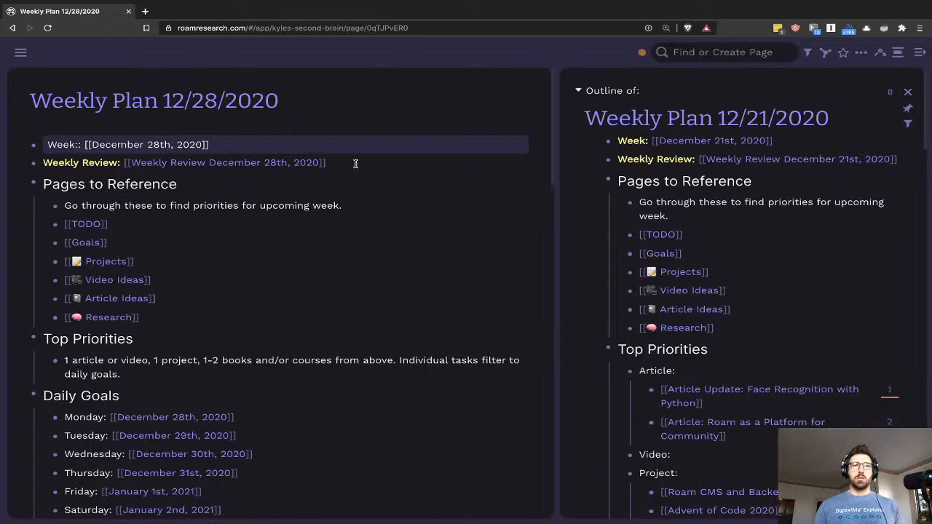
{"action": "left_click", "coordinate": [211, 163]}
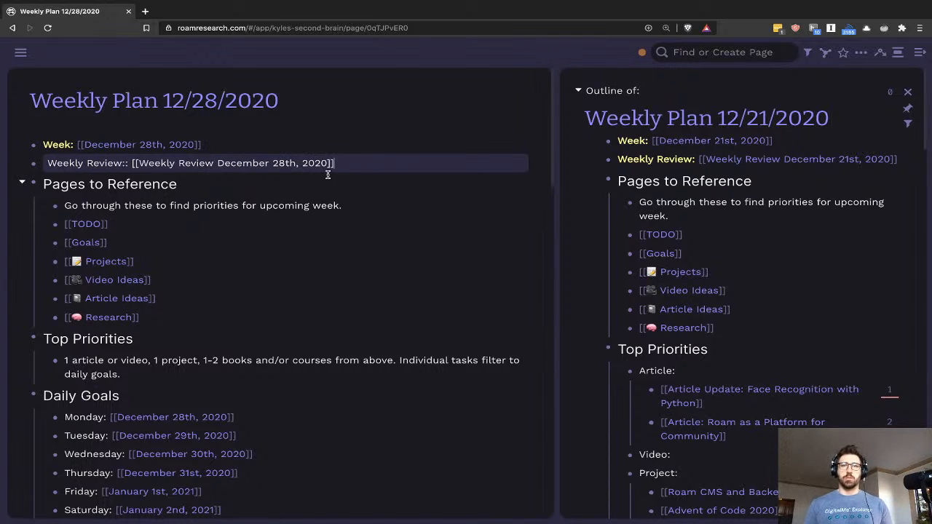
{"action": "left_click", "coordinate": [109, 185]}
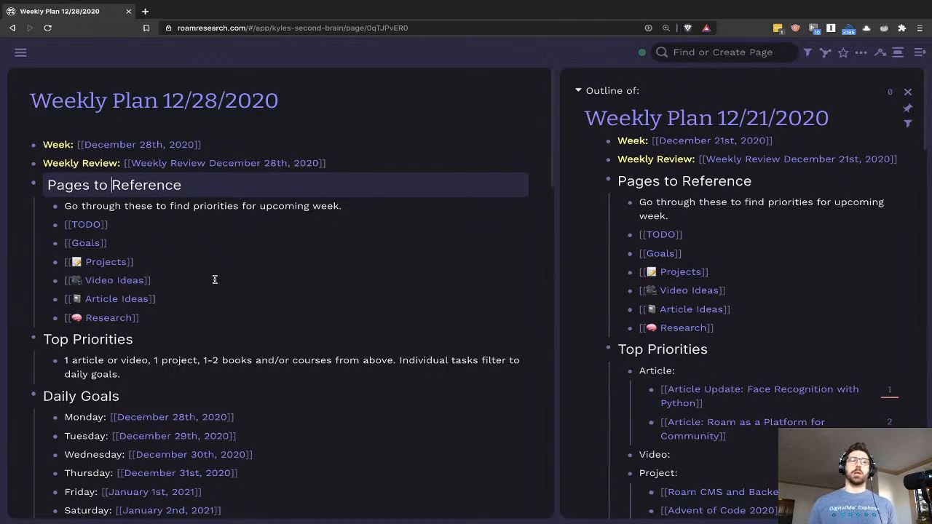
- Compare the new plan's Top Priorities guideline with the Top Priorities entries in the Weekly Plan 12/21/2020 outline
{"action": "scroll", "coordinate": [251, 291], "scroll_direction": "down", "scroll_amount": 1}
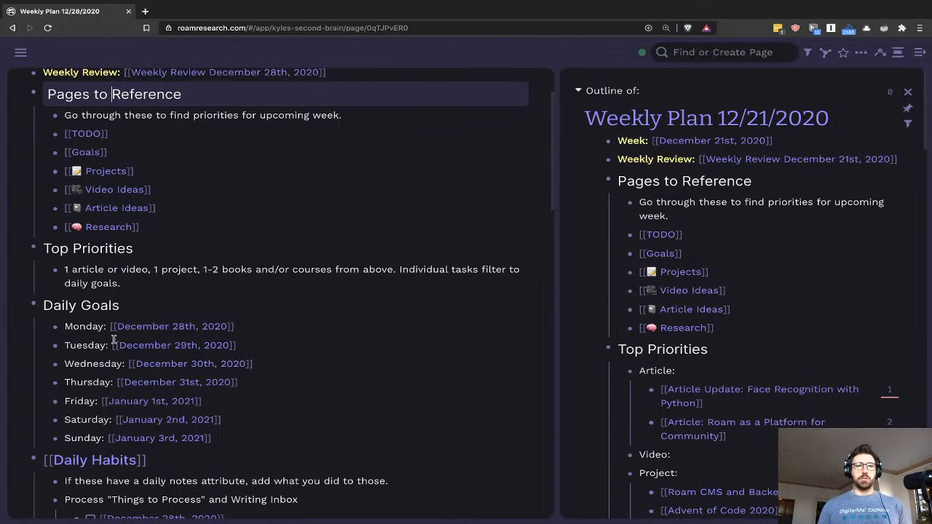
{"action": "left_click", "coordinate": [194, 273]}
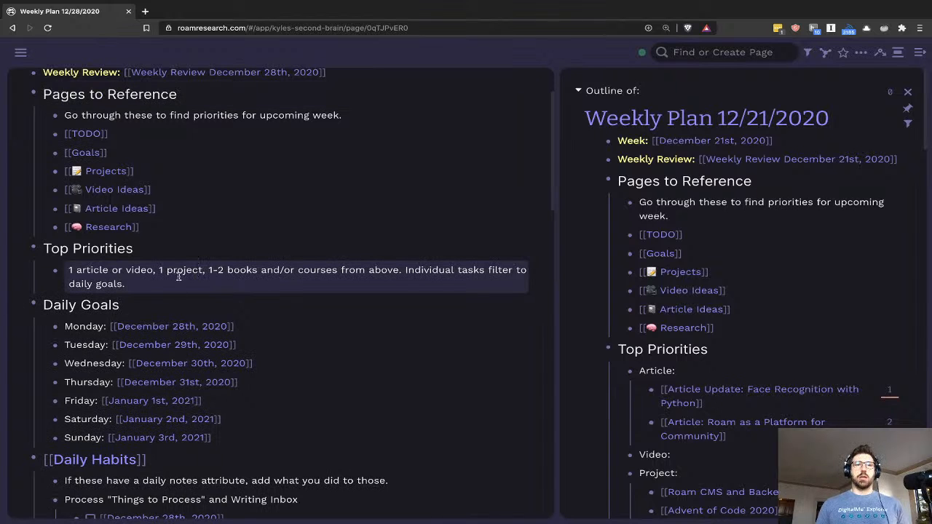
{"action": "left_click", "coordinate": [215, 285]}
{"action": "scroll", "coordinate": [644, 260], "scroll_direction": "down", "scroll_amount": 1}
{"action": "scroll", "coordinate": [644, 260], "scroll_direction": "down", "scroll_amount": 3}
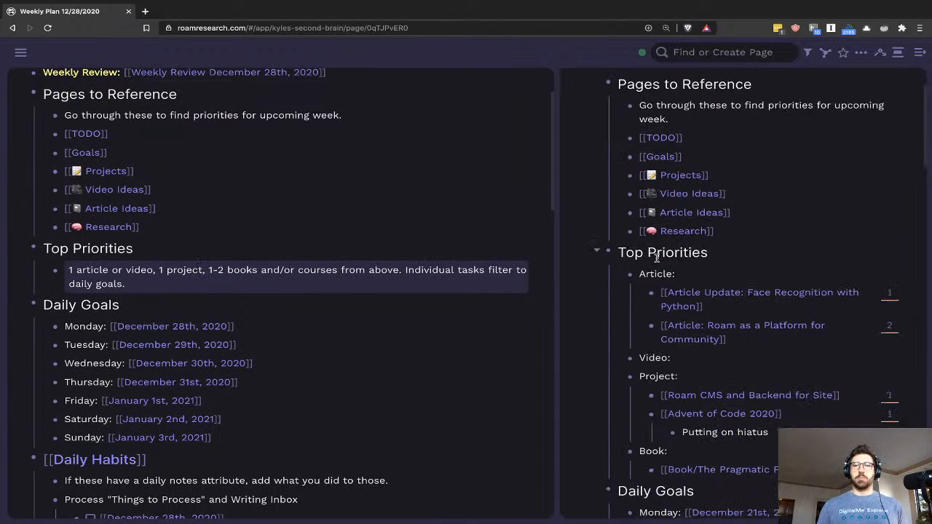
{"action": "scroll", "coordinate": [722, 251], "scroll_direction": "down", "scroll_amount": 3}
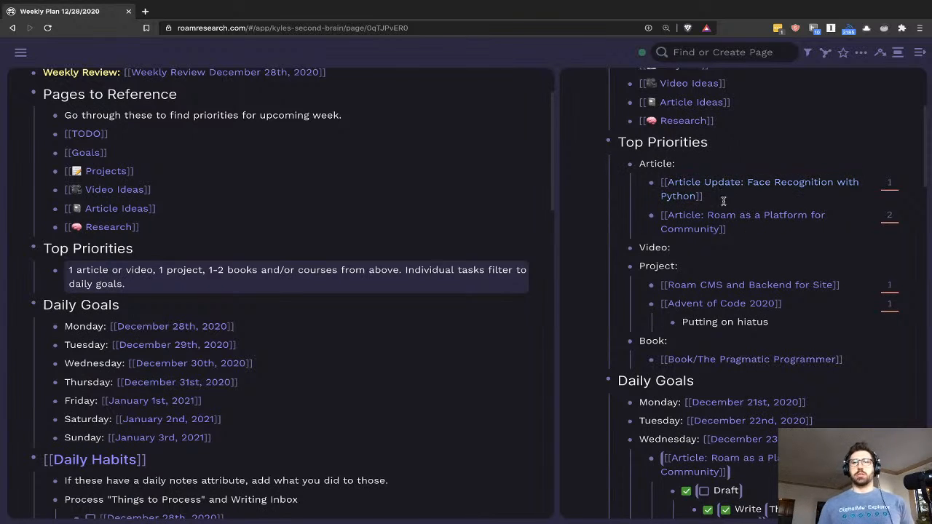
{"action": "scroll", "coordinate": [746, 205], "scroll_direction": "down", "scroll_amount": 1}
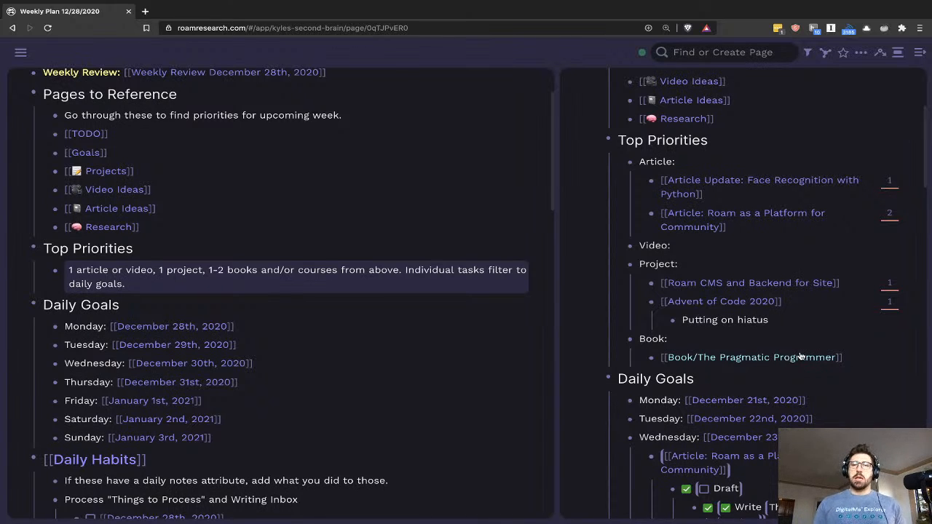
{"action": "scroll", "coordinate": [718, 302], "scroll_direction": "up", "scroll_amount": 1}
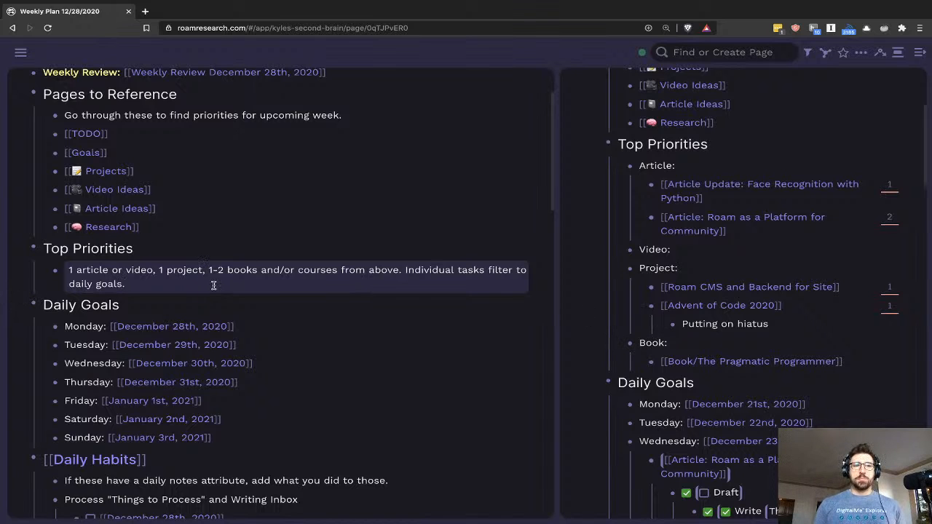
- Add a bullet "Article:" below the guideline text under Top Priorities in the new weekly plan
{"action": "key", "text": "Return"}
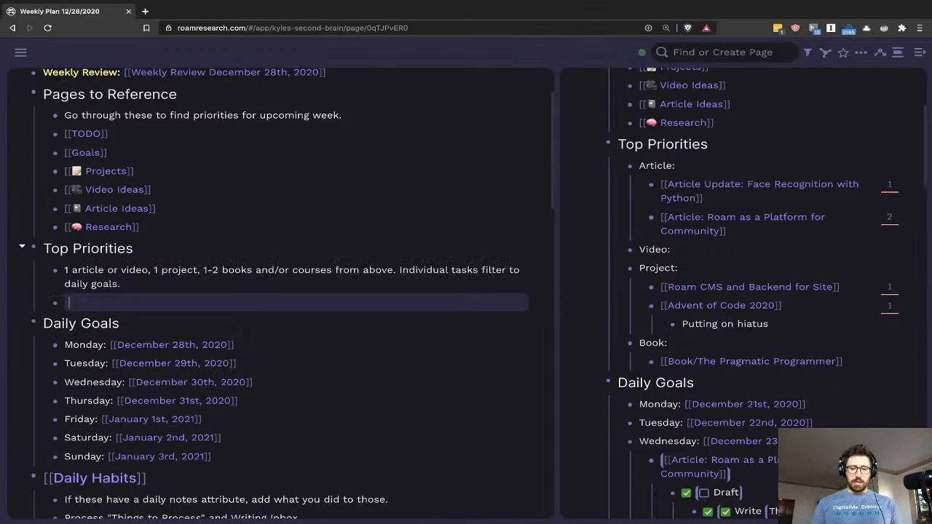
{"action": "type", "text": "Article:"}
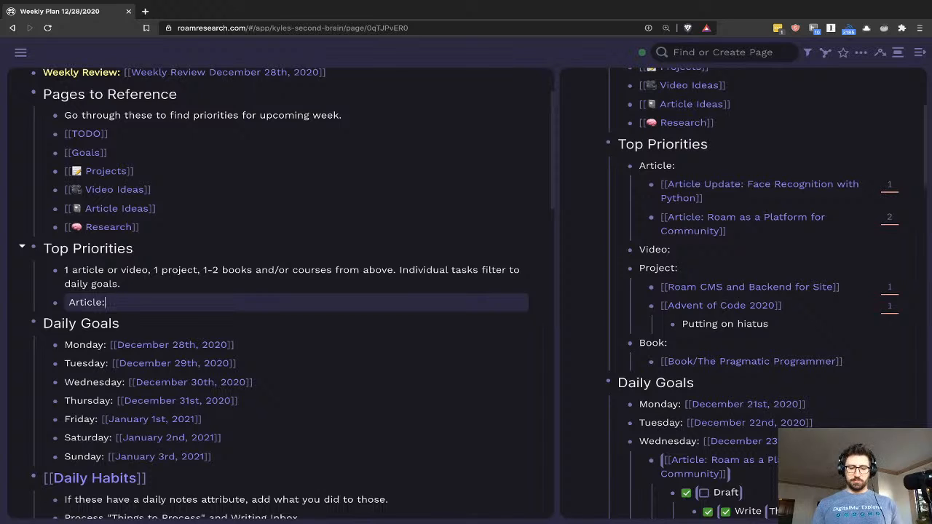
{"action": "type", "text": "Vi"}
{"action": "key", "text": "Return"}
{"action": "type", "text": "deo"}
{"action": "key", "text": "BackSpace"}
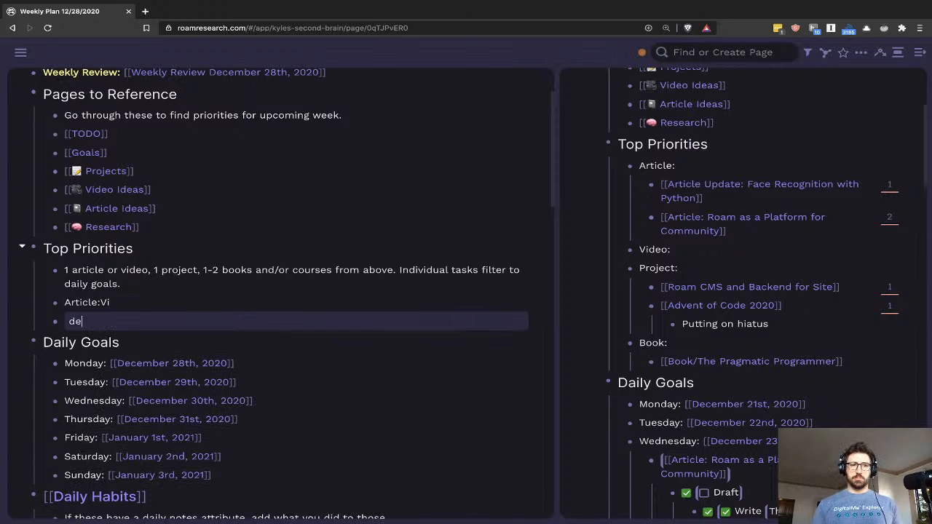
{"action": "key", "text": "BackSpace"}
{"action": "key", "text": "BackSpace"}
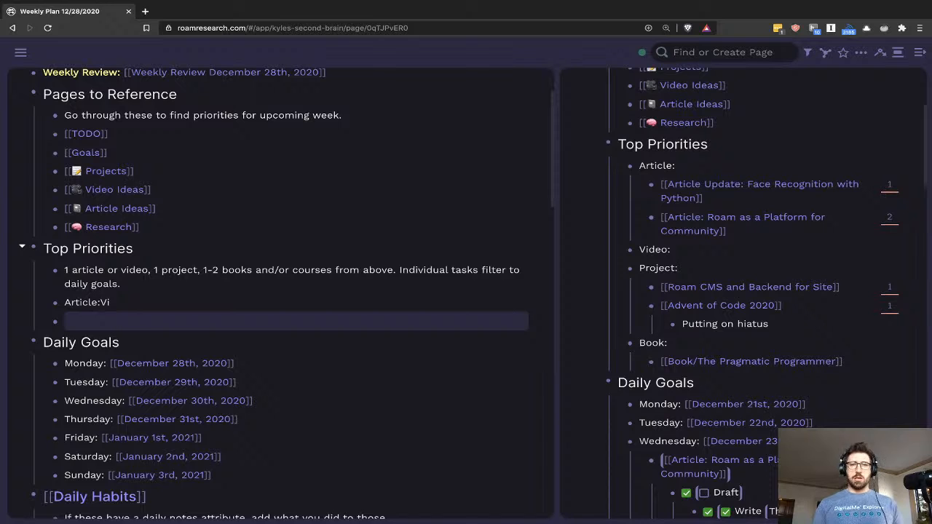
{"action": "key", "text": "BackSpace"}
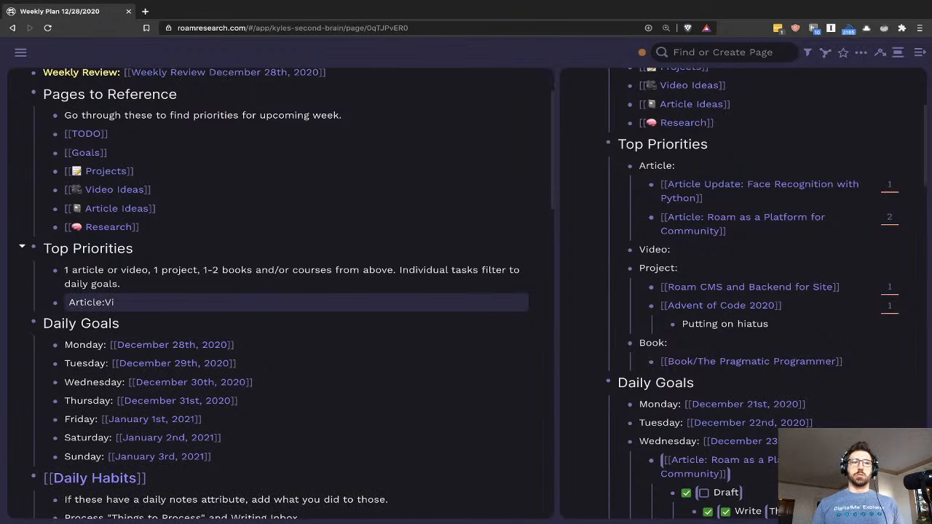
{"action": "key", "text": "BackSpace"}
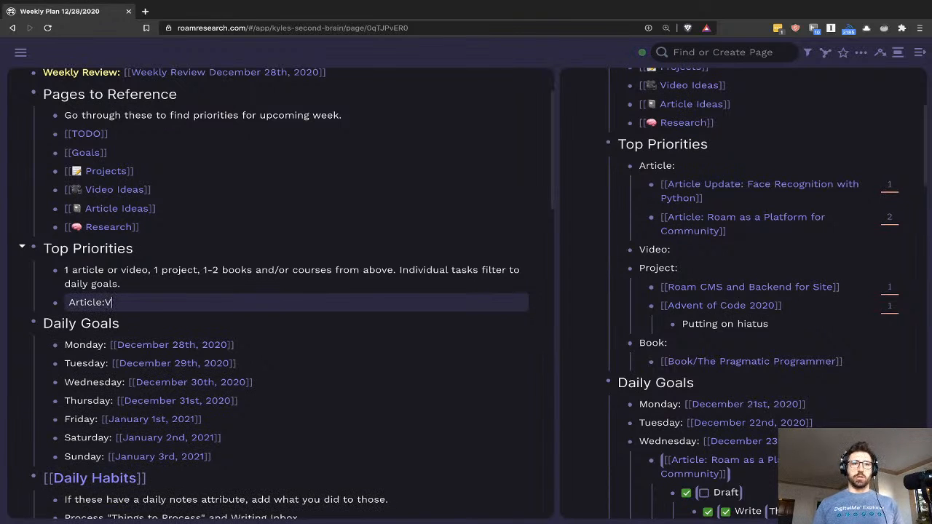
{"action": "key", "text": "BackSpace"}
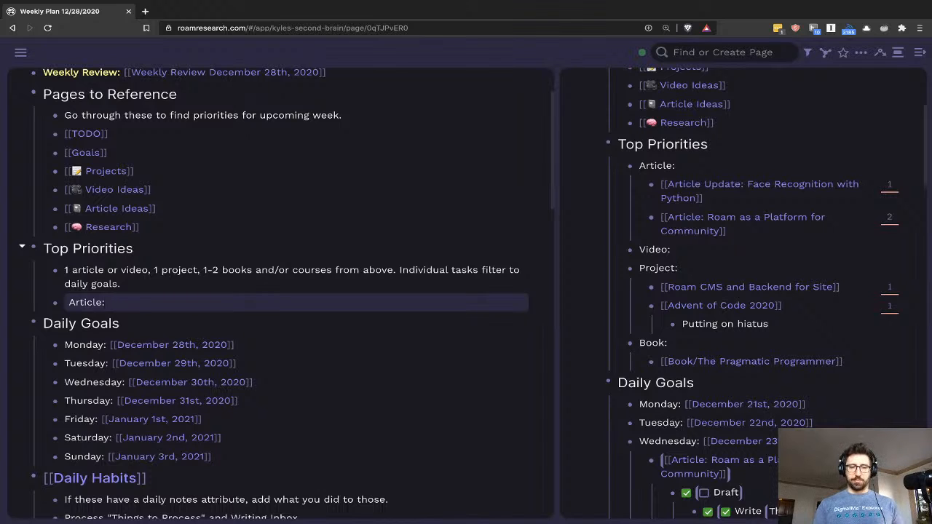
- Add a separate bullet "Video:" directly below "Article:" under Top Priorities
{"action": "type", "text": "Video"}
{"action": "key", "text": "Return"}
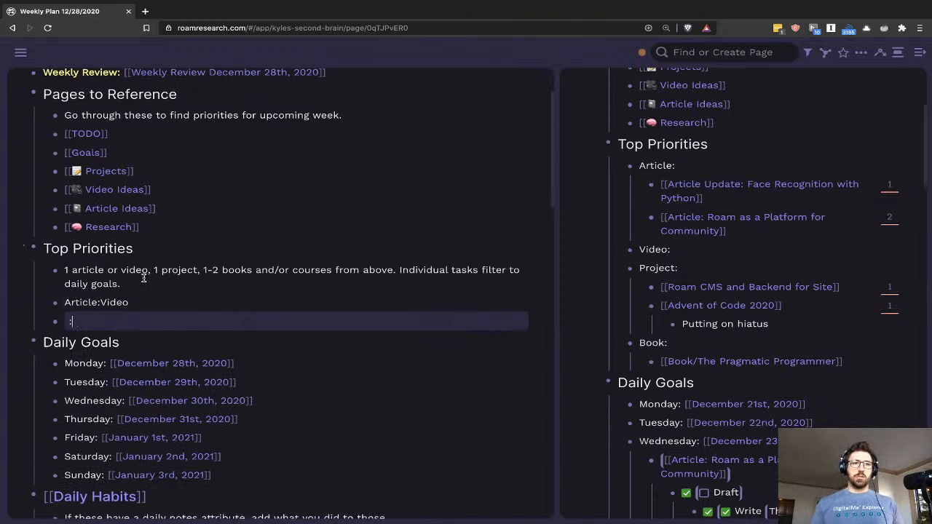
{"action": "type", "text": ":"}
{"action": "left_click", "coordinate": [104, 301]}
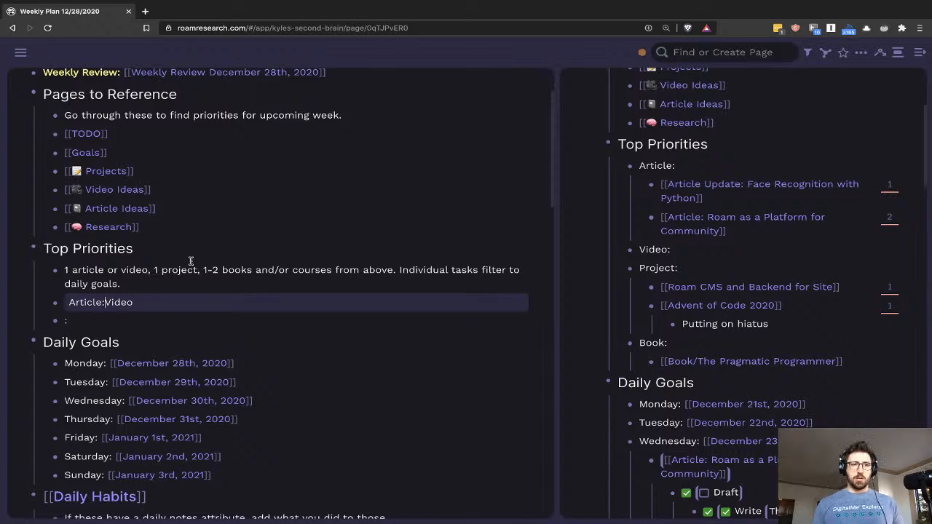
{"action": "key", "text": "Return"}
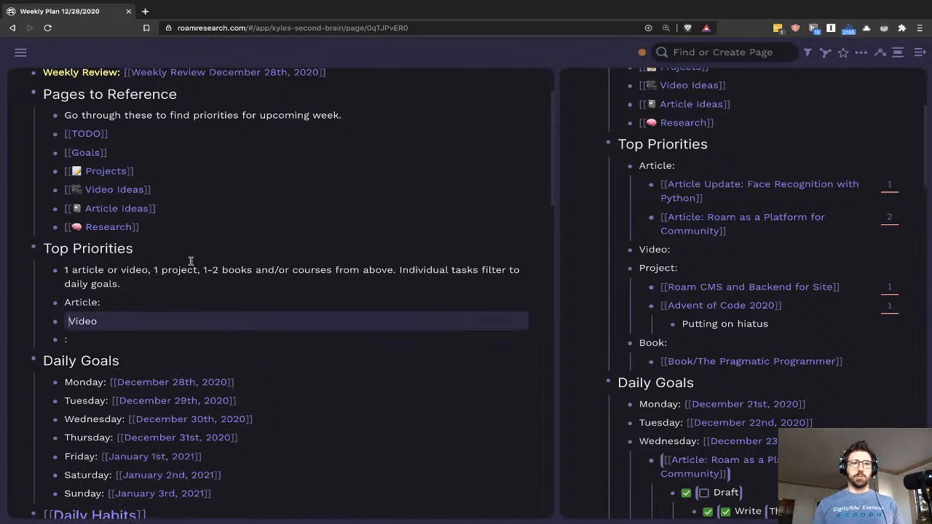
{"action": "key", "text": "Down"}
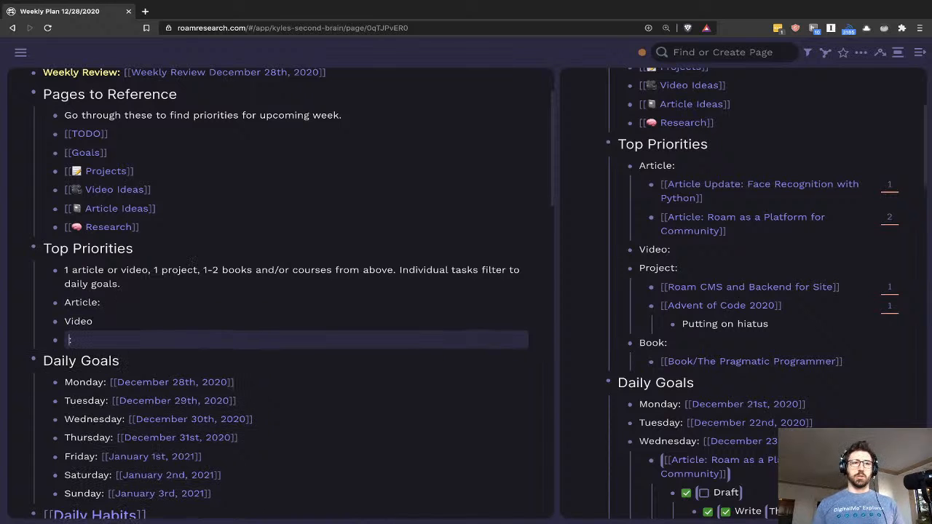
{"action": "key", "text": "BackSpace"}
{"action": "type", "text": ":"}
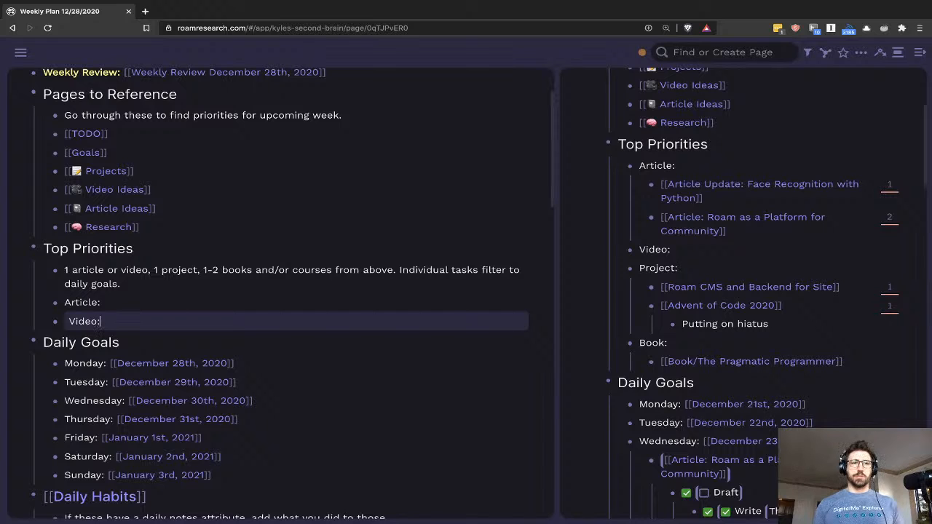
- Add the bullets "Project:" and "Book:" below "Video:" under Top Priorities
{"action": "key", "text": "Return"}
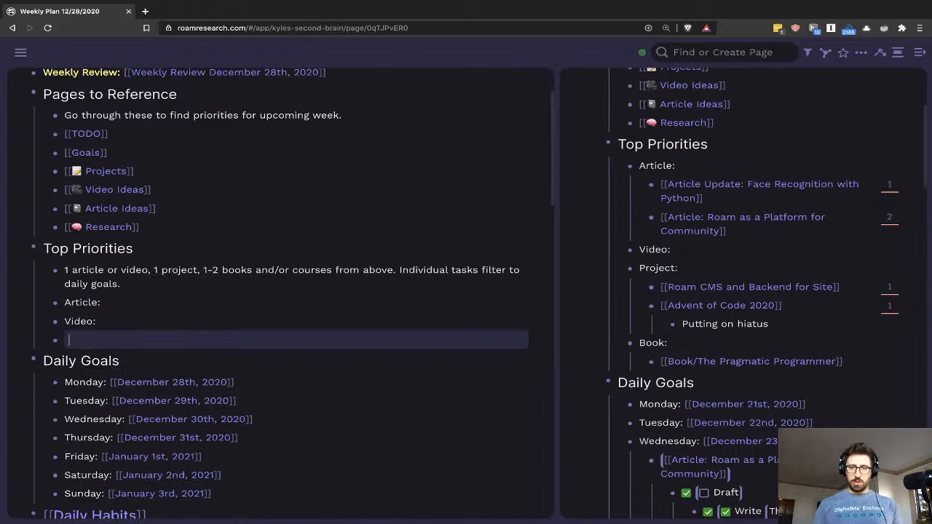
{"action": "type", "text": "Project"}
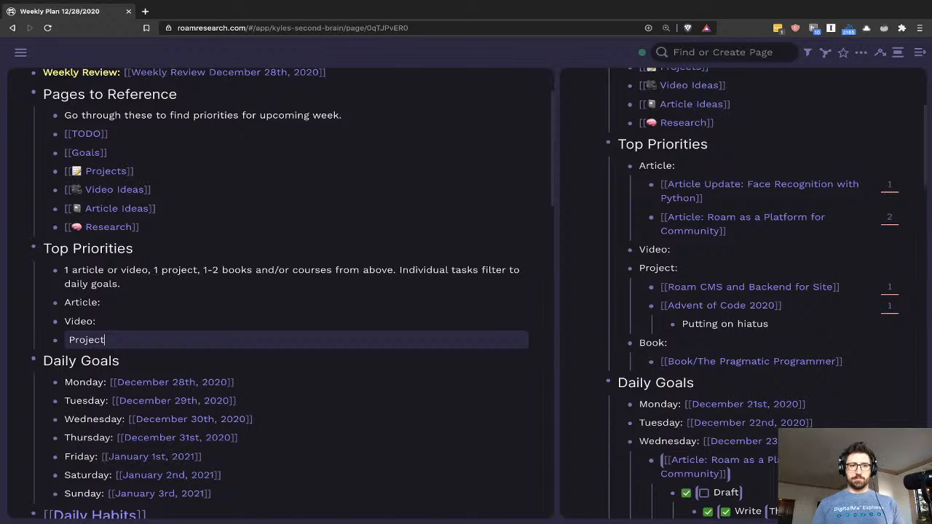
{"action": "type", "text": ":"}
{"action": "key", "text": "Return"}
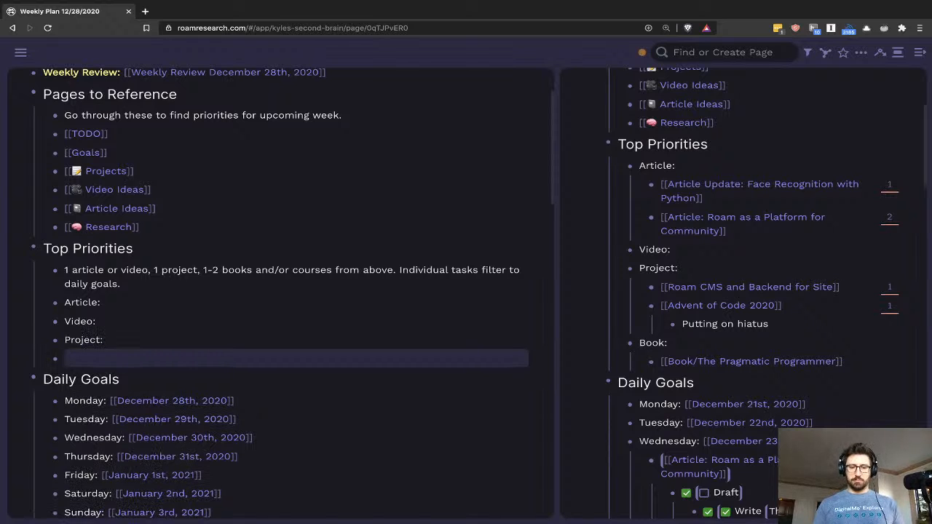
{"action": "type", "text": "Book:"}
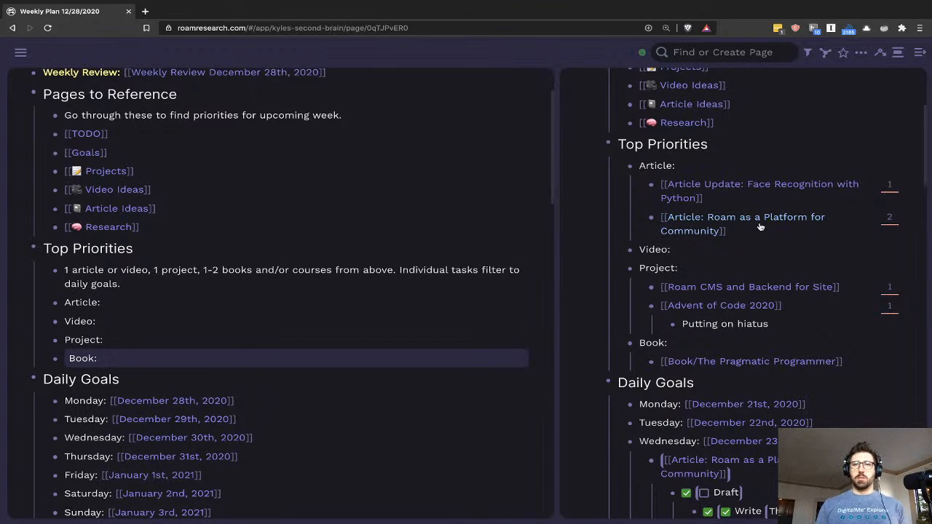
- Nest a link to the page "Article: Roam as a Platform for Community" under the "Article:" bullet
{"action": "left_click", "coordinate": [213, 296]}
{"action": "left_click", "coordinate": [211, 300]}
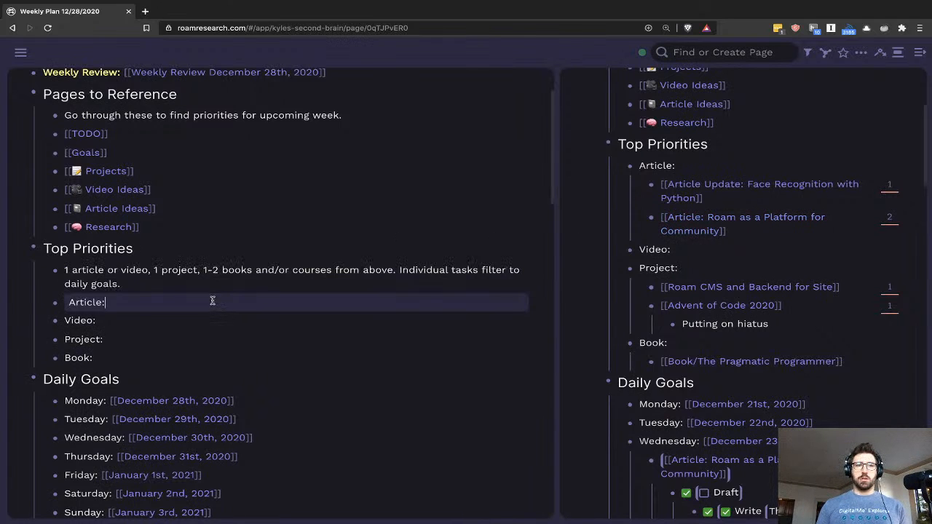
{"action": "key", "text": "Return"}
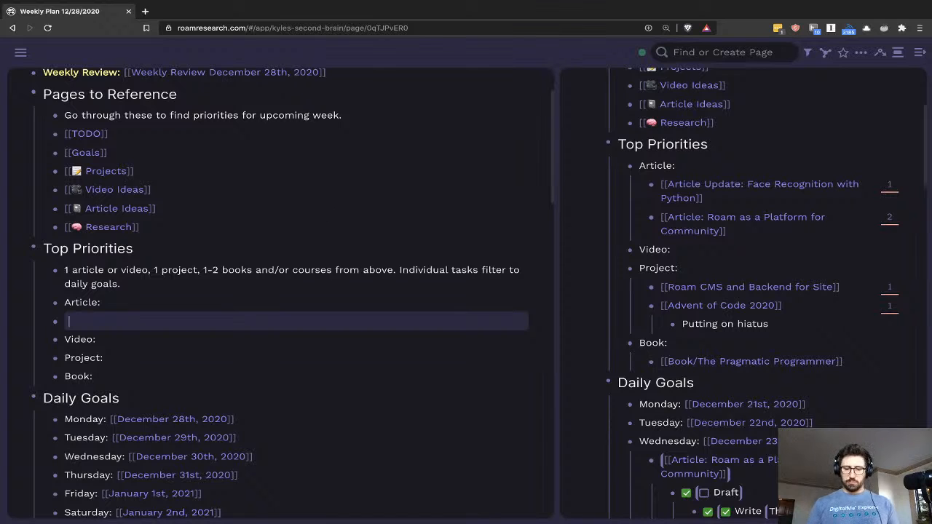
{"action": "key", "text": "Tab"}
{"action": "type", "text": "[[Article"}
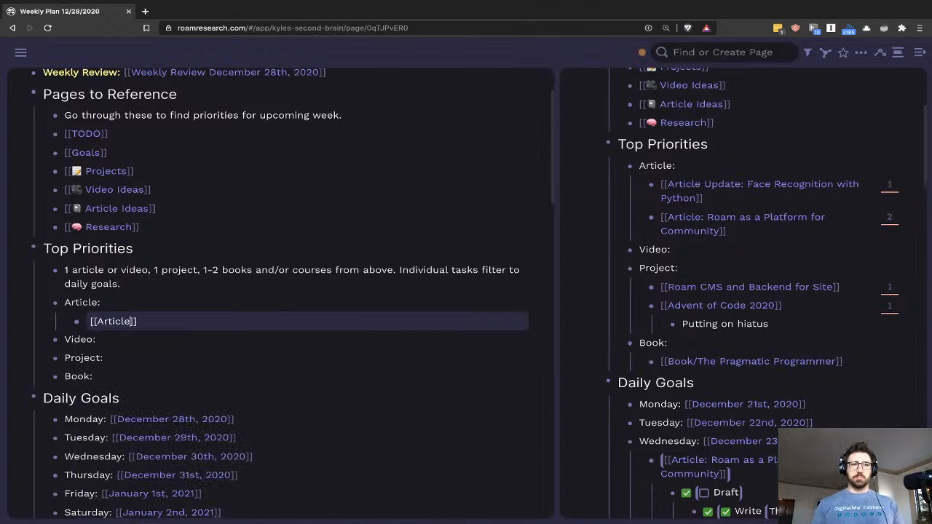
{"action": "type", "text": " U"}
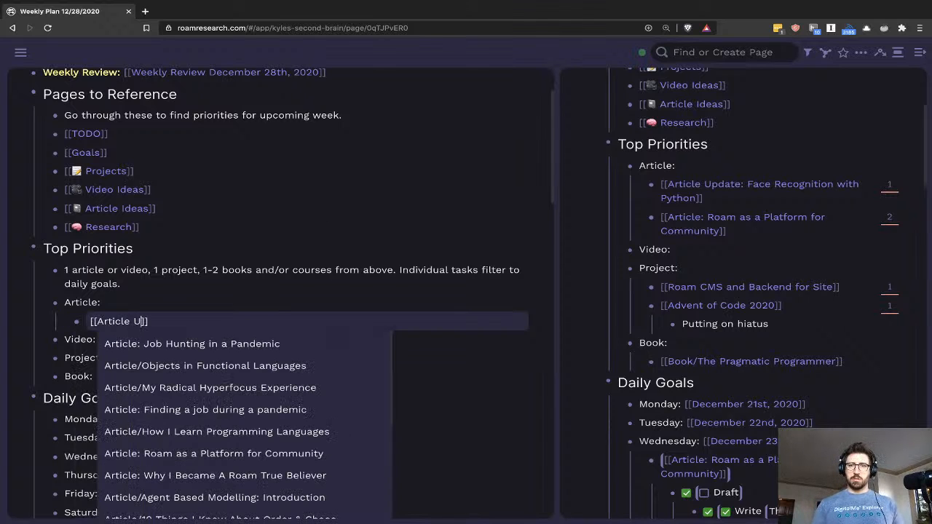
{"action": "key", "text": "BackSpace"}
{"action": "key", "text": "BackSpace"}
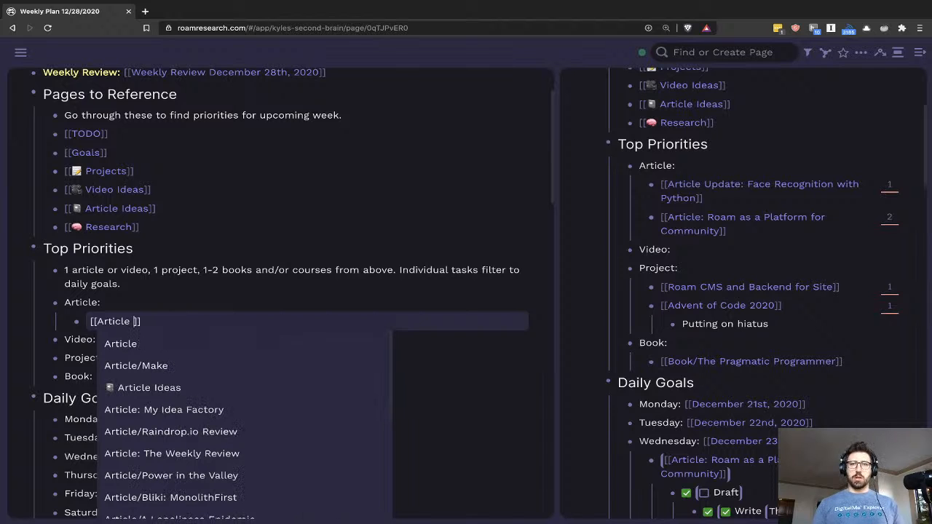
{"action": "type", "text": ": Roam"}
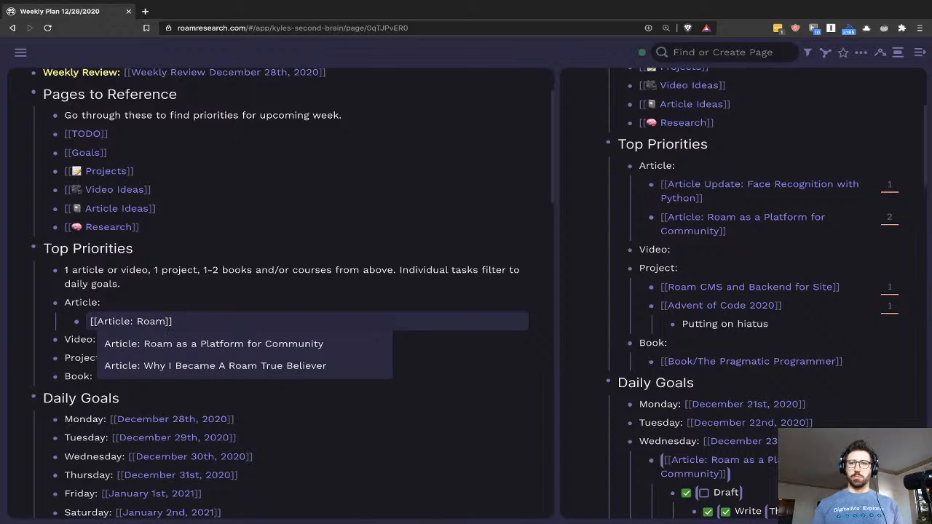
{"action": "key", "text": "Down"}
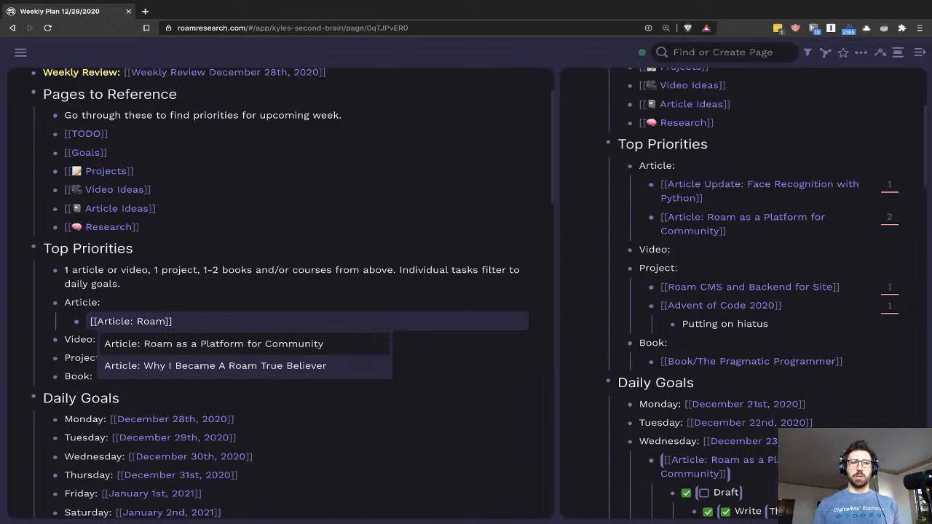
{"action": "key", "text": "Return"}
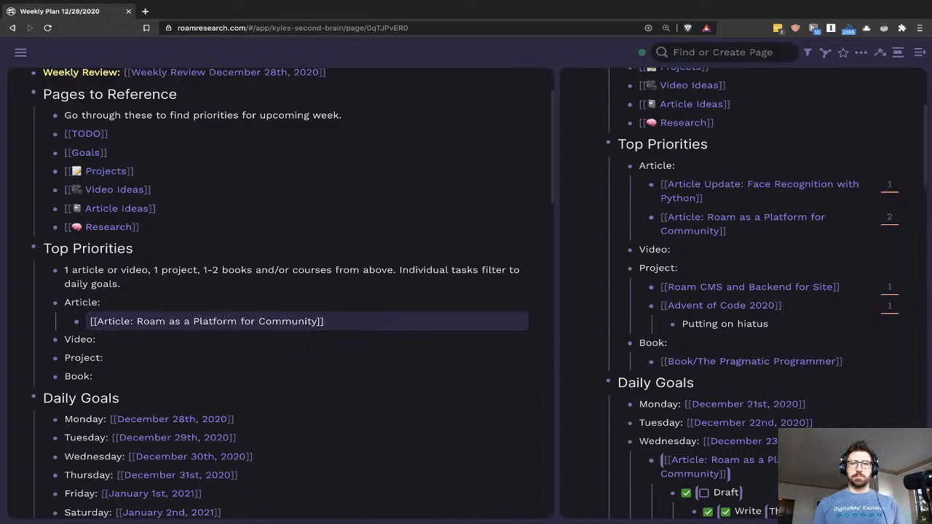
- Open the Video Ideas page alongside the weekly plan and review its Waiting entries for a video priority
{"action": "left_click", "coordinate": [101, 340]}
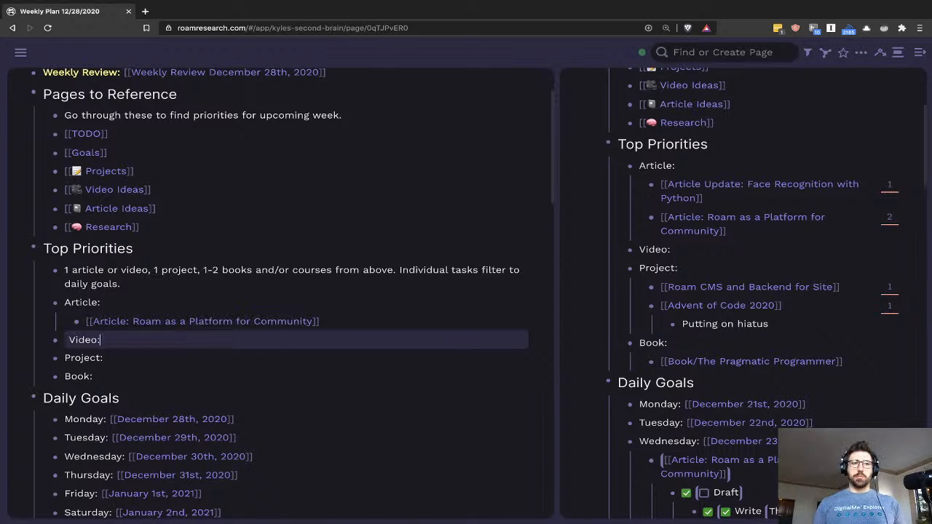
{"action": "left_click", "coordinate": [112, 190], "text": "shift"}
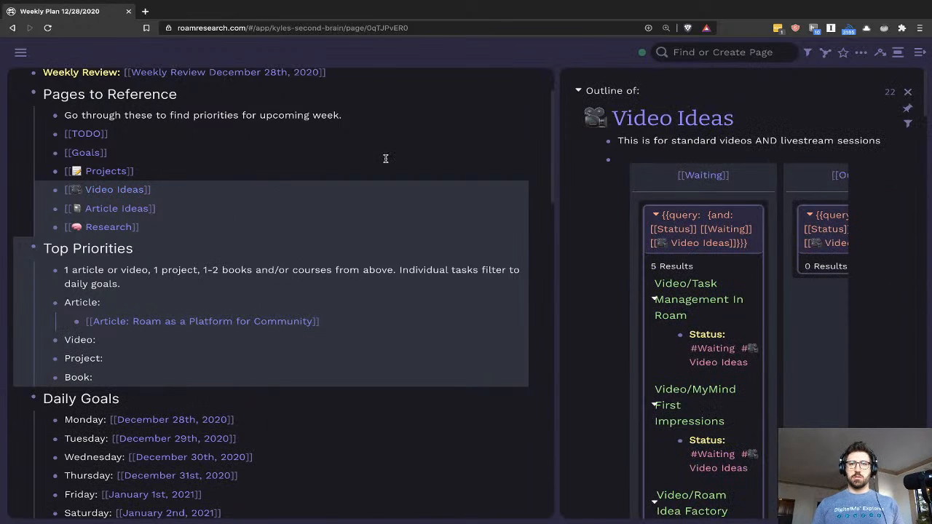
{"action": "left_click", "coordinate": [635, 274]}
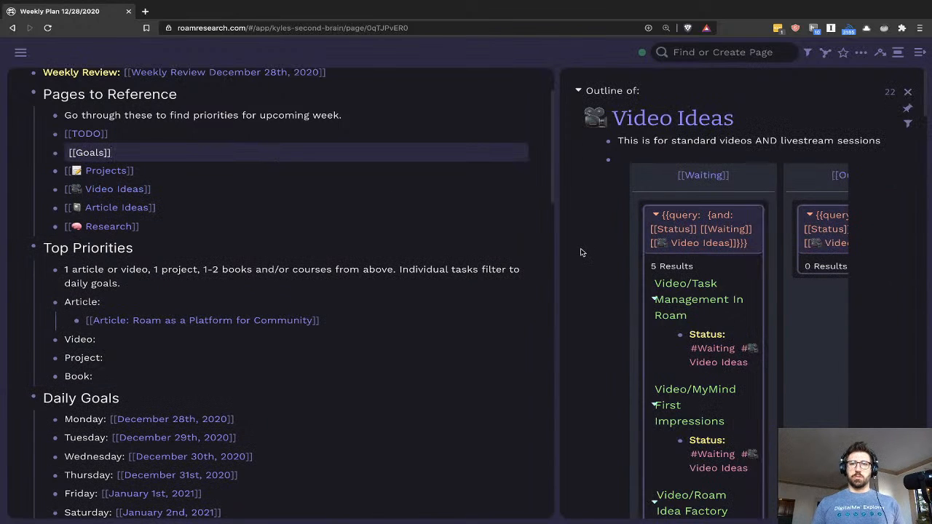
{"action": "scroll", "coordinate": [640, 264], "scroll_direction": "down", "scroll_amount": 2}
{"action": "scroll", "coordinate": [645, 264], "scroll_direction": "down", "scroll_amount": 2}
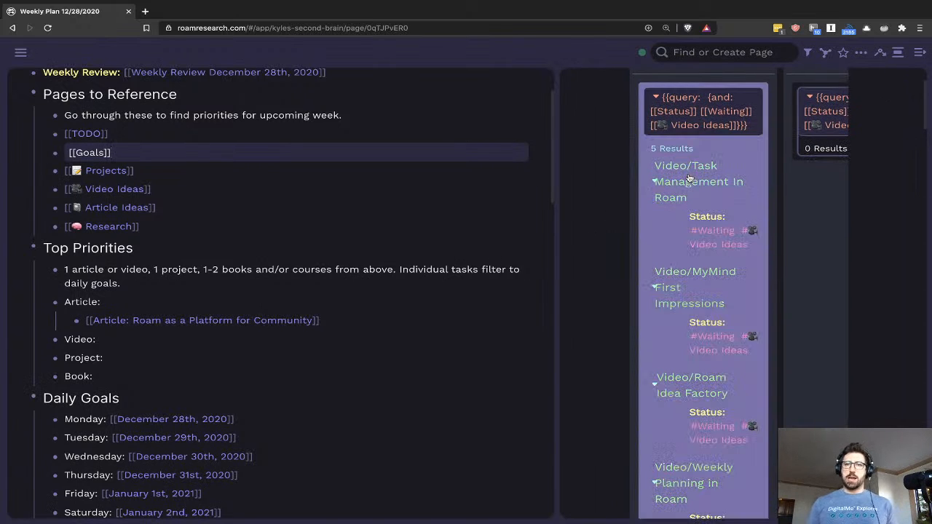
{"action": "scroll", "coordinate": [690, 179], "scroll_direction": "down", "scroll_amount": 1}
{"action": "scroll", "coordinate": [576, 270], "scroll_direction": "down", "scroll_amount": 2}
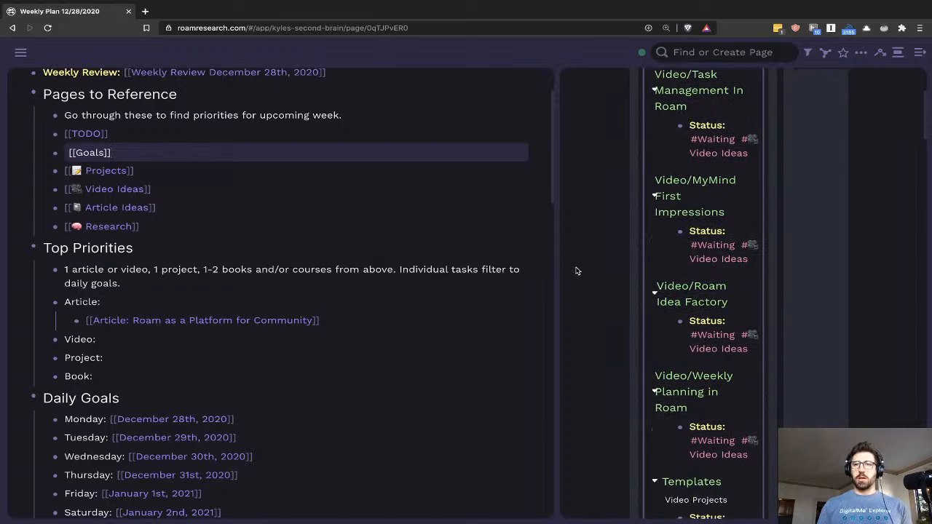
{"action": "scroll", "coordinate": [577, 265], "scroll_direction": "down", "scroll_amount": 1}
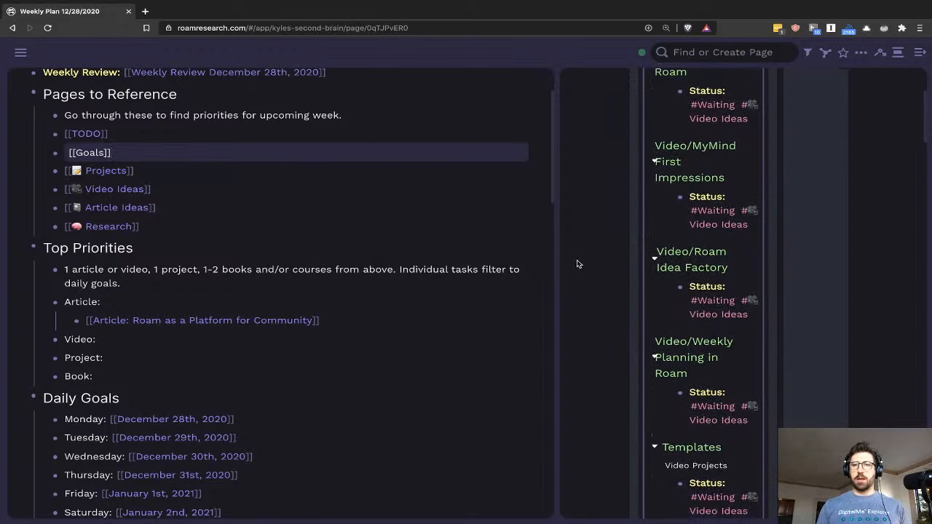
{"action": "scroll", "coordinate": [577, 264], "scroll_direction": "down", "scroll_amount": 3}
{"action": "scroll", "coordinate": [577, 264], "scroll_direction": "up", "scroll_amount": 1}
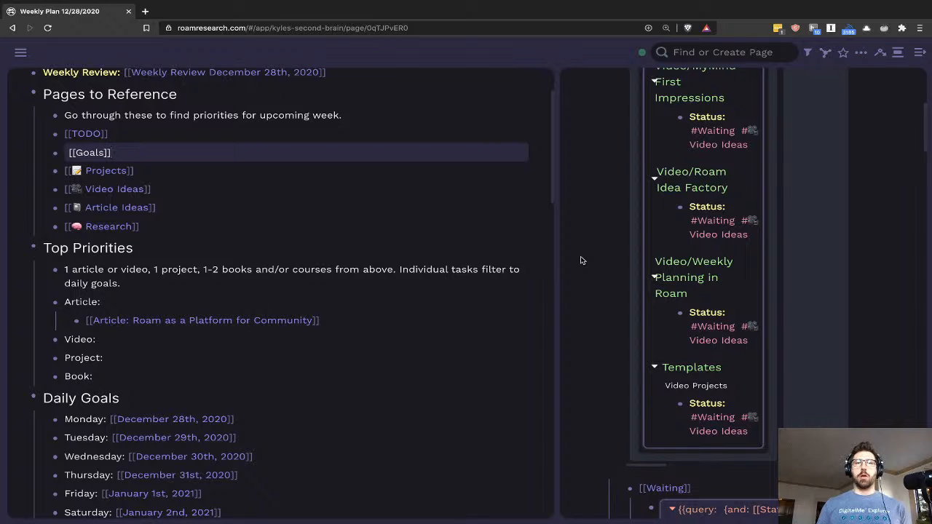
{"action": "scroll", "coordinate": [456, 254], "scroll_direction": "up", "scroll_amount": 2}
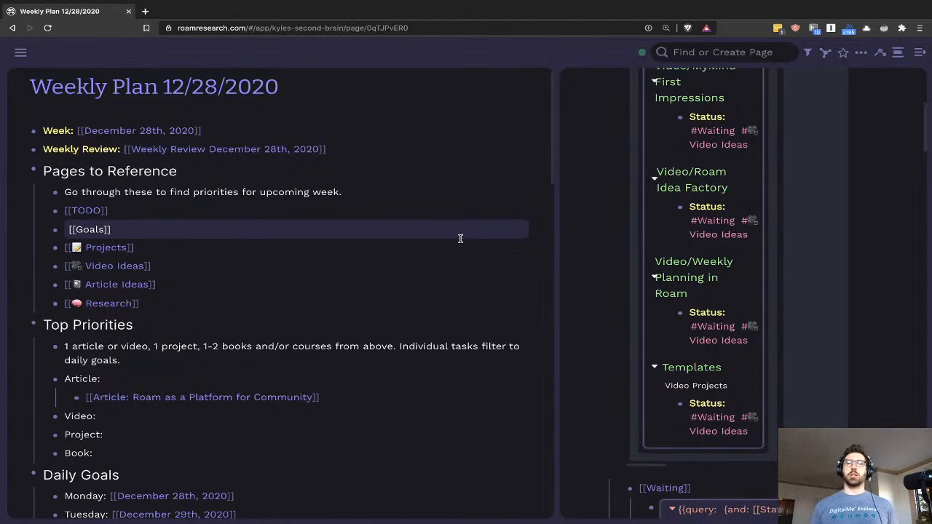
{"action": "scroll", "coordinate": [622, 228], "scroll_direction": "up", "scroll_amount": 1}
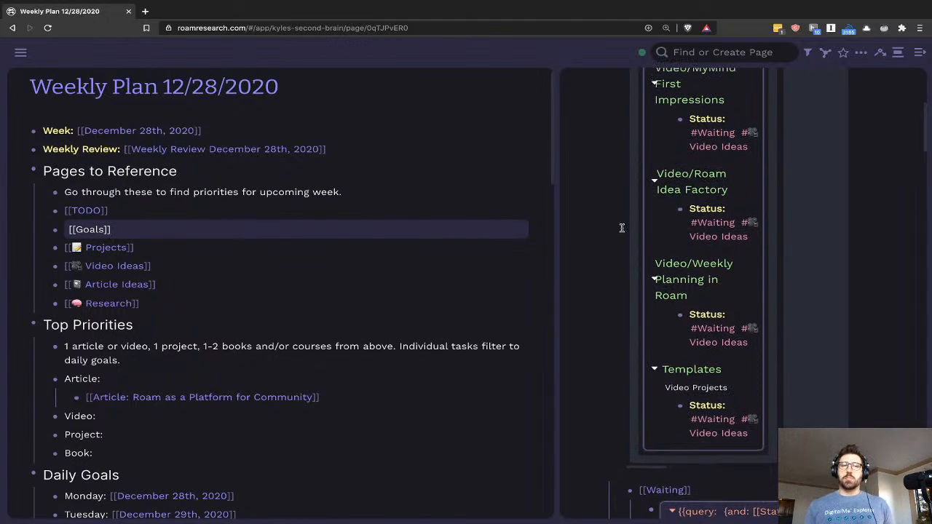
{"action": "scroll", "coordinate": [622, 226], "scroll_direction": "up", "scroll_amount": 2}
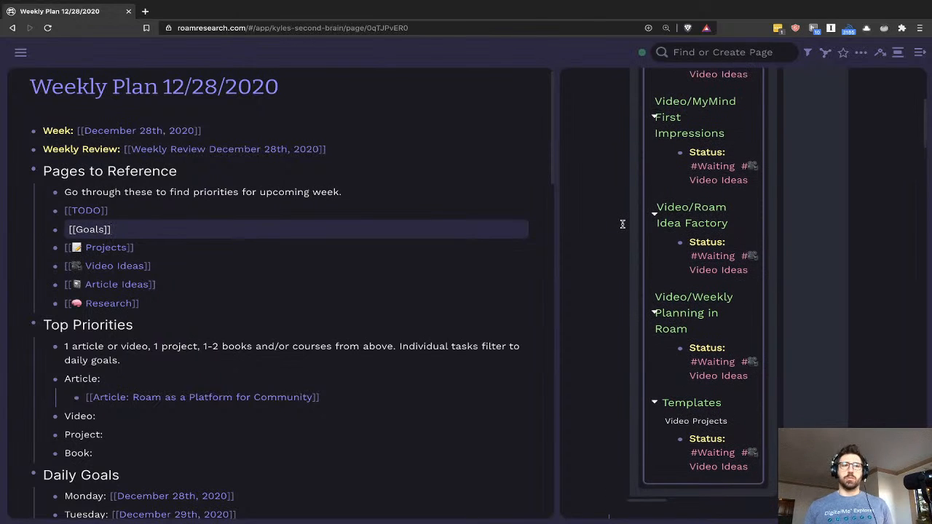
{"action": "scroll", "coordinate": [622, 225], "scroll_direction": "up", "scroll_amount": 2}
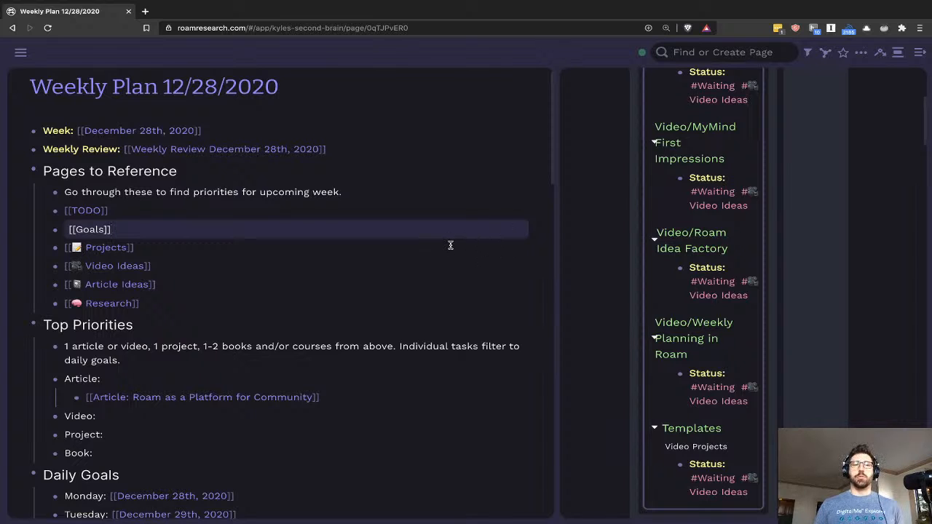
- Nest a link to the page "Video/Roam Idea Factory" under the "Video:" bullet in Top Priorities
{"action": "left_click", "coordinate": [187, 417]}
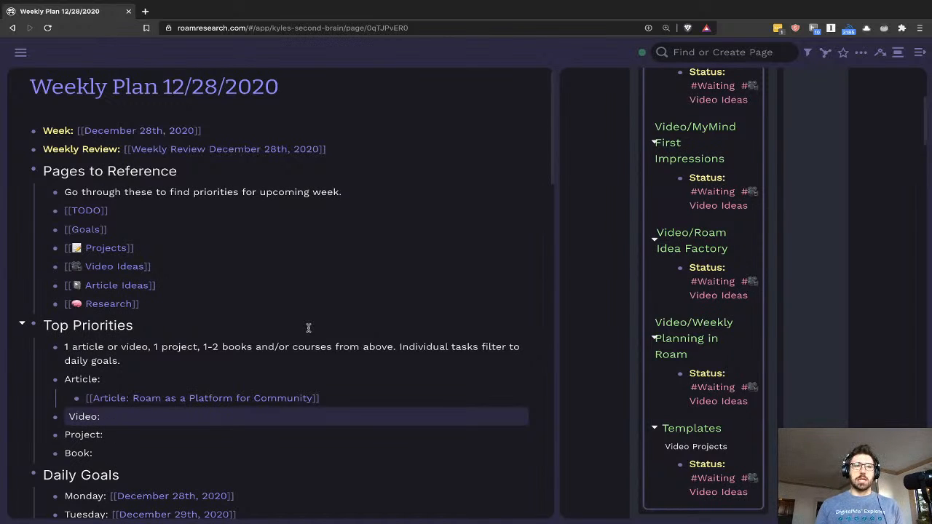
{"action": "key", "text": "Return"}
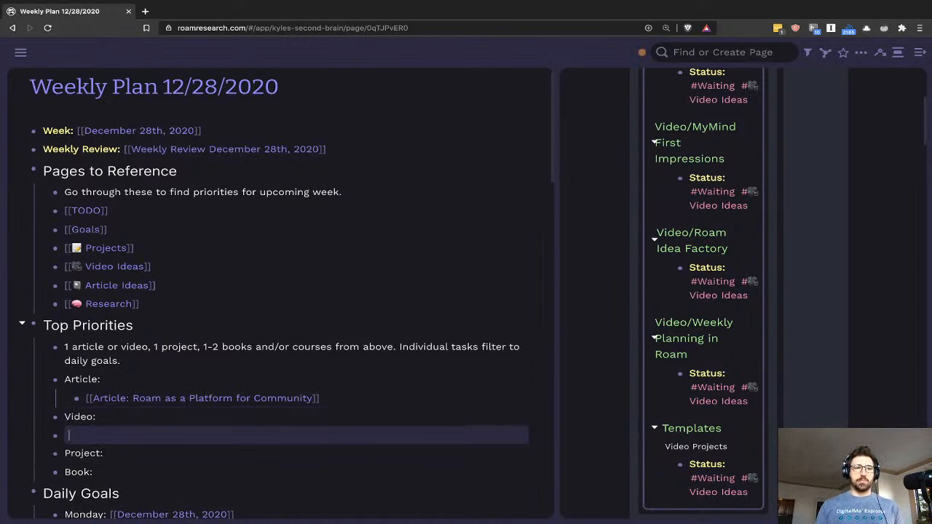
{"action": "key", "text": "Tab"}
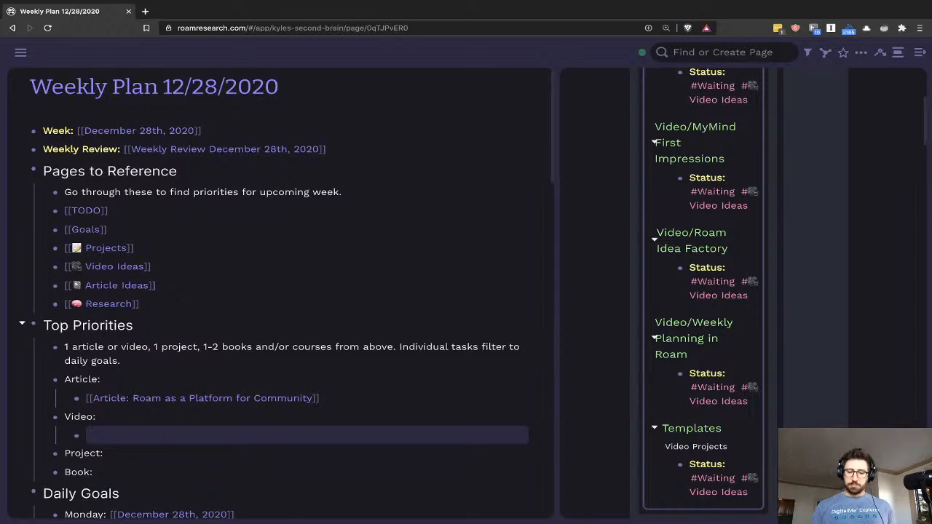
{"action": "type", "text": "[[Video/"}
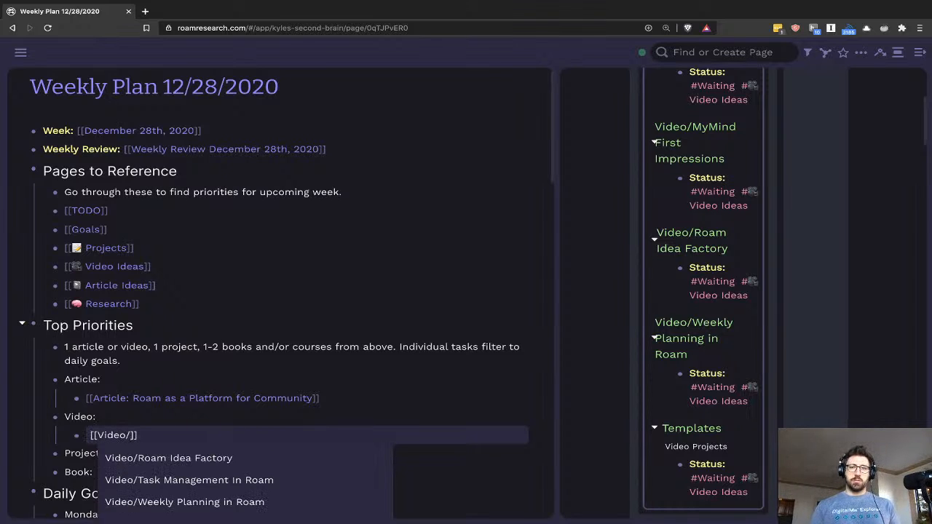
{"action": "type", "text": "Roam"}
{"action": "key", "text": "Return"}
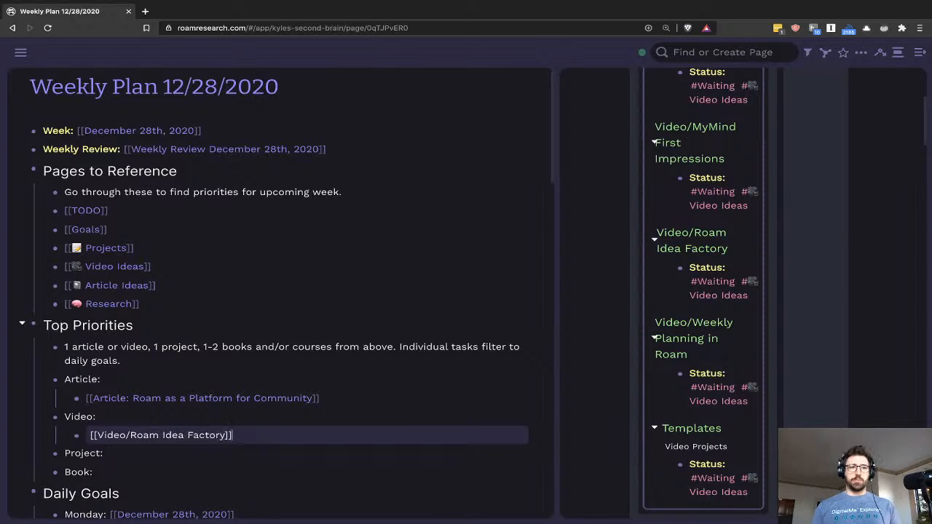
{"action": "scroll", "coordinate": [264, 405], "scroll_direction": "down", "scroll_amount": 1}
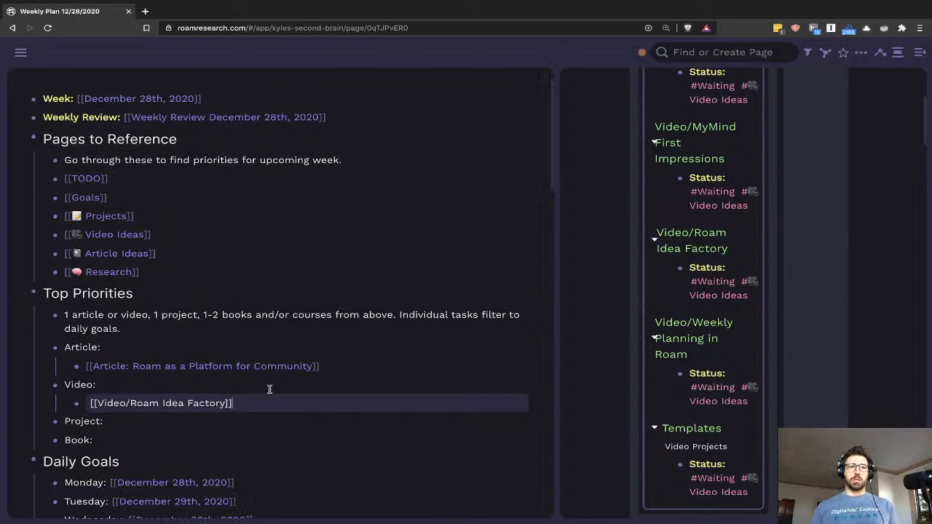
{"action": "scroll", "coordinate": [270, 384], "scroll_direction": "down", "scroll_amount": 1}
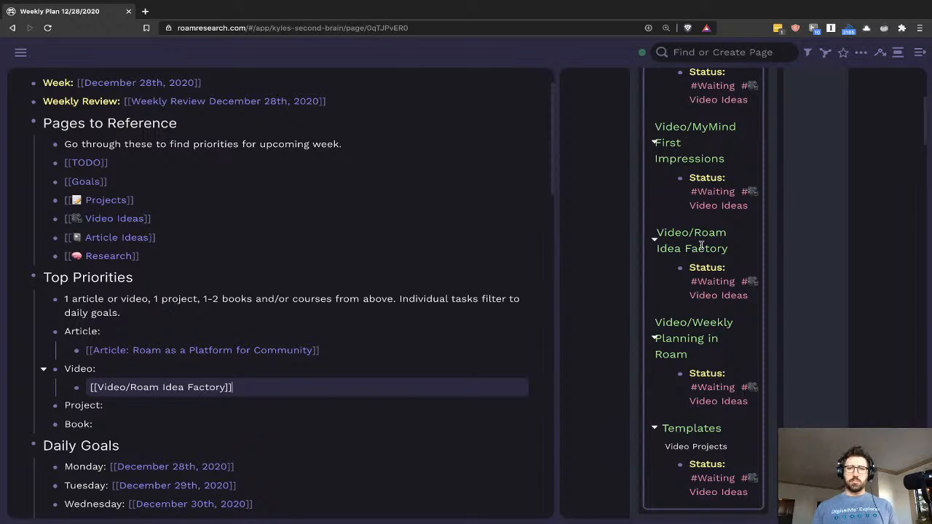
- Close the Video Ideas outline and review the project and book priorities in Weekly Plan 12/21/2020
{"action": "scroll", "coordinate": [712, 239], "scroll_direction": "up", "scroll_amount": 4}
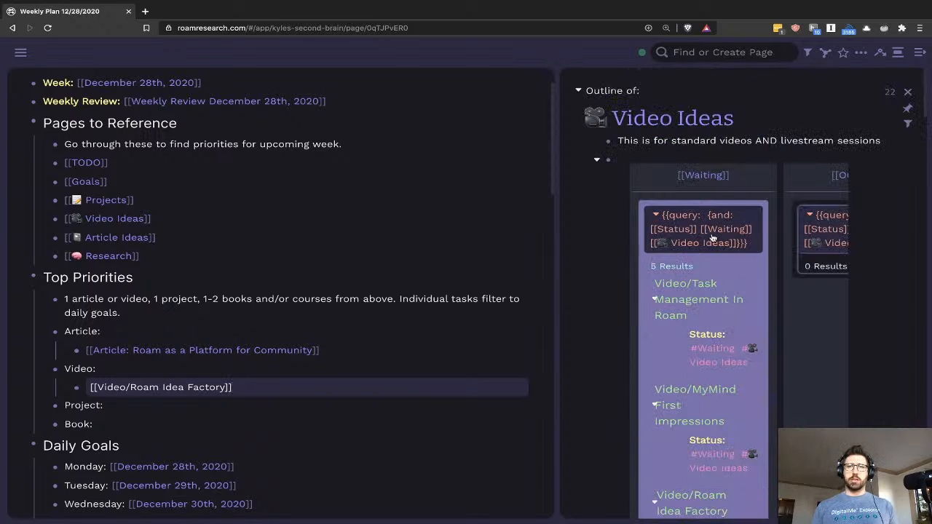
{"action": "left_click", "coordinate": [908, 92]}
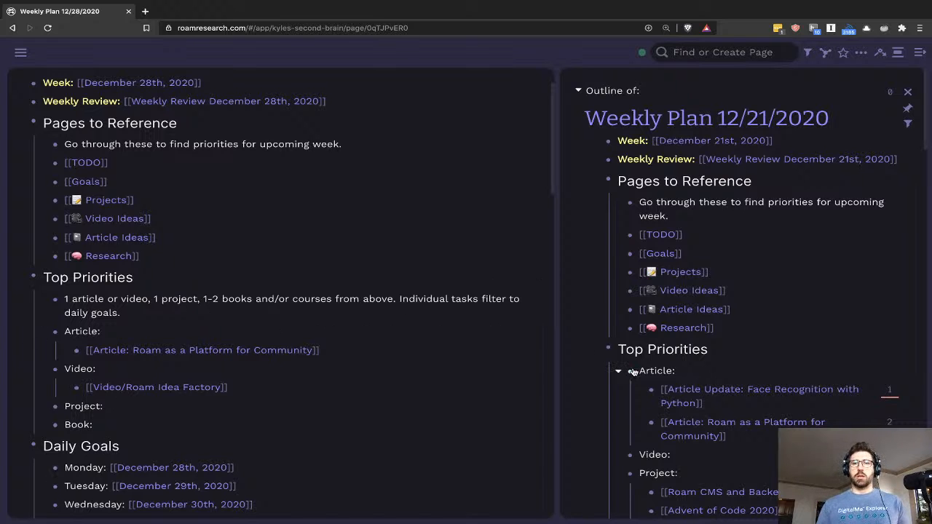
{"action": "scroll", "coordinate": [630, 368], "scroll_direction": "down", "scroll_amount": 10}
{"action": "scroll", "coordinate": [628, 366], "scroll_direction": "up", "scroll_amount": 4}
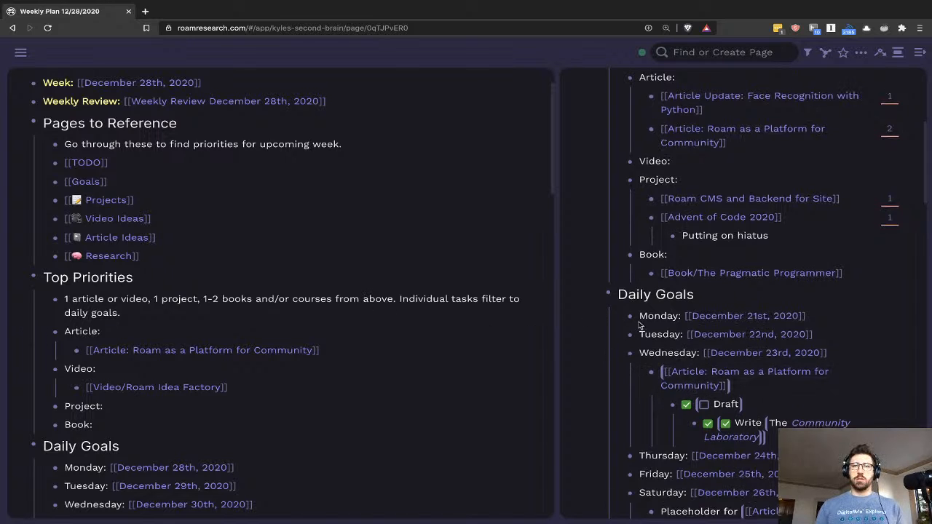
{"action": "scroll", "coordinate": [726, 376], "scroll_direction": "up", "scroll_amount": 1}
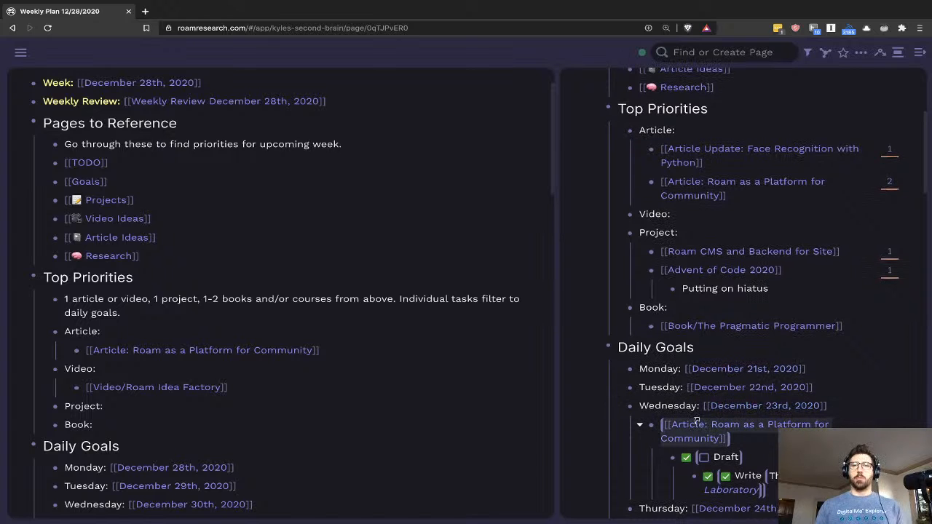
{"action": "scroll", "coordinate": [697, 420], "scroll_direction": "up", "scroll_amount": 1}
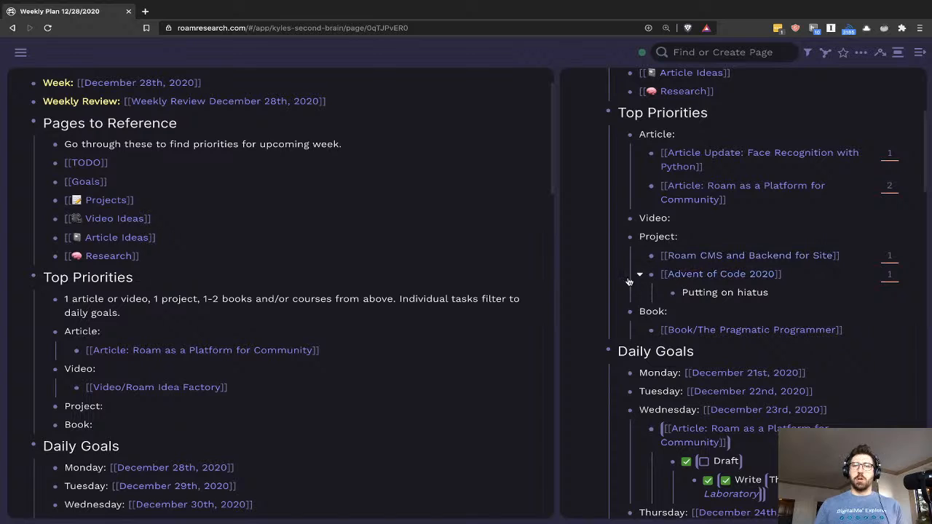
- Nest a link to the page "Roam CMS and Backend for Site" under the "Project:" bullet in Top Priorities
{"action": "left_click", "coordinate": [255, 411]}
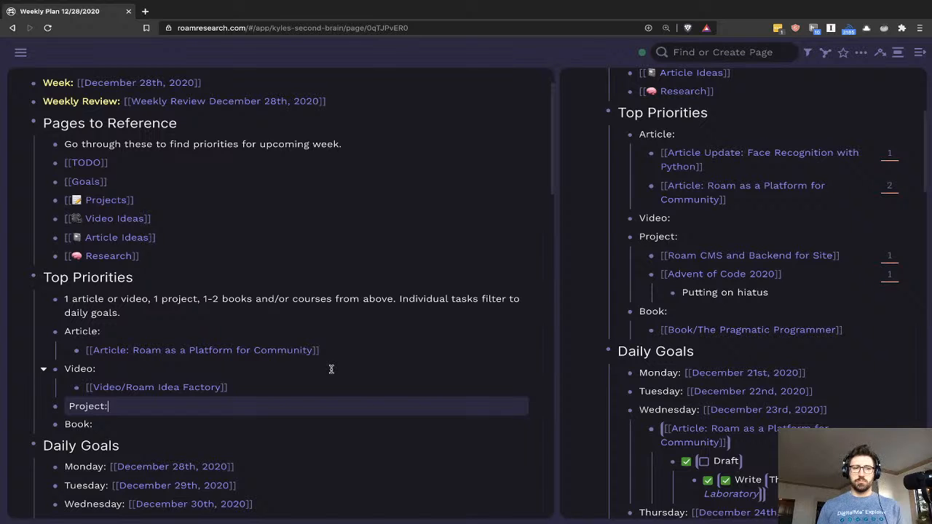
{"action": "key", "text": "Return"}
{"action": "key", "text": "Tab"}
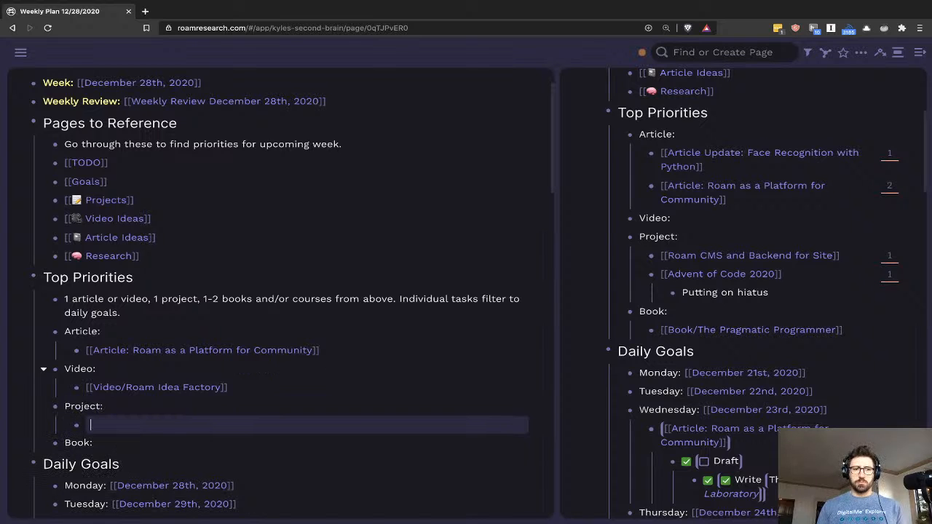
{"action": "type", "text": "[[Ro"}
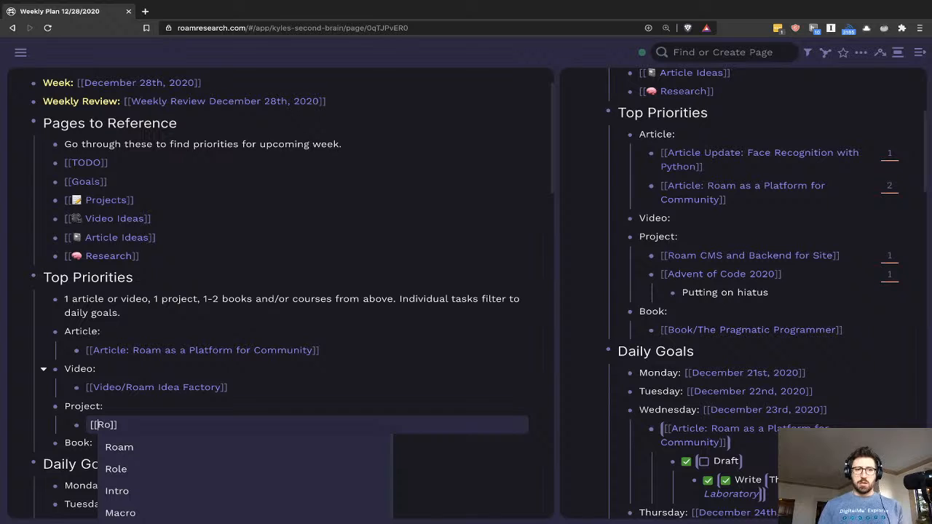
{"action": "type", "text": "a"}
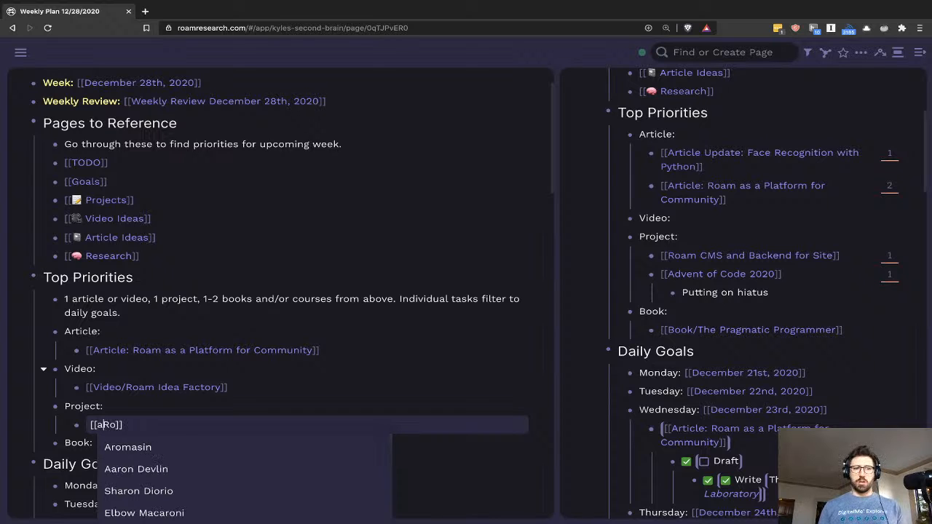
{"action": "key", "text": "BackSpace"}
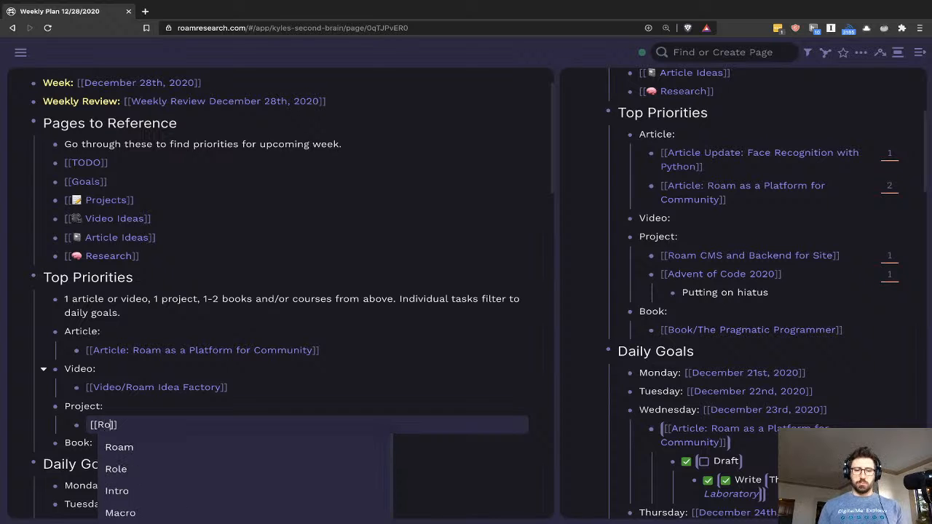
{"action": "type", "text": "am CMS"}
{"action": "key", "text": "Return"}
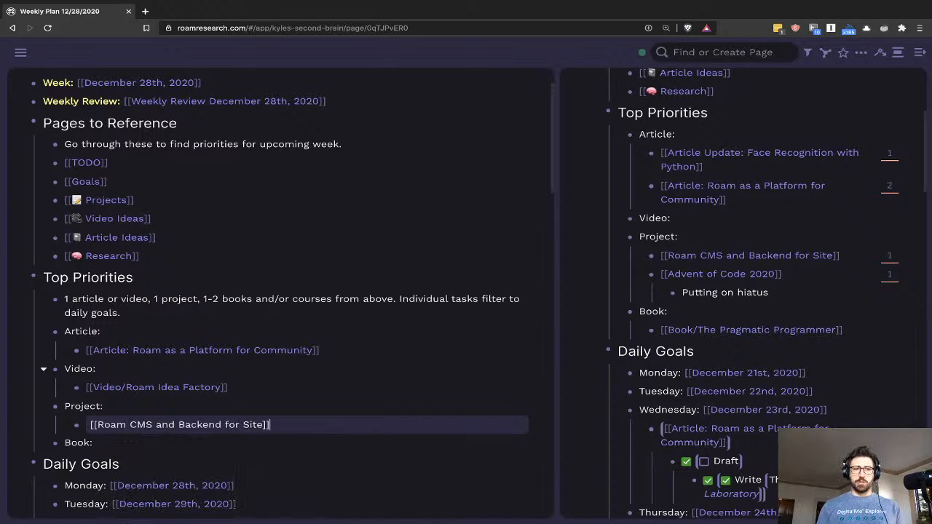
- Nest a link to the page "Book/The Pragmatic Programmer" under the "Book:" bullet in Top Priorities
{"action": "left_click", "coordinate": [97, 443]}
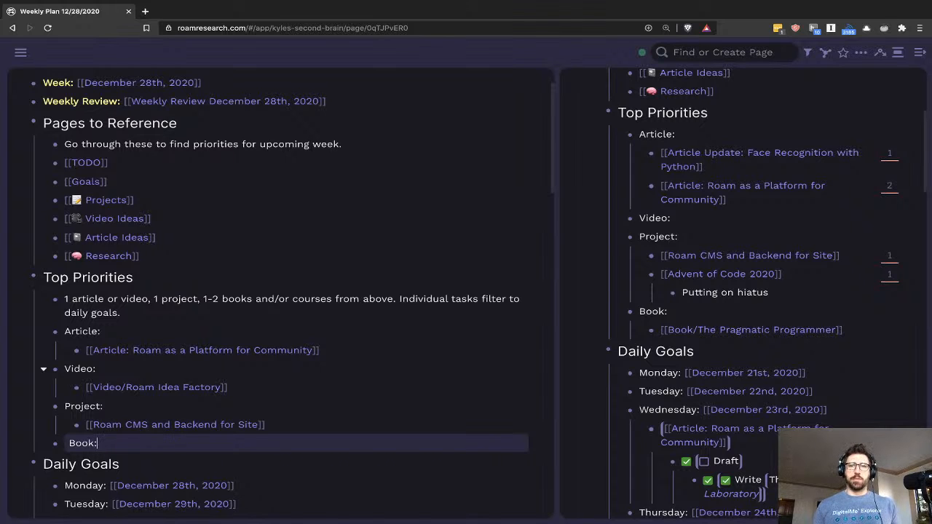
{"action": "key", "text": "Return"}
{"action": "key", "text": "Tab"}
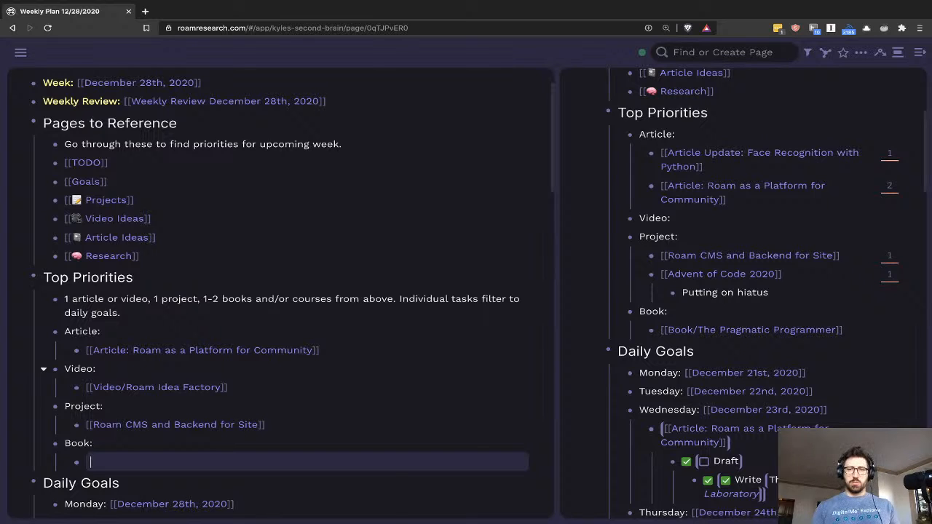
{"action": "type", "text": "[[heBook/T"}
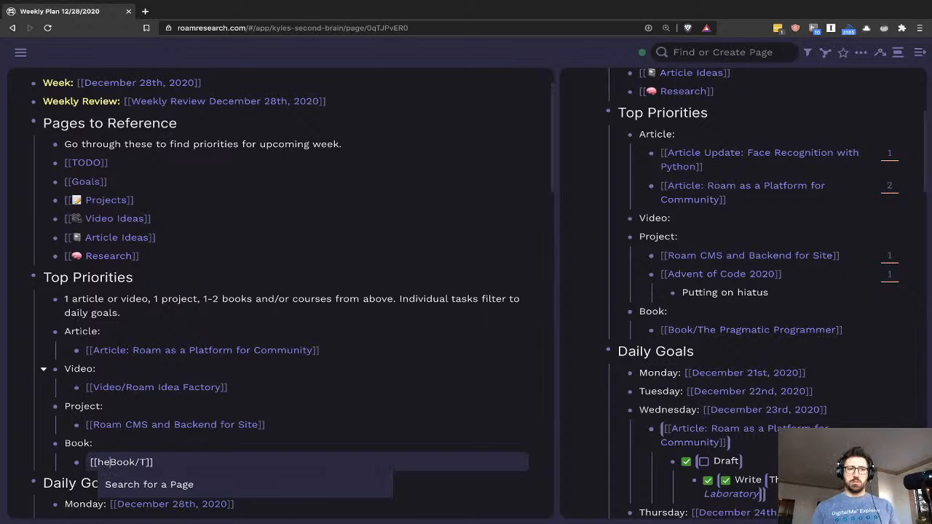
{"action": "type", "text": " Pr"}
{"action": "key", "text": "BackSpace"}
{"action": "key", "text": "BackSpace"}
{"action": "key", "text": "BackSpace"}
{"action": "key", "text": "BackSpace"}
{"action": "key", "text": "BackSpace"}
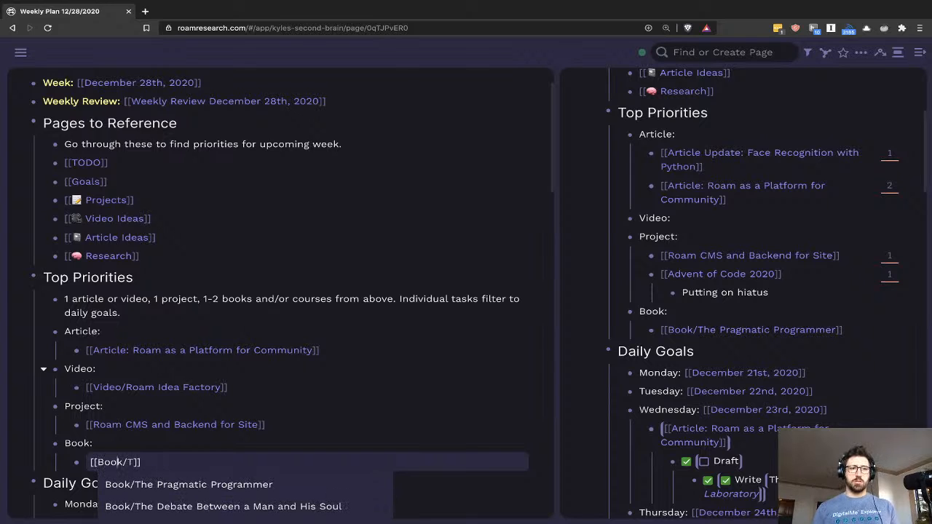
{"action": "type", "text": "he Pragm"}
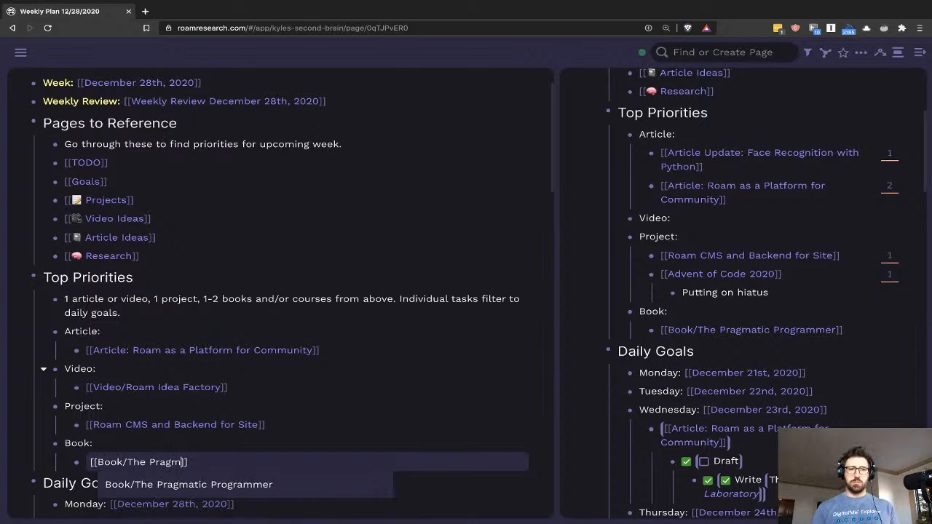
{"action": "key", "text": "Return"}
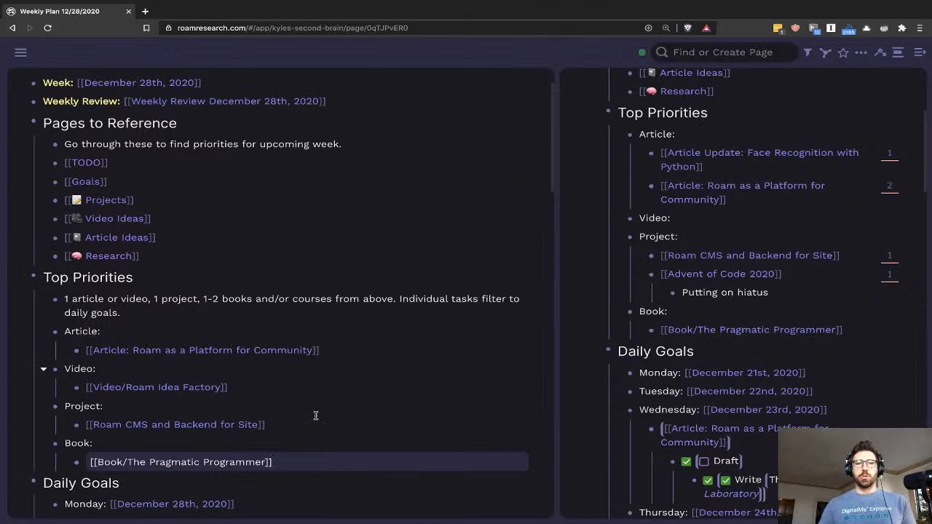
{"action": "left_click", "coordinate": [347, 404]}
{"action": "scroll", "coordinate": [362, 396], "scroll_direction": "down", "scroll_amount": 3}
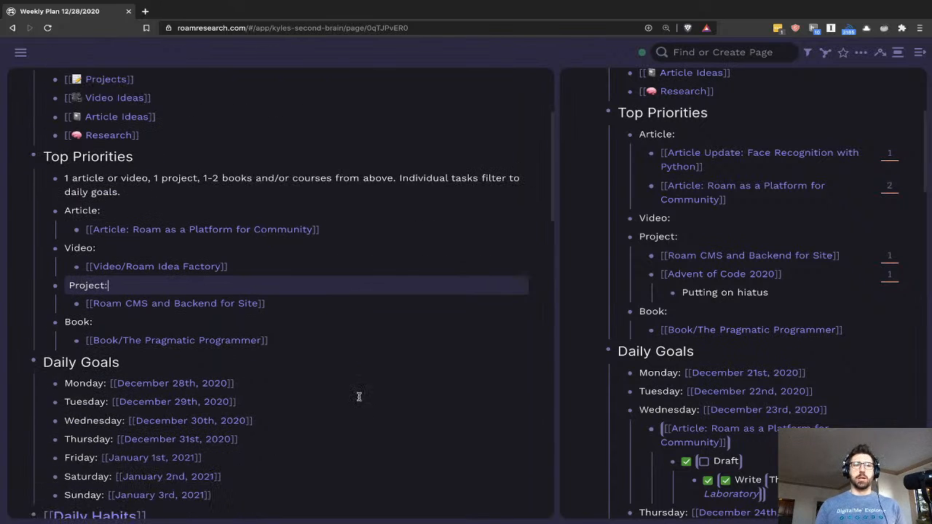
{"action": "left_click", "coordinate": [279, 342]}
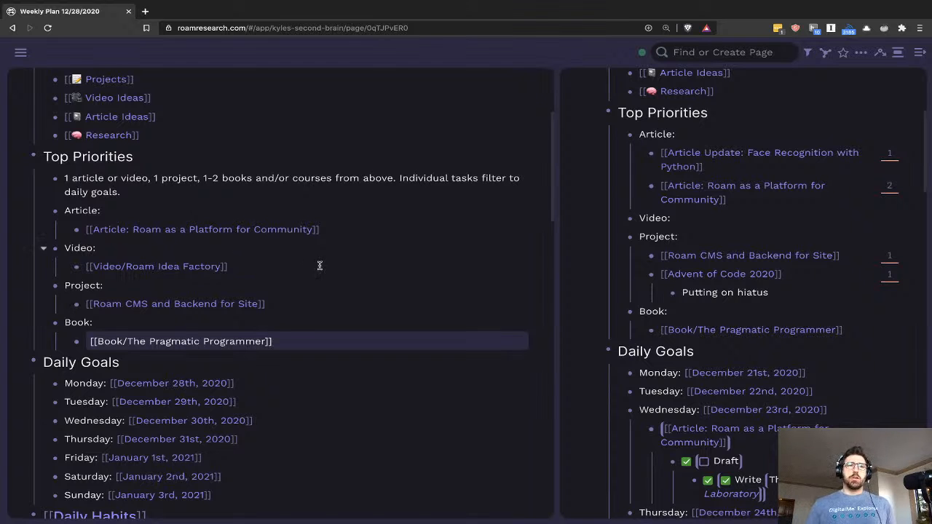
{"action": "scroll", "coordinate": [327, 285], "scroll_direction": "down", "scroll_amount": 1}
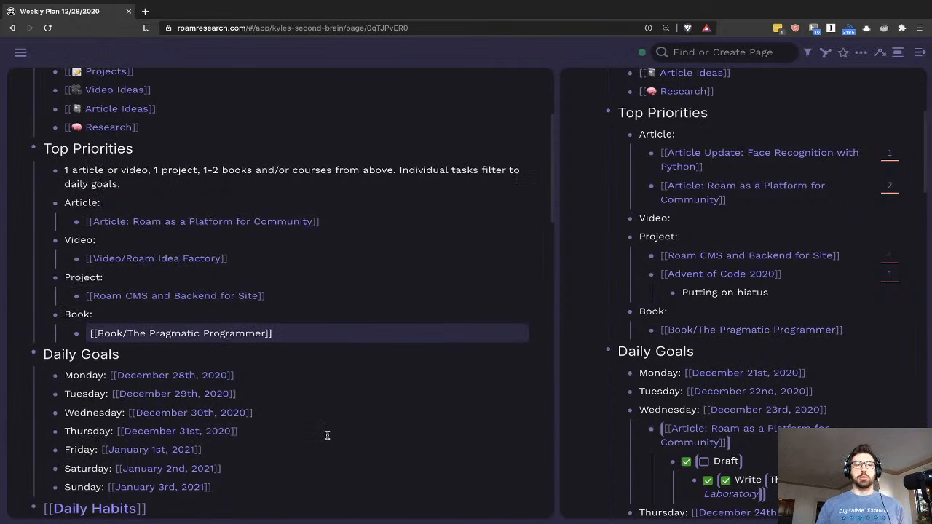
{"action": "scroll", "coordinate": [327, 435], "scroll_direction": "down", "scroll_amount": 1}
{"action": "scroll", "coordinate": [329, 435], "scroll_direction": "up", "scroll_amount": 1}
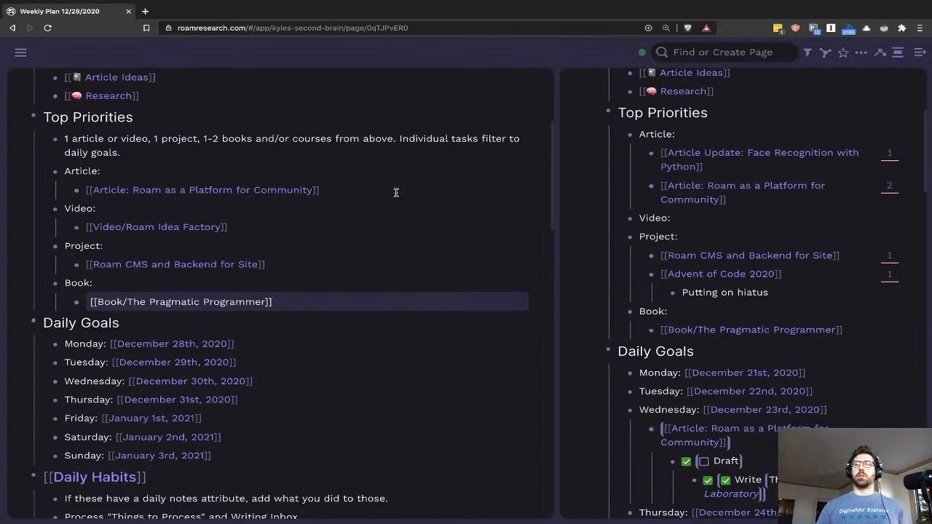
- Cut the "Advent of Code 2020" block with its Day 3 to Day 7 tasks from Saturday in Weekly Plan 12/21/2020 and close the open outlines
{"action": "scroll", "coordinate": [690, 214], "scroll_direction": "down", "scroll_amount": 6}
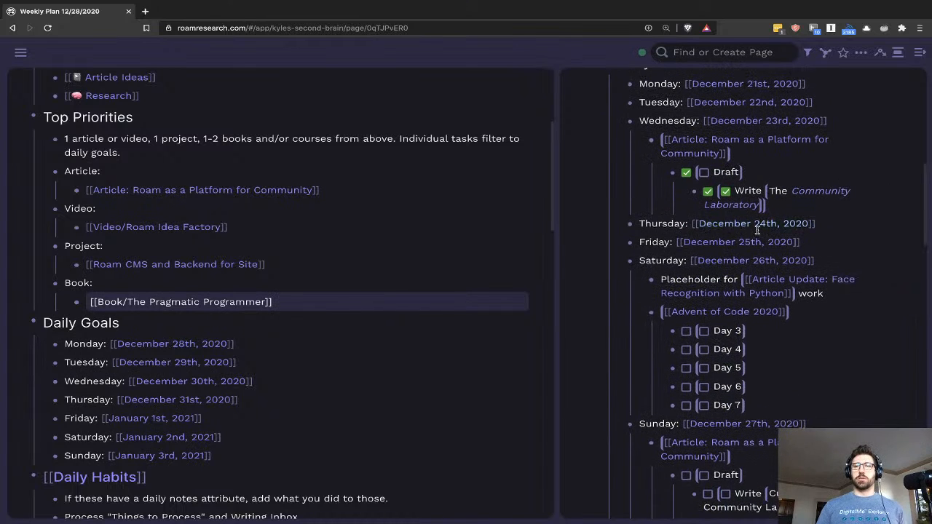
{"action": "left_click", "coordinate": [760, 414]}
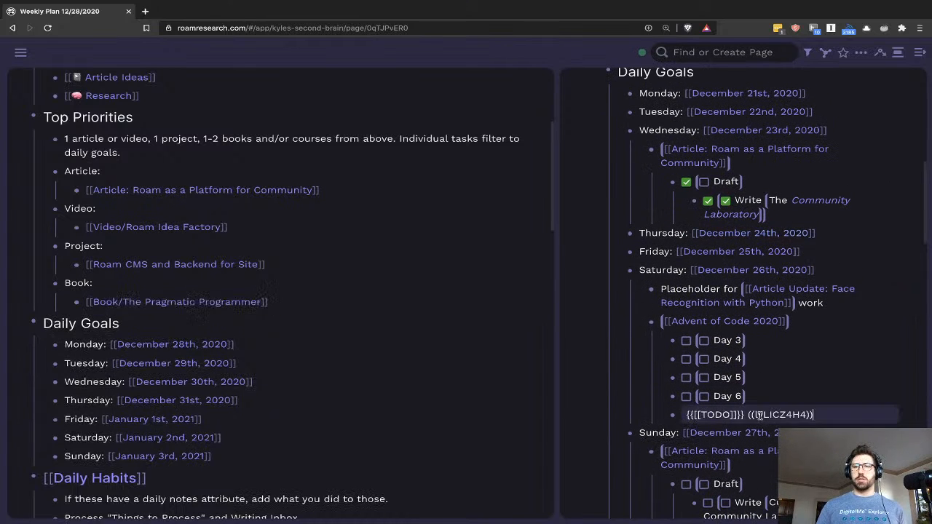
{"action": "left_click", "coordinate": [653, 321], "text": "shift"}
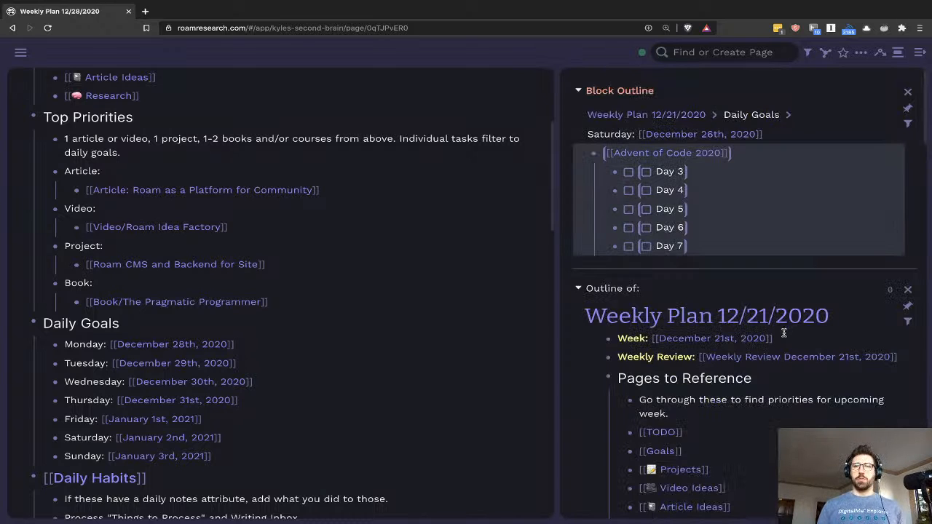
{"action": "key", "text": "super+x"}
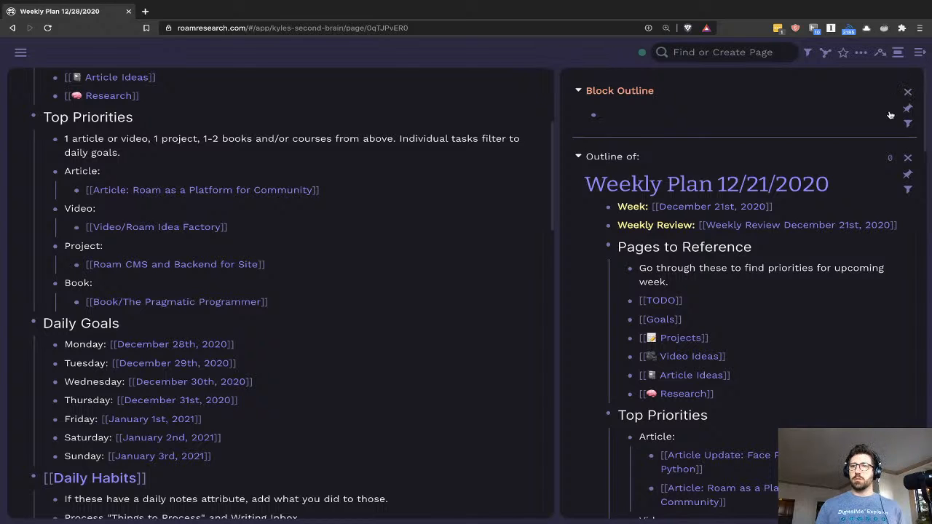
{"action": "left_click", "coordinate": [908, 93]}
{"action": "left_click", "coordinate": [907, 93]}
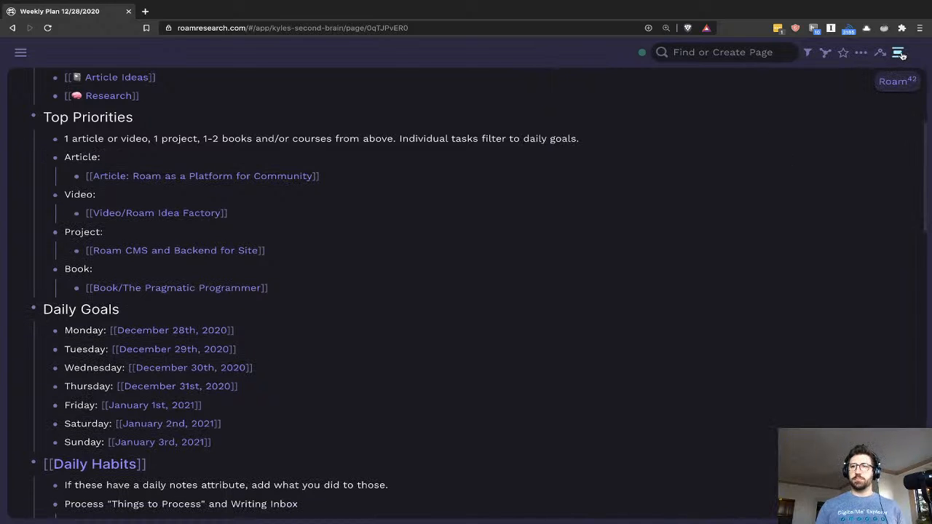
- Reopen Weekly Plan 12/21/2020 alongside the current weekly plan and review its Daily Goals for tasks to carry over
{"action": "left_click", "coordinate": [862, 53]}
{"action": "left_click", "coordinate": [801, 84]}
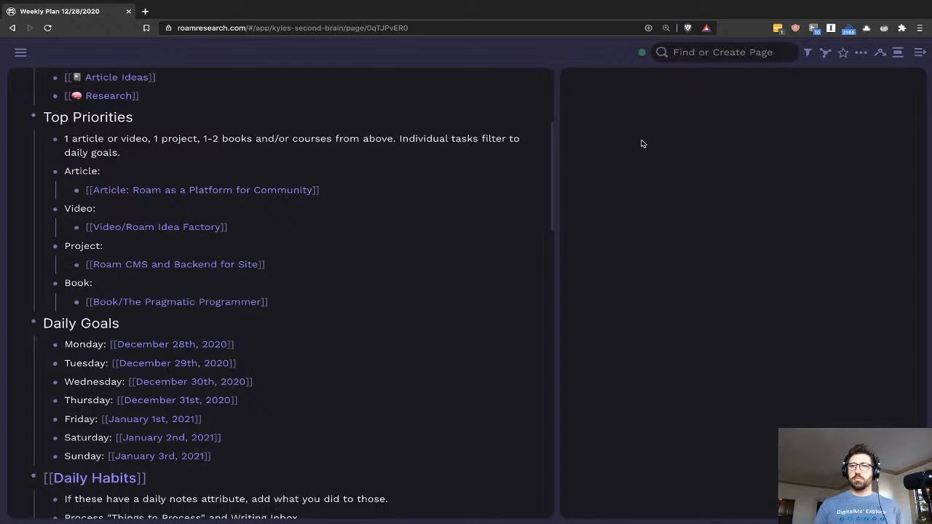
{"action": "mouse_move", "coordinate": [20, 55]}
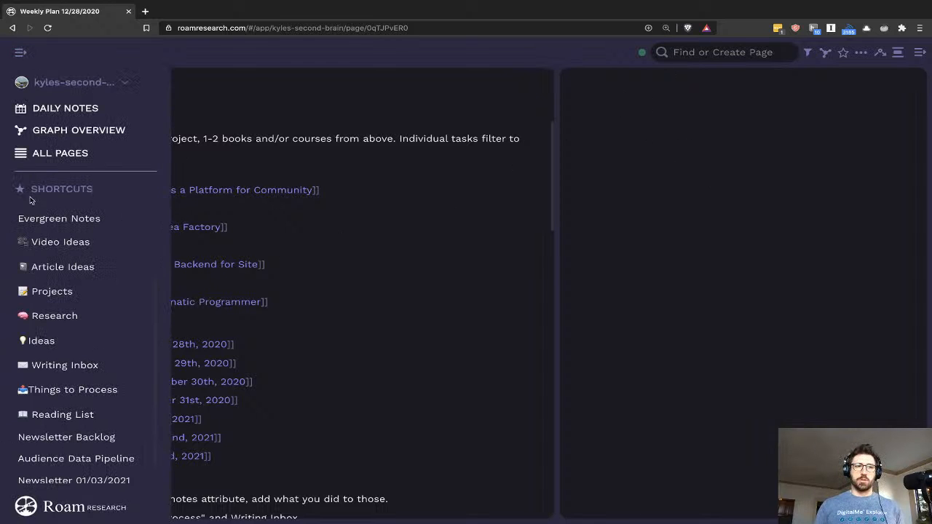
{"action": "scroll", "coordinate": [64, 458], "scroll_direction": "down", "scroll_amount": 1}
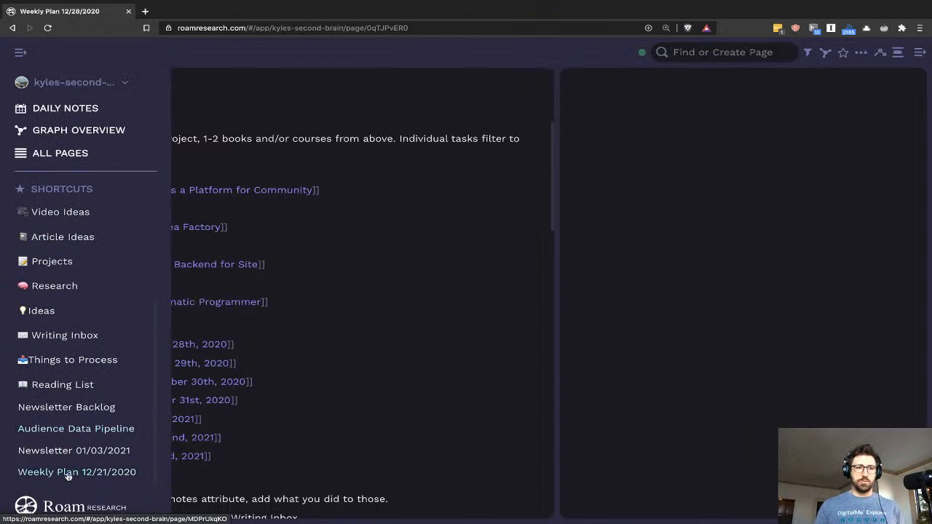
{"action": "left_click", "coordinate": [67, 474], "text": "shift"}
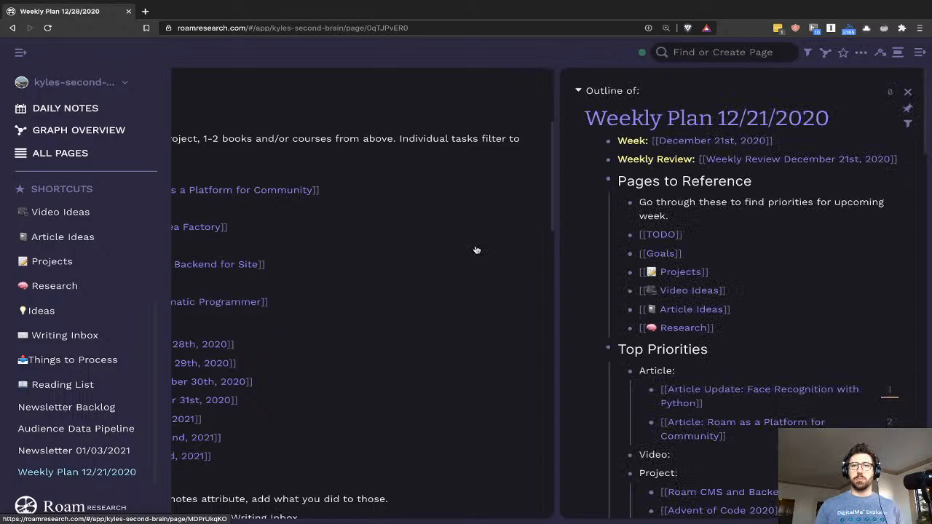
{"action": "left_click", "coordinate": [20, 53]}
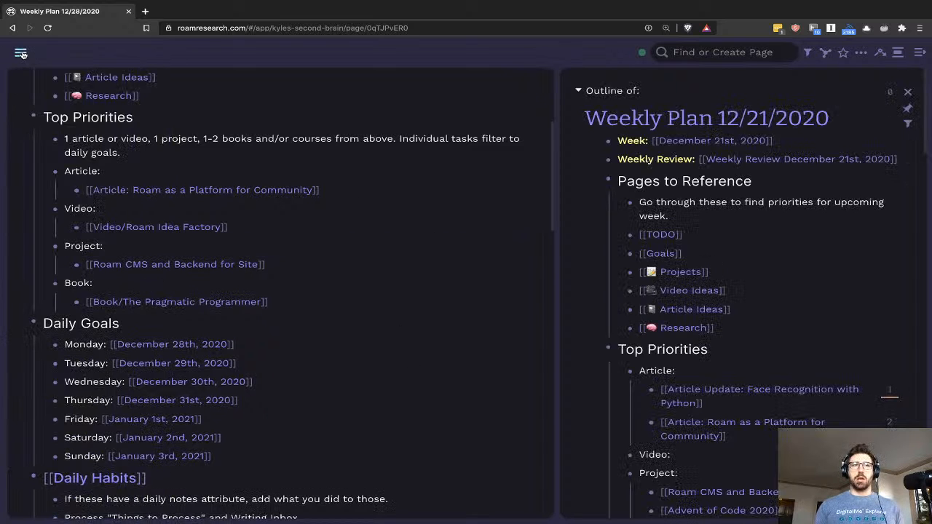
{"action": "scroll", "coordinate": [738, 239], "scroll_direction": "down", "scroll_amount": 8}
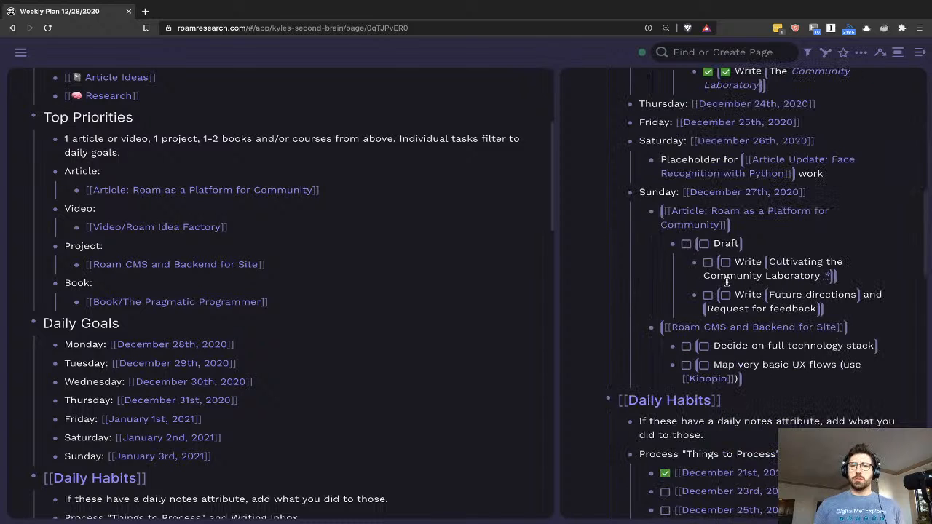
{"action": "scroll", "coordinate": [728, 289], "scroll_direction": "up", "scroll_amount": 2}
{"action": "scroll", "coordinate": [729, 288], "scroll_direction": "down", "scroll_amount": 1}
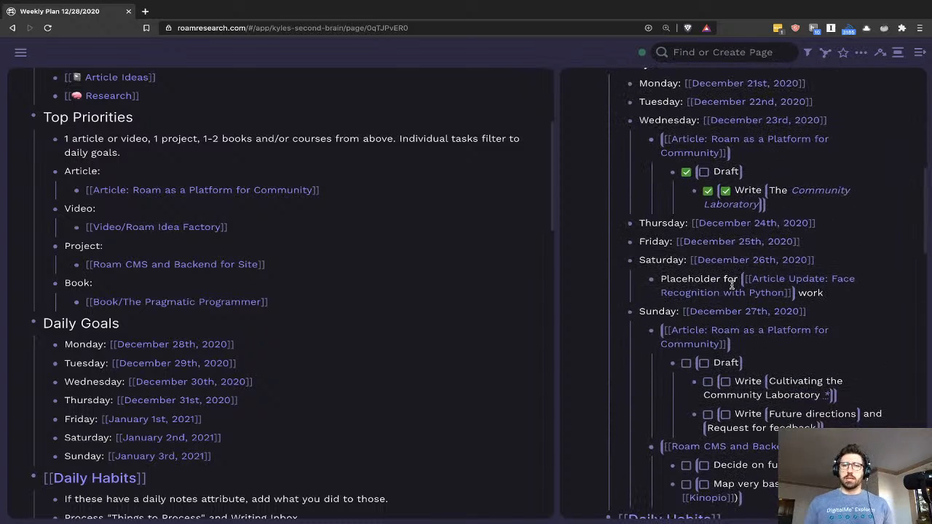
{"action": "scroll", "coordinate": [731, 286], "scroll_direction": "down", "scroll_amount": 1}
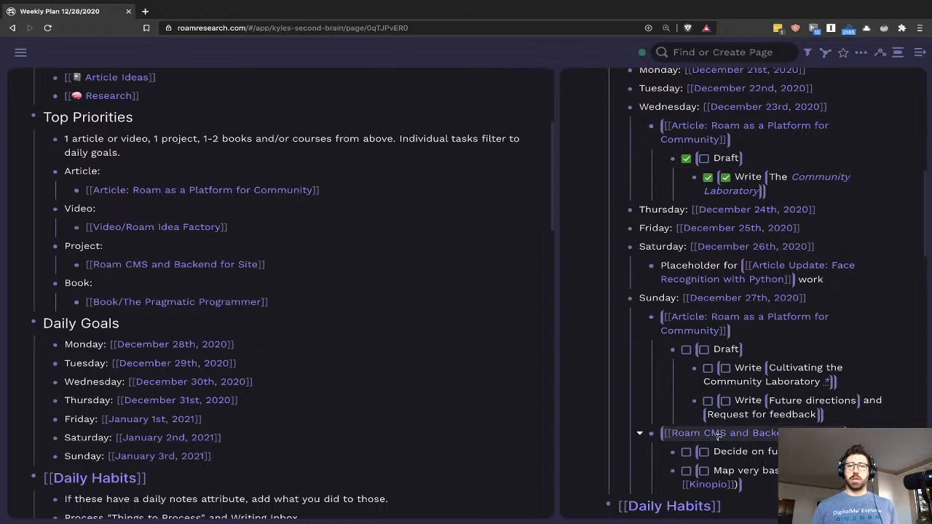
{"action": "scroll", "coordinate": [719, 435], "scroll_direction": "up", "scroll_amount": 2}
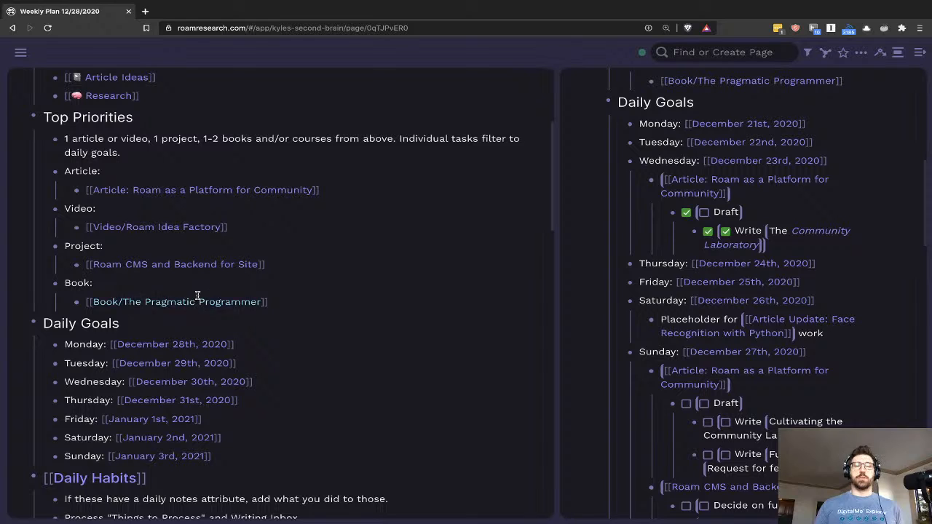
- Review the Top Priorities and empty Daily Goals of Weekly Plan 12/28/2020 and move on to its Daily Habits section
{"action": "scroll", "coordinate": [277, 303], "scroll_direction": "down", "scroll_amount": 1}
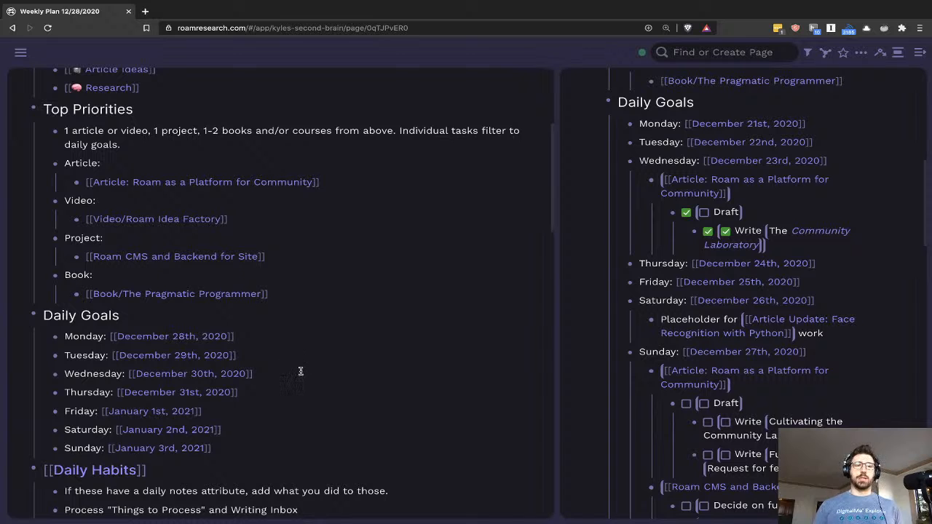
{"action": "scroll", "coordinate": [298, 372], "scroll_direction": "down", "scroll_amount": 1}
{"action": "scroll", "coordinate": [301, 371], "scroll_direction": "down", "scroll_amount": 3}
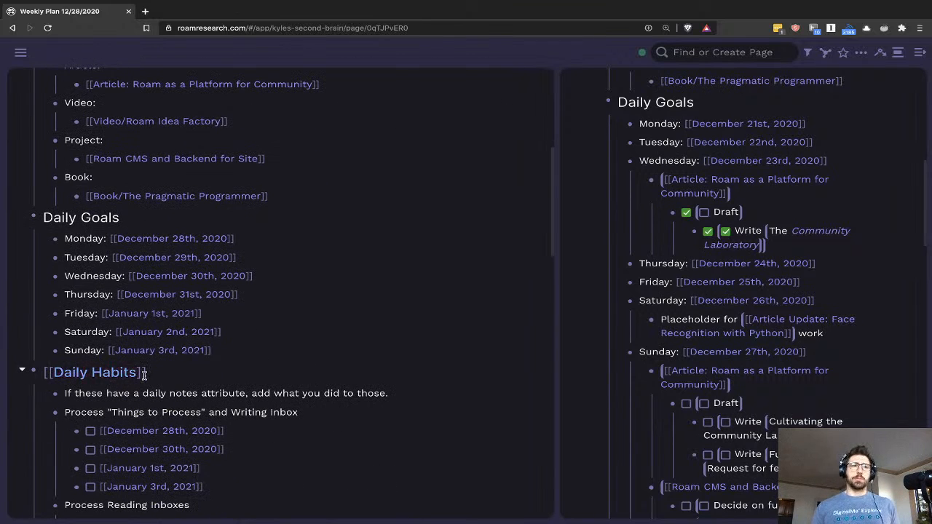
{"action": "scroll", "coordinate": [278, 370], "scroll_direction": "down", "scroll_amount": 2}
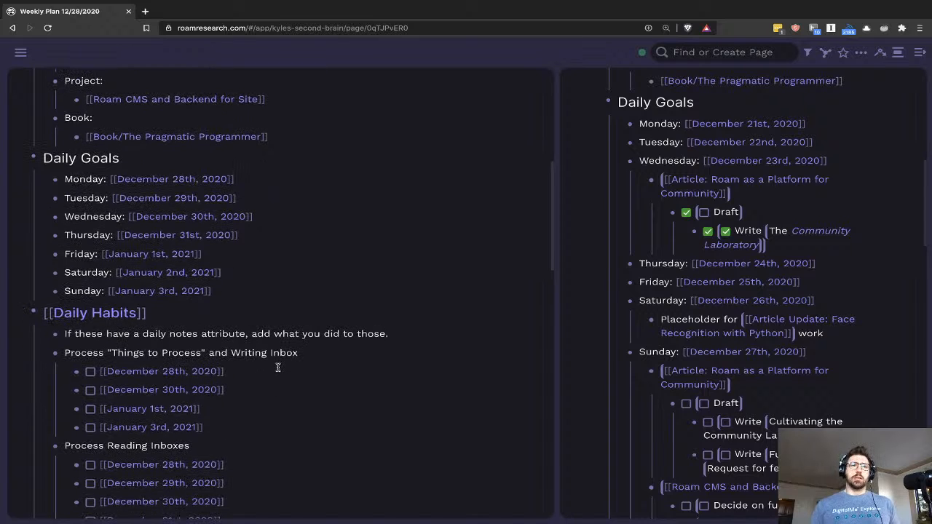
{"action": "scroll", "coordinate": [350, 377], "scroll_direction": "down", "scroll_amount": 5}
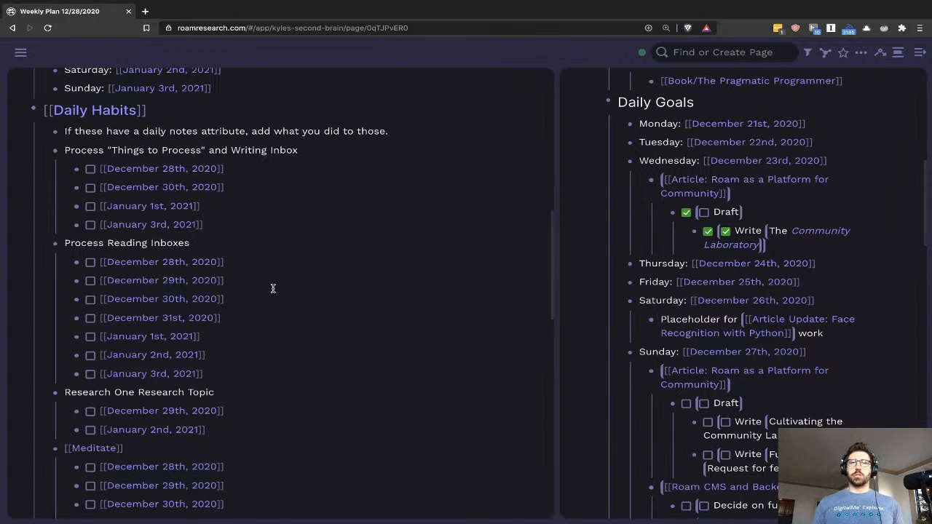
{"action": "left_click", "coordinate": [338, 27]}
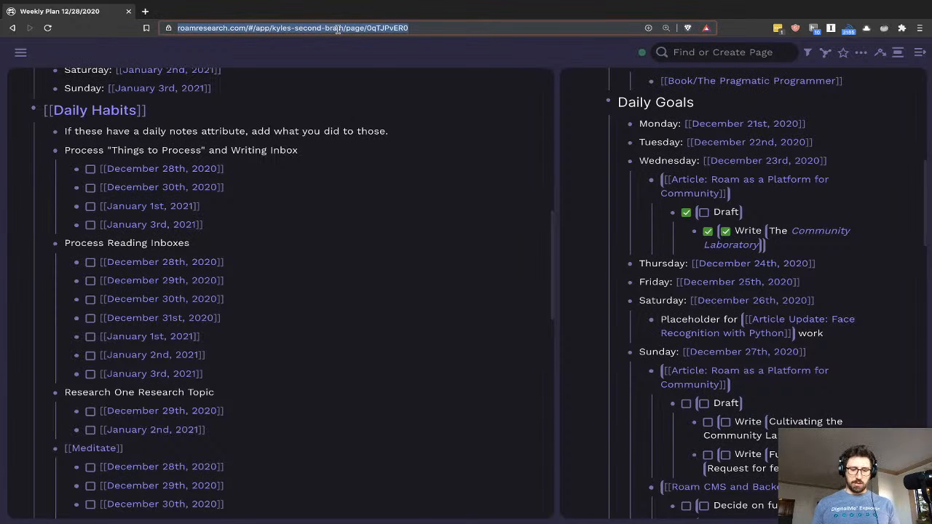
{"action": "key", "text": "ctrl+t"}
{"action": "type", "text": "gumroad.com"}
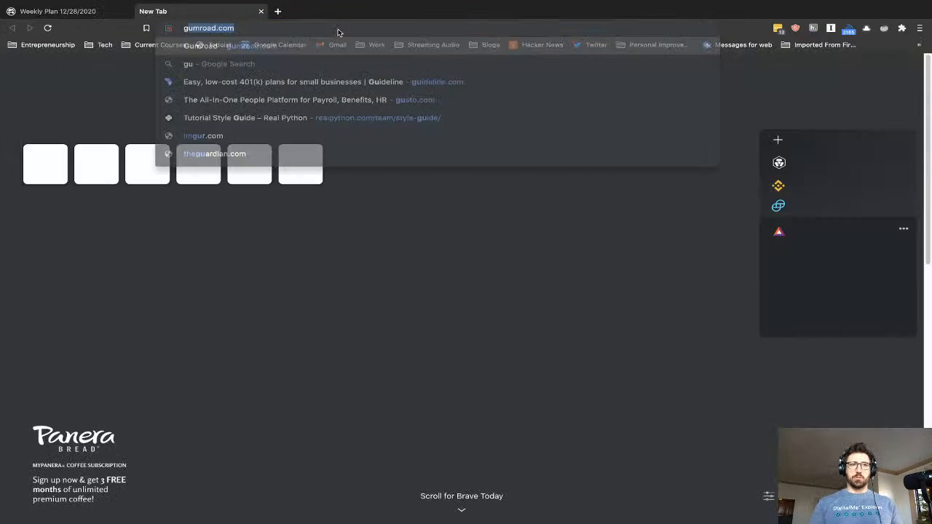
{"action": "key", "text": "Down"}
{"action": "key", "text": "Down"}
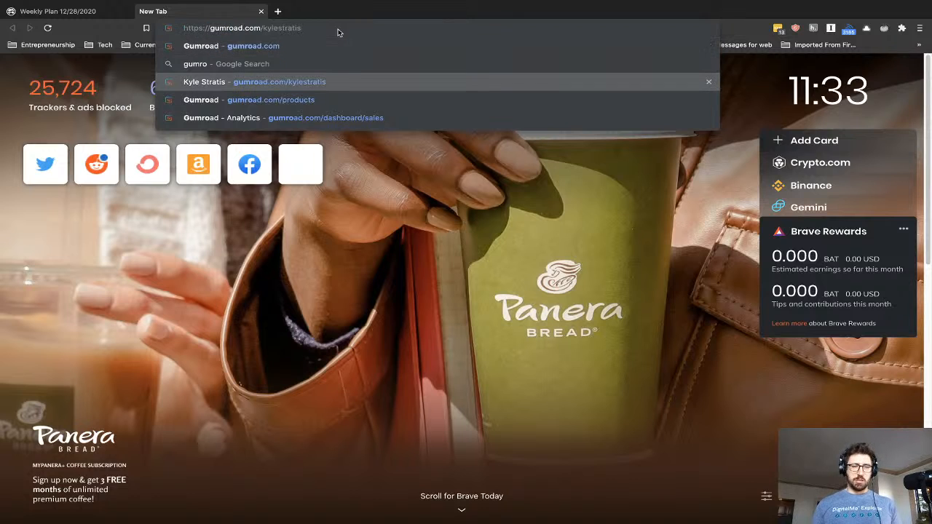
{"action": "left_click", "coordinate": [261, 12]}
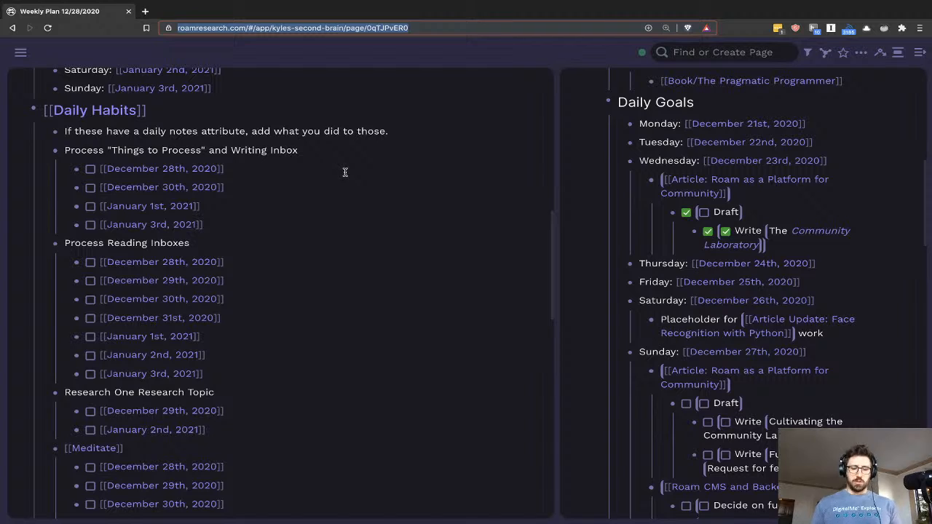
- Open the creator's Gumroad profile in a new browser tab and show its list of products
{"action": "left_click", "coordinate": [342, 28]}
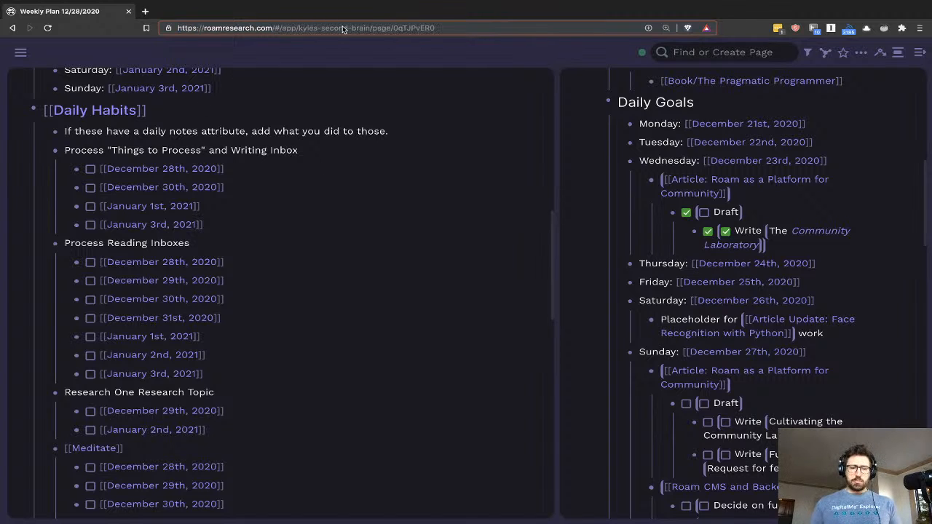
{"action": "key", "text": "ctrl+t"}
{"action": "type", "text": "gumroa"}
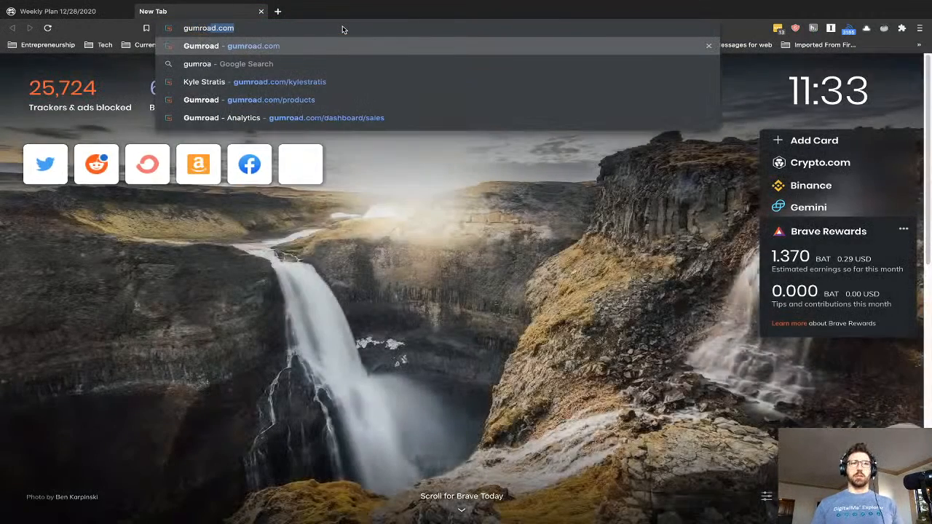
{"action": "key", "text": "Down"}
{"action": "key", "text": "Return"}
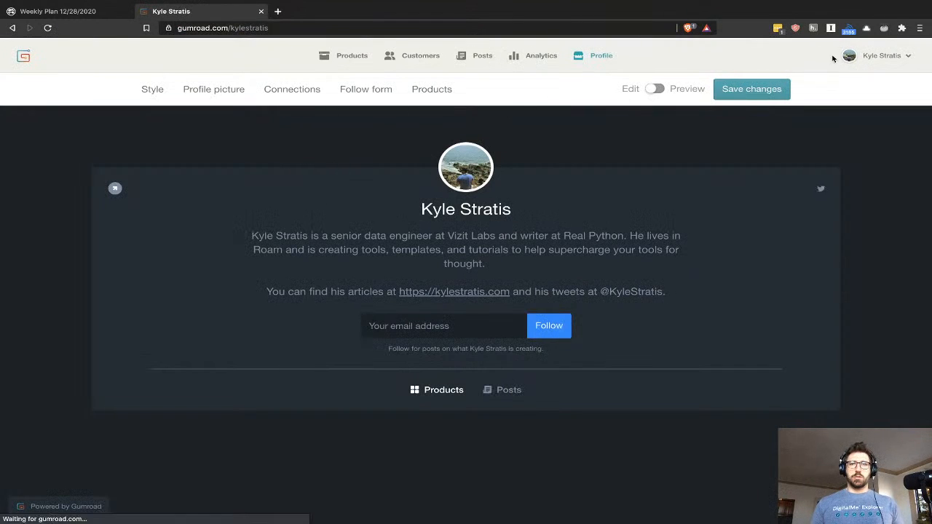
{"action": "left_click", "coordinate": [900, 56]}
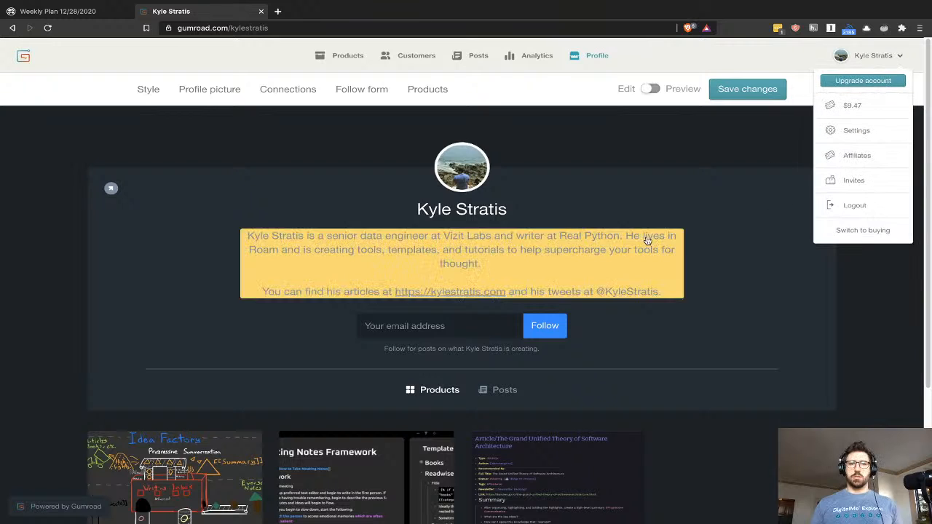
{"action": "left_click", "coordinate": [828, 343]}
{"action": "scroll", "coordinate": [802, 321], "scroll_direction": "down", "scroll_amount": 3}
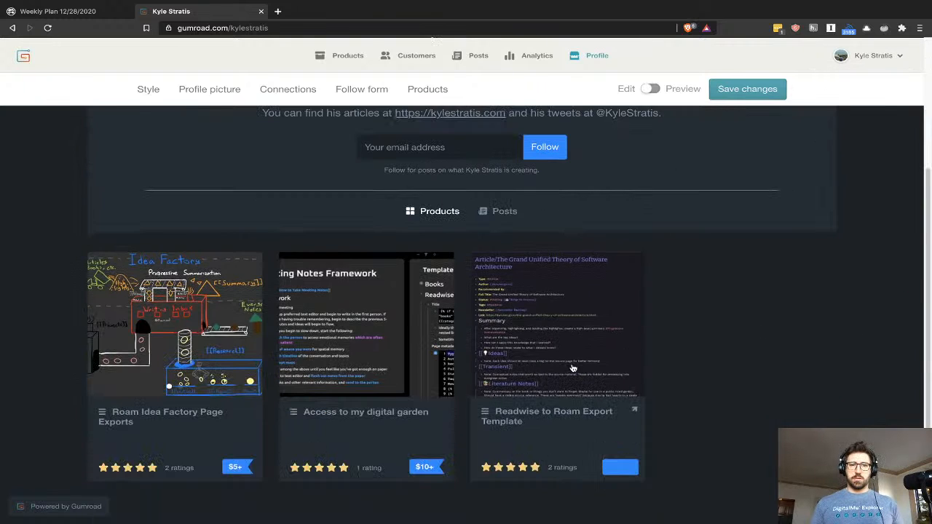
- View the details of the Roam Idea Factory Page Exports product, close them and return to the weekly plan in Roam
{"action": "left_click", "coordinate": [149, 413]}
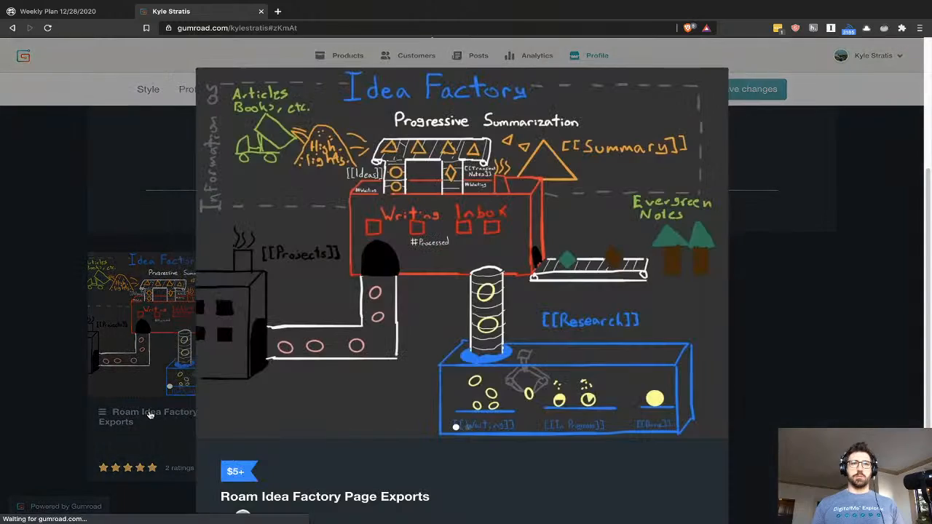
{"action": "scroll", "coordinate": [334, 409], "scroll_direction": "down", "scroll_amount": 2}
{"action": "scroll", "coordinate": [510, 321], "scroll_direction": "up", "scroll_amount": 2}
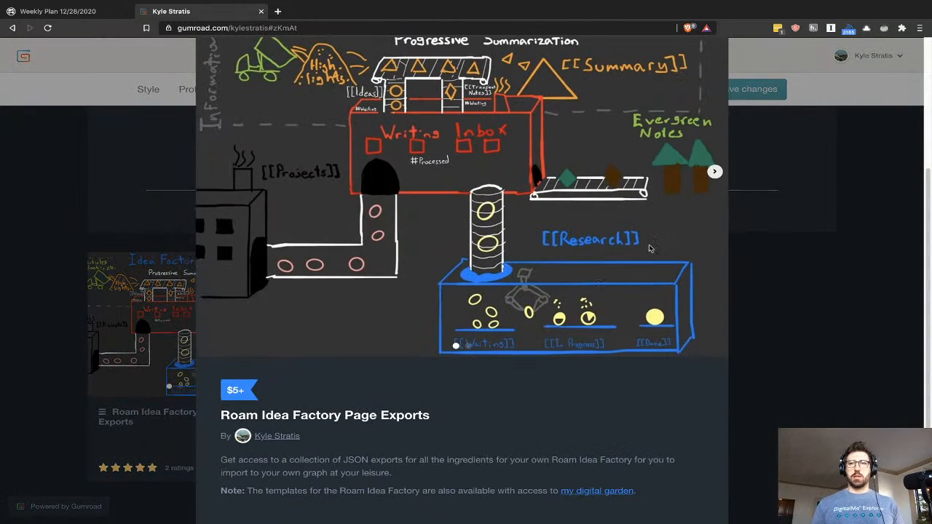
{"action": "left_click", "coordinate": [826, 306]}
{"action": "scroll", "coordinate": [763, 319], "scroll_direction": "down", "scroll_amount": 3}
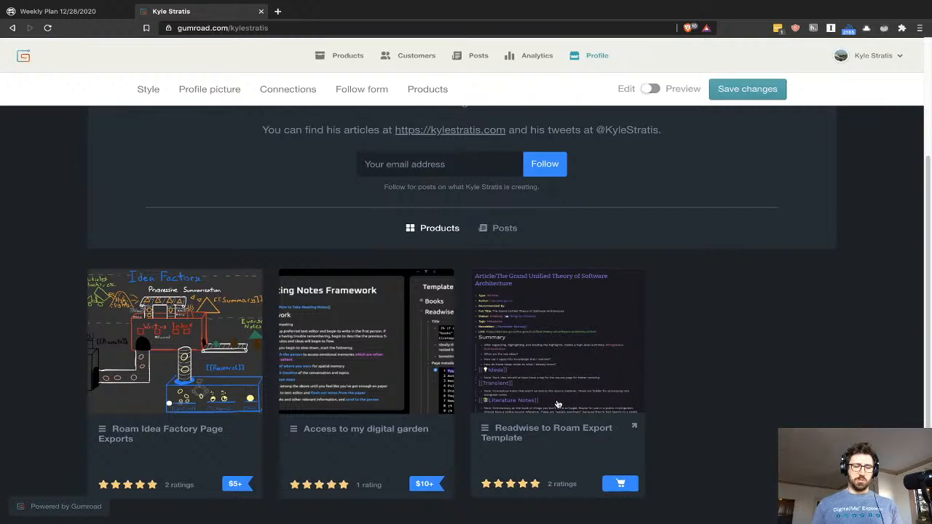
{"action": "key", "text": "ctrl+shift+Tab"}
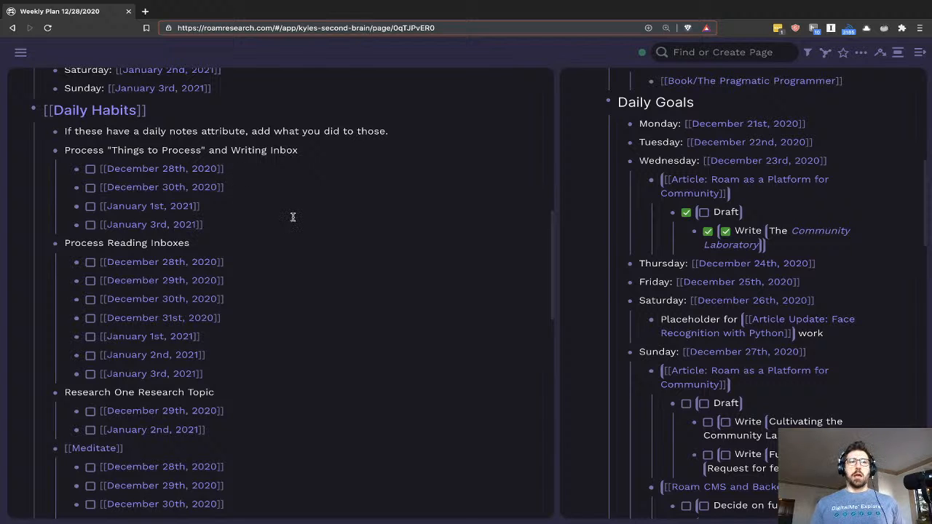
- Examine the scheduled days under the Process "Things to Process" and Writing Inbox habit and the Process Reading Inboxes habit
{"action": "scroll", "coordinate": [296, 217], "scroll_direction": "up", "scroll_amount": 1}
{"action": "scroll", "coordinate": [296, 218], "scroll_direction": "up", "scroll_amount": 1}
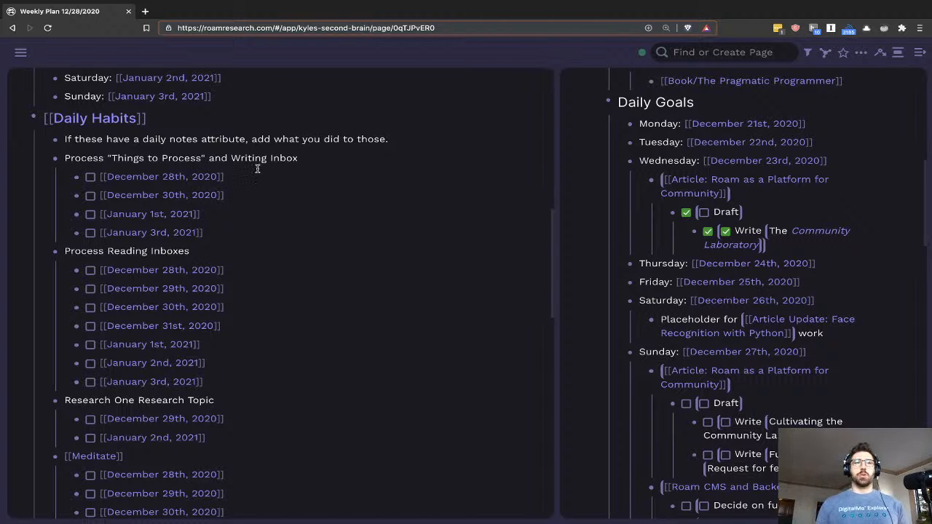
{"action": "left_click", "coordinate": [147, 158]}
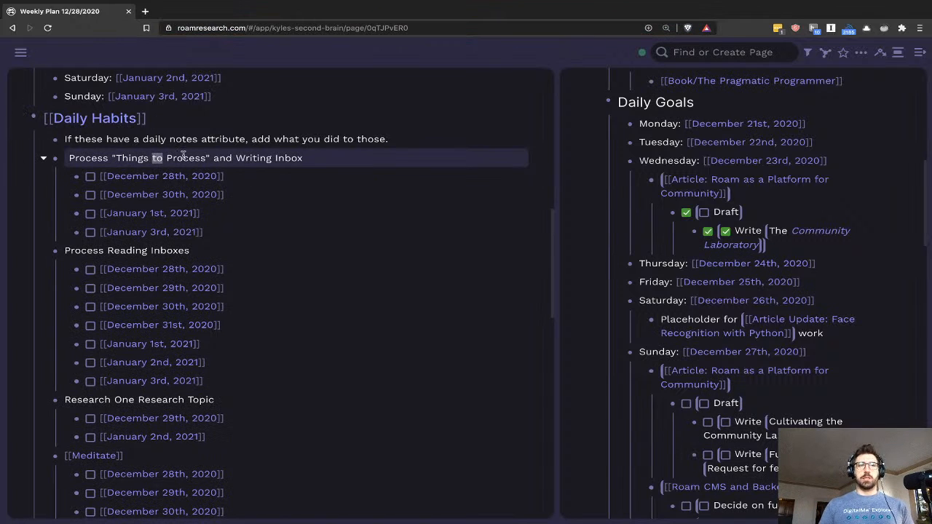
{"action": "left_click", "coordinate": [210, 158]}
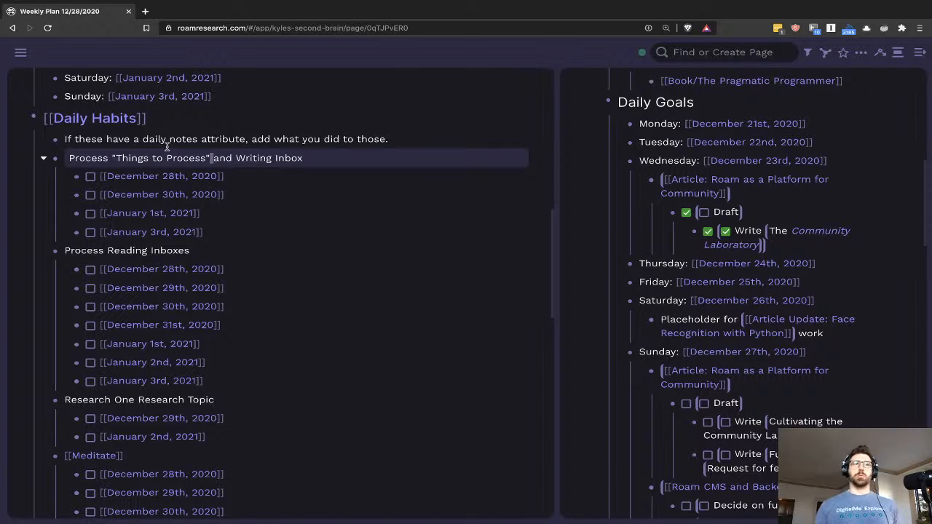
{"action": "key", "text": "Escape"}
{"action": "left_click", "coordinate": [272, 178]}
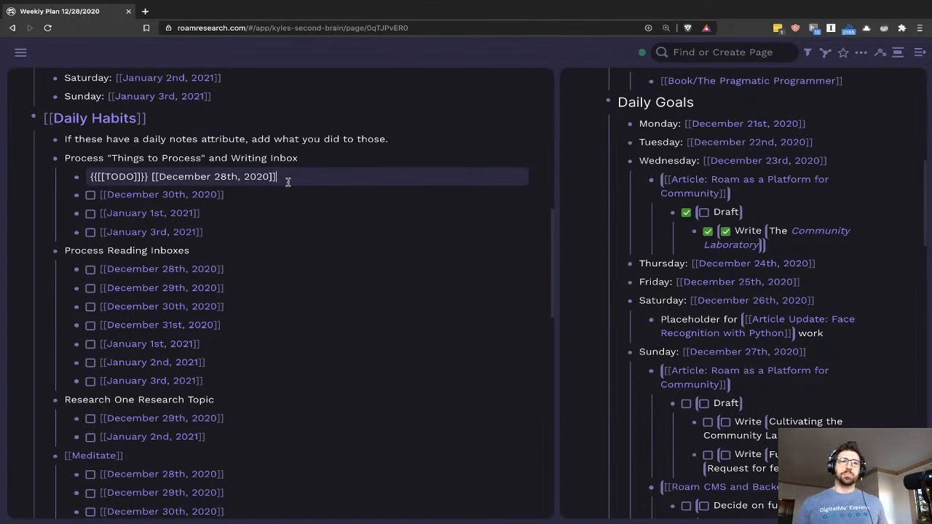
{"action": "left_click", "coordinate": [273, 195]}
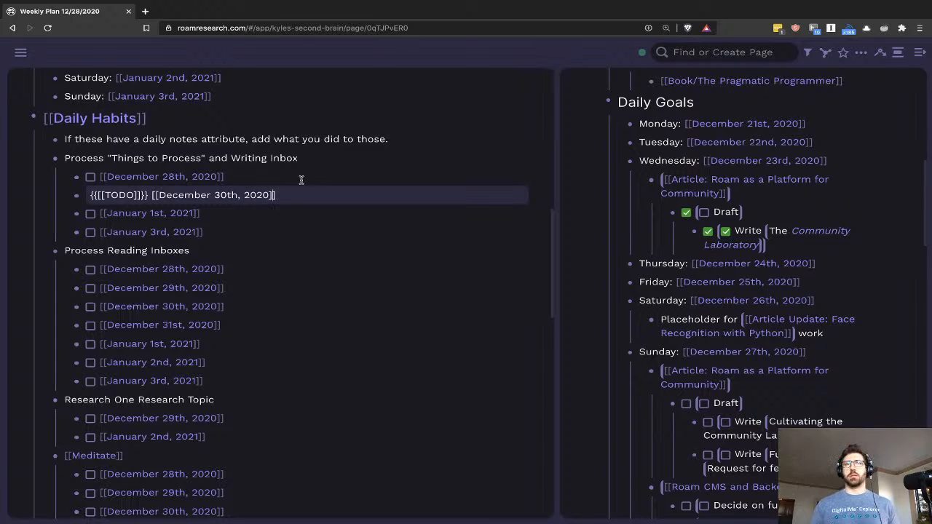
{"action": "key", "text": "Up"}
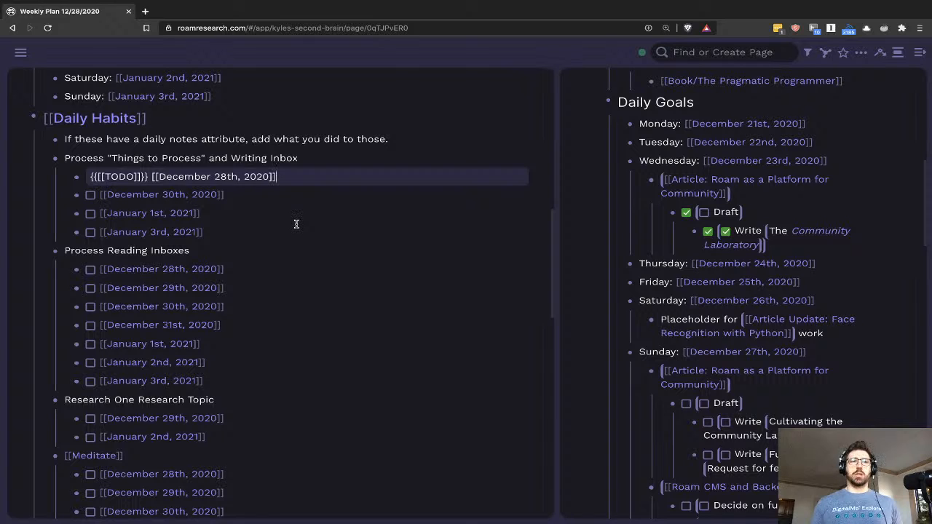
{"action": "left_click", "coordinate": [275, 268]}
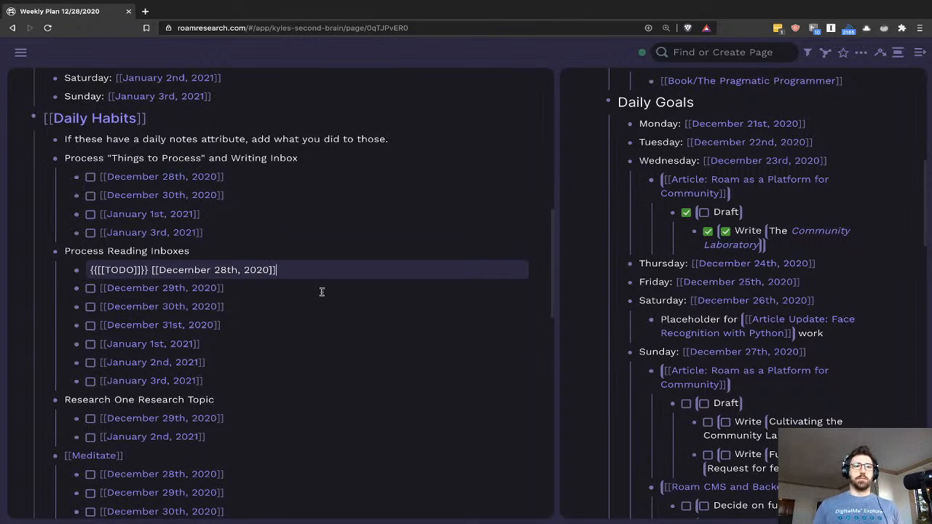
- Examine the Research One Research Topic habit and locate the Research page among the graph's shortcuts
{"action": "scroll", "coordinate": [322, 290], "scroll_direction": "down", "scroll_amount": 1}
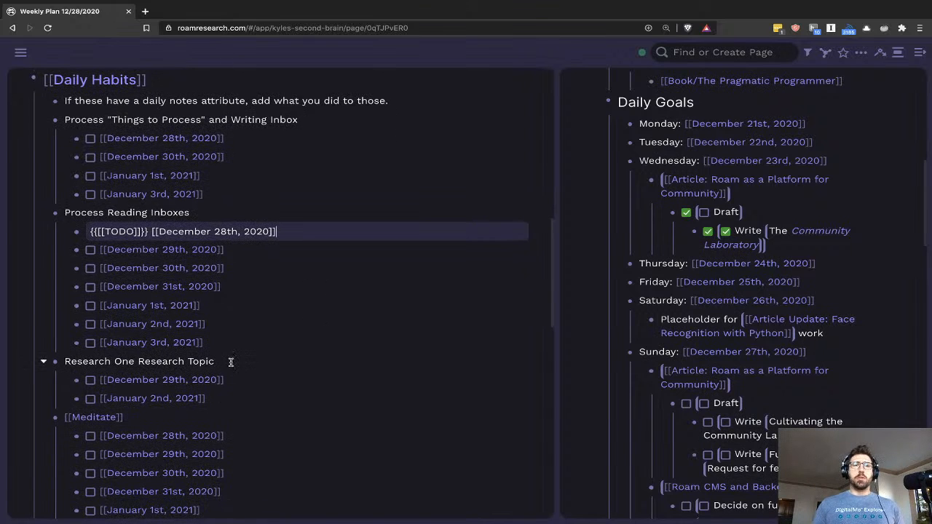
{"action": "left_click", "coordinate": [231, 361]}
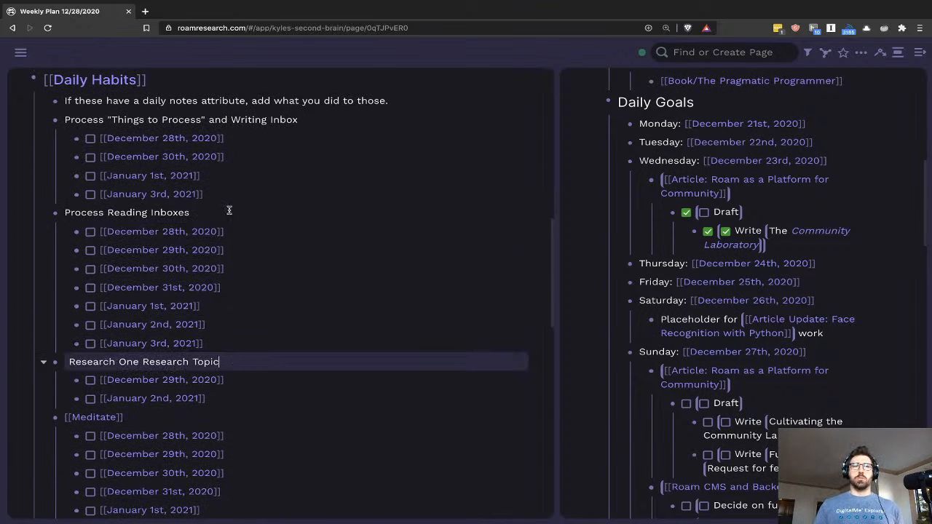
{"action": "left_click", "coordinate": [22, 53]}
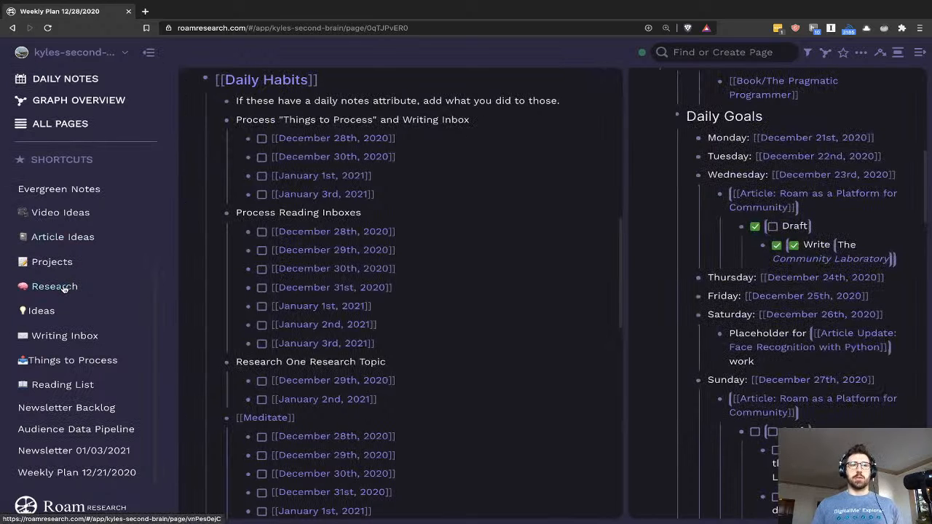
{"action": "left_click", "coordinate": [151, 53]}
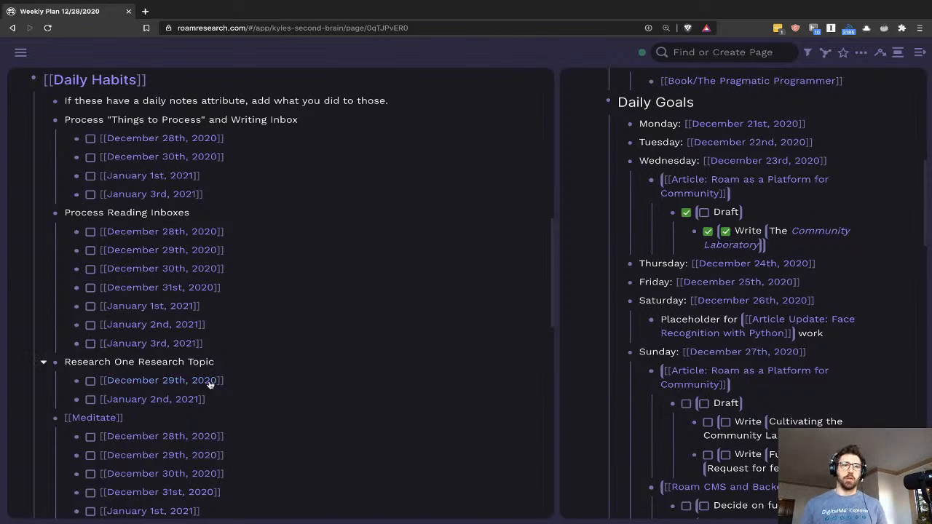
- Examine the scheduled days of the Meditate, Exercise, Read, Greek, Bass and Update public mind garden habits
{"action": "scroll", "coordinate": [313, 349], "scroll_direction": "down", "scroll_amount": 3}
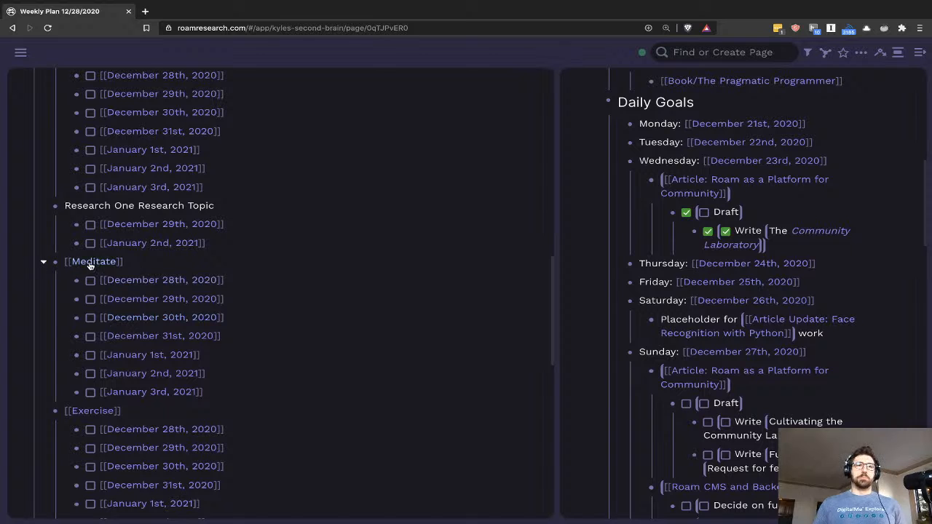
{"action": "scroll", "coordinate": [175, 313], "scroll_direction": "down", "scroll_amount": 1}
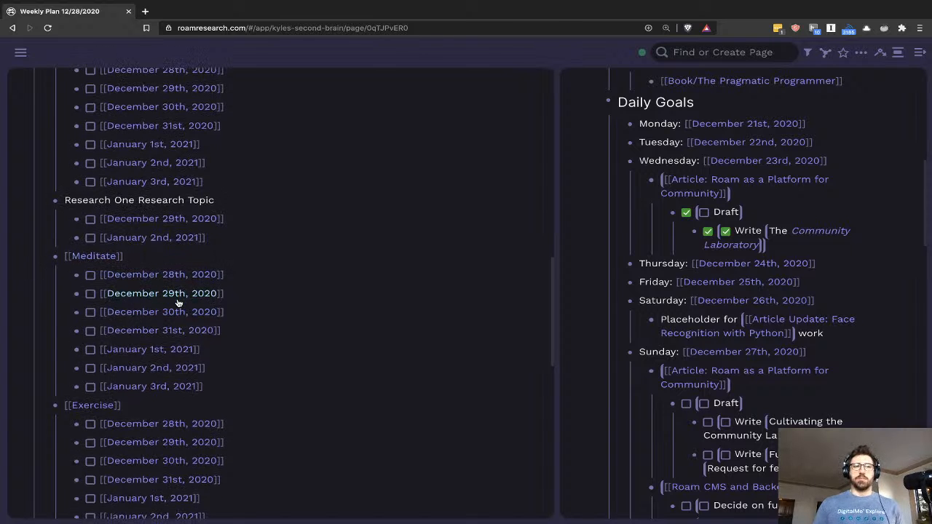
{"action": "scroll", "coordinate": [218, 364], "scroll_direction": "down", "scroll_amount": 3}
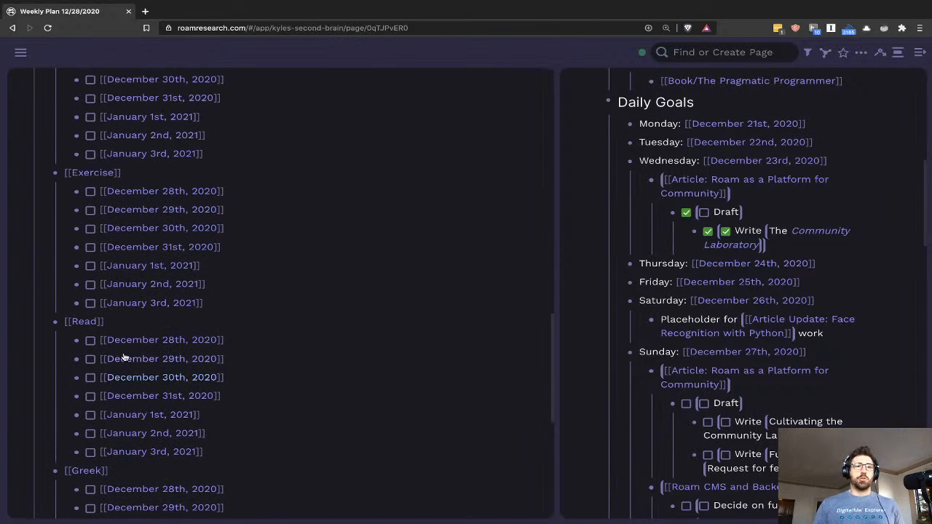
{"action": "scroll", "coordinate": [140, 349], "scroll_direction": "down", "scroll_amount": 2}
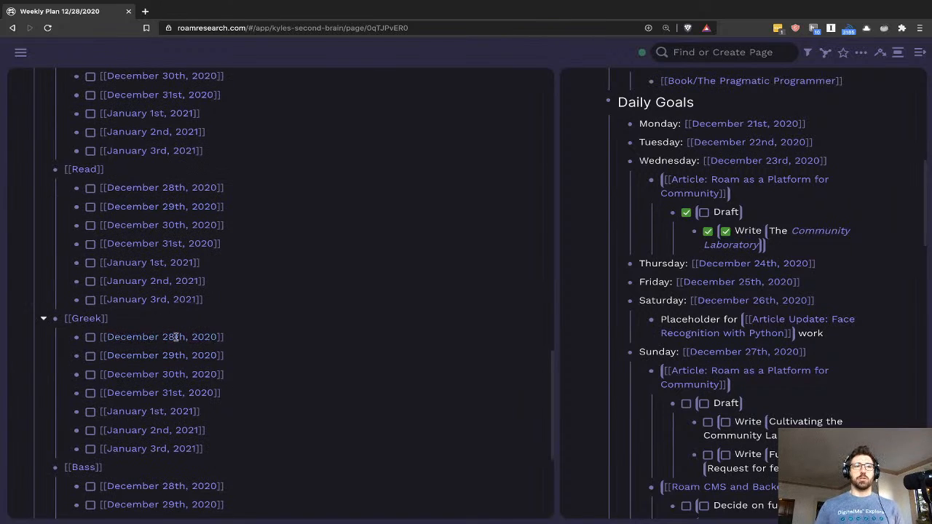
{"action": "scroll", "coordinate": [201, 378], "scroll_direction": "down", "scroll_amount": 1}
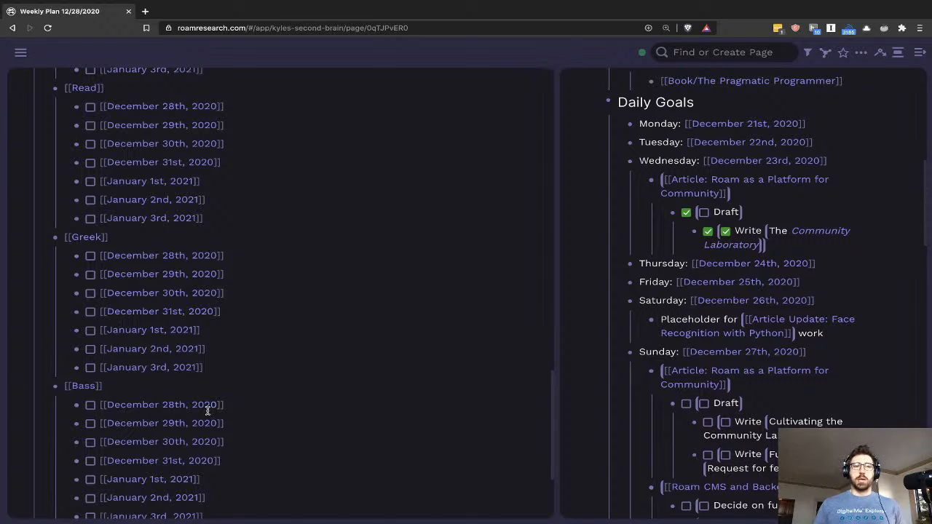
{"action": "scroll", "coordinate": [208, 412], "scroll_direction": "down", "scroll_amount": 1}
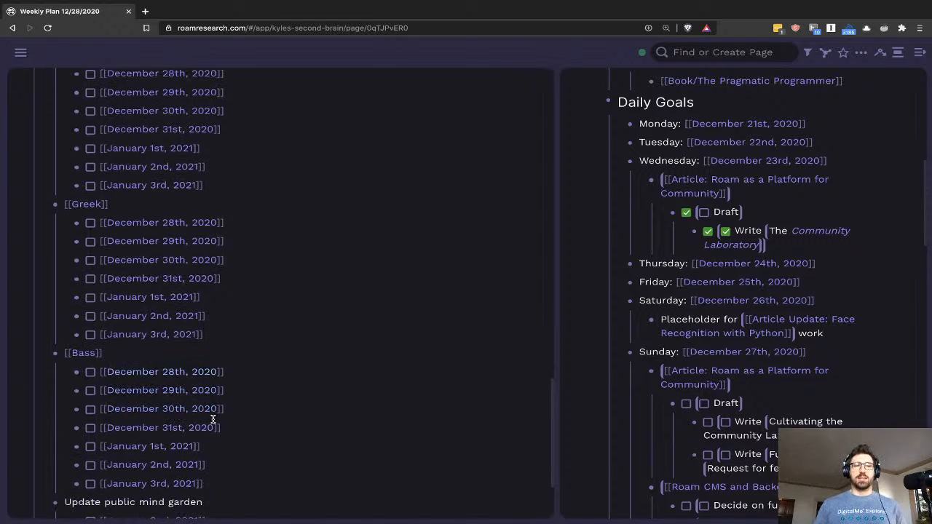
{"action": "scroll", "coordinate": [245, 425], "scroll_direction": "down", "scroll_amount": 2}
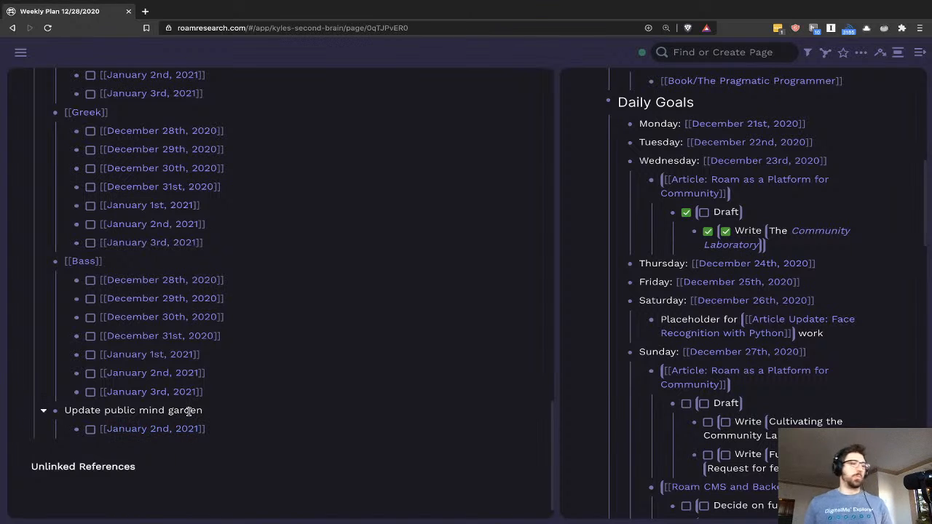
- Look back over the Daily Habits schedule and the Top Priorities of the weekly plan
{"action": "scroll", "coordinate": [188, 410], "scroll_direction": "up", "scroll_amount": 15}
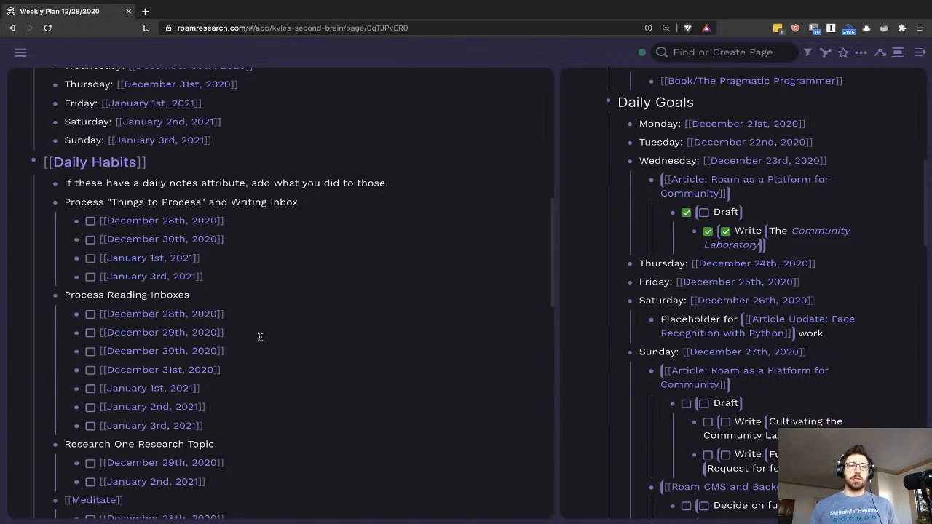
{"action": "scroll", "coordinate": [258, 335], "scroll_direction": "down", "scroll_amount": 4}
{"action": "scroll", "coordinate": [258, 335], "scroll_direction": "down", "scroll_amount": 1}
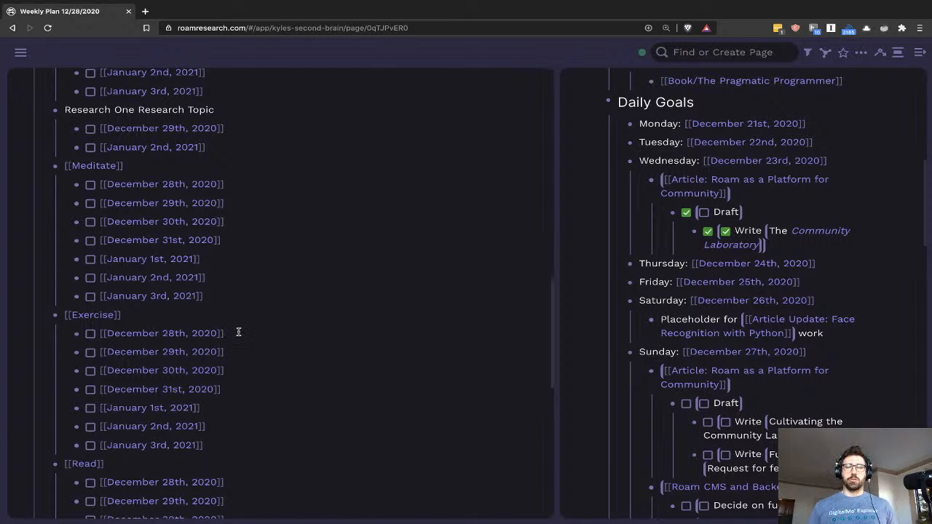
{"action": "scroll", "coordinate": [239, 330], "scroll_direction": "up", "scroll_amount": 10}
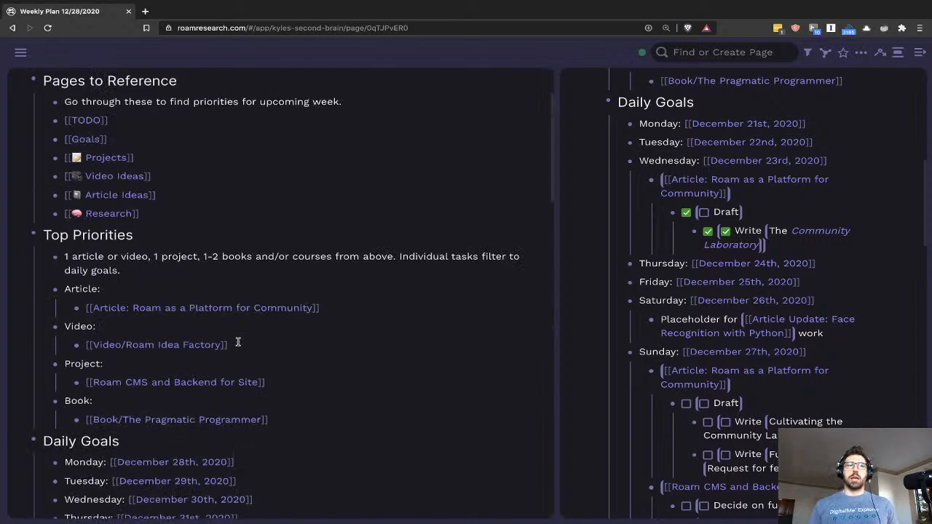
- Open the daily notes and expand the Tasks section of December 27th, 2020 to examine the tasks and habits due that day
{"action": "left_click", "coordinate": [26, 57]}
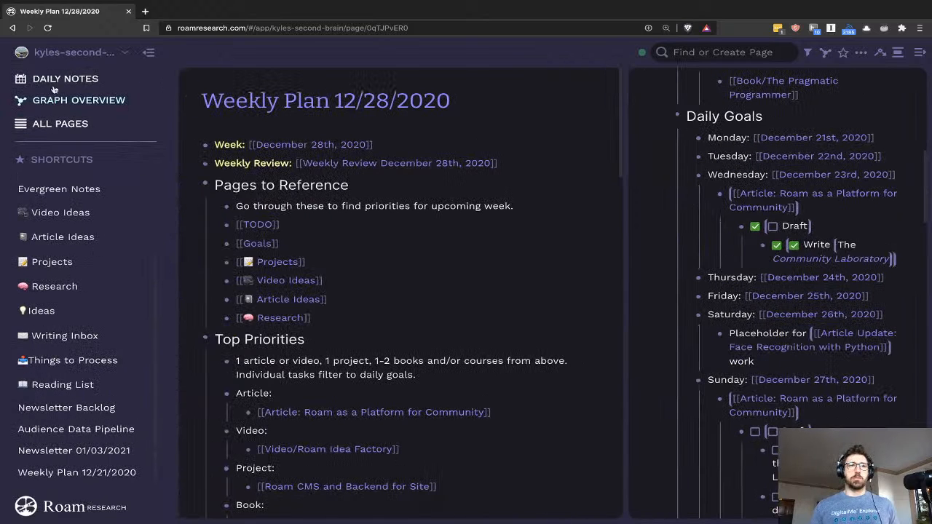
{"action": "left_click", "coordinate": [54, 76]}
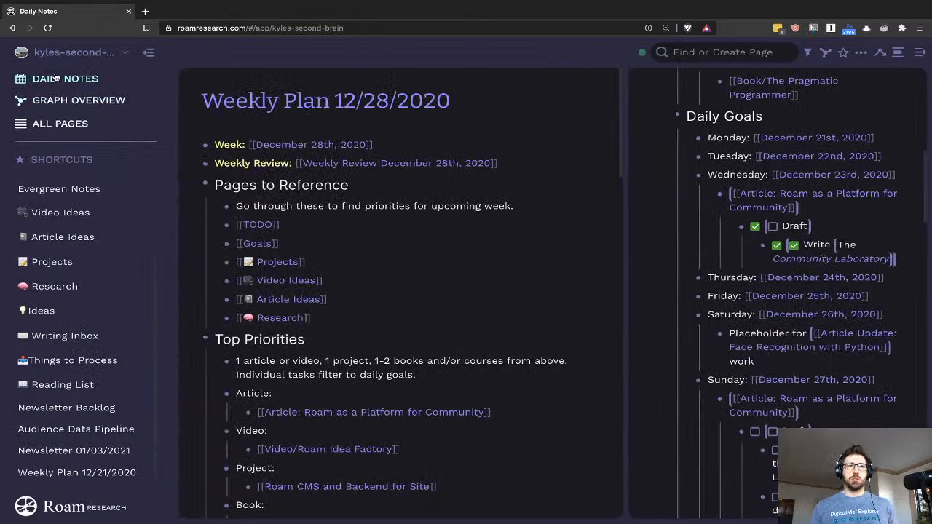
{"action": "left_click", "coordinate": [152, 54]}
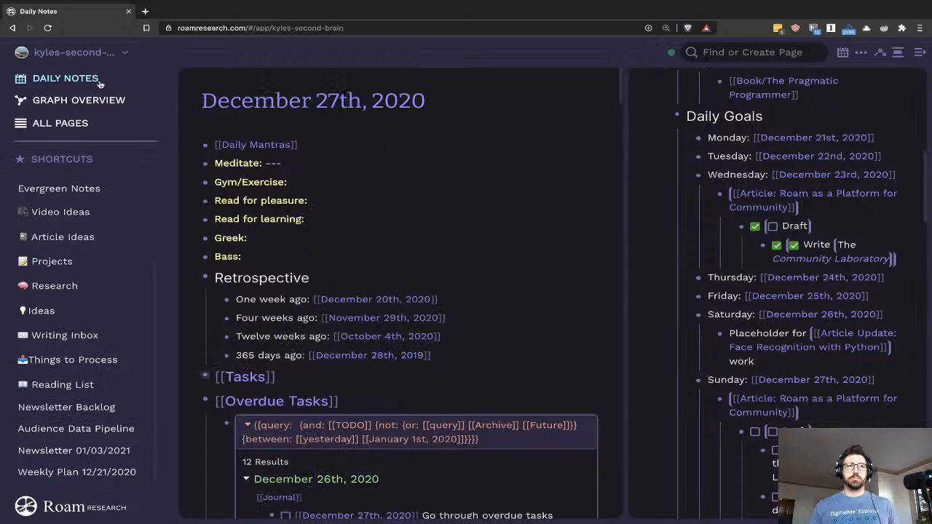
{"action": "scroll", "coordinate": [245, 241], "scroll_direction": "down", "scroll_amount": 3}
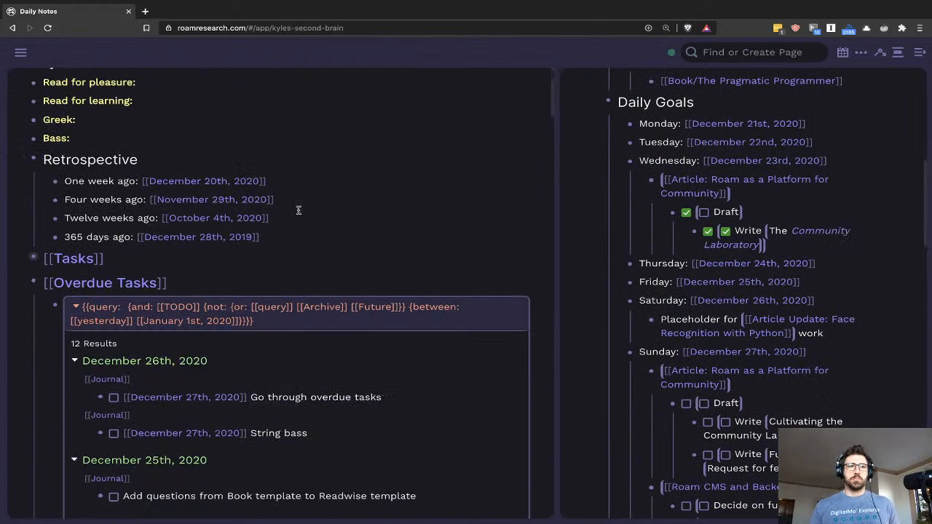
{"action": "left_click", "coordinate": [22, 259]}
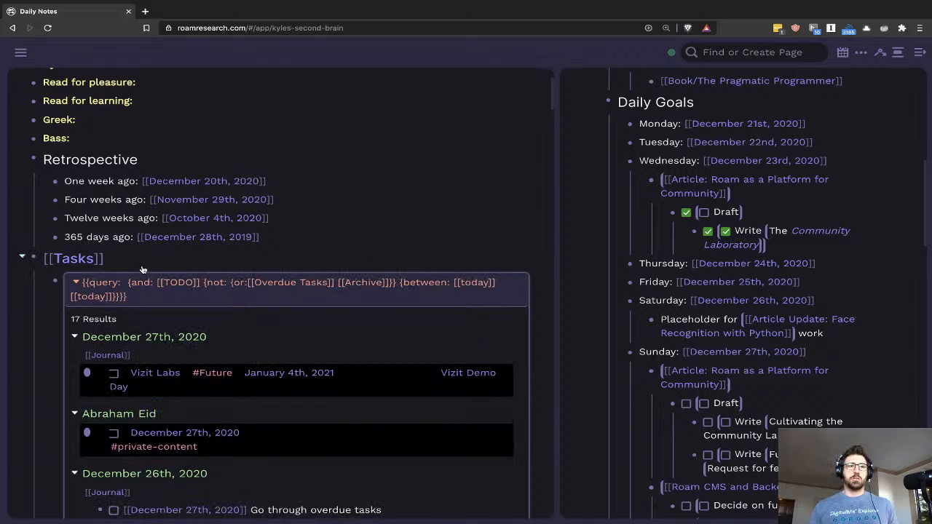
{"action": "scroll", "coordinate": [197, 268], "scroll_direction": "down", "scroll_amount": 5}
{"action": "scroll", "coordinate": [367, 250], "scroll_direction": "up", "scroll_amount": 1}
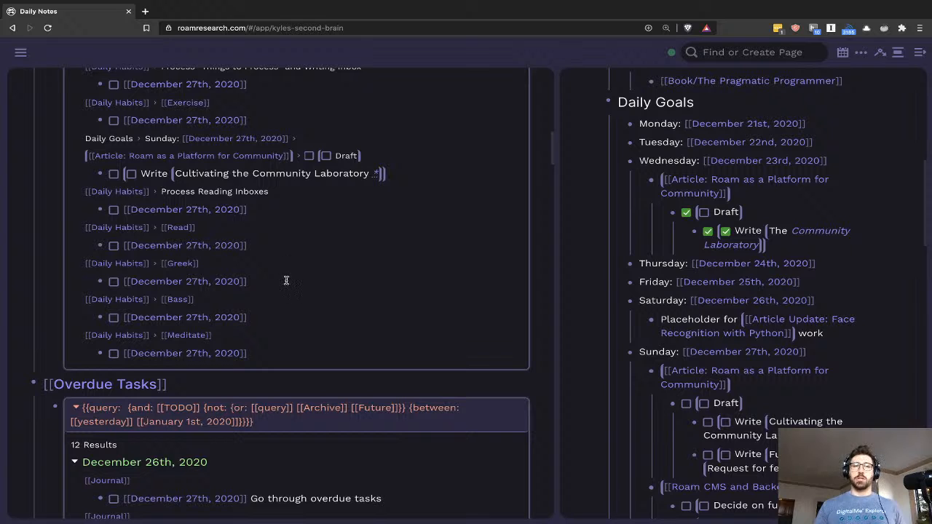
- Tag the December 27th, 2020 Meditate habit task with #Archive
{"action": "left_click", "coordinate": [274, 355]}
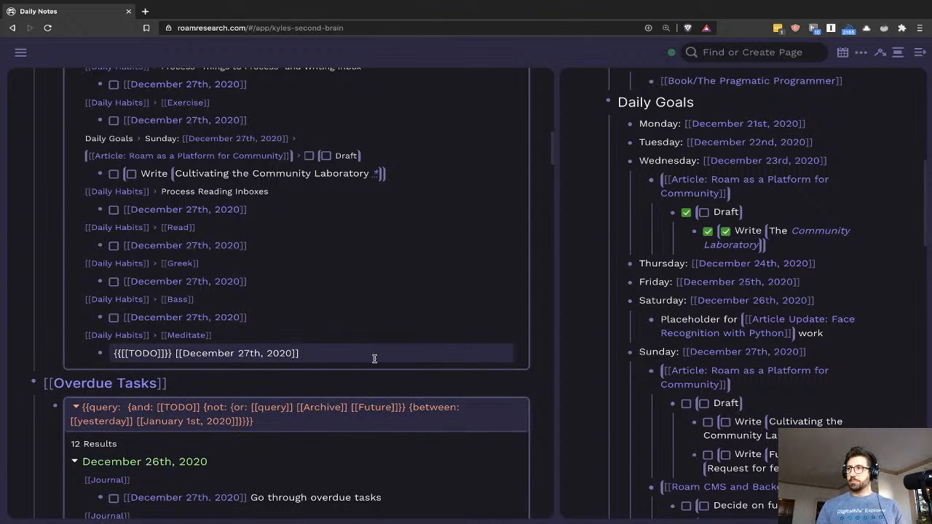
{"action": "type", "text": "#Archive"}
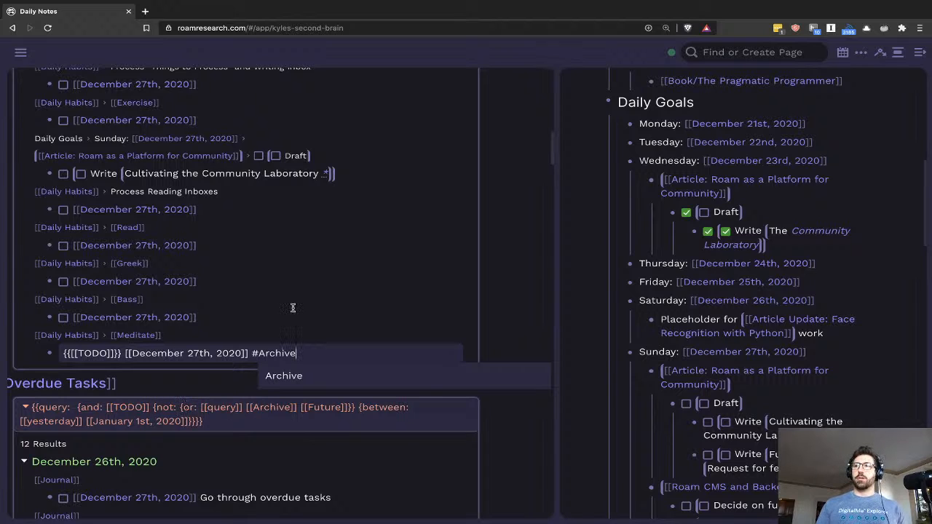
{"action": "key", "text": "Escape"}
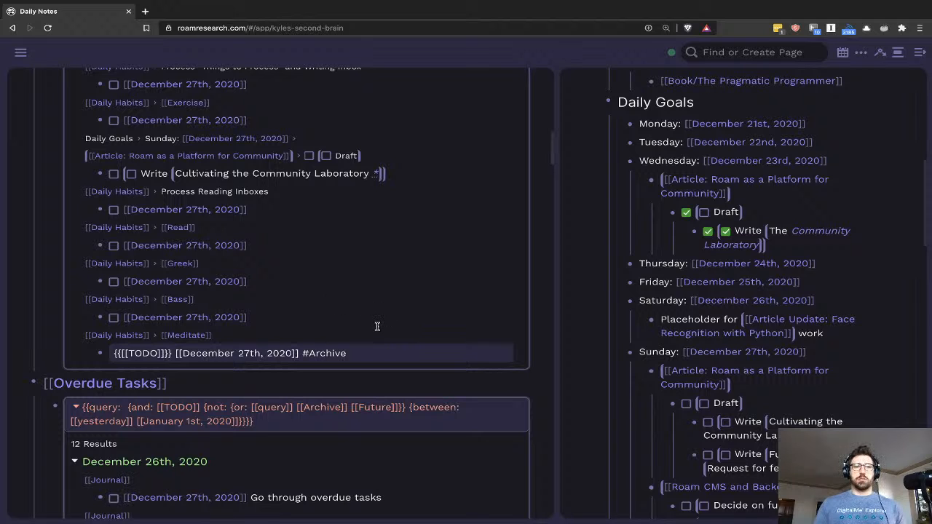
{"action": "key", "text": "Escape"}
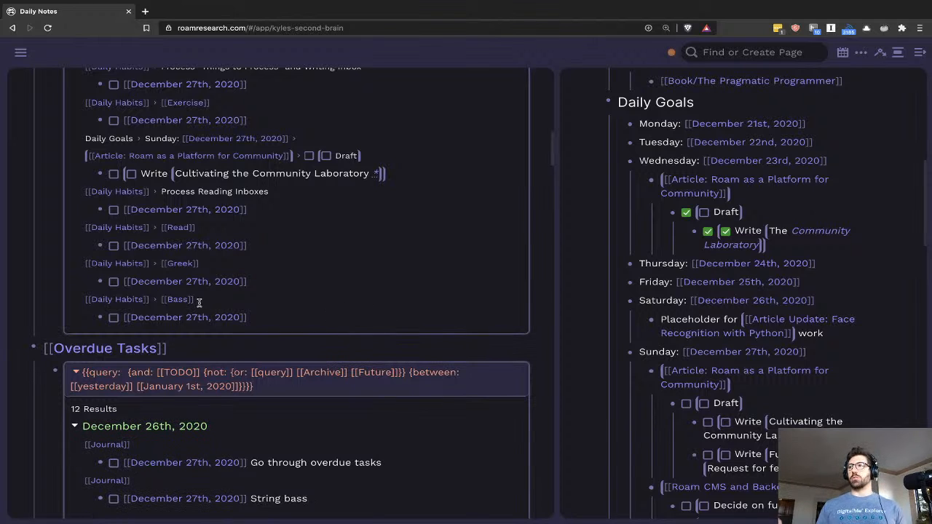
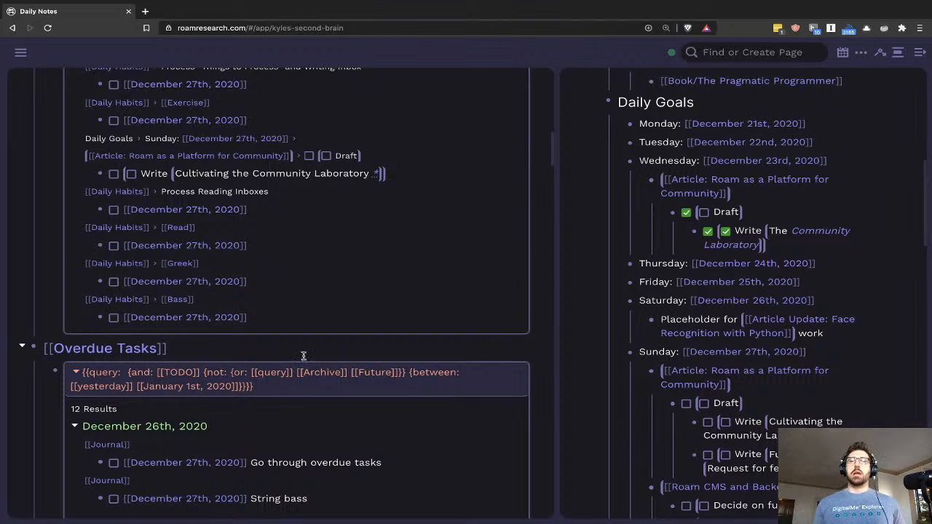
- Look over the remaining Weekly Plan 12/21/2020 tasks, then find and open the page Weekly Plan 12/28/2020
{"action": "scroll", "coordinate": [367, 313], "scroll_direction": "up", "scroll_amount": 1}
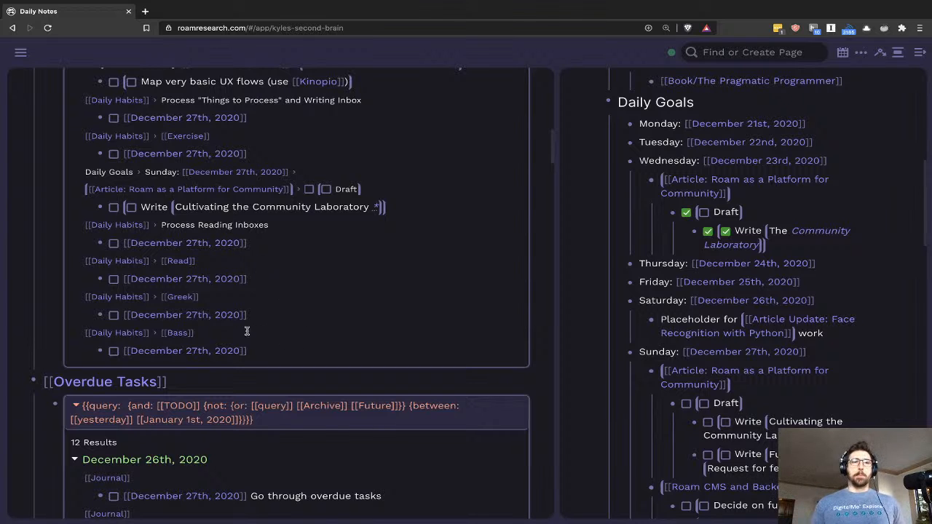
{"action": "scroll", "coordinate": [291, 303], "scroll_direction": "up", "scroll_amount": 5}
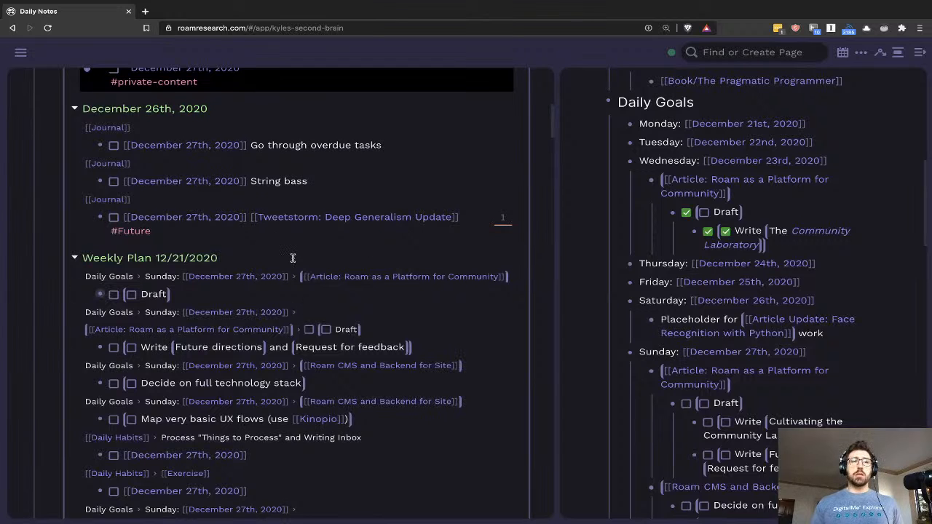
{"action": "scroll", "coordinate": [285, 224], "scroll_direction": "down", "scroll_amount": 2}
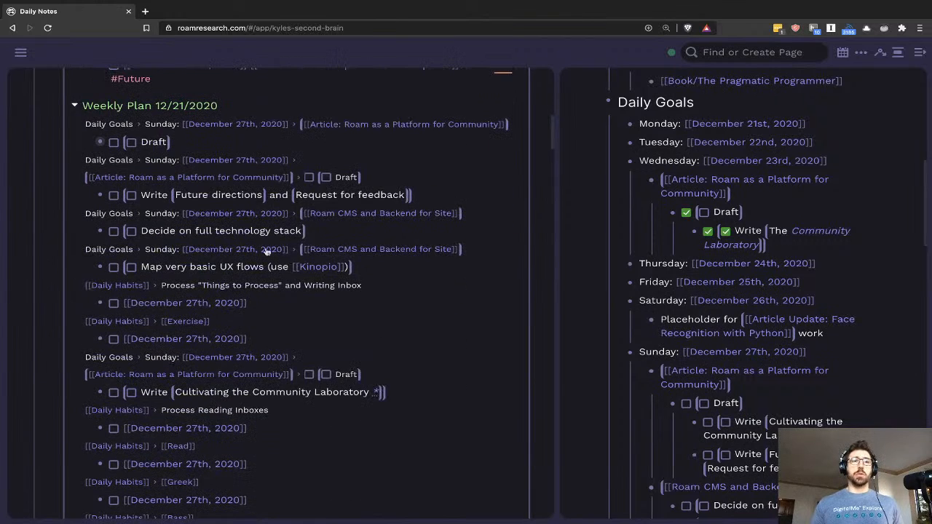
{"action": "left_click", "coordinate": [21, 52]}
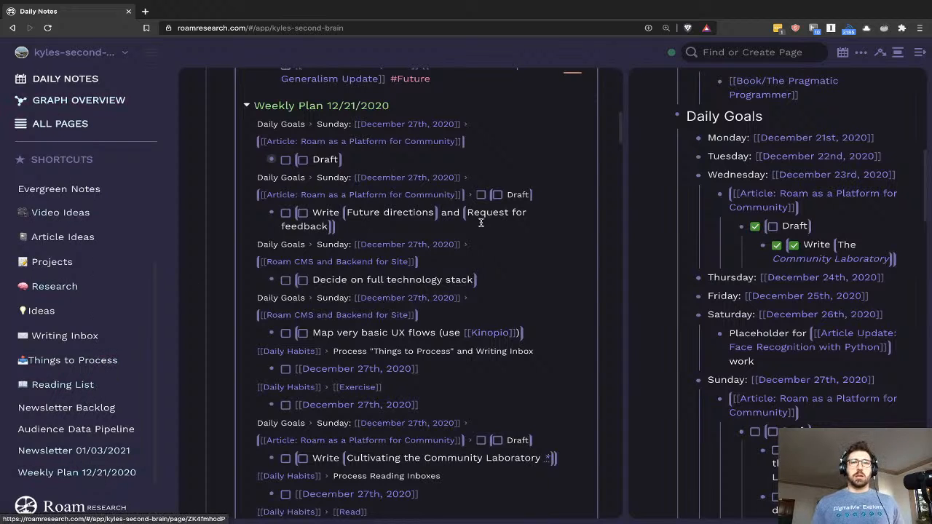
{"action": "left_click", "coordinate": [716, 52]}
{"action": "type", "text": "W"}
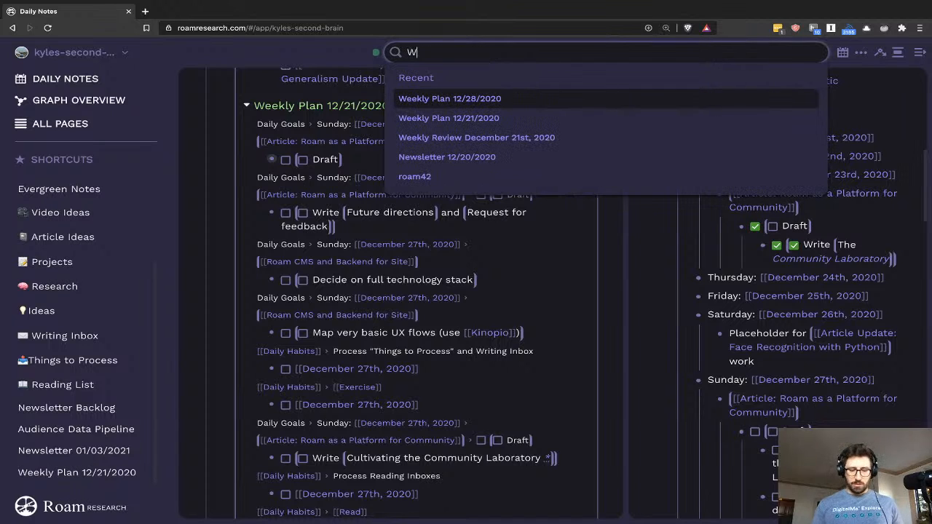
{"action": "type", "text": "eekly Plan"}
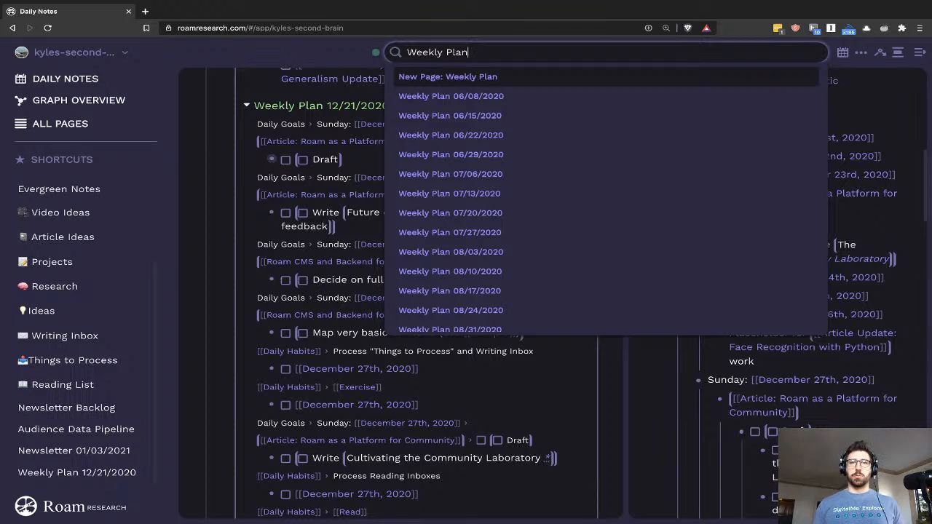
{"action": "type", "text": " 12/"}
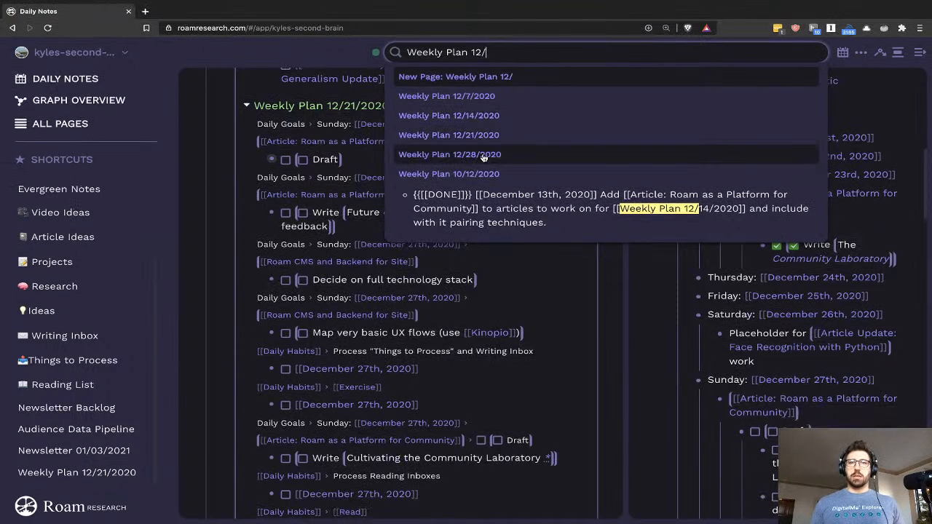
{"action": "left_click", "coordinate": [555, 150]}
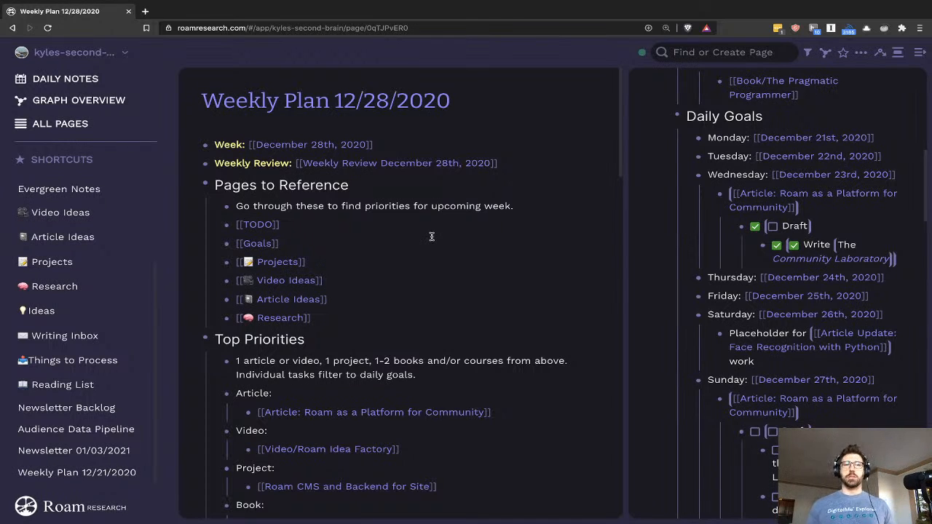
- Review the Top Priorities and Daily Goals of Weekly Plan 12/28/2020 alongside the previous week's daily goals
{"action": "scroll", "coordinate": [402, 271], "scroll_direction": "down", "scroll_amount": 5}
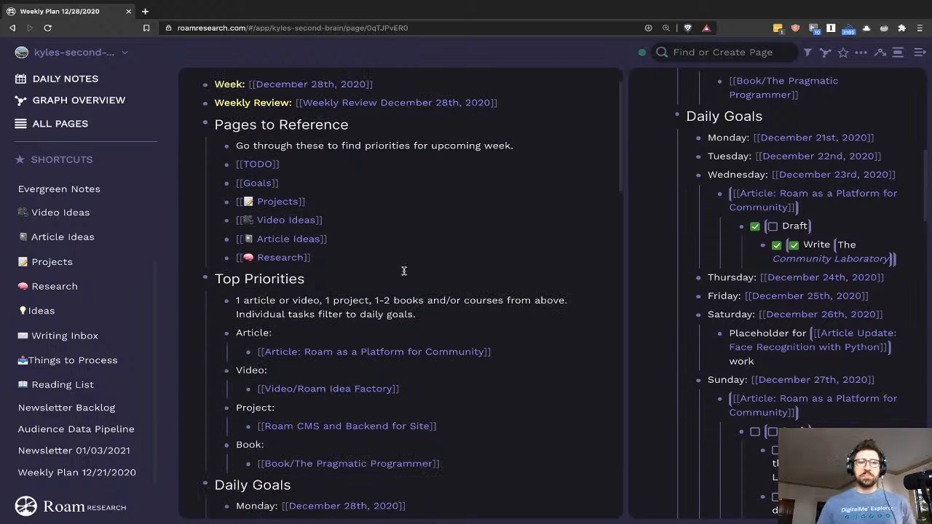
{"action": "scroll", "coordinate": [399, 258], "scroll_direction": "down", "scroll_amount": 3}
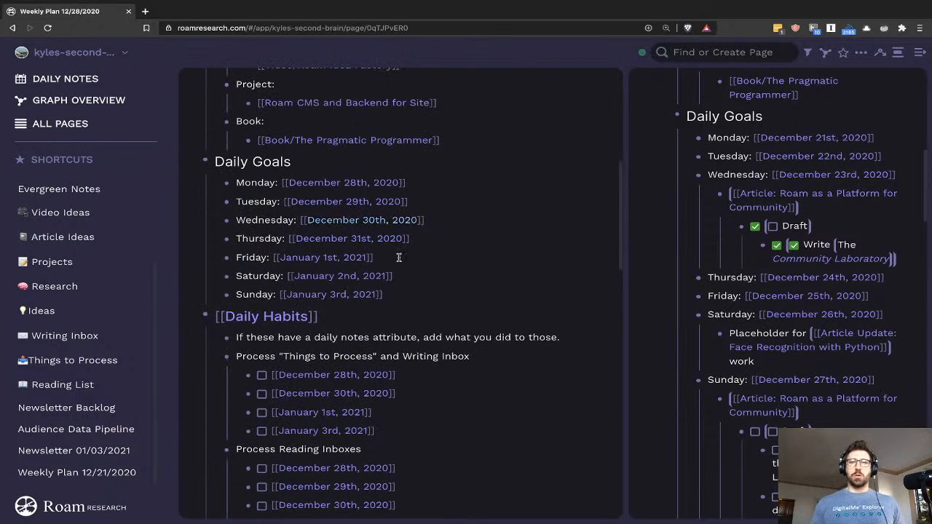
{"action": "scroll", "coordinate": [399, 257], "scroll_direction": "down", "scroll_amount": 3}
{"action": "scroll", "coordinate": [397, 258], "scroll_direction": "up", "scroll_amount": 10}
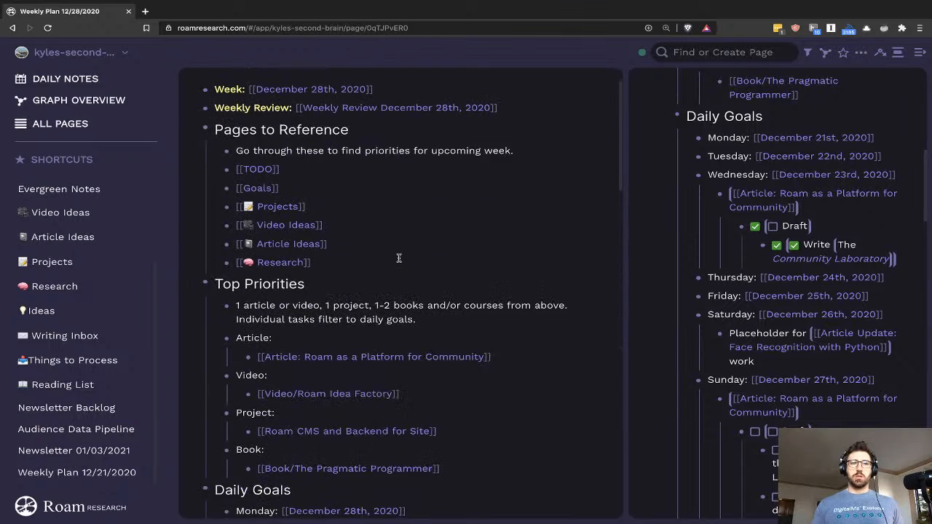
{"action": "scroll", "coordinate": [397, 258], "scroll_direction": "down", "scroll_amount": 3}
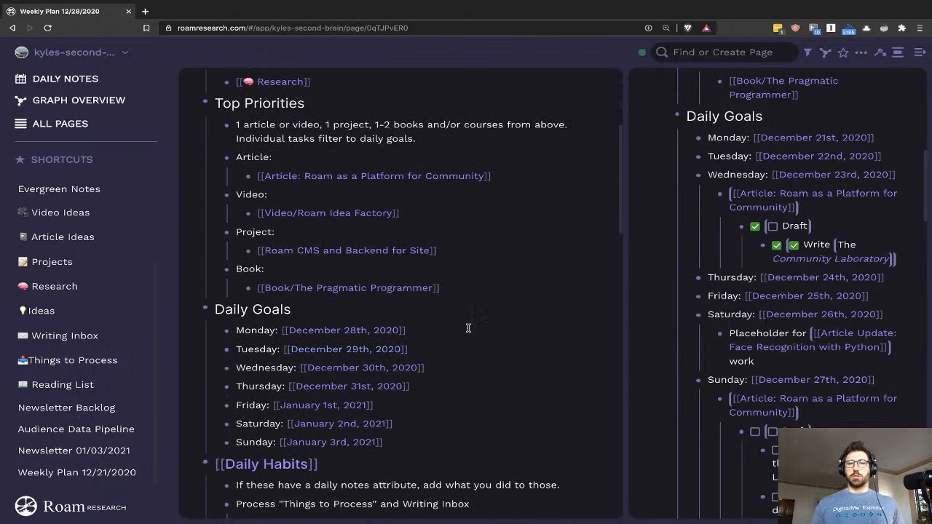
{"action": "scroll", "coordinate": [749, 297], "scroll_direction": "down", "scroll_amount": 2}
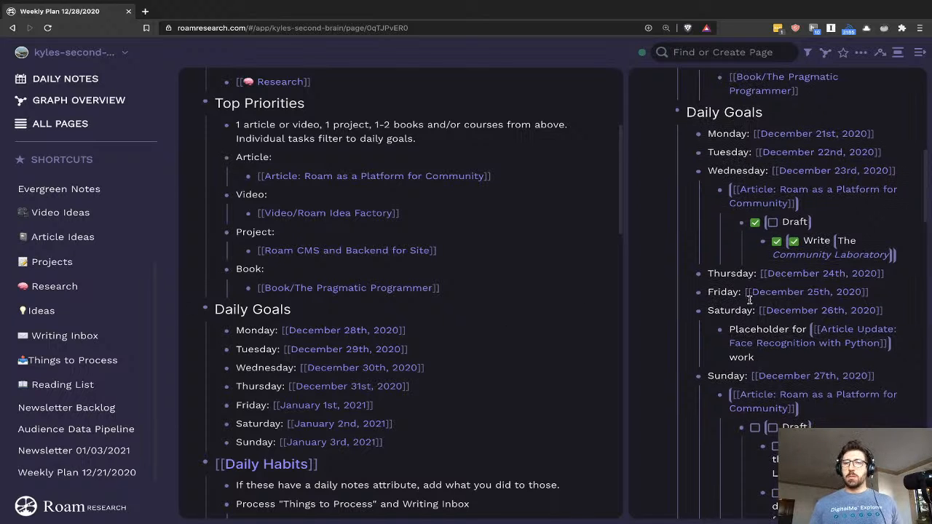
{"action": "scroll", "coordinate": [750, 297], "scroll_direction": "down", "scroll_amount": 1}
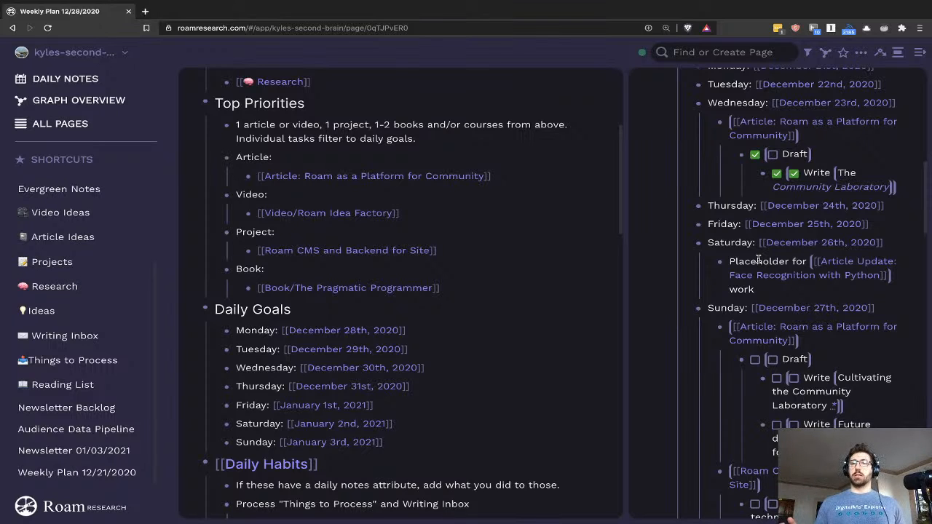
{"action": "scroll", "coordinate": [761, 277], "scroll_direction": "down", "scroll_amount": 1}
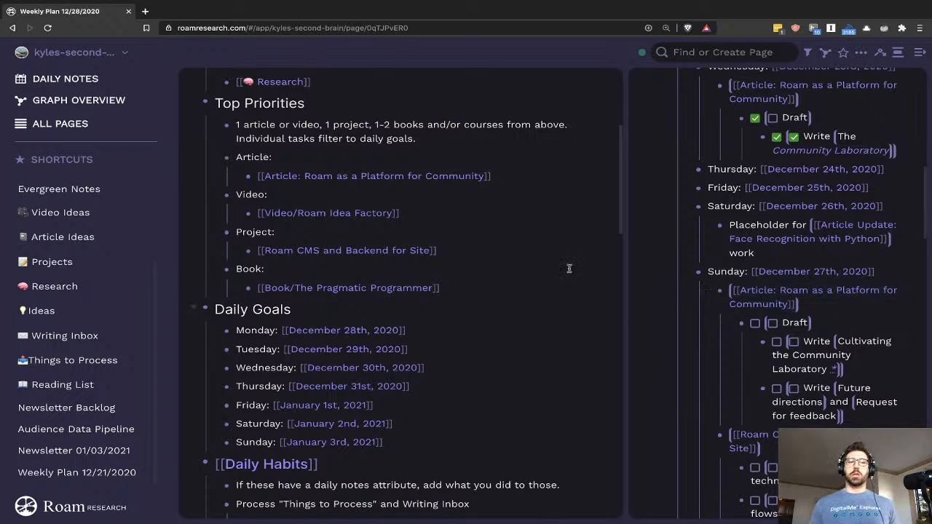
{"action": "scroll", "coordinate": [487, 284], "scroll_direction": "down", "scroll_amount": 1}
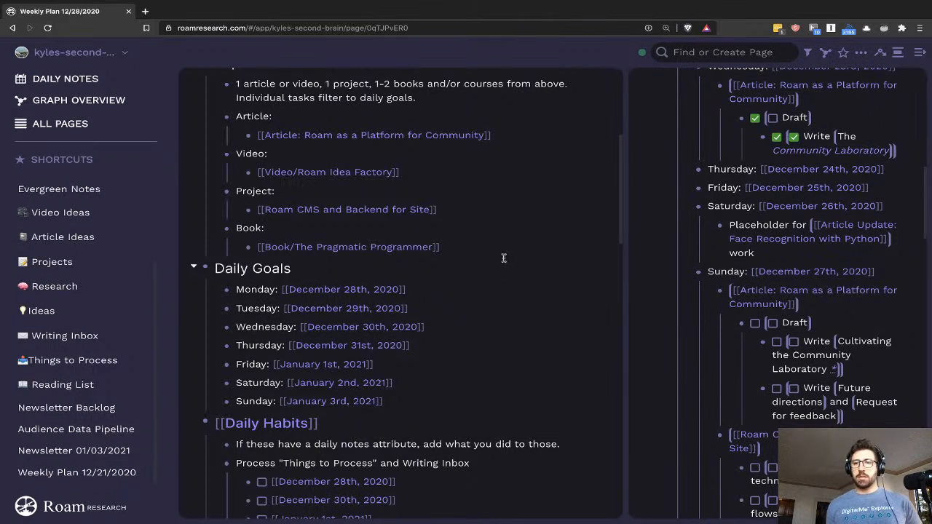
- Add a block reference to the Article priority "Article: Roam as a Platform for Community" under Monday, December 28th, 2020 in Daily Goals
{"action": "left_click", "coordinate": [437, 284]}
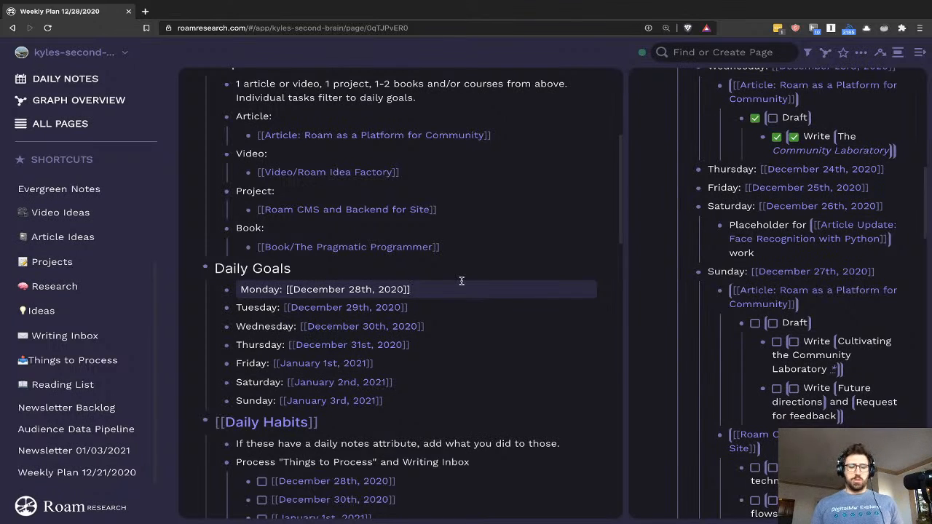
{"action": "key", "text": "Return"}
{"action": "key", "text": "Tab"}
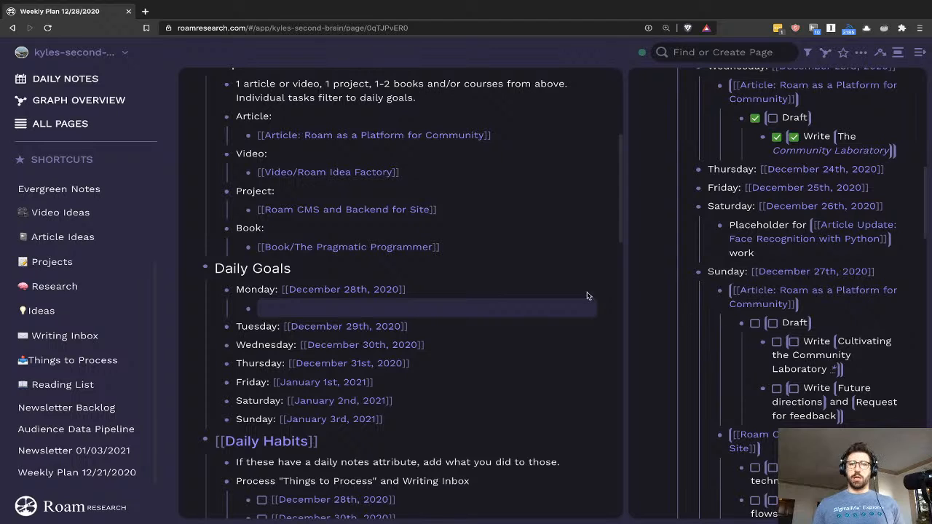
{"action": "type", "text": "(("}
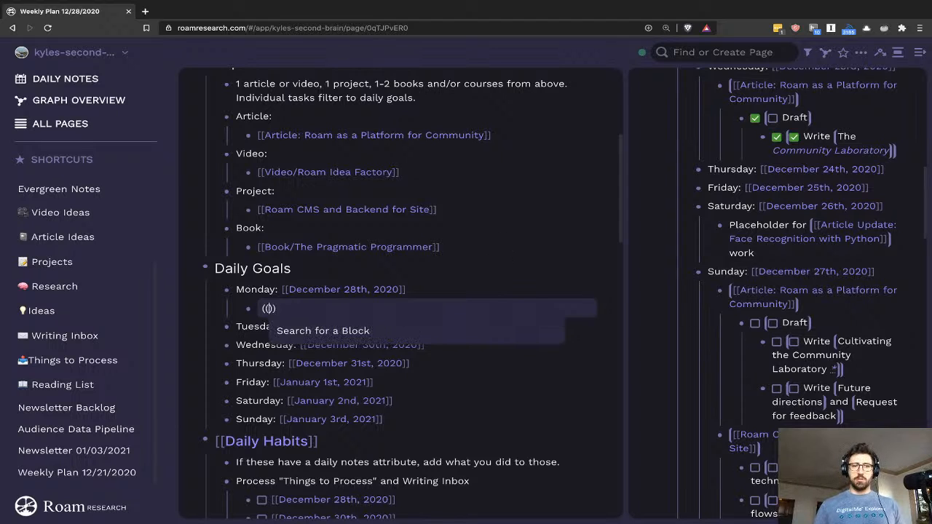
{"action": "right_click", "coordinate": [249, 136]}
{"action": "left_click", "coordinate": [304, 123]}
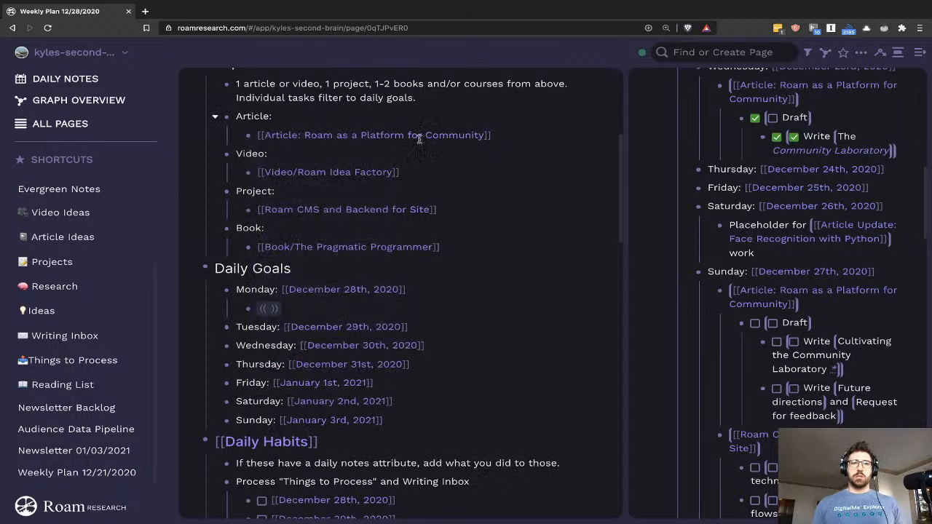
{"action": "left_click", "coordinate": [284, 309]}
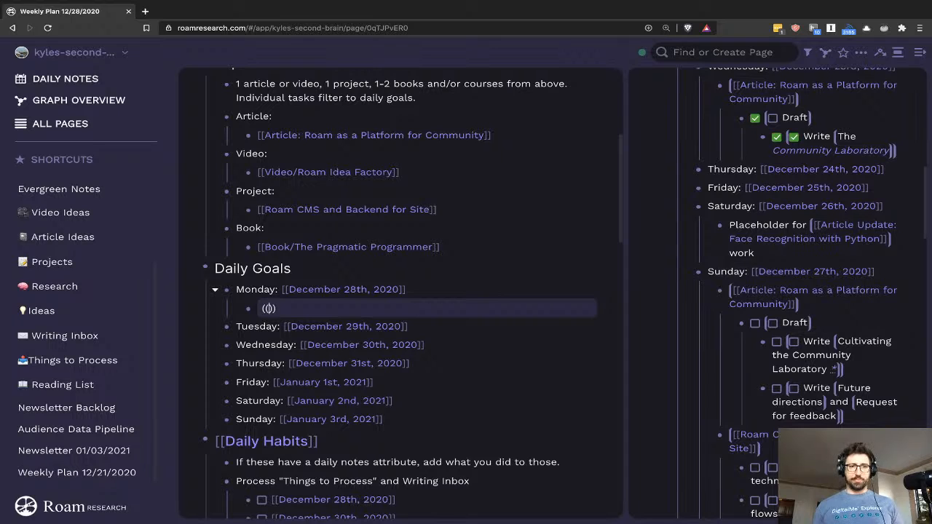
{"action": "type", "text": "((5X0F2PjgL))"}
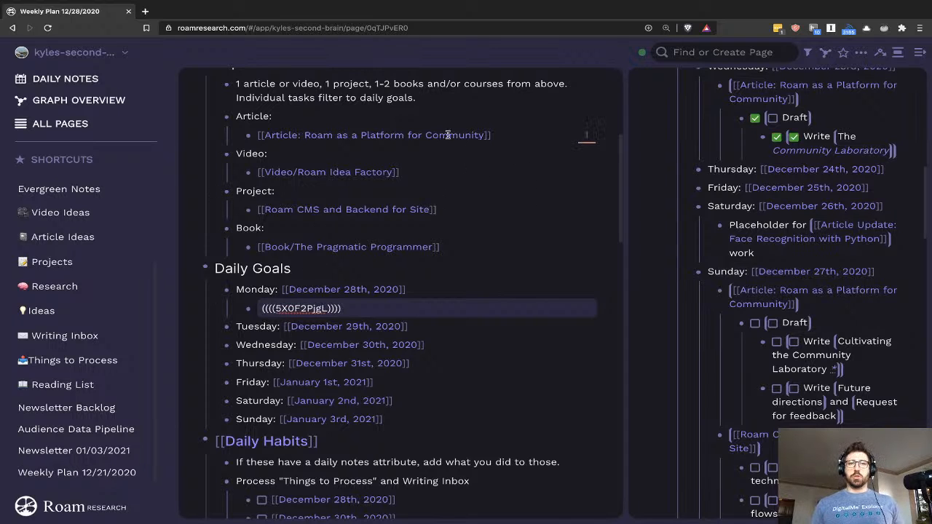
{"action": "left_click", "coordinate": [502, 173]}
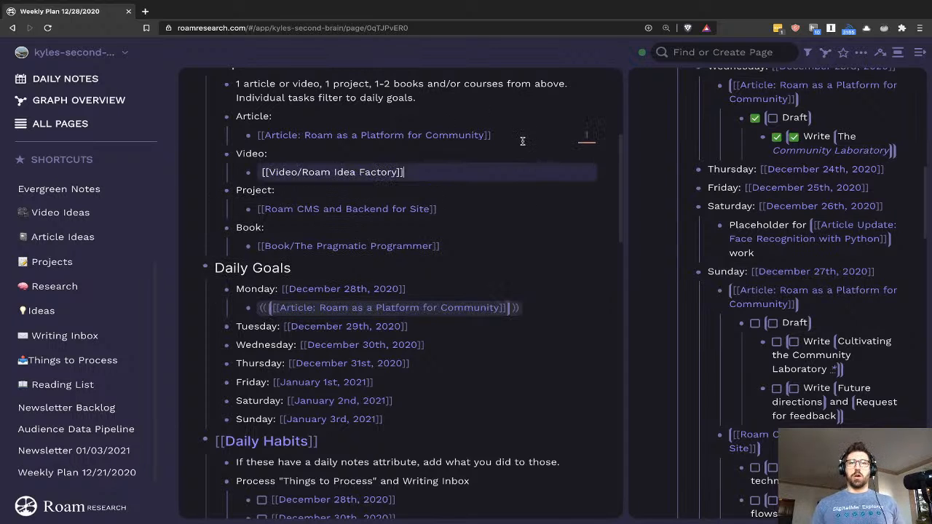
- View the block references of the Article priority with the full path to the referencing block, and close them again
{"action": "left_click", "coordinate": [587, 138]}
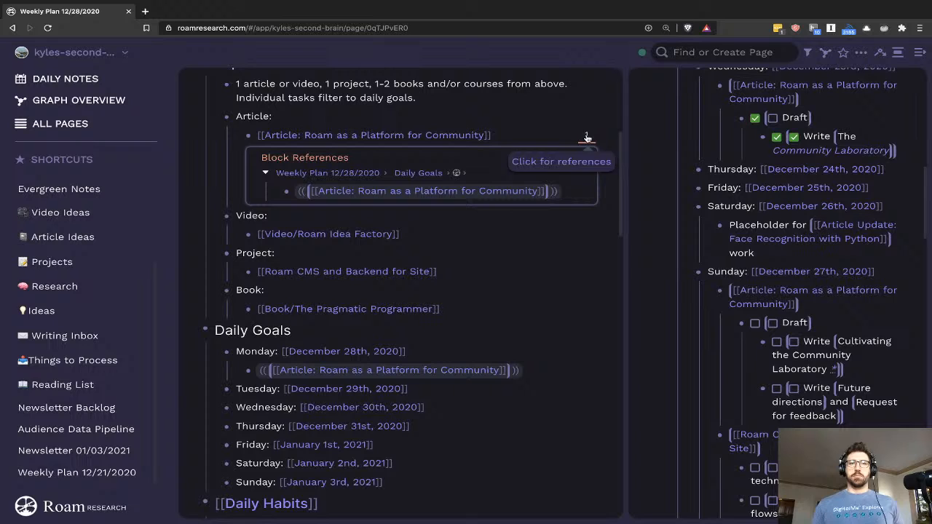
{"action": "left_click", "coordinate": [456, 173]}
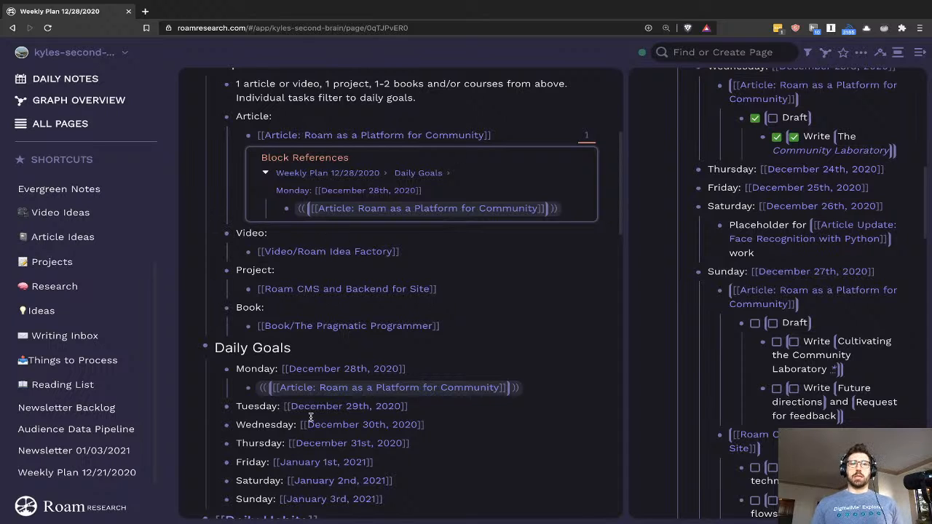
{"action": "left_click", "coordinate": [584, 138]}
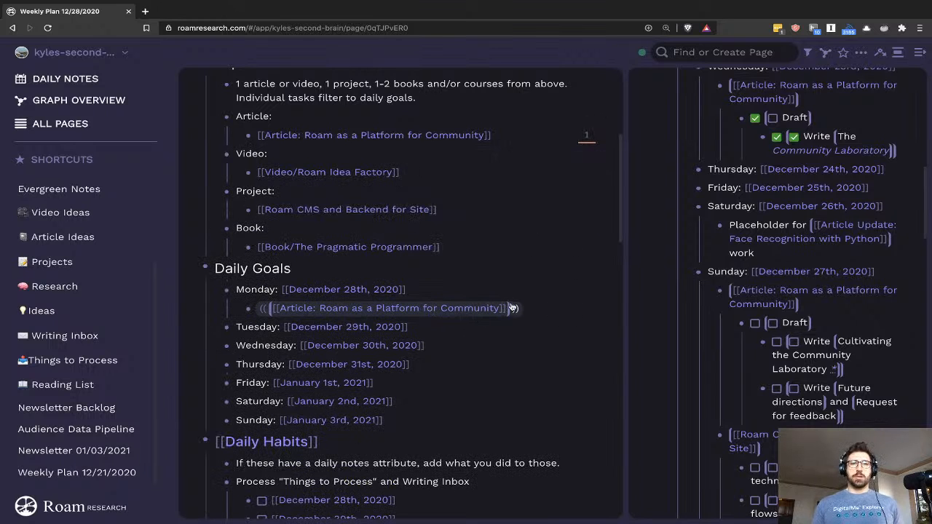
- Move the Draft task with its two Write subtasks from Sunday, December 27th, 2020 to beneath the article reference under Monday, December 28th
{"action": "left_click", "coordinate": [560, 307]}
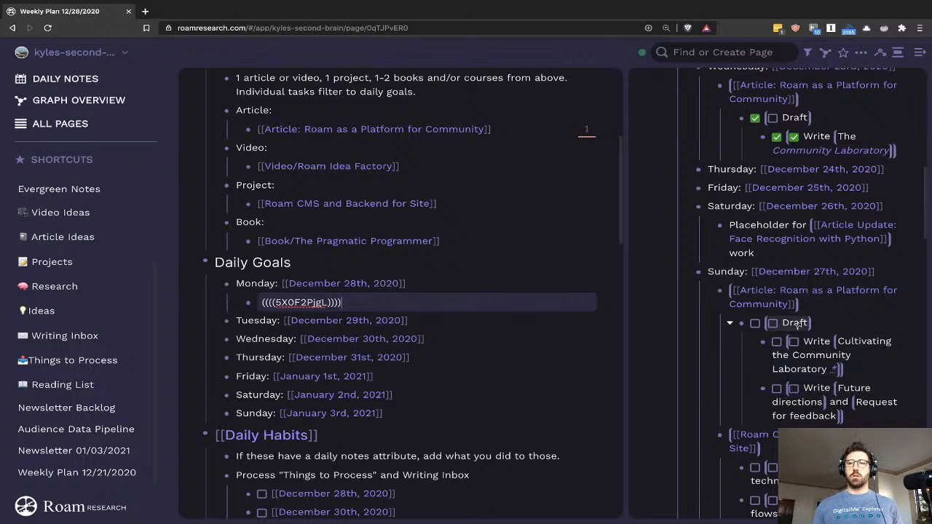
{"action": "left_click", "coordinate": [868, 412]}
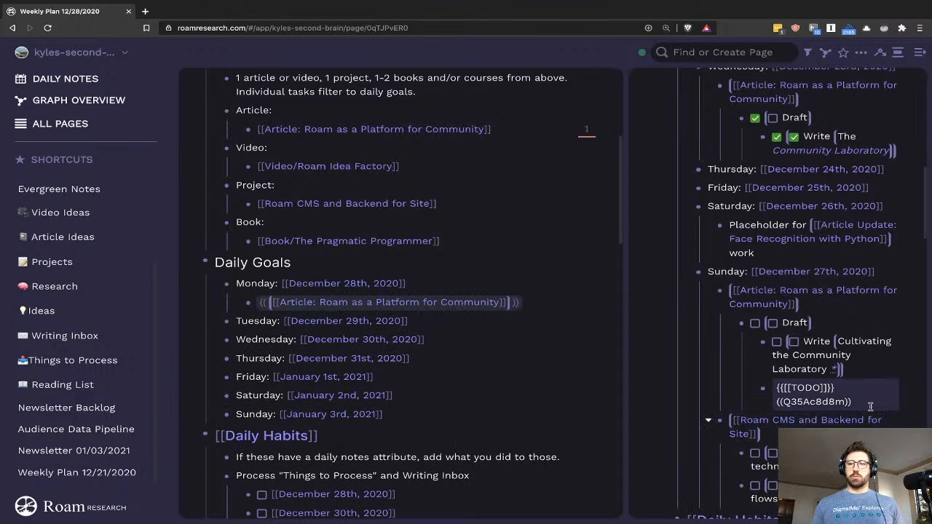
{"action": "key", "text": "Escape"}
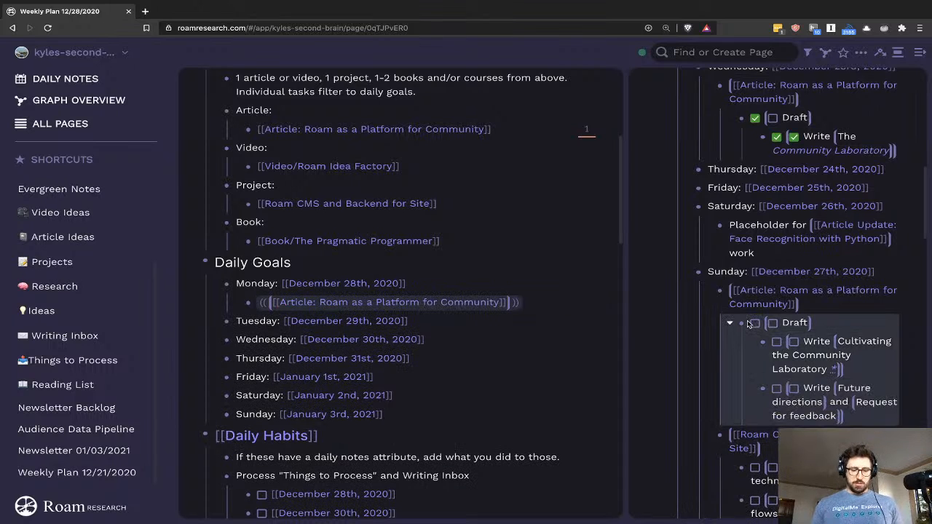
{"action": "left_click", "coordinate": [748, 323]}
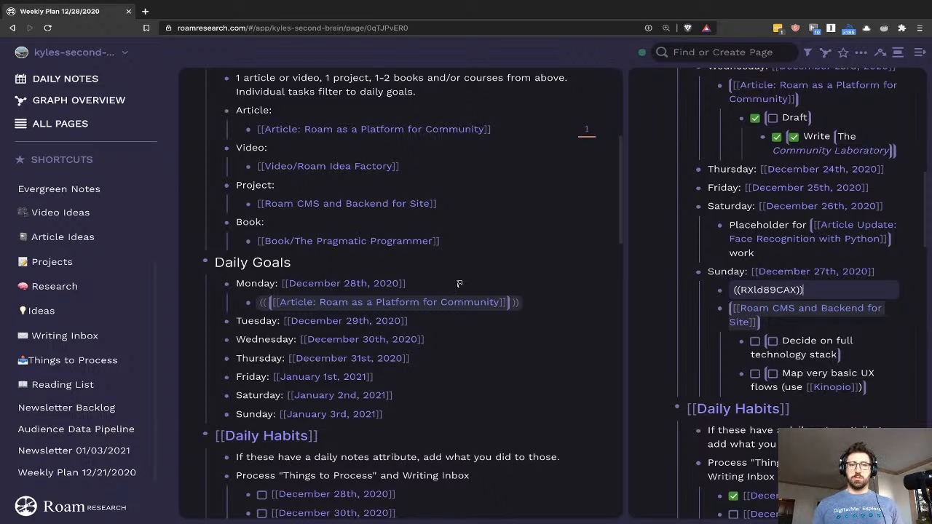
{"action": "left_click", "coordinate": [451, 306]}
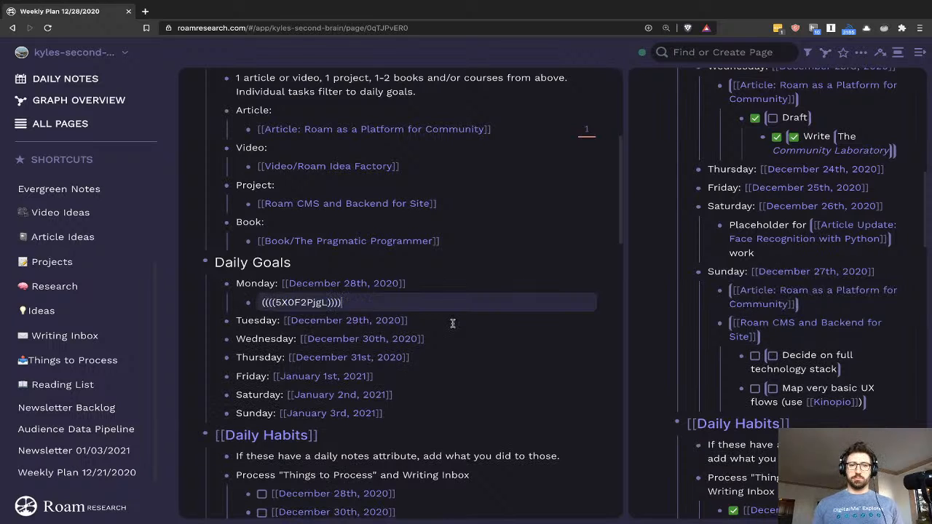
{"action": "key", "text": "ctrl+a"}
{"action": "type", "text": "(("}
{"action": "left_click", "coordinate": [528, 302]}
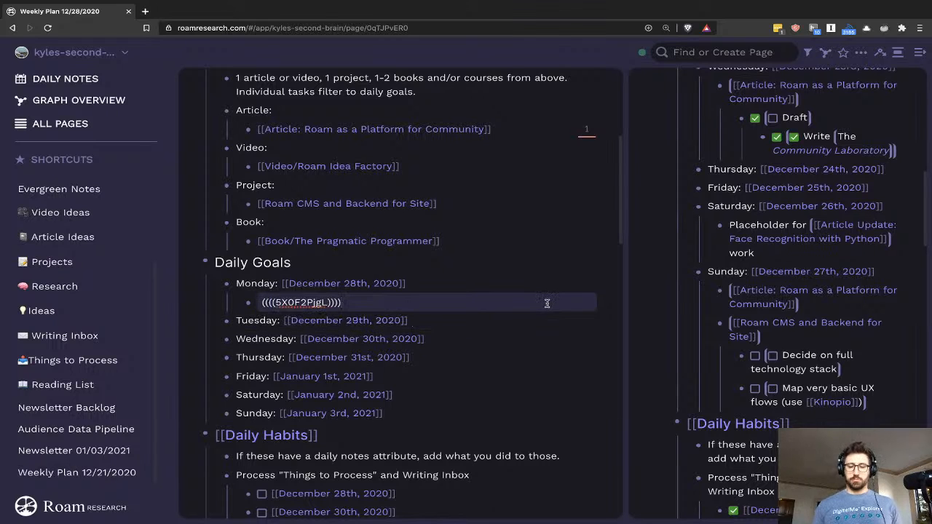
{"action": "key", "text": "Return"}
{"action": "key", "text": "Tab"}
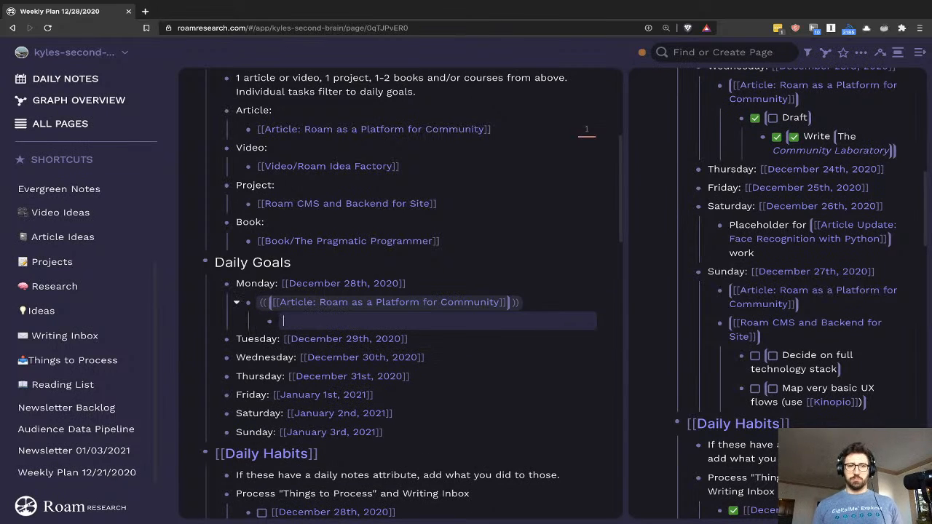
{"action": "type", "text": "{{[[TODO]]}} ((6TrX9H7IR))"}
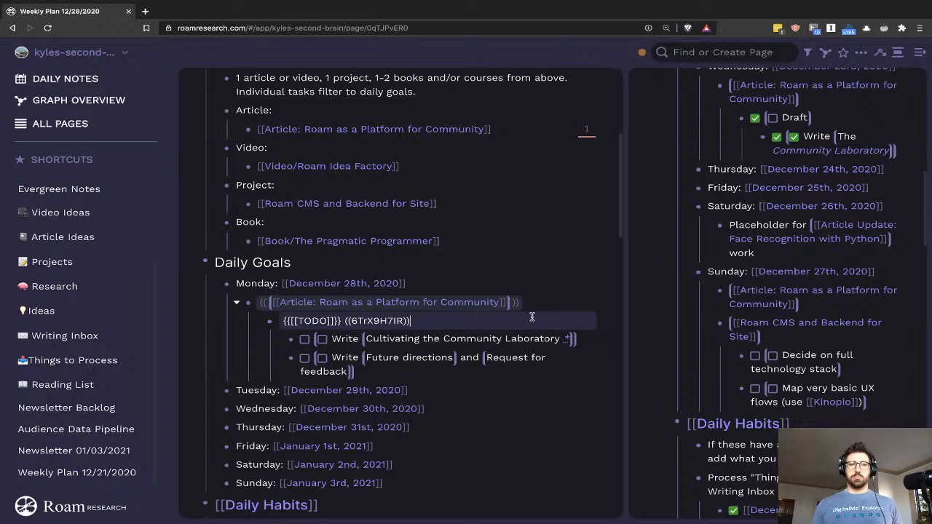
{"action": "left_click", "coordinate": [501, 286]}
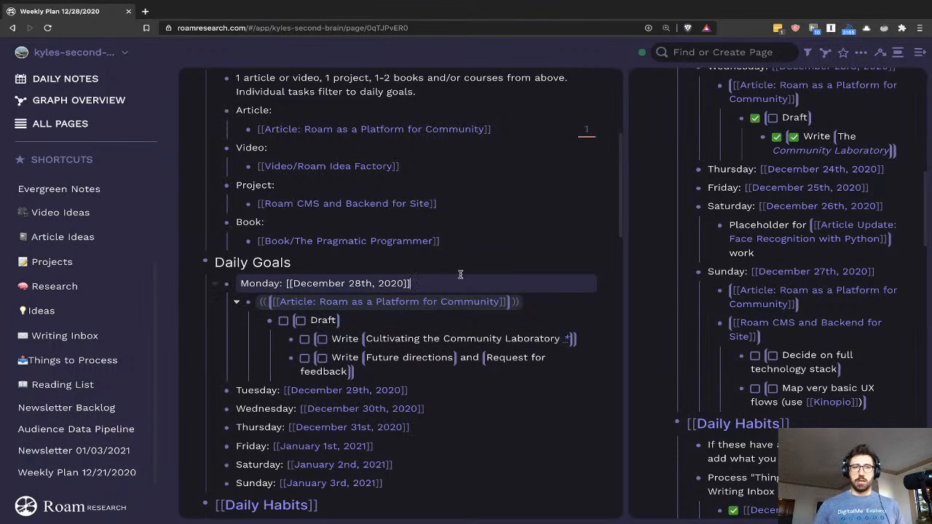
- Open the page "Article: Roam as a Platform for Community" in the sidebar and examine its Plan tasks, from research and drafting through publishing
{"action": "left_click", "coordinate": [412, 129], "text": "shift"}
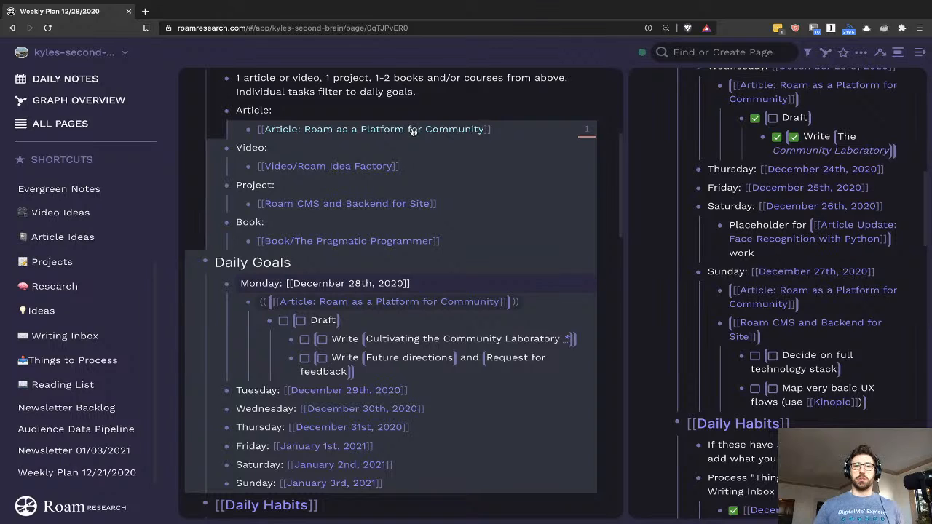
{"action": "left_click", "coordinate": [415, 133], "text": "shift"}
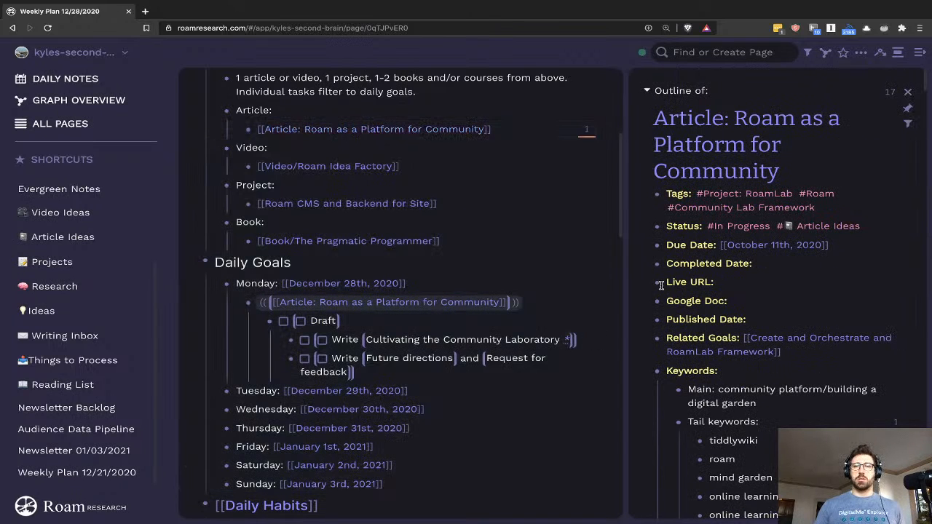
{"action": "scroll", "coordinate": [759, 287], "scroll_direction": "down", "scroll_amount": 2}
{"action": "scroll", "coordinate": [759, 286], "scroll_direction": "down", "scroll_amount": 10}
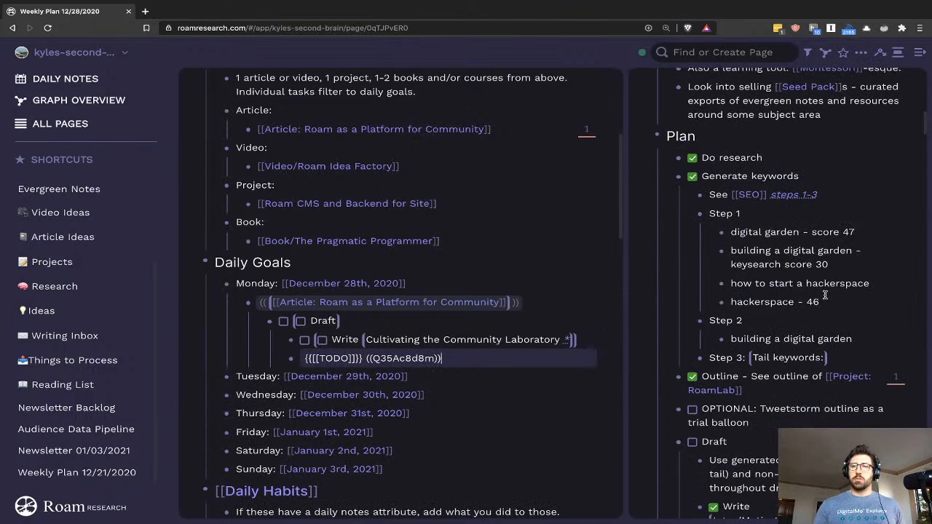
{"action": "scroll", "coordinate": [815, 277], "scroll_direction": "down", "scroll_amount": 1}
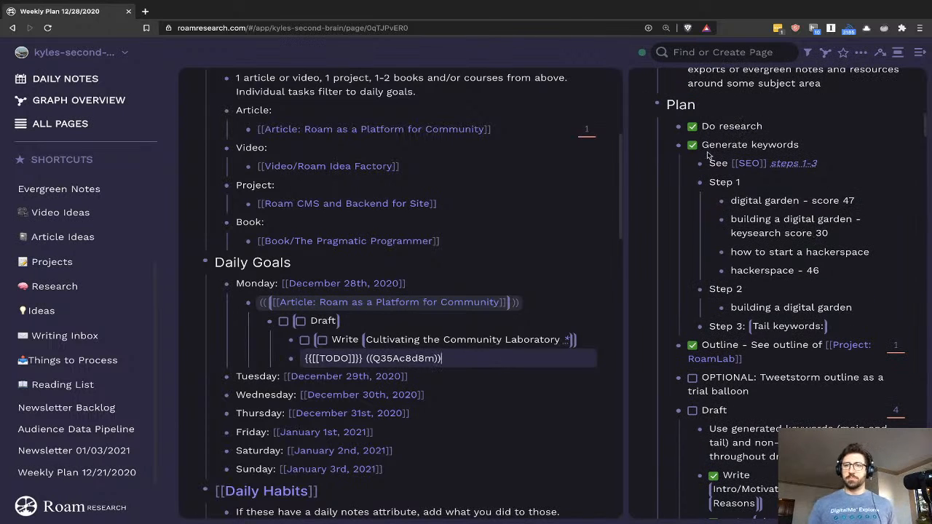
{"action": "scroll", "coordinate": [794, 186], "scroll_direction": "down", "scroll_amount": 3}
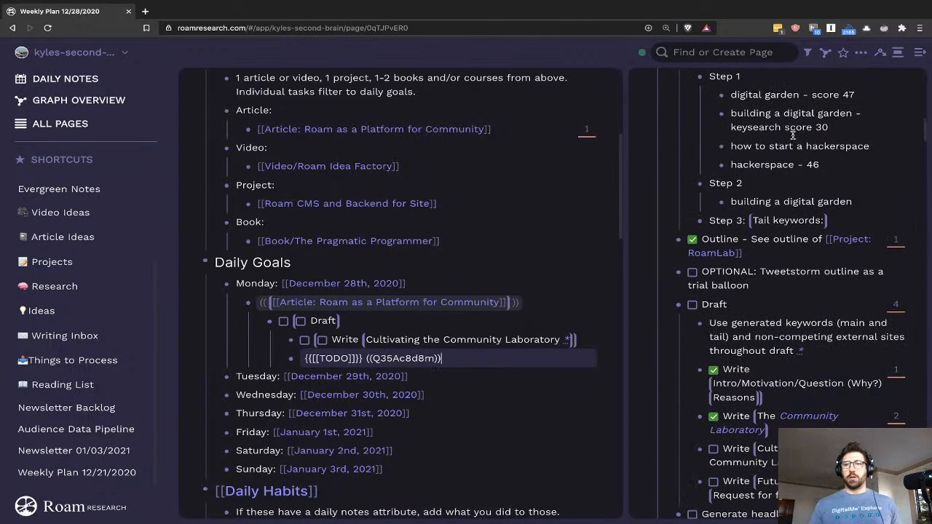
{"action": "scroll", "coordinate": [776, 193], "scroll_direction": "down", "scroll_amount": 1}
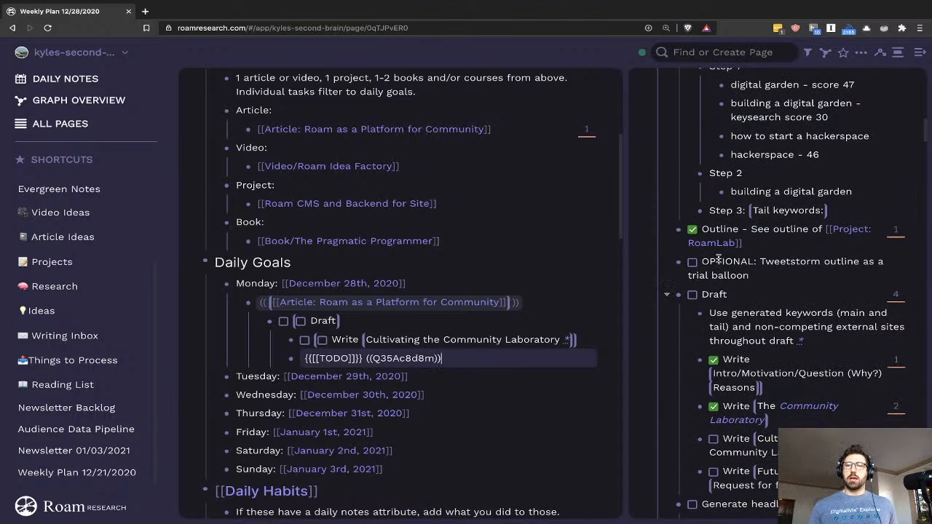
{"action": "scroll", "coordinate": [752, 257], "scroll_direction": "down", "scroll_amount": 2}
{"action": "scroll", "coordinate": [816, 270], "scroll_direction": "down", "scroll_amount": 1}
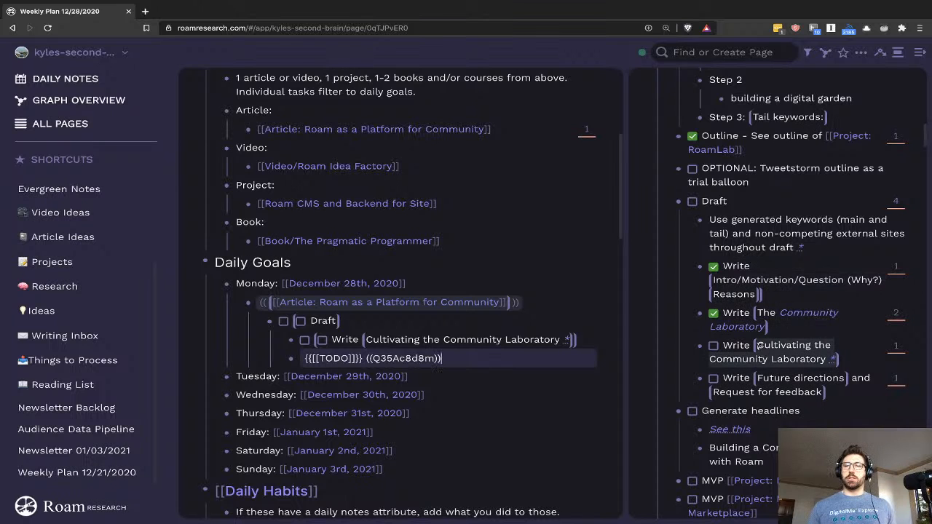
{"action": "scroll", "coordinate": [757, 350], "scroll_direction": "down", "scroll_amount": 2}
{"action": "scroll", "coordinate": [754, 276], "scroll_direction": "down", "scroll_amount": 5}
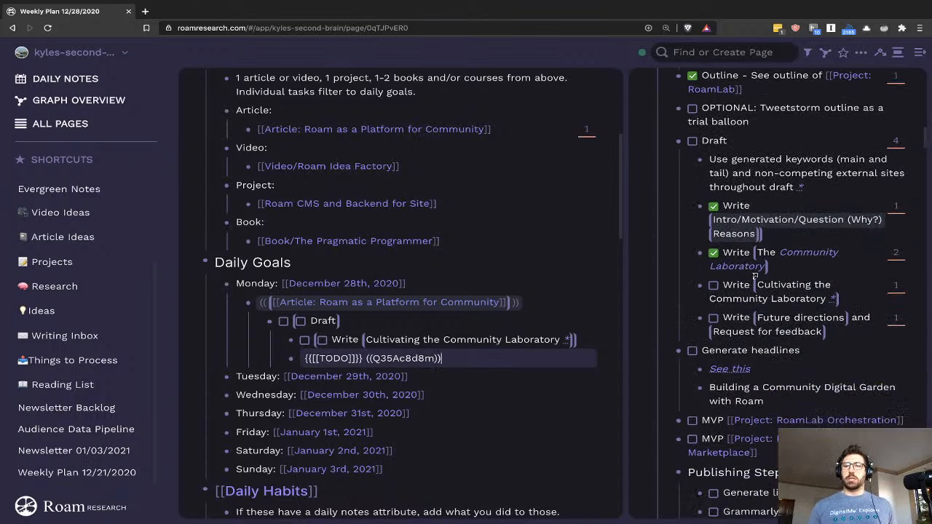
{"action": "scroll", "coordinate": [811, 268], "scroll_direction": "up", "scroll_amount": 5}
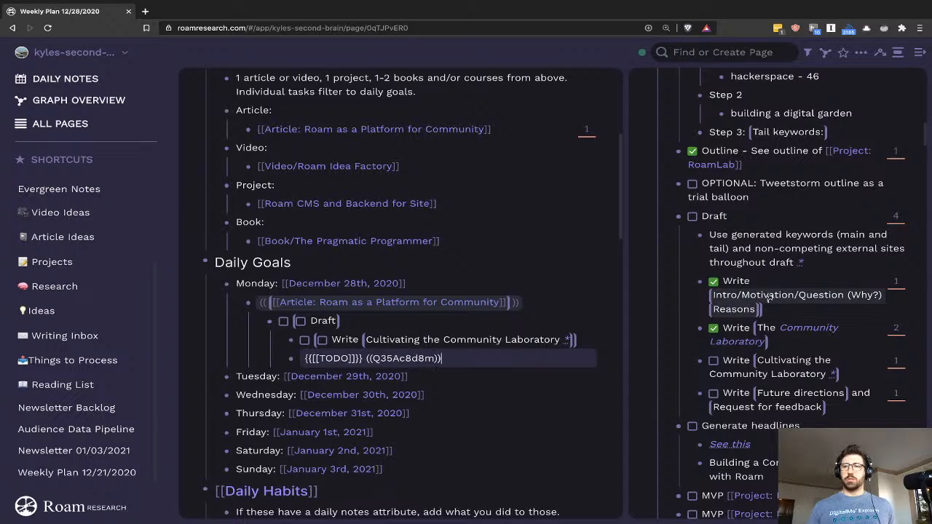
{"action": "scroll", "coordinate": [762, 295], "scroll_direction": "down", "scroll_amount": 10}
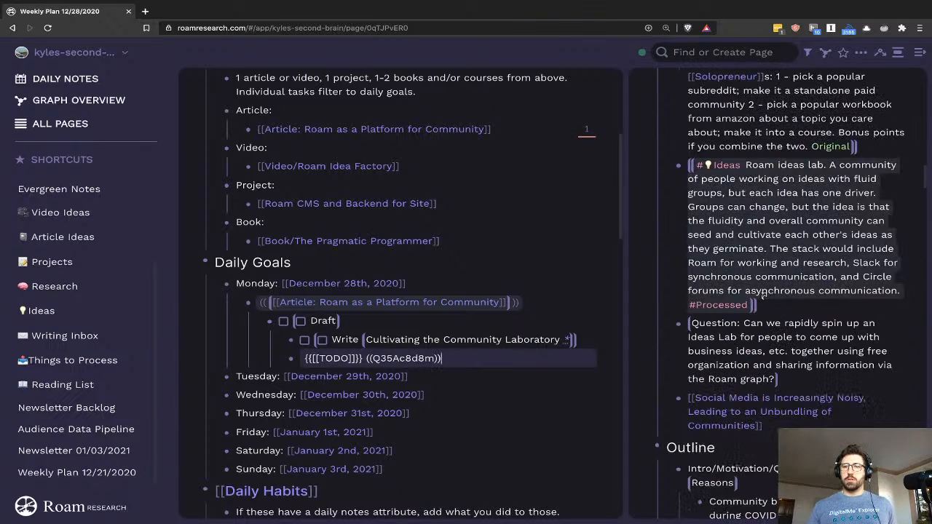
- Jump from the Draft checklist's "Intro/Motivation/Question (Why?) Reasons" reference to its source block in the article outline
{"action": "scroll", "coordinate": [764, 294], "scroll_direction": "down", "scroll_amount": 5}
{"action": "scroll", "coordinate": [768, 293], "scroll_direction": "up", "scroll_amount": 5}
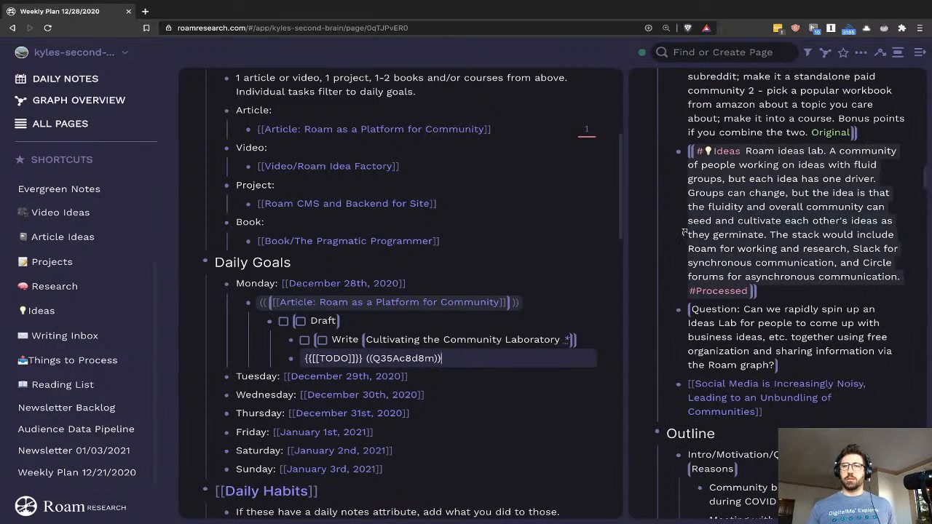
{"action": "scroll", "coordinate": [772, 290], "scroll_direction": "up", "scroll_amount": 3}
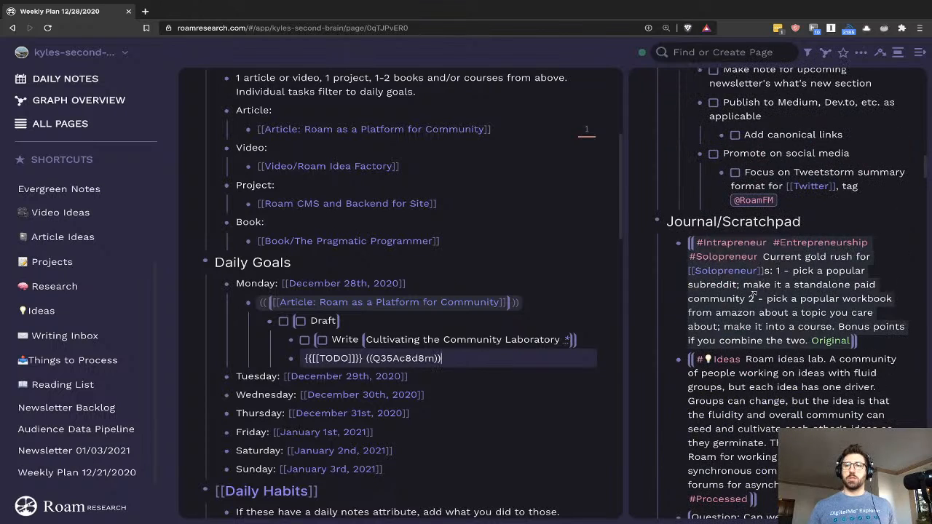
{"action": "scroll", "coordinate": [763, 294], "scroll_direction": "down", "scroll_amount": 5}
{"action": "scroll", "coordinate": [763, 295], "scroll_direction": "down", "scroll_amount": 3}
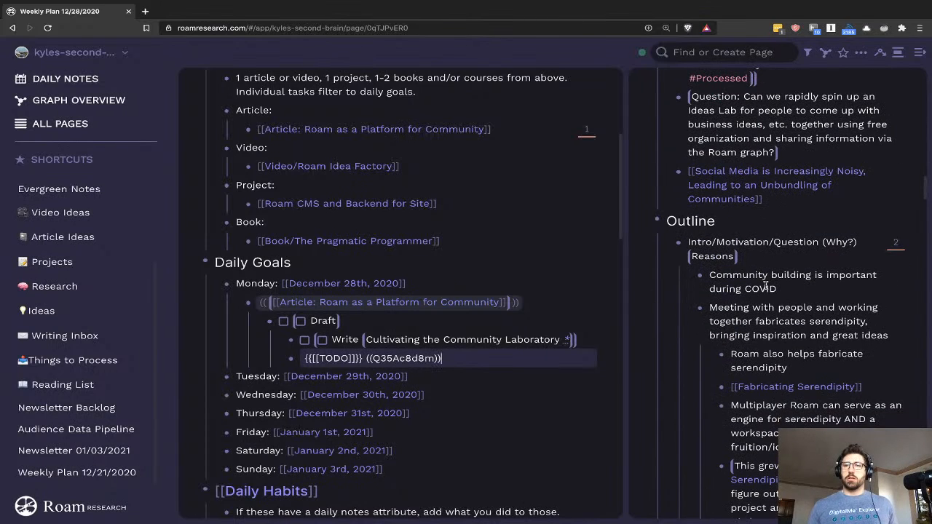
{"action": "scroll", "coordinate": [765, 281], "scroll_direction": "down", "scroll_amount": 2}
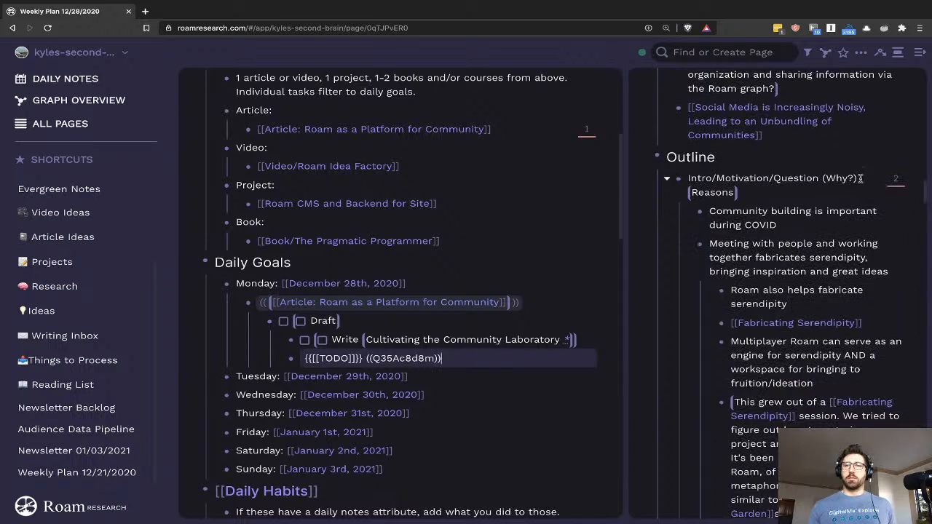
{"action": "scroll", "coordinate": [792, 230], "scroll_direction": "up", "scroll_amount": 10}
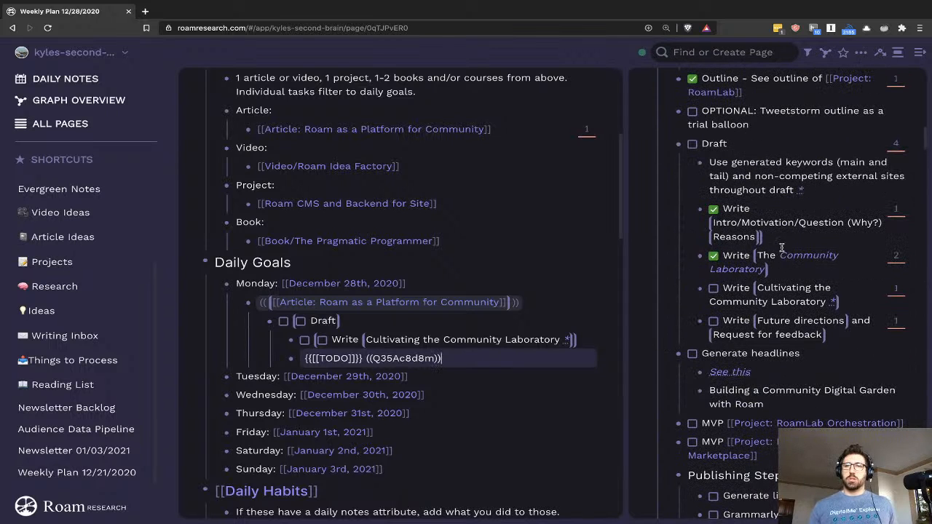
{"action": "right_click", "coordinate": [753, 223]}
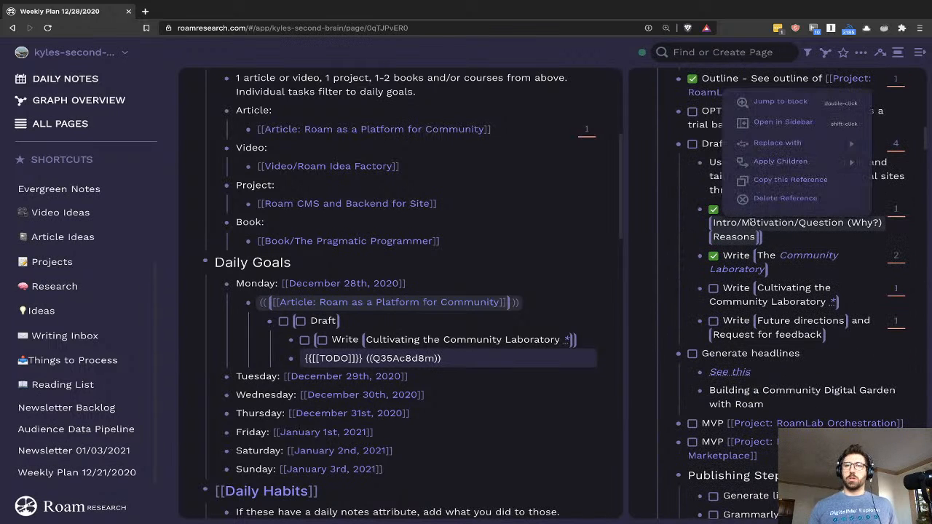
{"action": "left_click", "coordinate": [768, 109]}
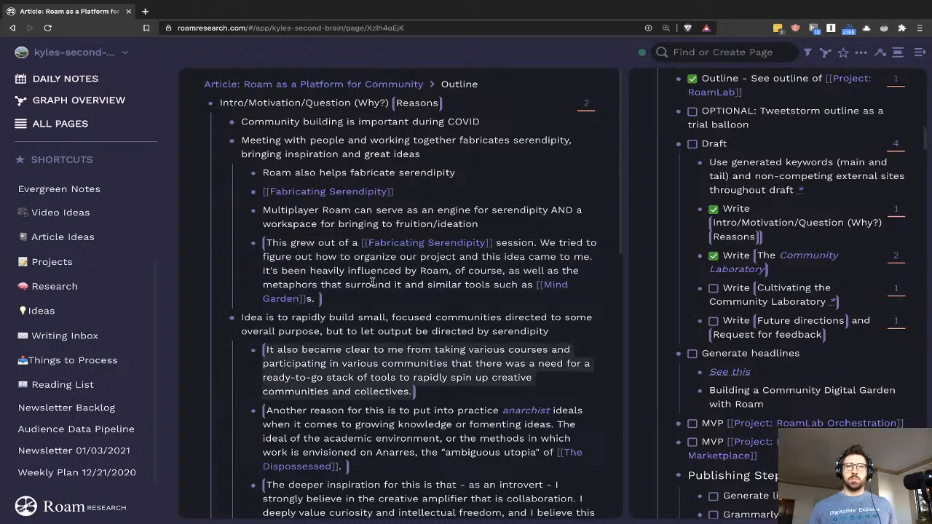
- Read through the outline notes nested under "Intro/Motivation/Question (Why?) Reasons", including the community-building idea and its supporting reasons
{"action": "scroll", "coordinate": [425, 275], "scroll_direction": "down", "scroll_amount": 2}
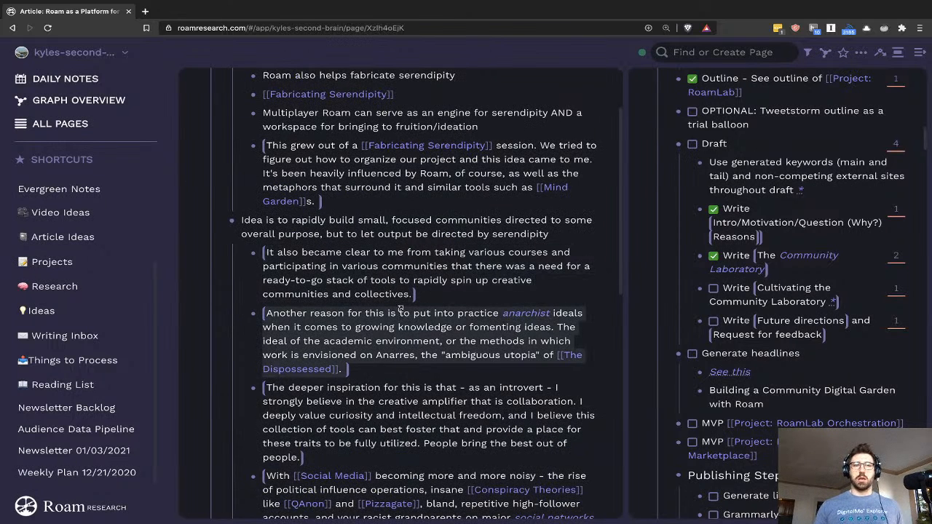
{"action": "scroll", "coordinate": [379, 280], "scroll_direction": "down", "scroll_amount": 3}
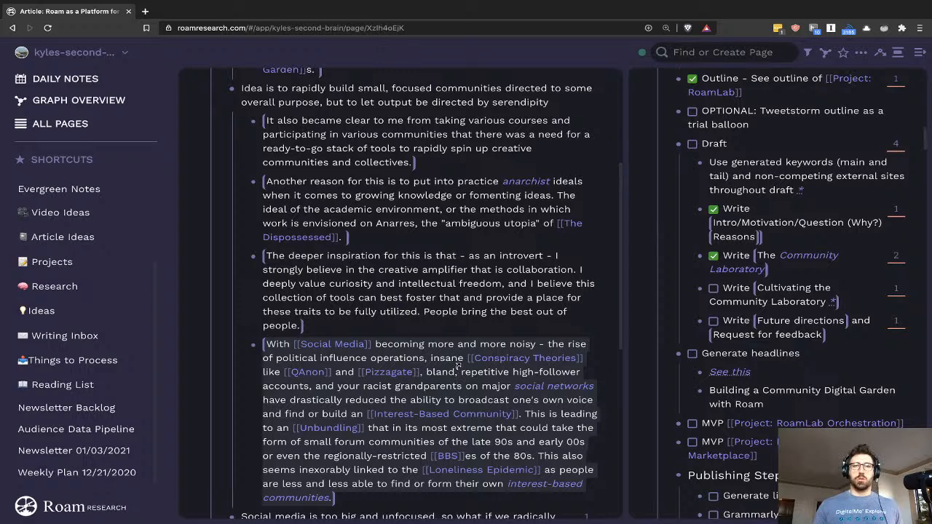
{"action": "scroll", "coordinate": [430, 284], "scroll_direction": "up", "scroll_amount": 1}
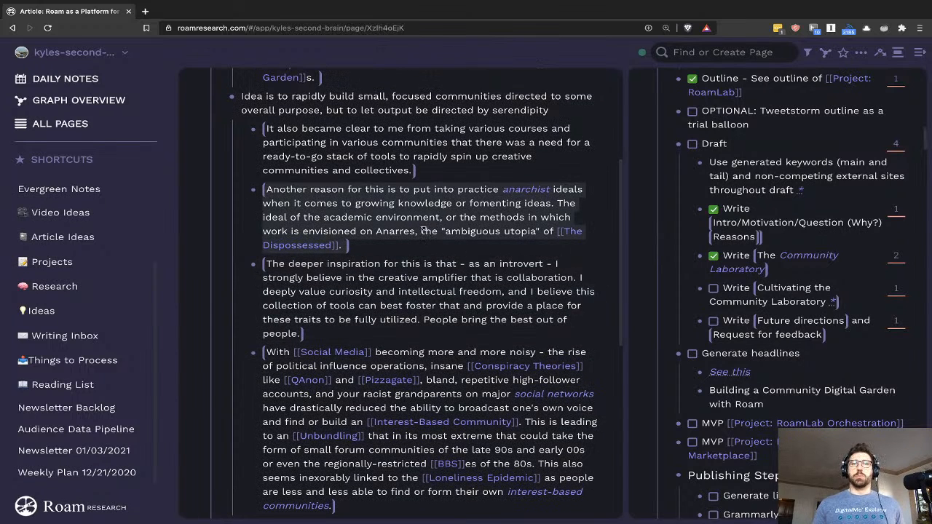
{"action": "scroll", "coordinate": [423, 231], "scroll_direction": "up", "scroll_amount": 3}
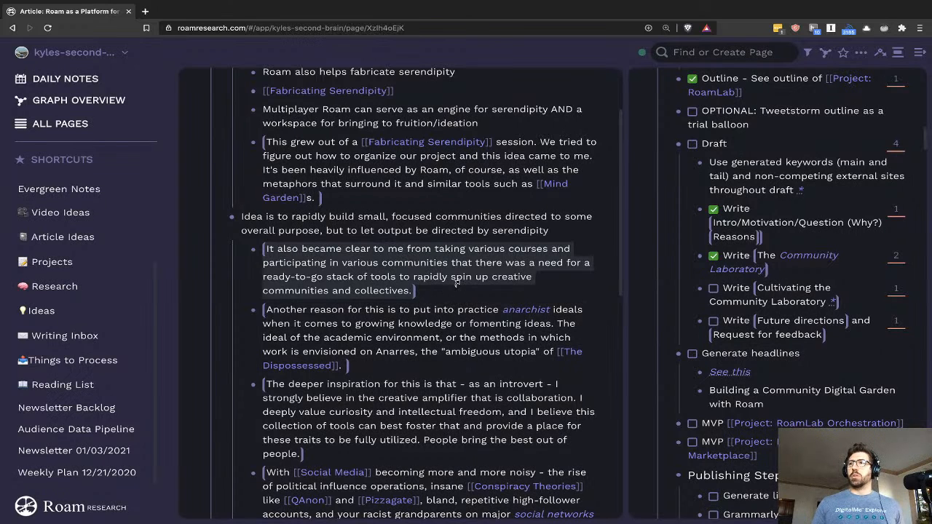
{"action": "scroll", "coordinate": [423, 295], "scroll_direction": "down", "scroll_amount": 1}
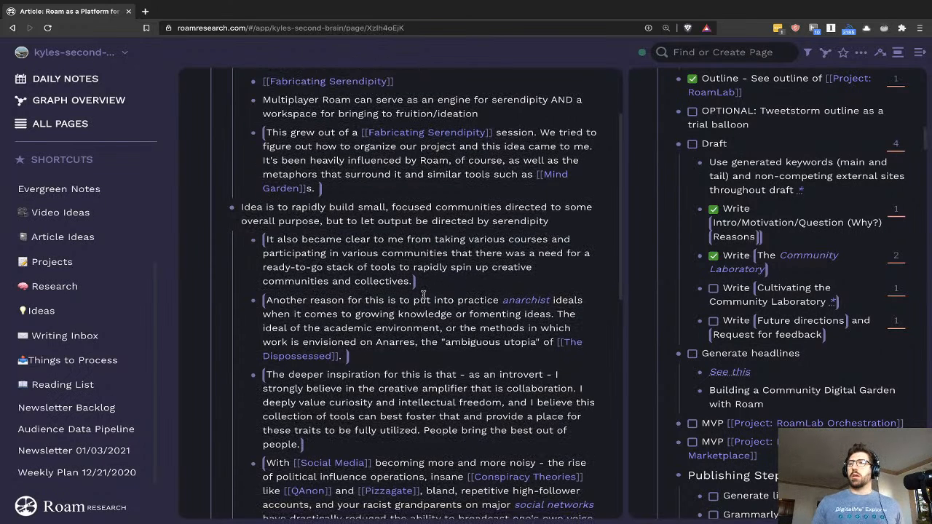
{"action": "scroll", "coordinate": [382, 277], "scroll_direction": "down", "scroll_amount": 2}
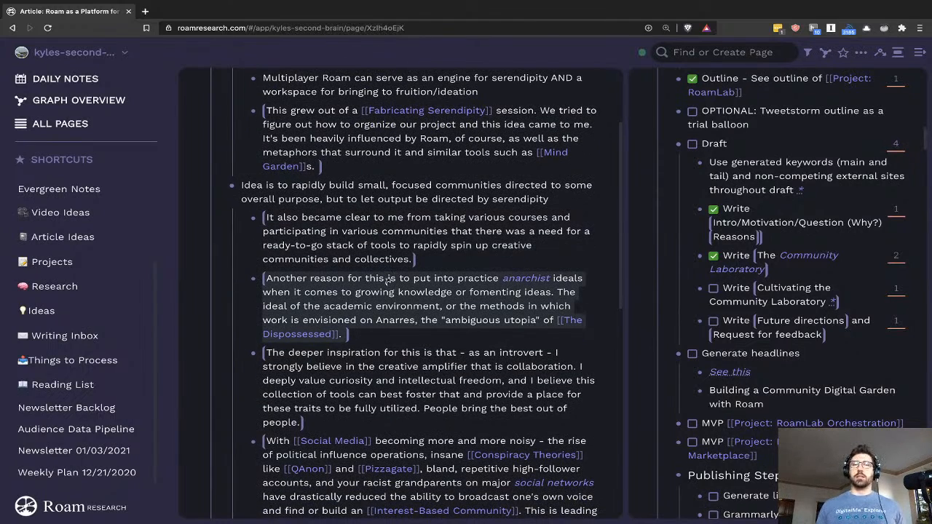
{"action": "scroll", "coordinate": [406, 290], "scroll_direction": "up", "scroll_amount": 4}
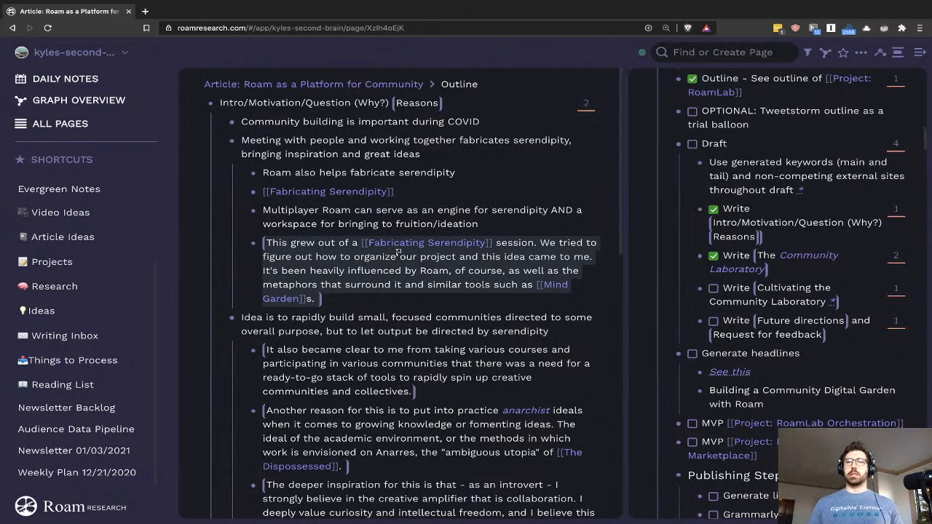
- Examine the article's publishing steps, Journal/Scratchpad, Outline and Draft sections to see how the notes feed into the draft
{"action": "scroll", "coordinate": [732, 295], "scroll_direction": "down", "scroll_amount": 2}
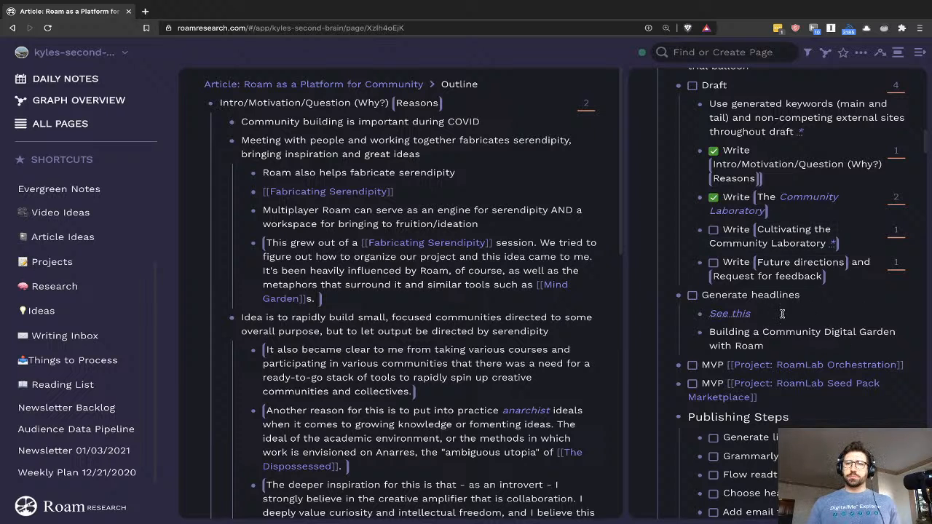
{"action": "scroll", "coordinate": [783, 313], "scroll_direction": "down", "scroll_amount": 3}
{"action": "scroll", "coordinate": [808, 320], "scroll_direction": "down", "scroll_amount": 5}
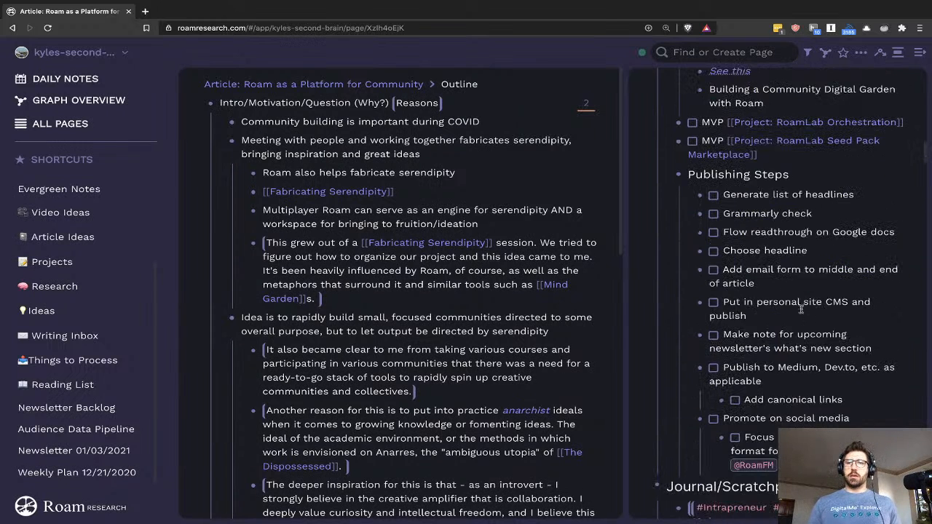
{"action": "scroll", "coordinate": [776, 306], "scroll_direction": "down", "scroll_amount": 2}
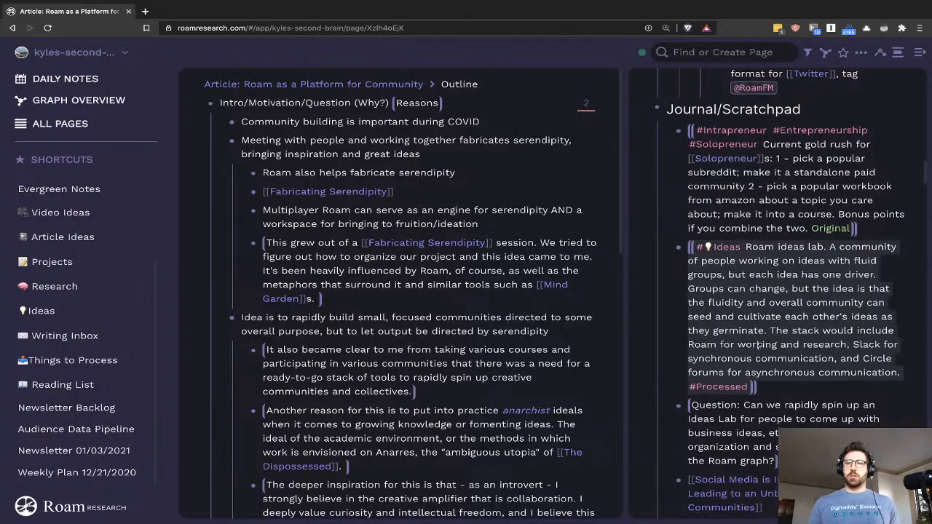
{"action": "scroll", "coordinate": [776, 311], "scroll_direction": "down", "scroll_amount": 10}
{"action": "scroll", "coordinate": [757, 327], "scroll_direction": "down", "scroll_amount": 15}
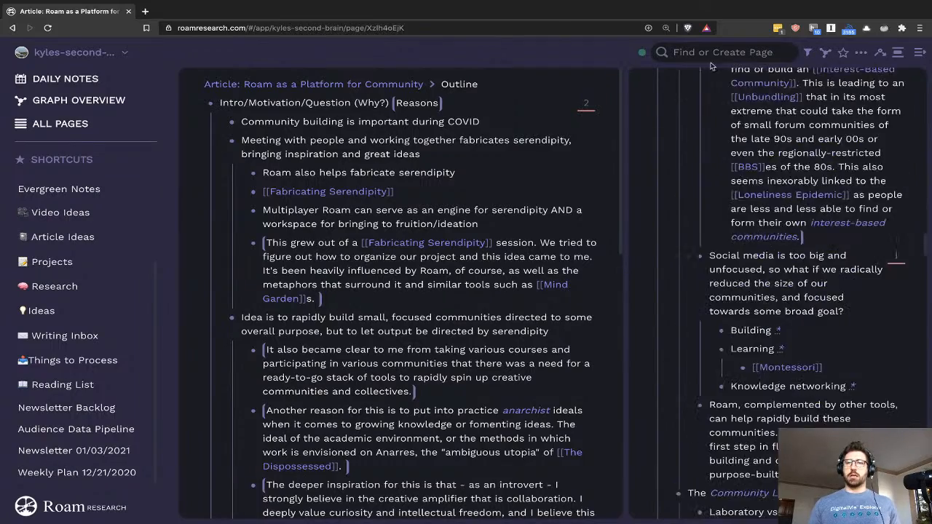
{"action": "scroll", "coordinate": [740, 299], "scroll_direction": "down", "scroll_amount": 10}
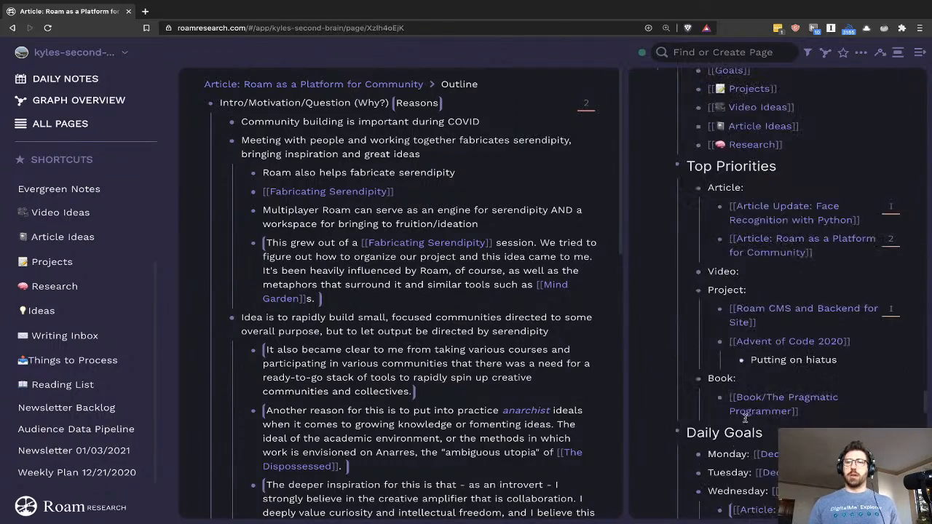
{"action": "scroll", "coordinate": [721, 335], "scroll_direction": "up", "scroll_amount": 8}
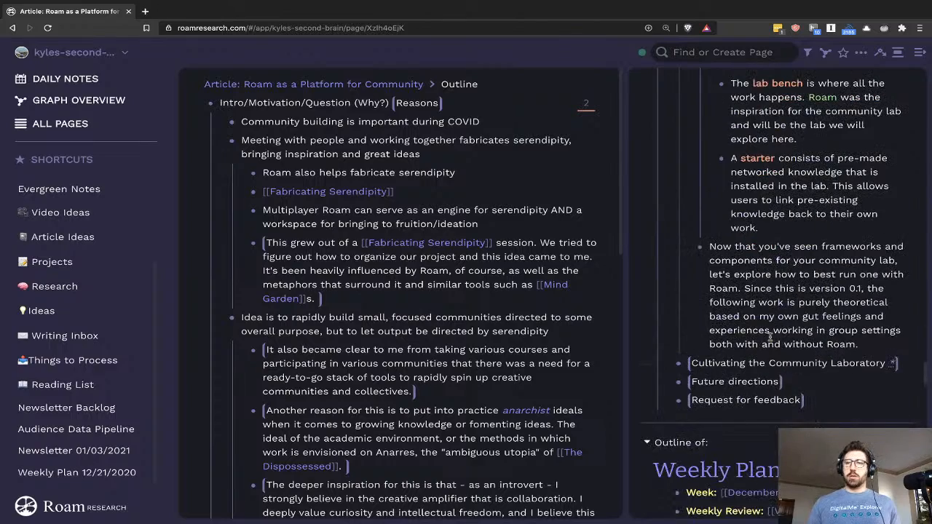
{"action": "scroll", "coordinate": [764, 305], "scroll_direction": "up", "scroll_amount": 10}
{"action": "scroll", "coordinate": [757, 278], "scroll_direction": "down", "scroll_amount": 10}
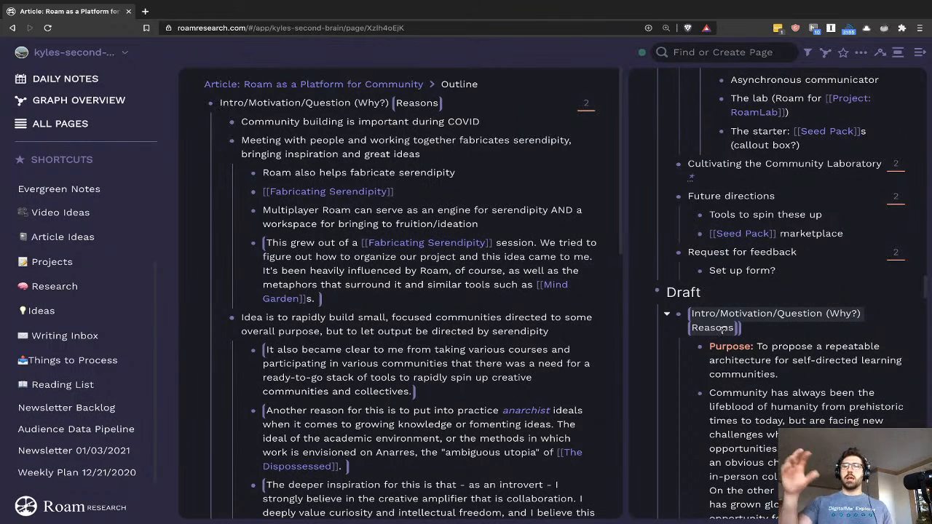
{"action": "scroll", "coordinate": [778, 361], "scroll_direction": "down", "scroll_amount": 5}
{"action": "scroll", "coordinate": [778, 361], "scroll_direction": "up", "scroll_amount": 15}
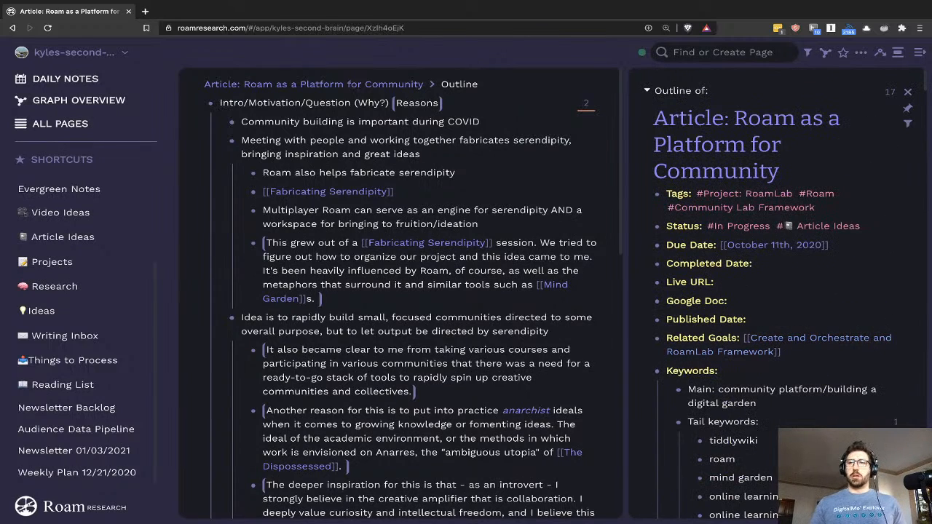
- Return to the Weekly Plan 12/28/2020 page and close the side outline of "Article: Roam as a Platform for Community"
{"action": "left_click", "coordinate": [12, 29]}
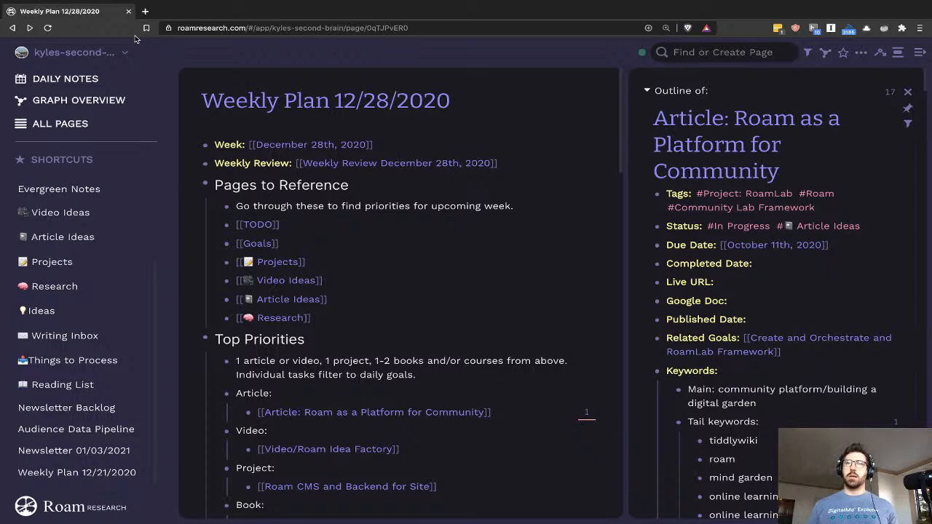
{"action": "scroll", "coordinate": [442, 223], "scroll_direction": "down", "scroll_amount": 5}
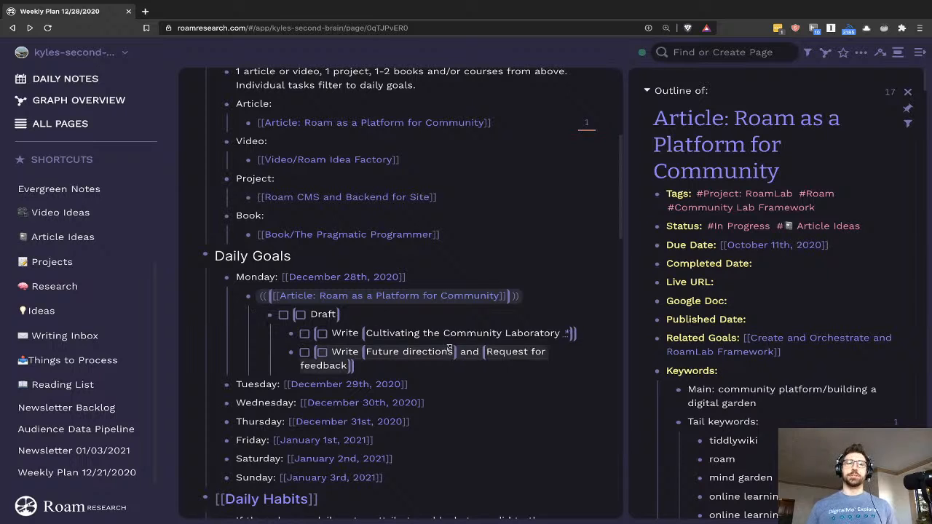
{"action": "scroll", "coordinate": [451, 345], "scroll_direction": "down", "scroll_amount": 1}
{"action": "scroll", "coordinate": [635, 313], "scroll_direction": "down", "scroll_amount": 3}
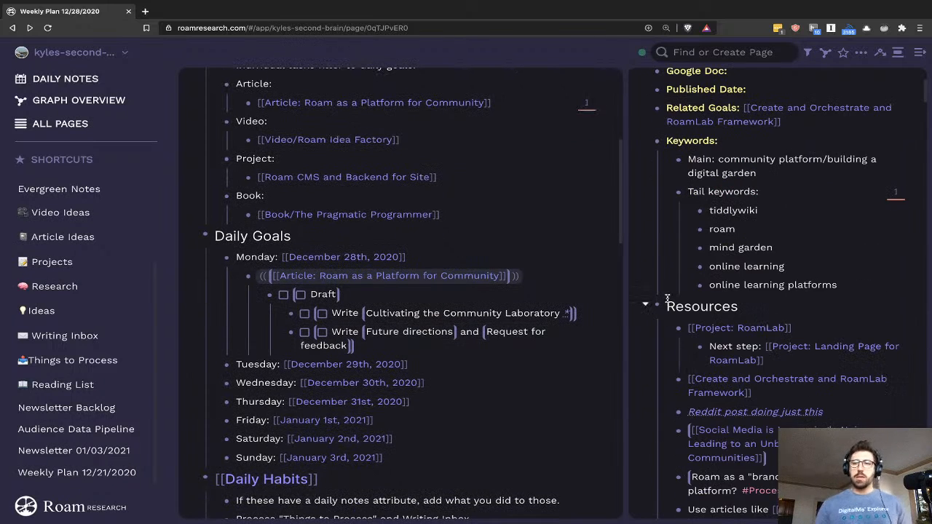
{"action": "scroll", "coordinate": [625, 313], "scroll_direction": "up", "scroll_amount": 2}
{"action": "scroll", "coordinate": [677, 295], "scroll_direction": "up", "scroll_amount": 3}
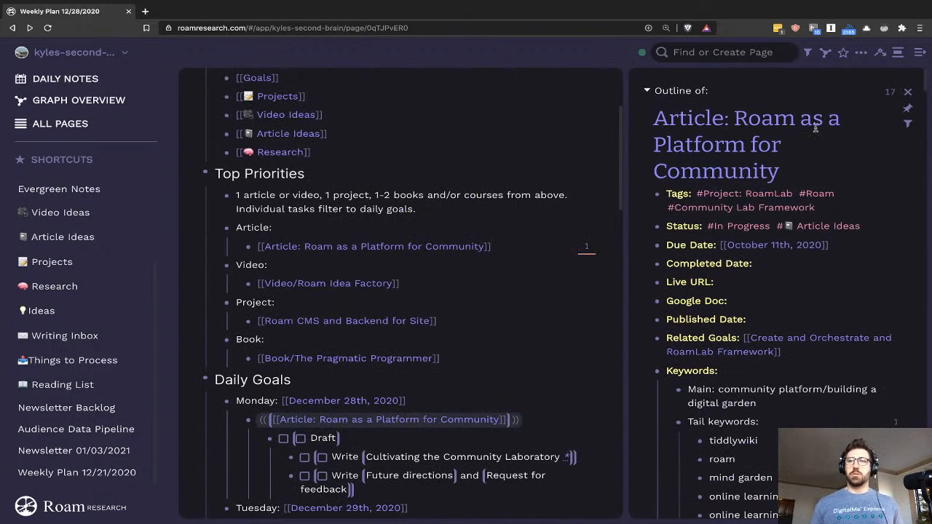
{"action": "left_click", "coordinate": [908, 93]}
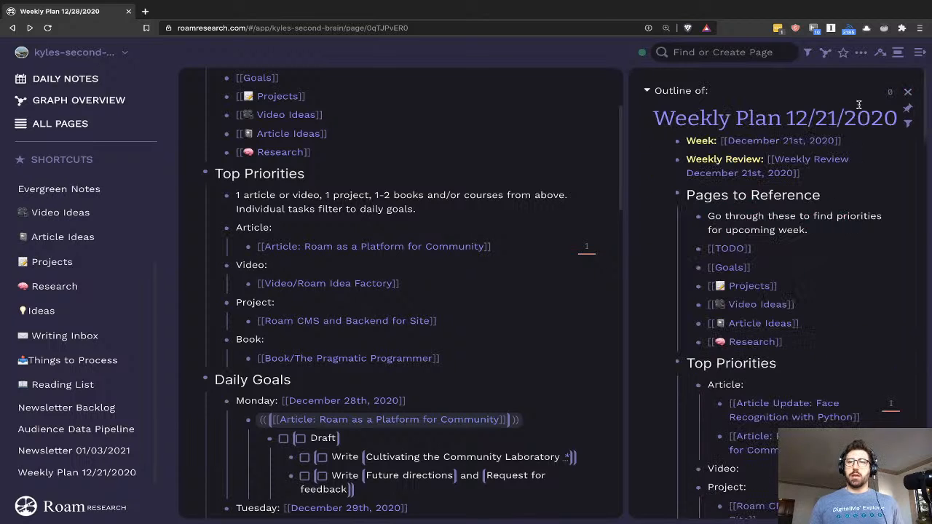
- Delete the "Article: Roam as a Platform for Community" reference under Sunday, December 27th, in the Weekly Plan 12/21/2020 daily goals
{"action": "scroll", "coordinate": [768, 301], "scroll_direction": "down", "scroll_amount": 9}
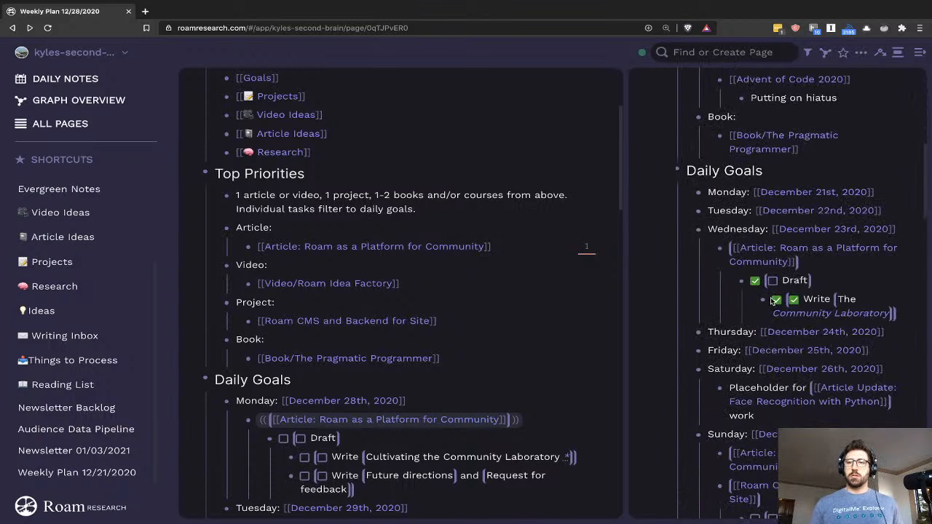
{"action": "scroll", "coordinate": [769, 301], "scroll_direction": "down", "scroll_amount": 4}
{"action": "scroll", "coordinate": [770, 296], "scroll_direction": "up", "scroll_amount": 3}
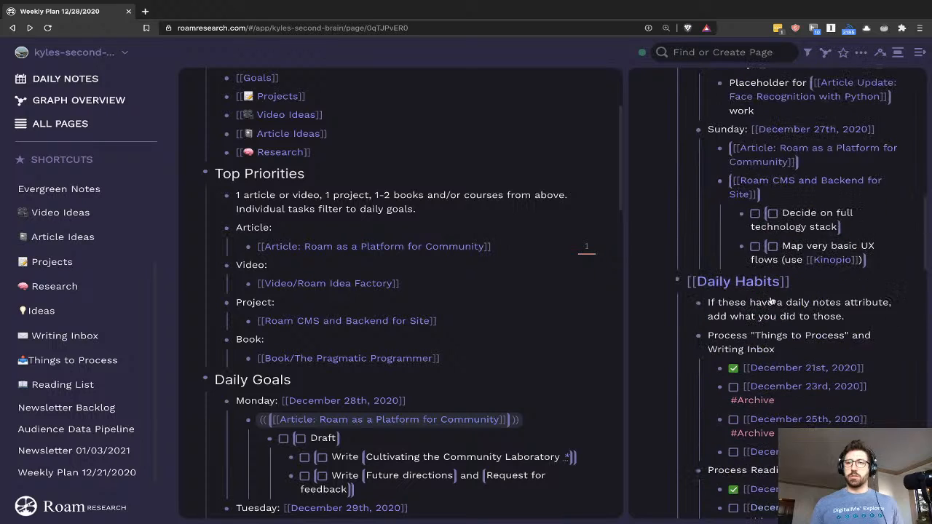
{"action": "scroll", "coordinate": [770, 296], "scroll_direction": "up", "scroll_amount": 2}
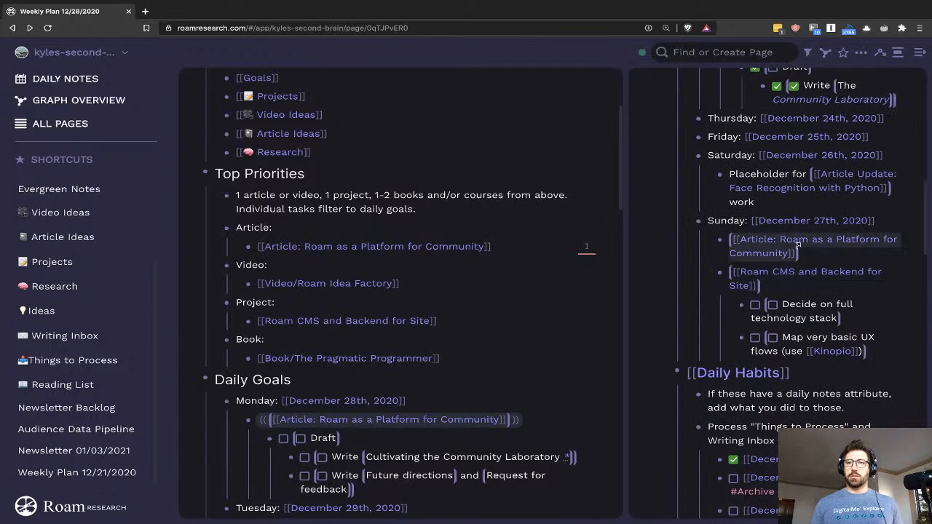
{"action": "left_click", "coordinate": [818, 250]}
{"action": "key", "text": "ctrl+a"}
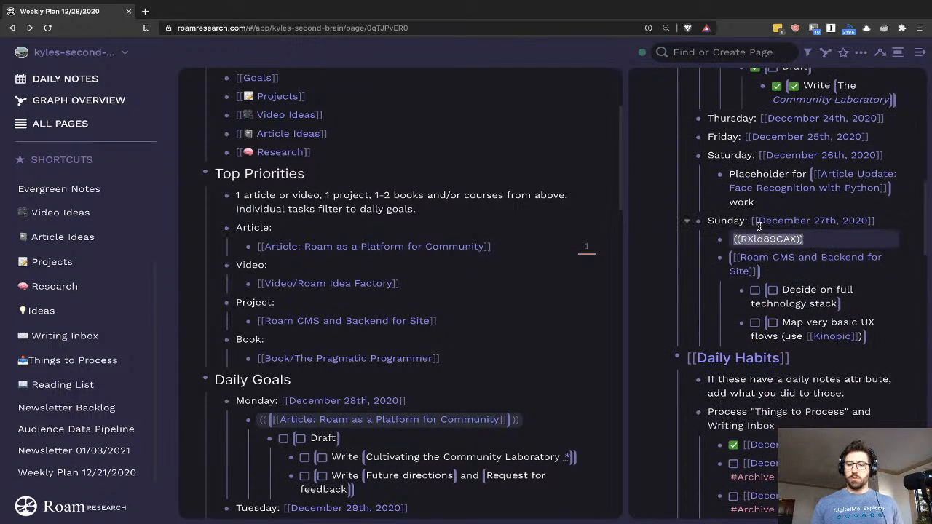
{"action": "key", "text": "BackSpace"}
{"action": "key", "text": "BackSpace"}
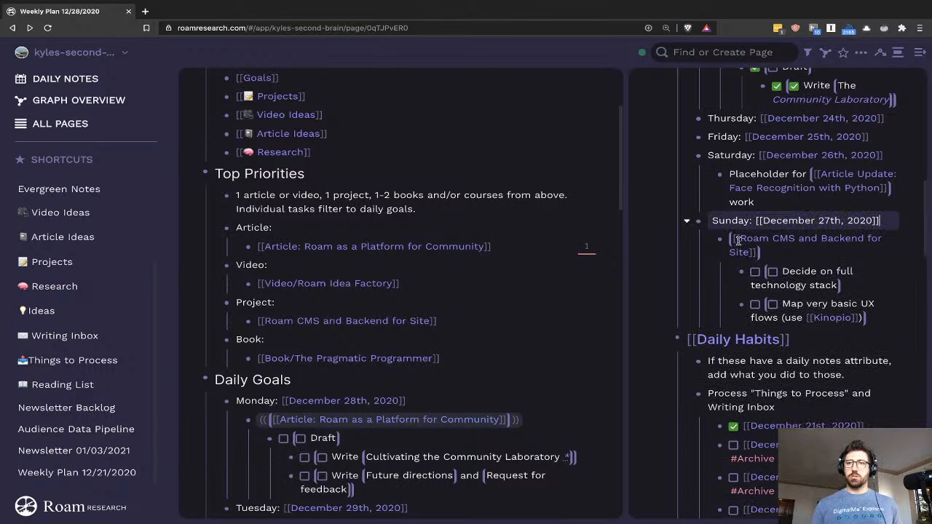
{"action": "scroll", "coordinate": [736, 195], "scroll_direction": "up", "scroll_amount": 3}
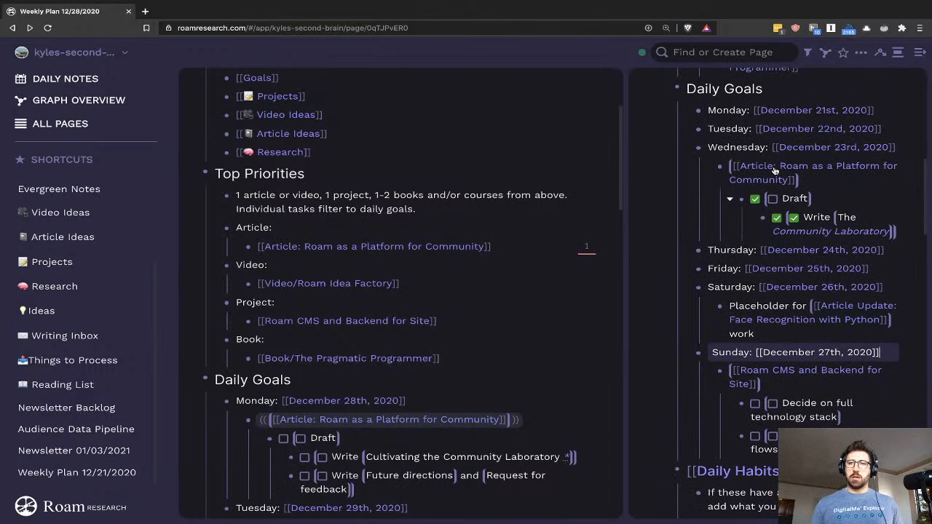
{"action": "scroll", "coordinate": [662, 204], "scroll_direction": "up", "scroll_amount": 1}
{"action": "scroll", "coordinate": [571, 229], "scroll_direction": "down", "scroll_amount": 5}
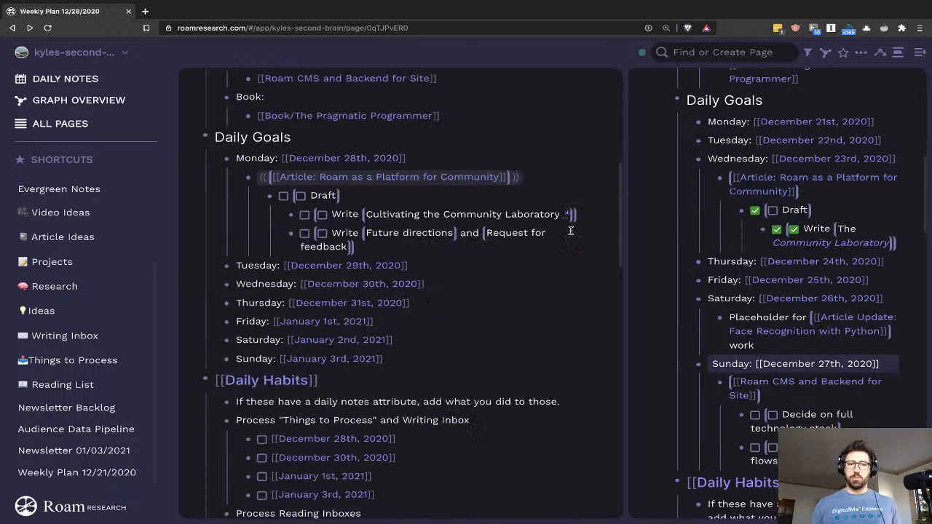
{"action": "scroll", "coordinate": [570, 230], "scroll_direction": "up", "scroll_amount": 1}
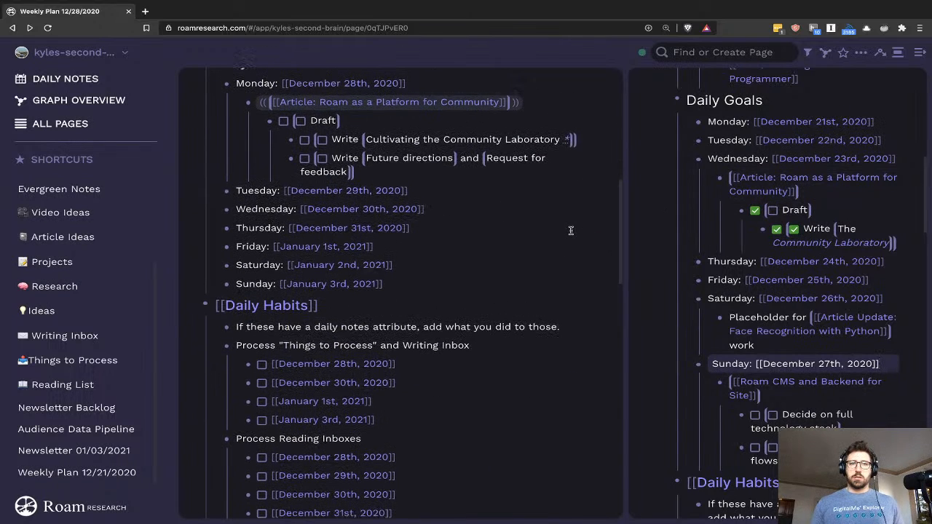
{"action": "left_click", "coordinate": [454, 162]}
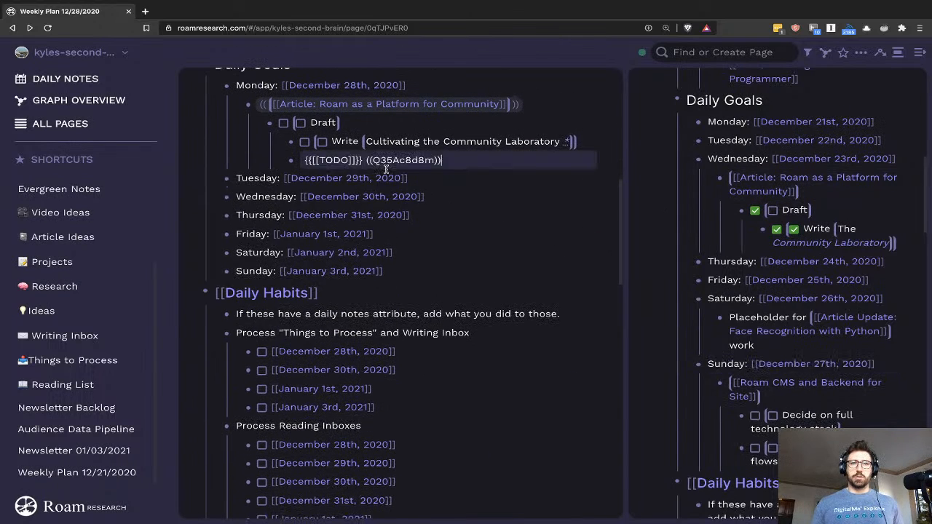
{"action": "key", "text": "Escape"}
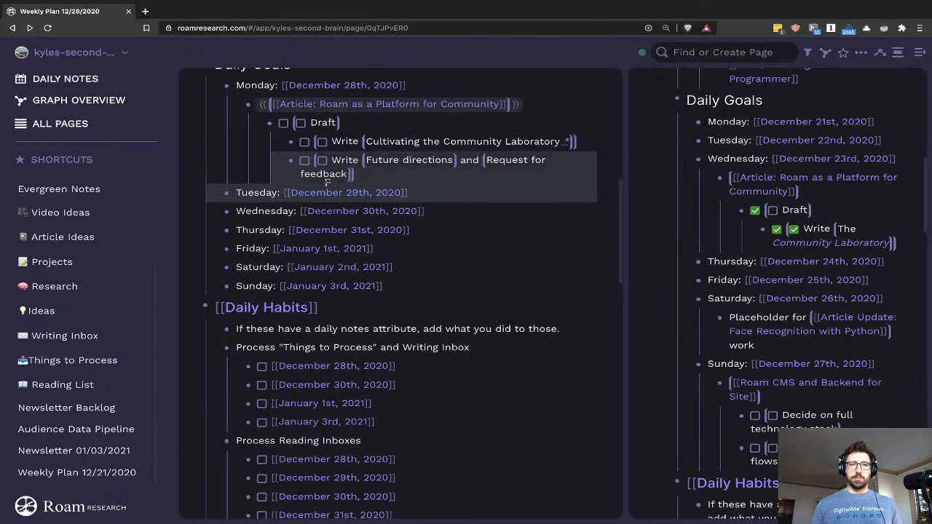
{"action": "right_click", "coordinate": [401, 169]}
{"action": "left_click", "coordinate": [557, 182]}
{"action": "left_click", "coordinate": [472, 165]}
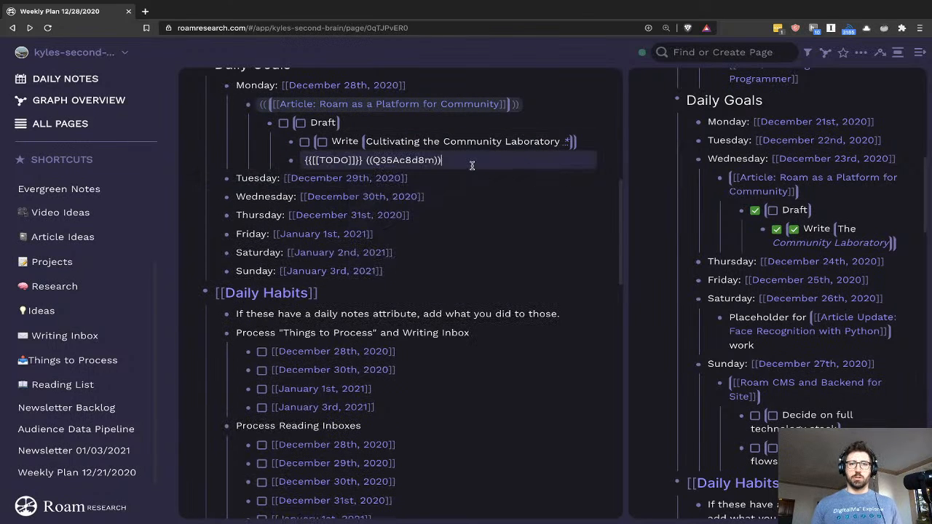
{"action": "key", "text": "ctrl+a"}
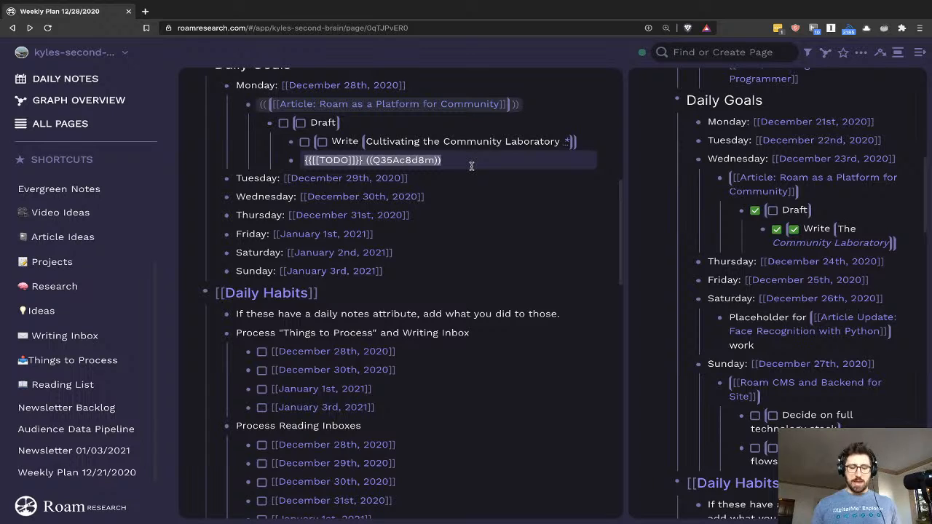
{"action": "left_click", "coordinate": [421, 123]}
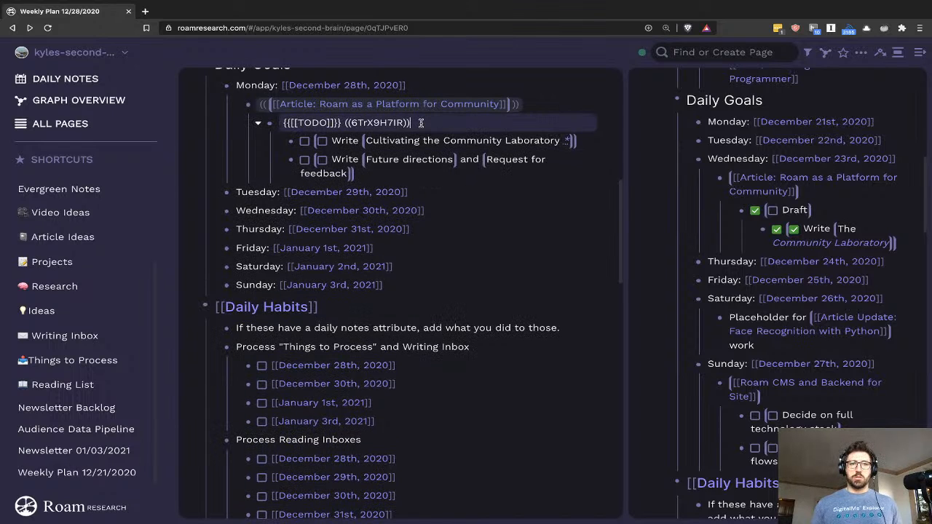
{"action": "key", "text": "ctrl+a"}
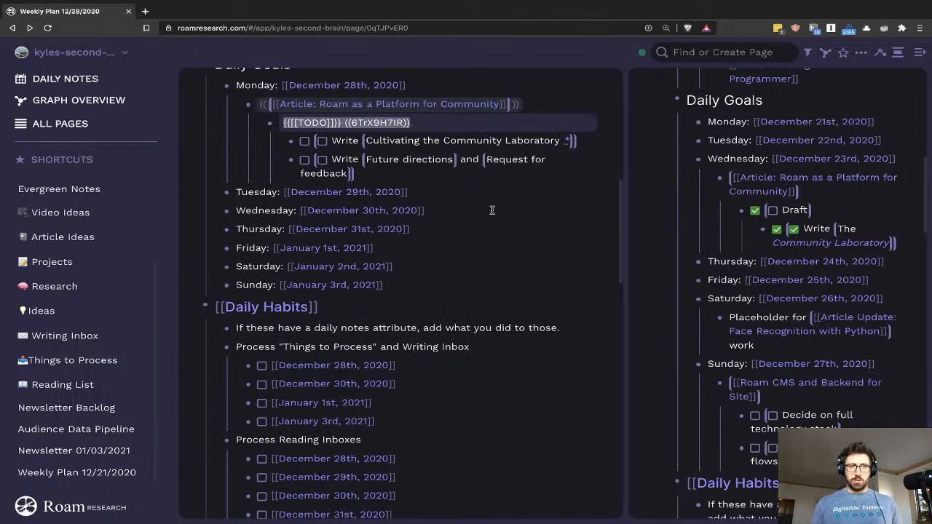
{"action": "left_click", "coordinate": [466, 193]}
- Copy the block reference of the Top Priorities article "Roam as a Platform for Community" and create an empty nested block under Wednesday, December 30th
{"action": "scroll", "coordinate": [239, 251], "scroll_direction": "up", "scroll_amount": 5}
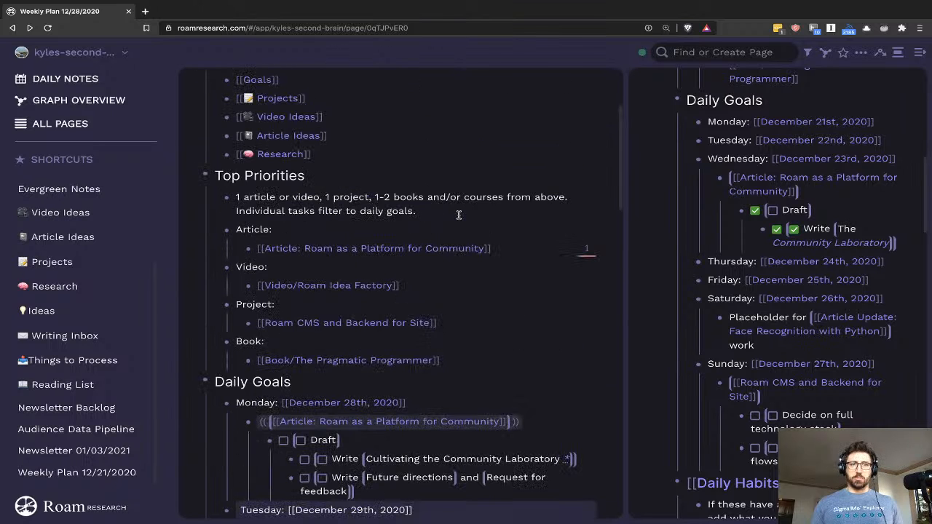
{"action": "right_click", "coordinate": [247, 251]}
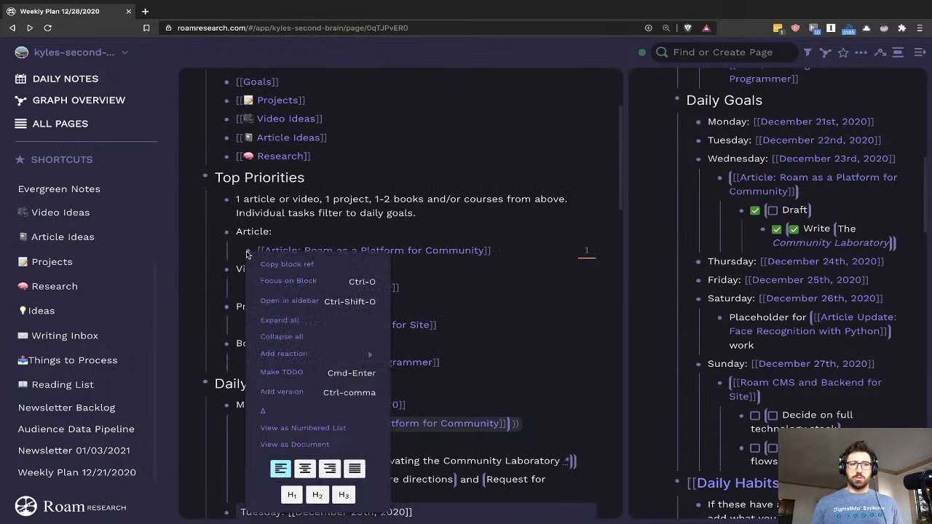
{"action": "left_click", "coordinate": [268, 264]}
{"action": "scroll", "coordinate": [375, 253], "scroll_direction": "down", "scroll_amount": 6}
{"action": "scroll", "coordinate": [377, 253], "scroll_direction": "up", "scroll_amount": 1}
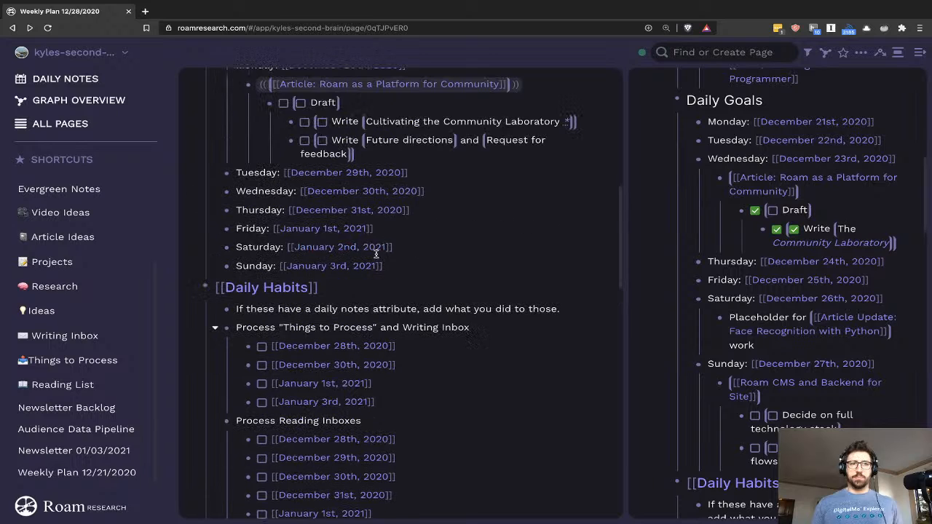
{"action": "left_click", "coordinate": [437, 192]}
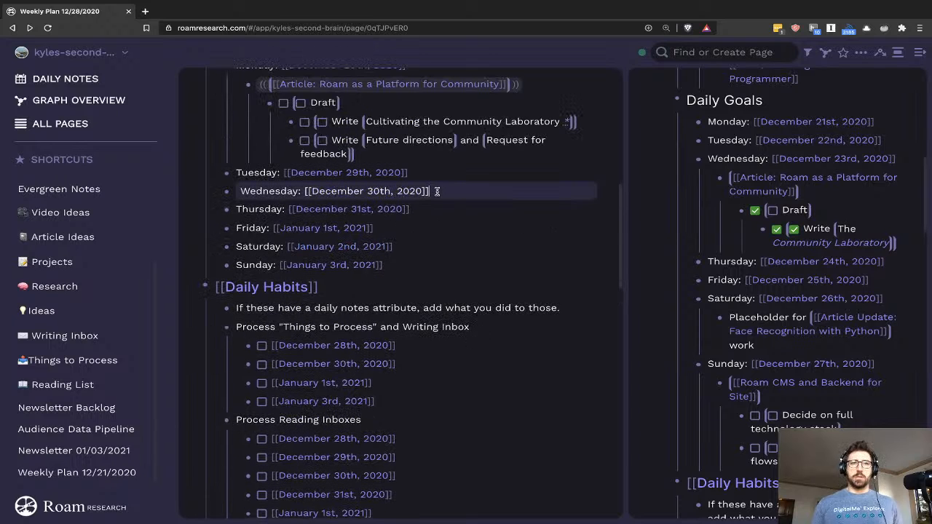
{"action": "key", "text": "Return"}
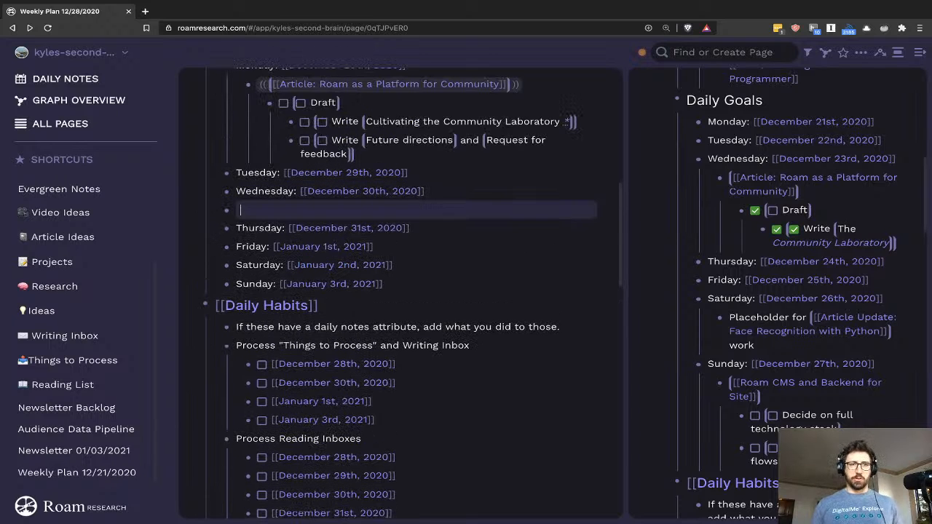
{"action": "key", "text": "Tab"}
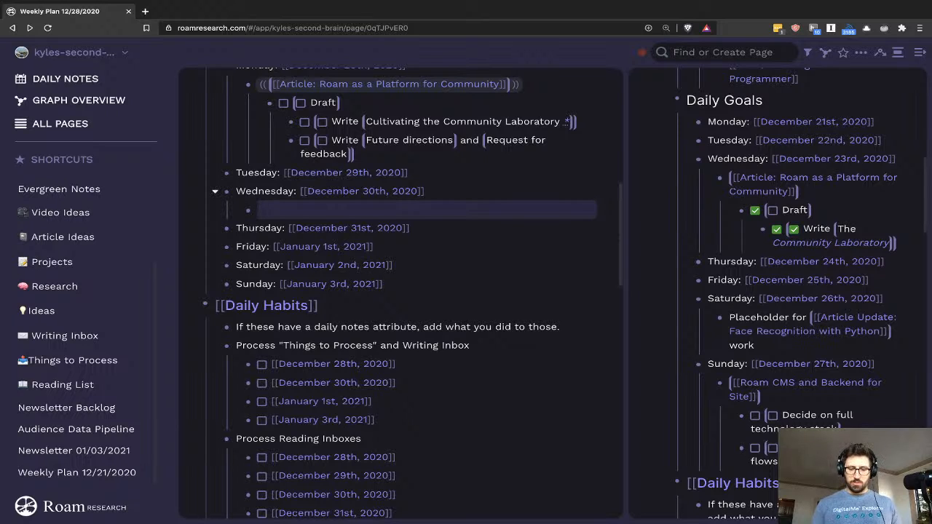
- Fill the nested block under Wednesday, December 30th with the copied article block reference, keeping only one pair of double parentheses around it
{"action": "type", "text": "(("}
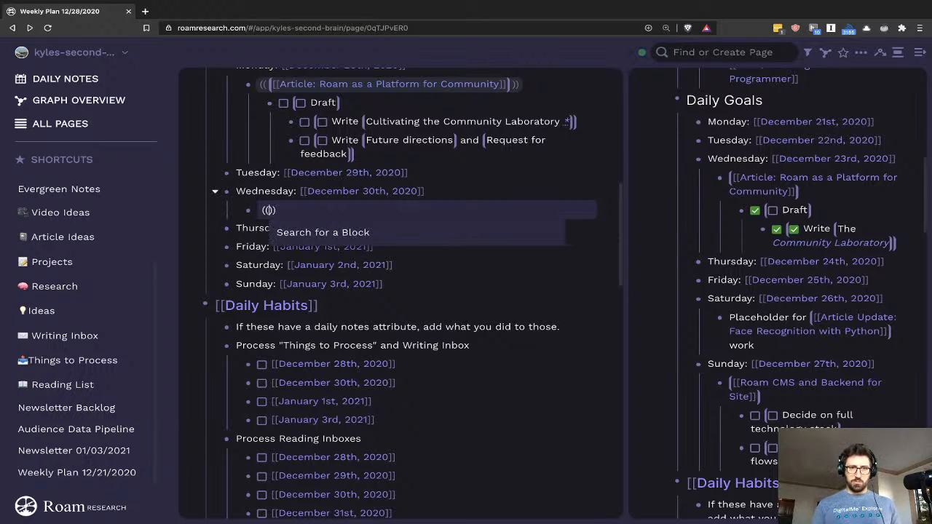
{"action": "key", "text": "ctrl+v"}
{"action": "key", "text": "Right"}
{"action": "key", "text": "Right"}
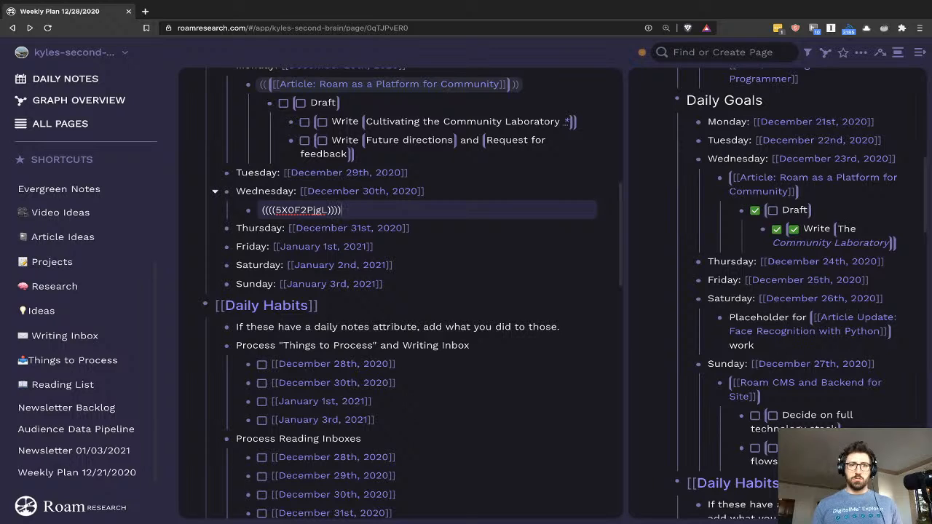
{"action": "key", "text": "BackSpace"}
{"action": "key", "text": "BackSpace"}
{"action": "key", "text": "Home"}
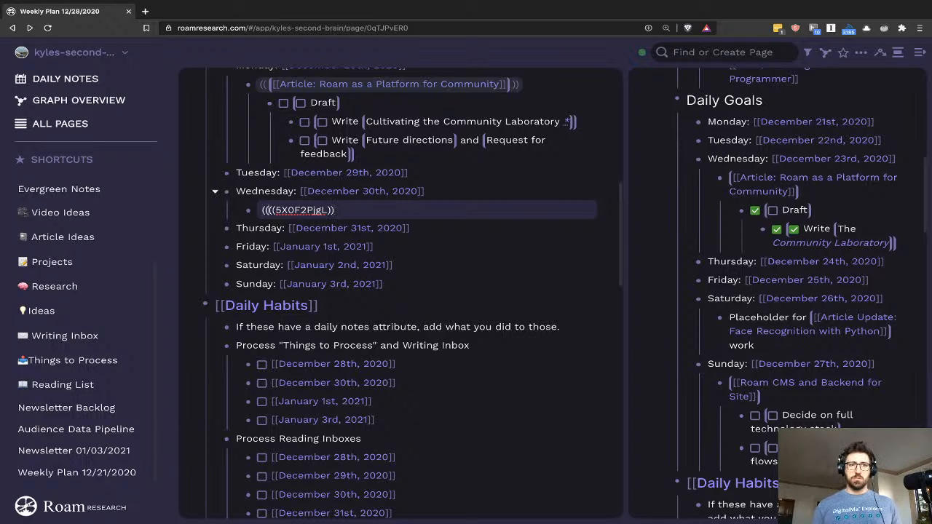
{"action": "key", "text": "Delete"}
{"action": "key", "text": "Delete"}
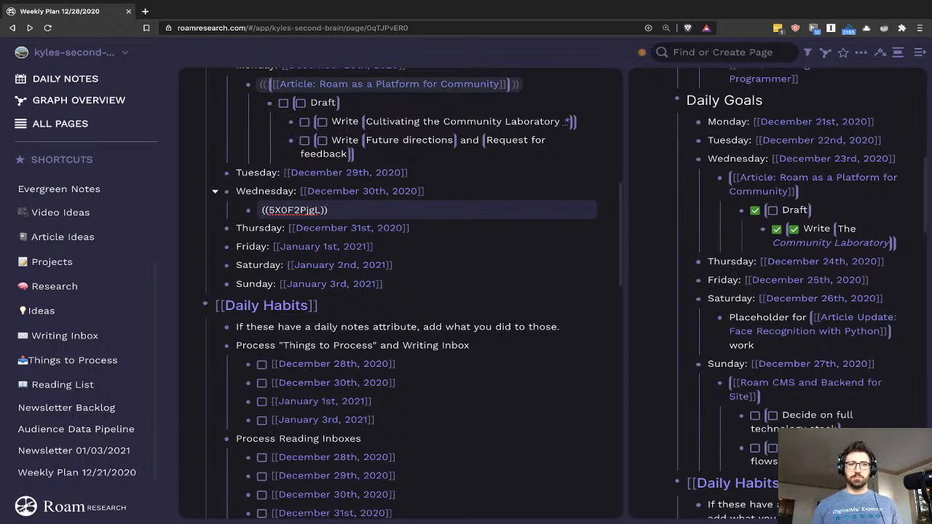
{"action": "key", "text": "End"}
- Add a block nested under Wednesday's article reference and try to copy Monday's Draft TODO into it
{"action": "key", "text": "Return"}
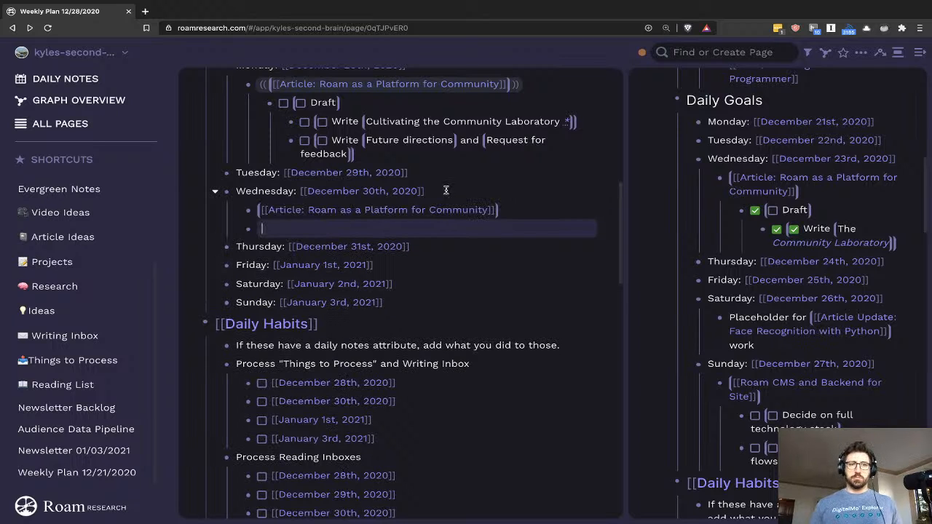
{"action": "left_click", "coordinate": [447, 102]}
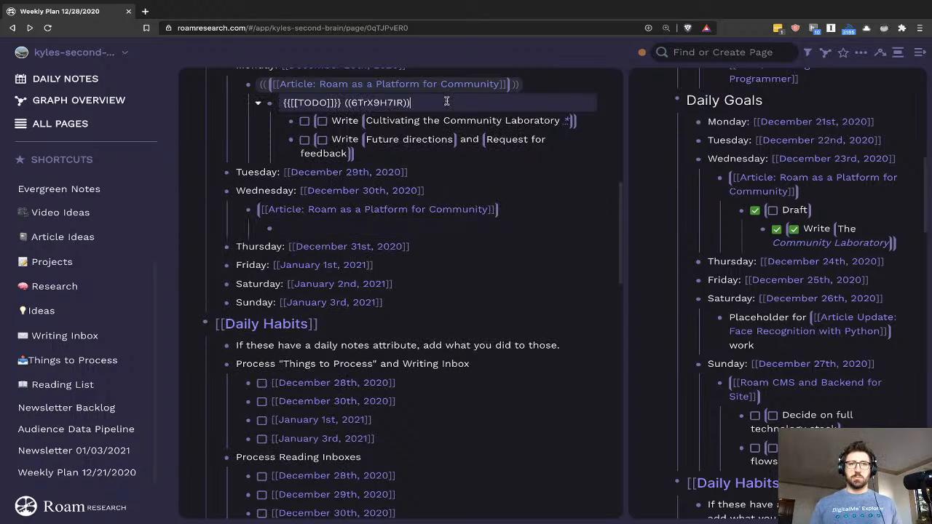
{"action": "key", "text": "ctrl+a"}
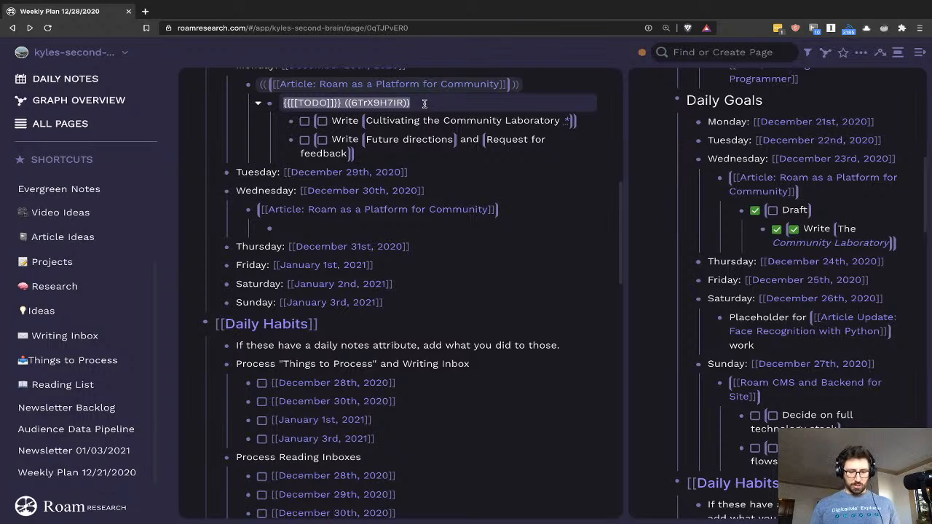
{"action": "key", "text": "ctrl+c"}
{"action": "left_click", "coordinate": [370, 229]}
{"action": "key", "text": "ctrl+v"}
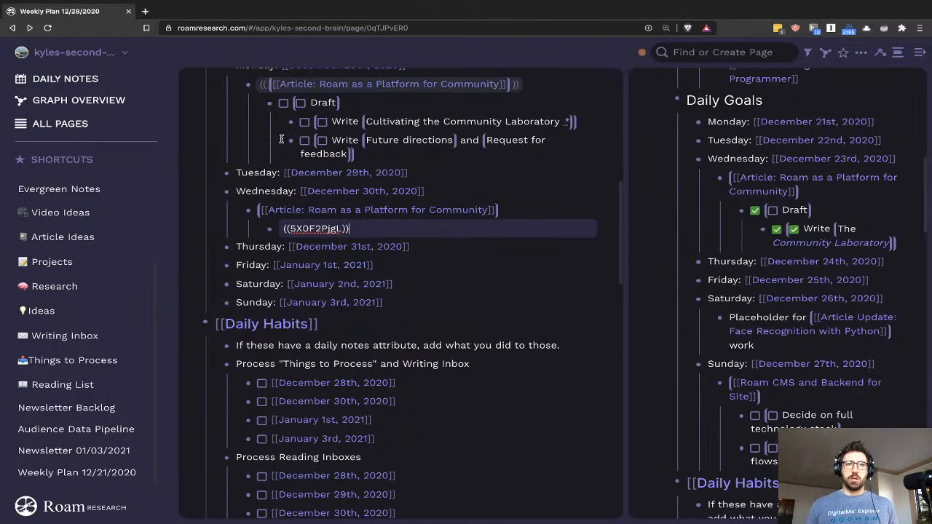
{"action": "mouse_move", "coordinate": [290, 143]}
{"action": "left_mouse_down"}
{"action": "mouse_move", "coordinate": [291, 243]}
{"action": "mouse_move", "coordinate": [302, 233]}
{"action": "mouse_move", "coordinate": [298, 241]}
{"action": "mouse_move", "coordinate": [295, 141]}
{"action": "left_mouse_up"}
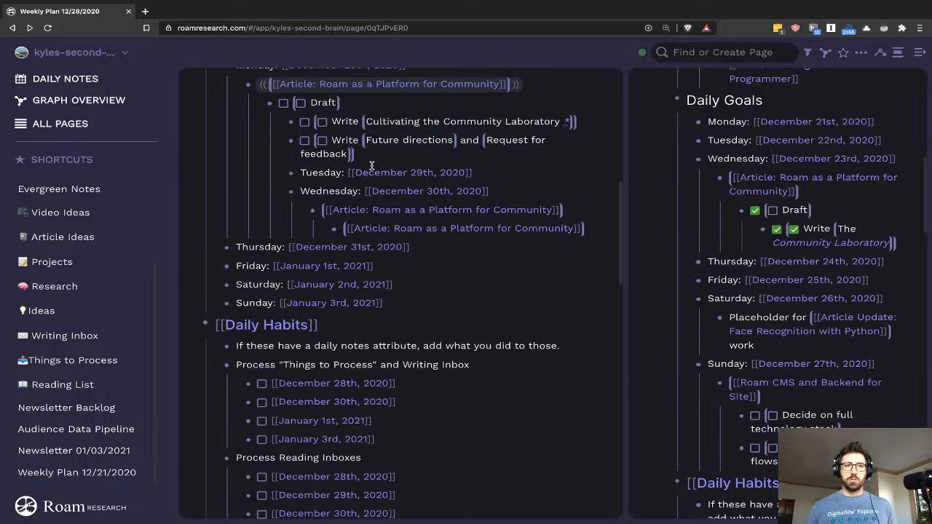
{"action": "left_click", "coordinate": [392, 156]}
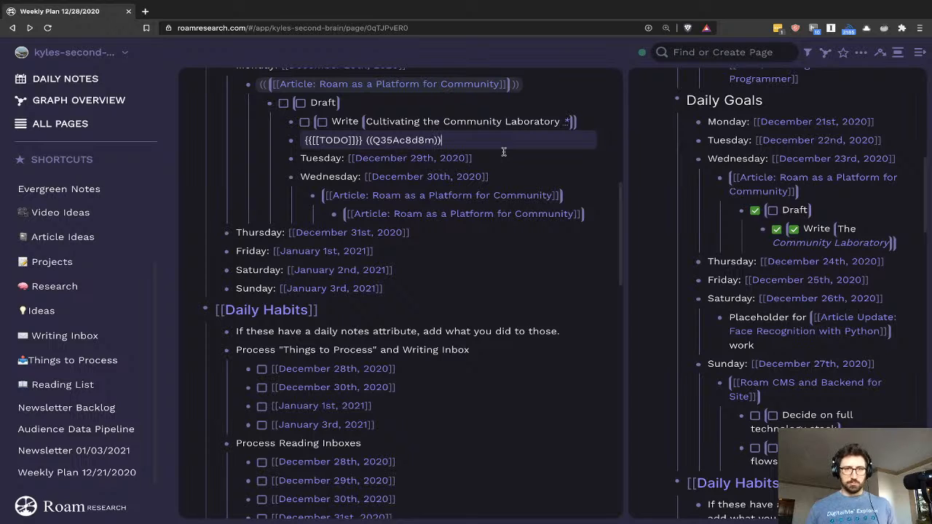
{"action": "key", "text": "Escape"}
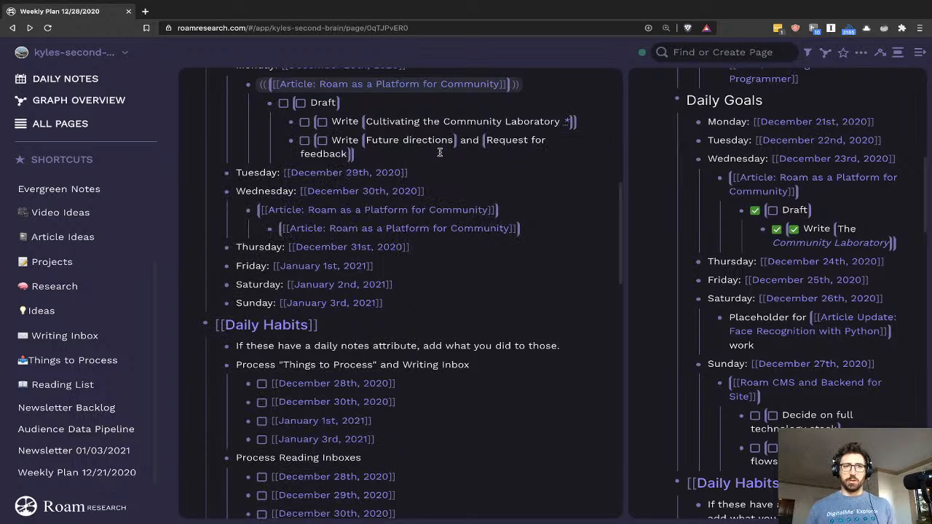
- Move the TODO "Write Future directions and Request for feedback" from Monday's Draft to beneath Wednesday's nested article reference, removing the emptied Monday block
{"action": "left_click", "coordinate": [391, 149]}
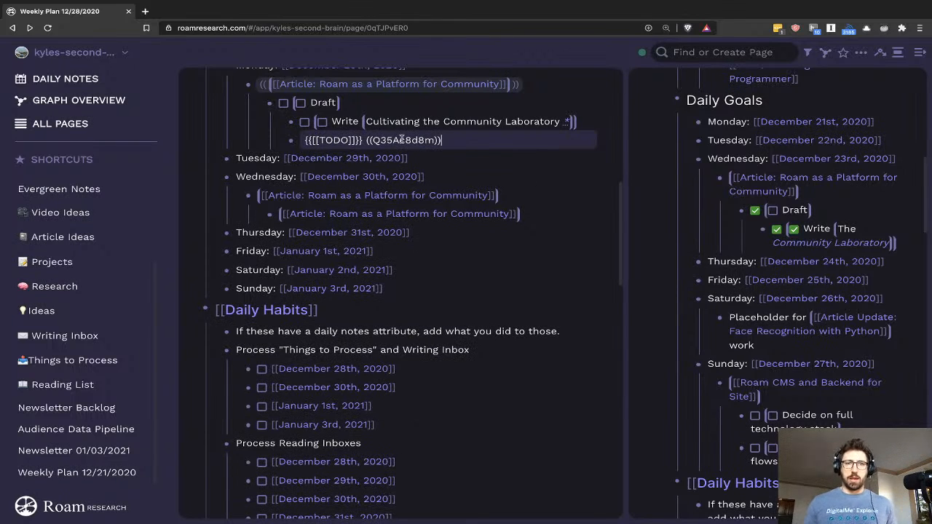
{"action": "key", "text": "ctrl+a"}
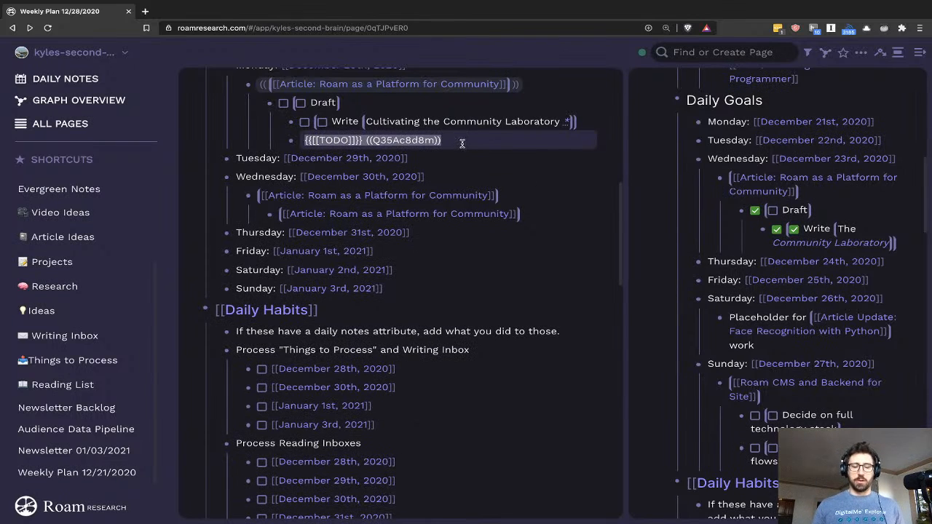
{"action": "key", "text": "BackSpace"}
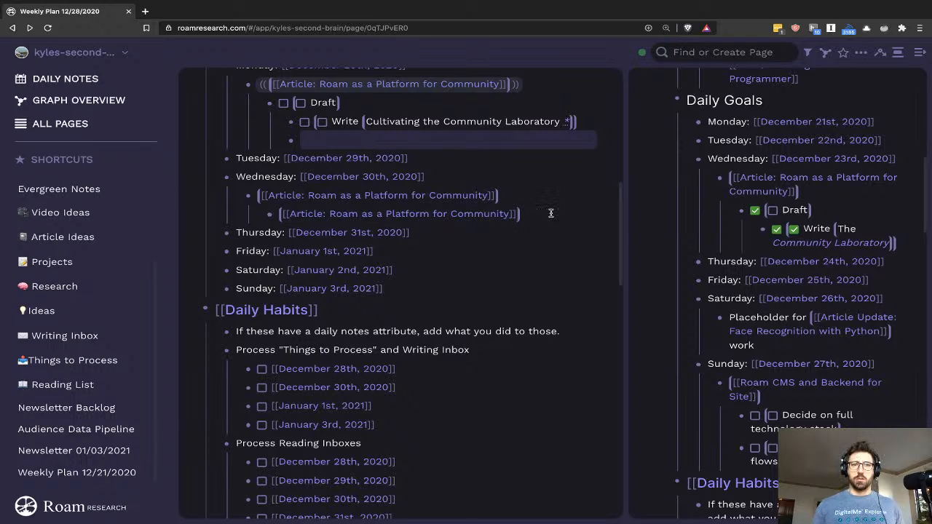
{"action": "left_click", "coordinate": [531, 212]}
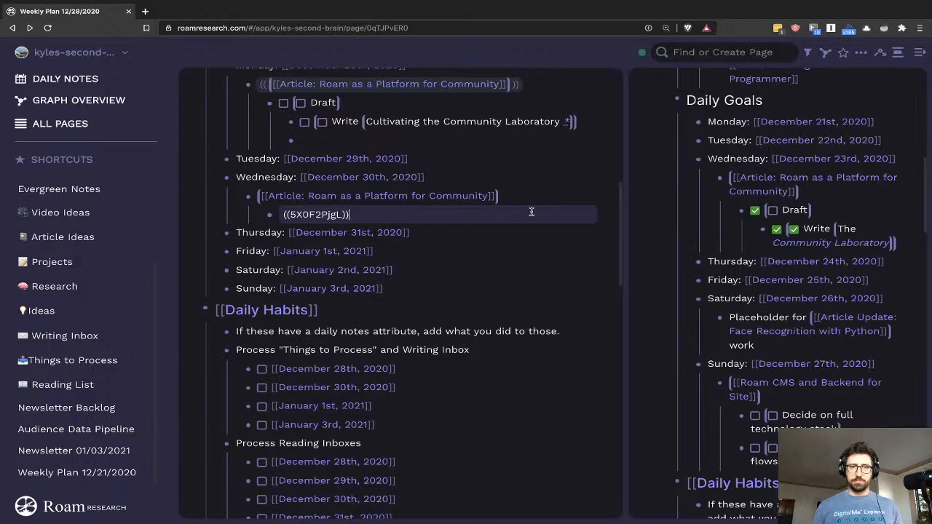
{"action": "key", "text": "Return"}
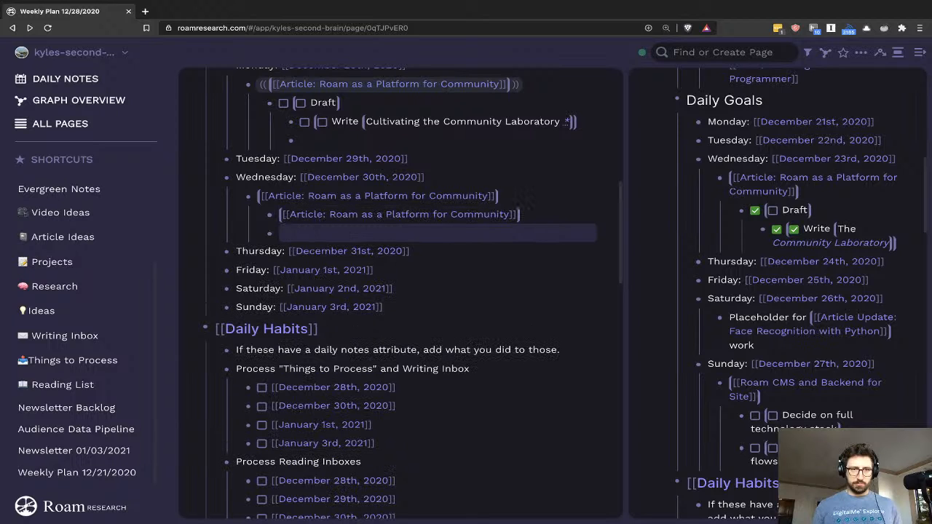
{"action": "key", "text": "ctrl+v"}
{"action": "left_click", "coordinate": [445, 137]}
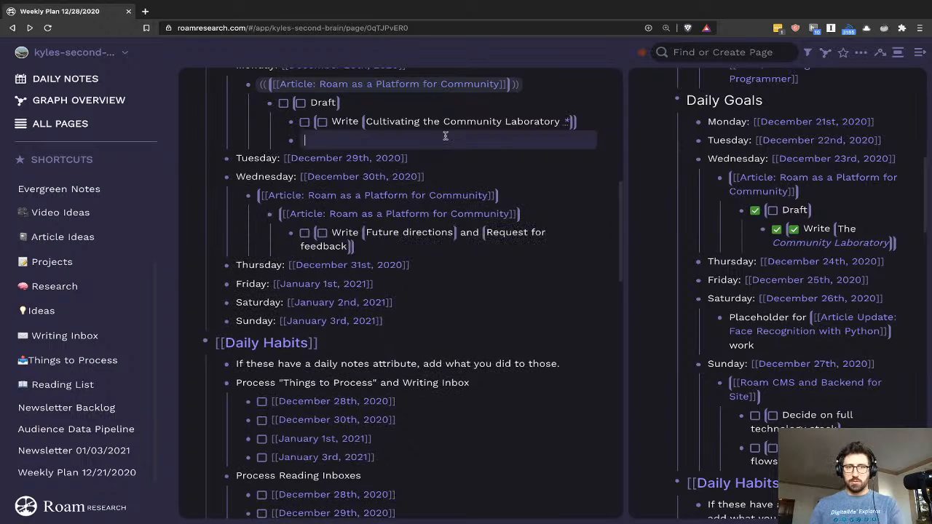
{"action": "key", "text": "BackSpace"}
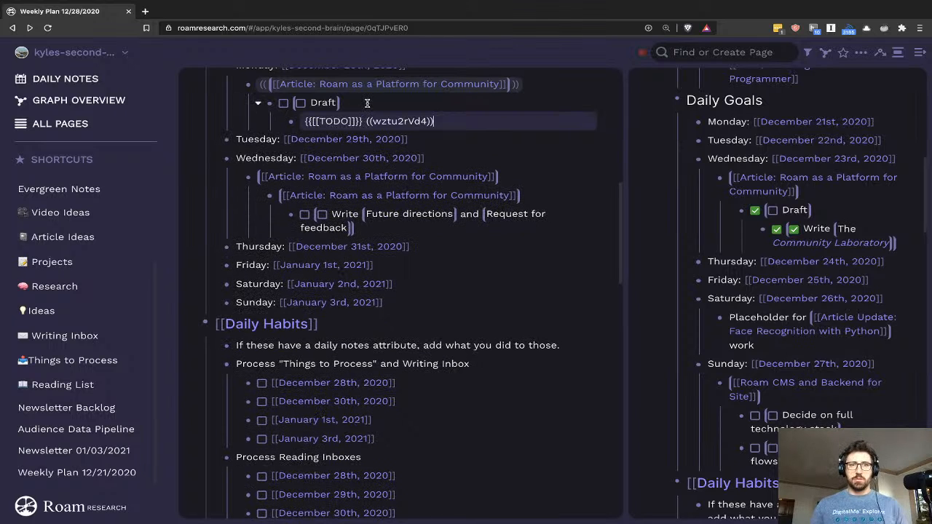
- Replace the duplicate article reference nested under Wednesday, December 30th with a copy of Monday's Draft TODO reference
{"action": "left_click", "coordinate": [354, 103]}
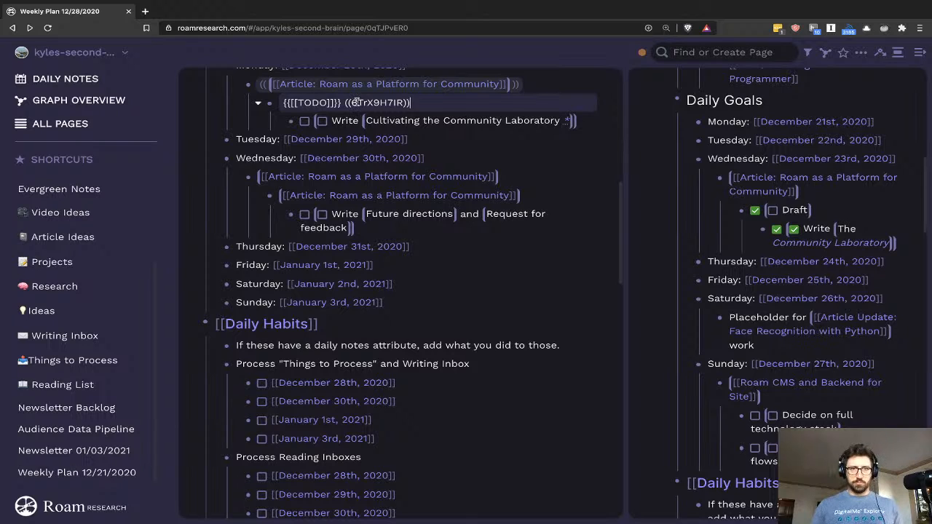
{"action": "left_click", "coordinate": [311, 102], "text": "shift"}
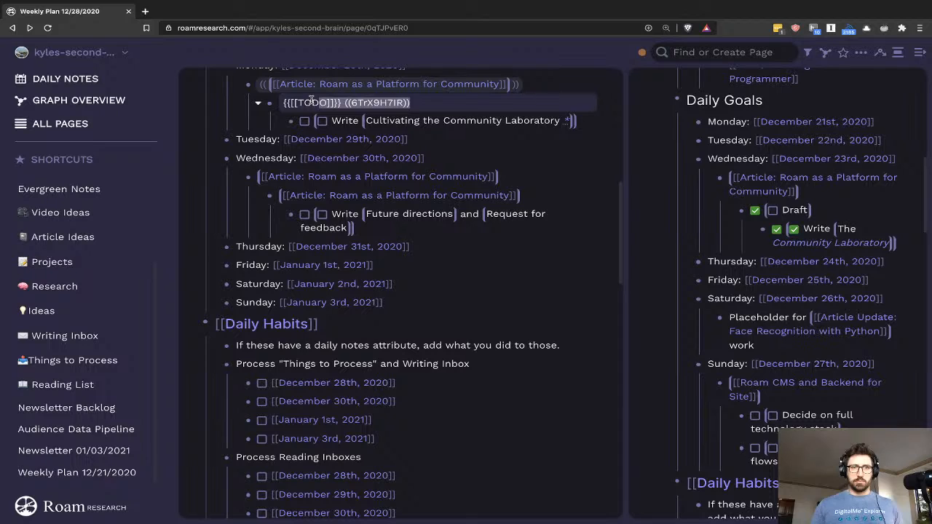
{"action": "triple_click", "coordinate": [386, 103]}
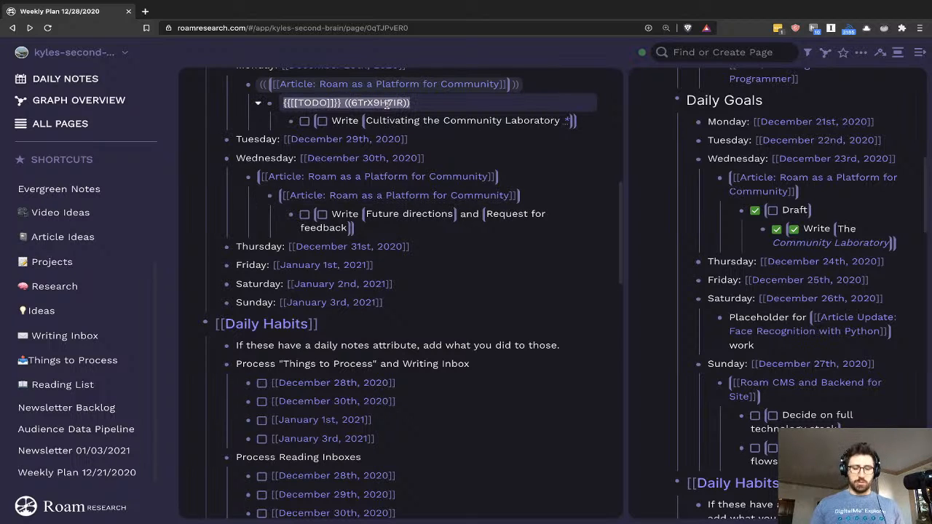
{"action": "left_click", "coordinate": [534, 193]}
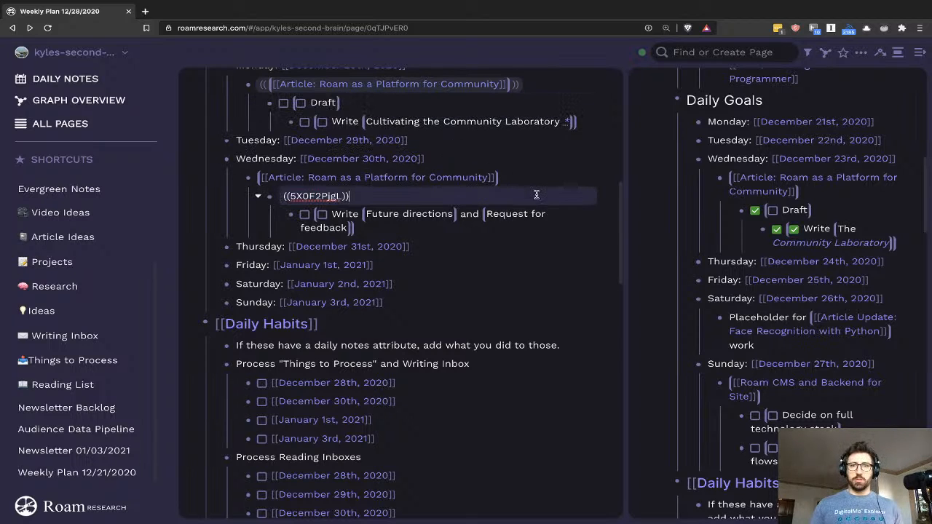
{"action": "key", "text": "ctrl+Return"}
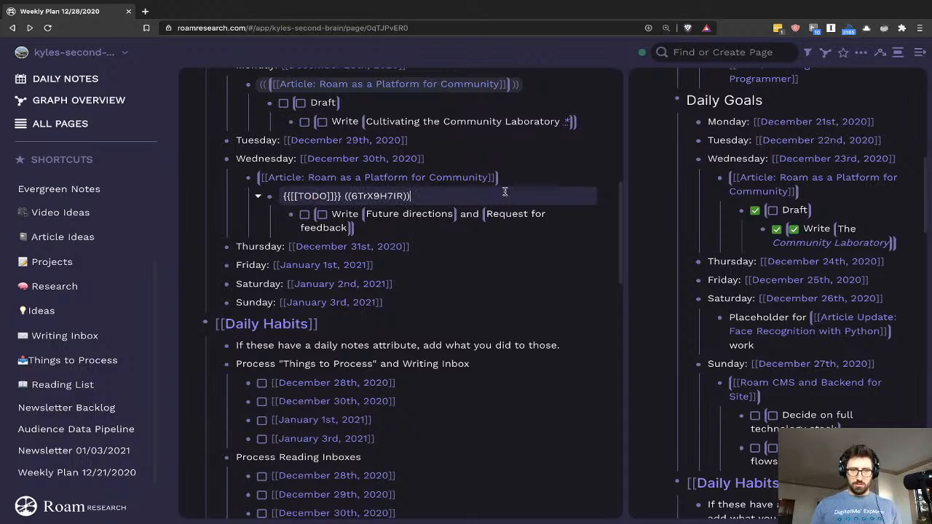
- Open the Video/Roam Idea Factory page from Top Priorities in the sidebar for reference
{"action": "left_click", "coordinate": [537, 156]}
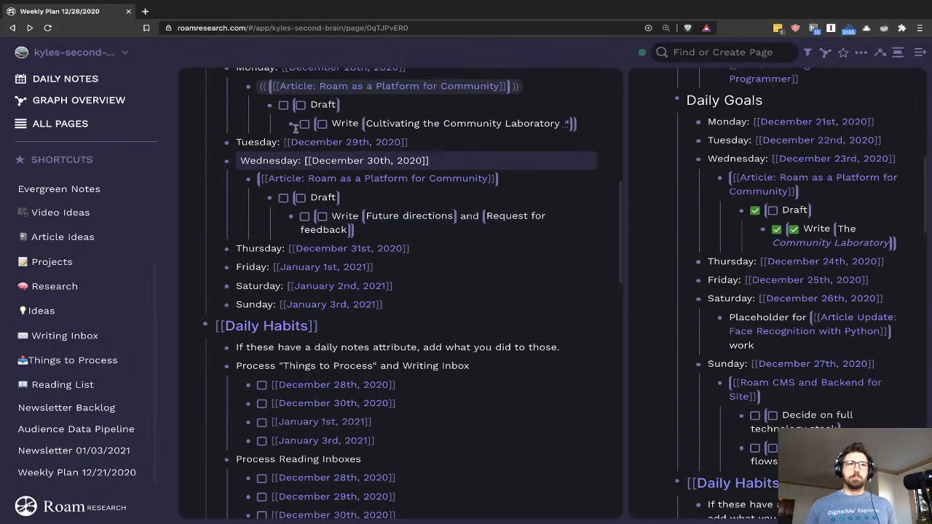
{"action": "scroll", "coordinate": [367, 225], "scroll_direction": "up", "scroll_amount": 5}
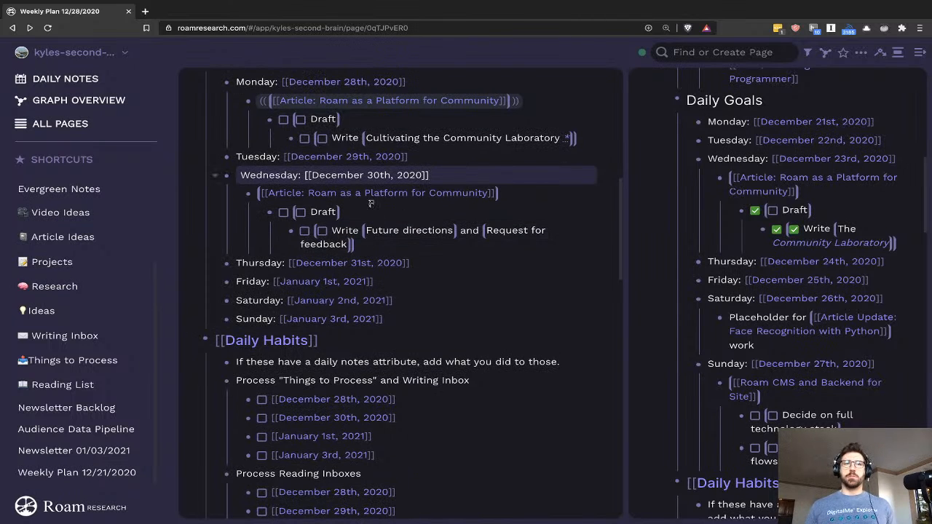
{"action": "scroll", "coordinate": [370, 231], "scroll_direction": "up", "scroll_amount": 2}
{"action": "scroll", "coordinate": [369, 228], "scroll_direction": "down", "scroll_amount": 3}
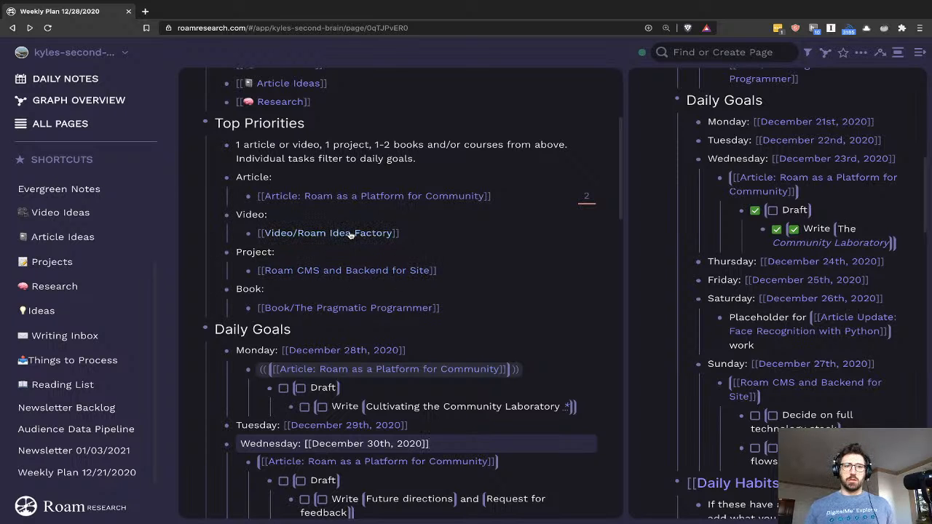
{"action": "left_click", "coordinate": [350, 233]}
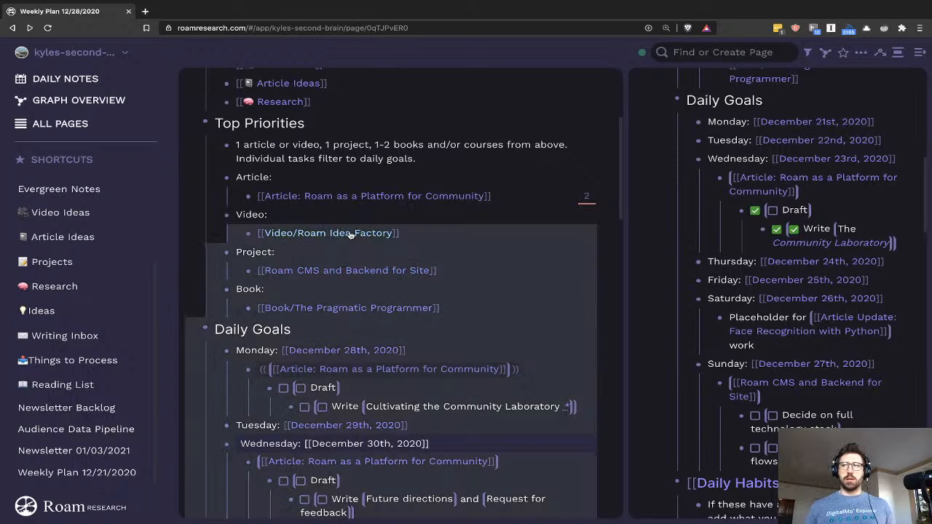
{"action": "left_click", "coordinate": [350, 234], "text": "shift"}
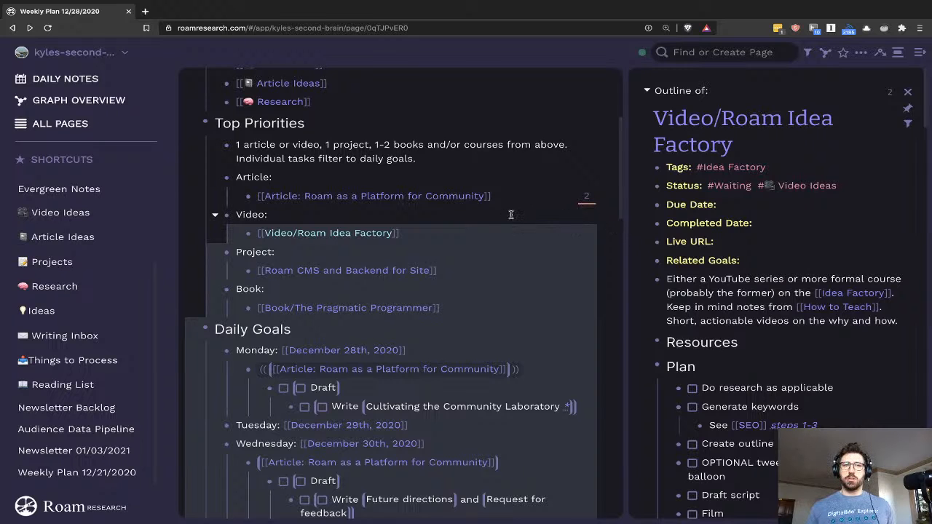
{"action": "key", "text": "Return"}
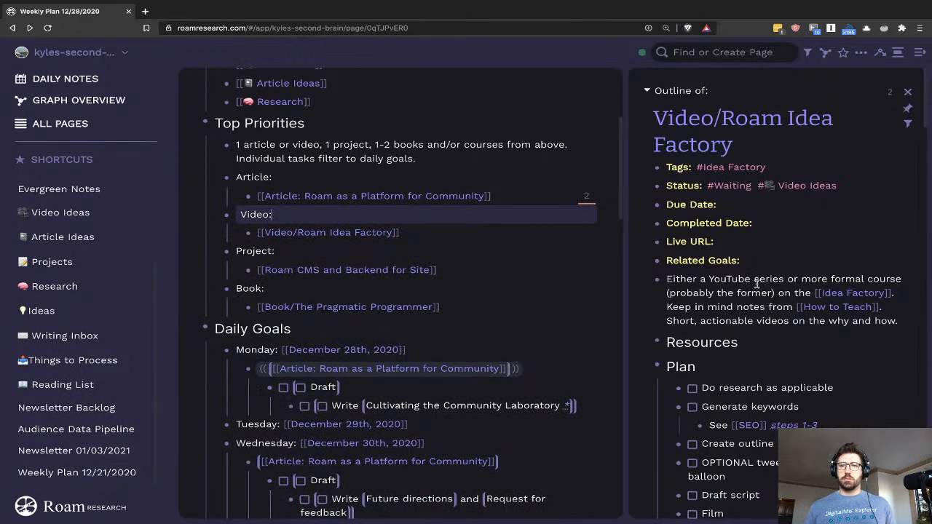
- Review the Plan tasks of Video/Roam Idea Factory, from research and outline through editing, publishing and promotion
{"action": "scroll", "coordinate": [757, 284], "scroll_direction": "down", "scroll_amount": 5}
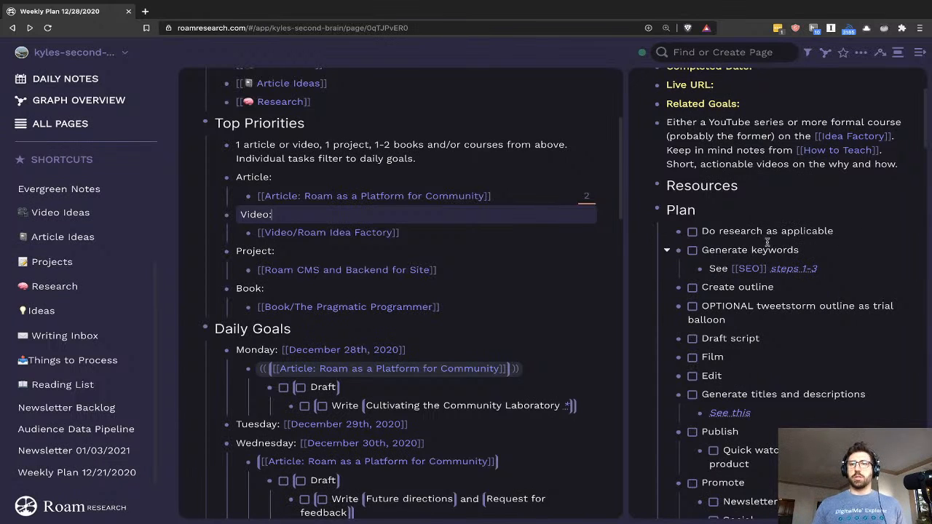
{"action": "left_click", "coordinate": [738, 288]}
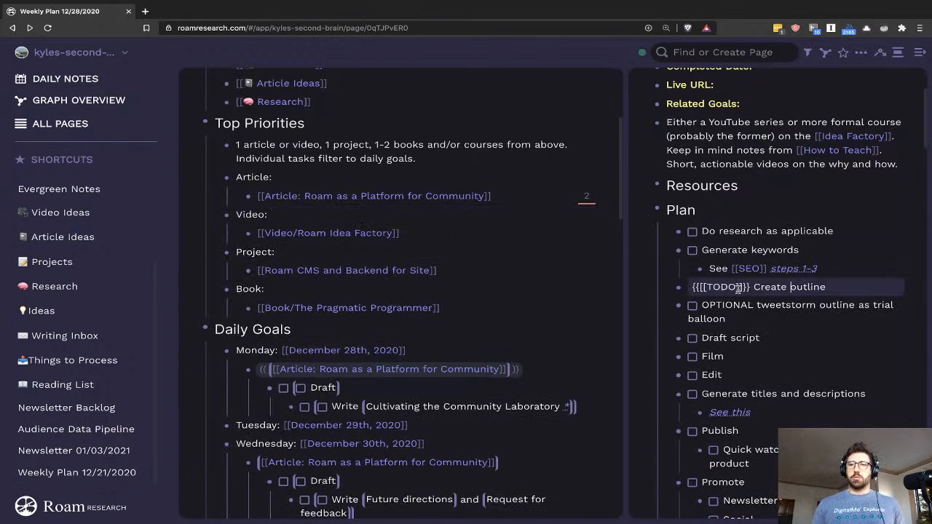
{"action": "left_click", "coordinate": [734, 332]}
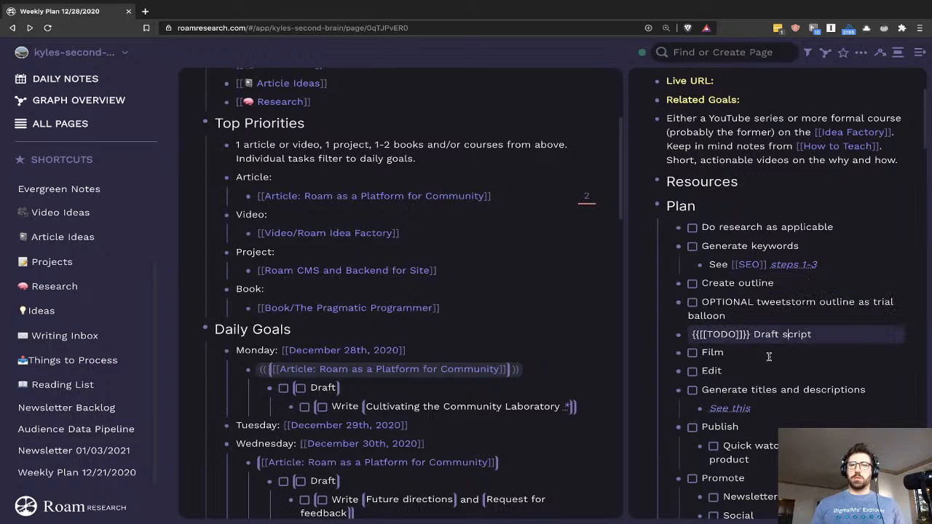
{"action": "left_click", "coordinate": [754, 370]}
{"action": "scroll", "coordinate": [790, 326], "scroll_direction": "down", "scroll_amount": 1}
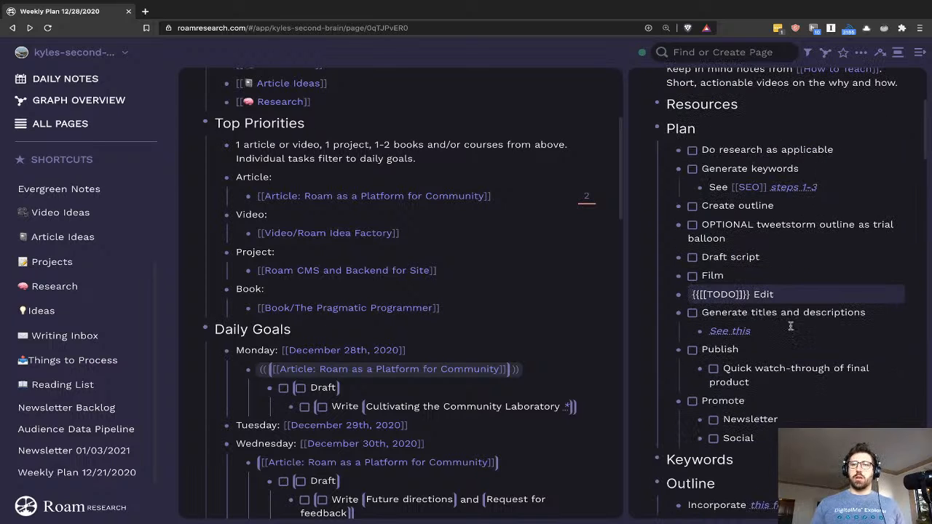
{"action": "left_click", "coordinate": [796, 311]}
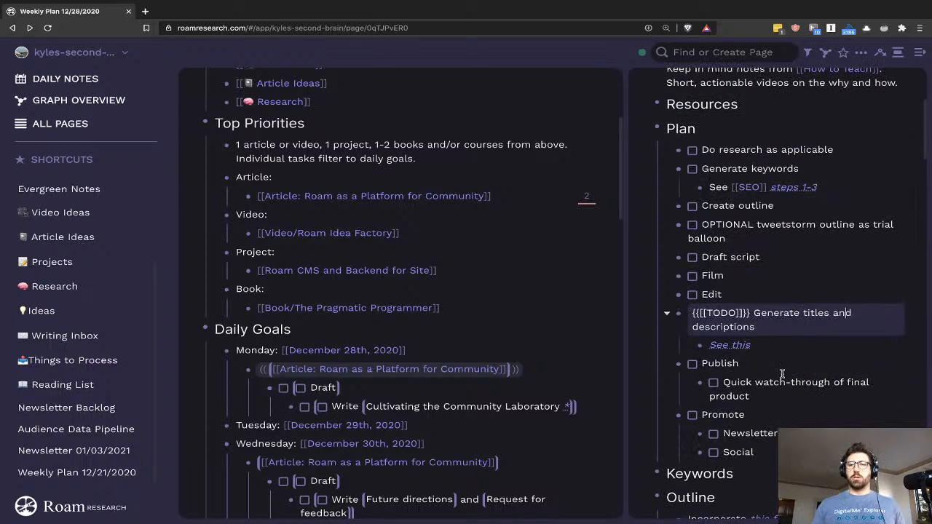
{"action": "left_click", "coordinate": [745, 415]}
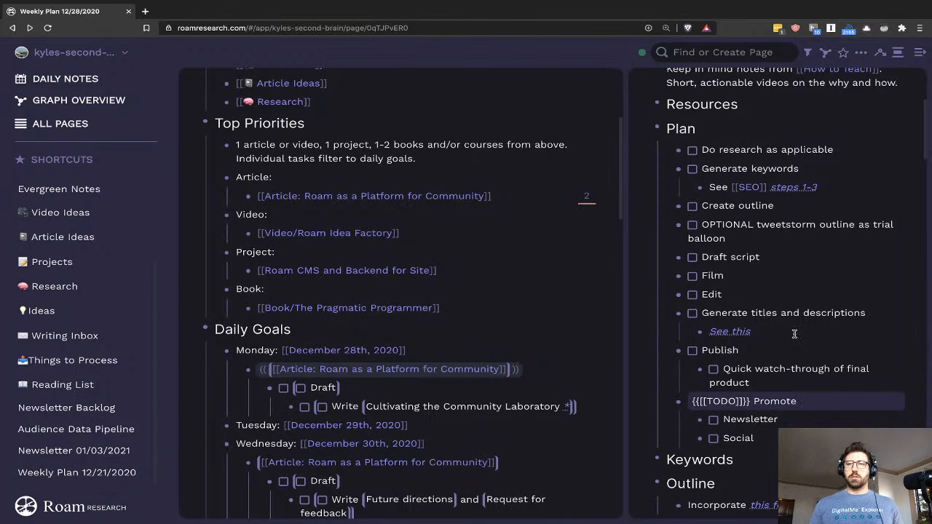
{"action": "scroll", "coordinate": [794, 334], "scroll_direction": "up", "scroll_amount": 1}
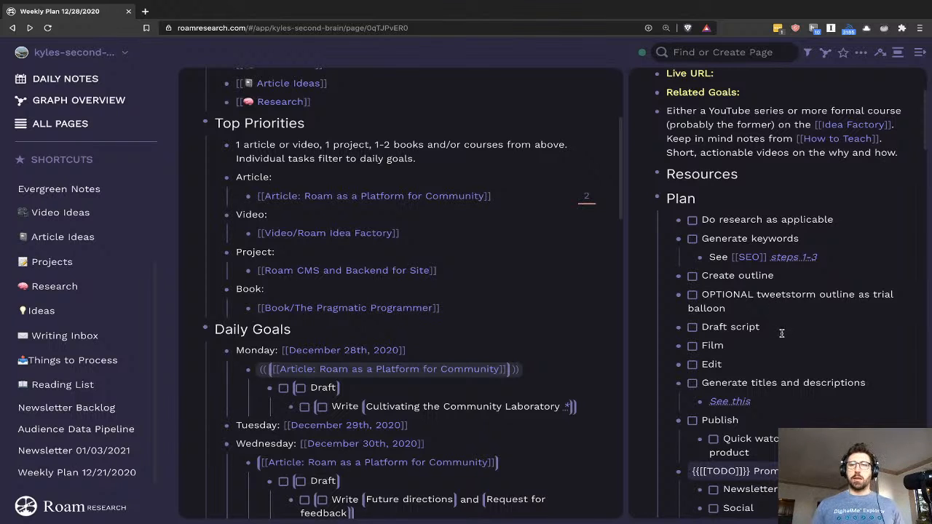
{"action": "scroll", "coordinate": [520, 313], "scroll_direction": "down", "scroll_amount": 2}
{"action": "scroll", "coordinate": [517, 306], "scroll_direction": "up", "scroll_amount": 1}
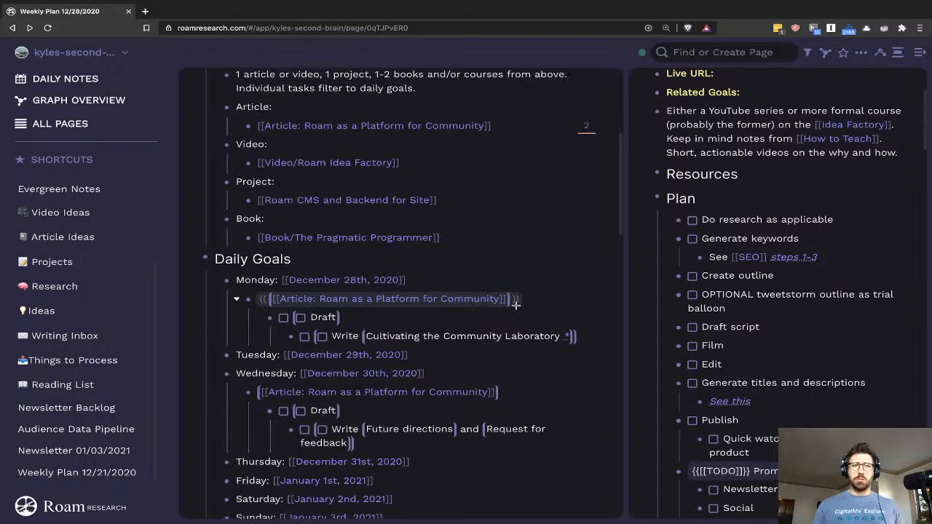
- Add a block nested under Tuesday, December 29th containing a block reference to the Video/Roam Idea Factory priority
{"action": "scroll", "coordinate": [517, 305], "scroll_direction": "down", "scroll_amount": 1}
{"action": "left_click", "coordinate": [445, 343]}
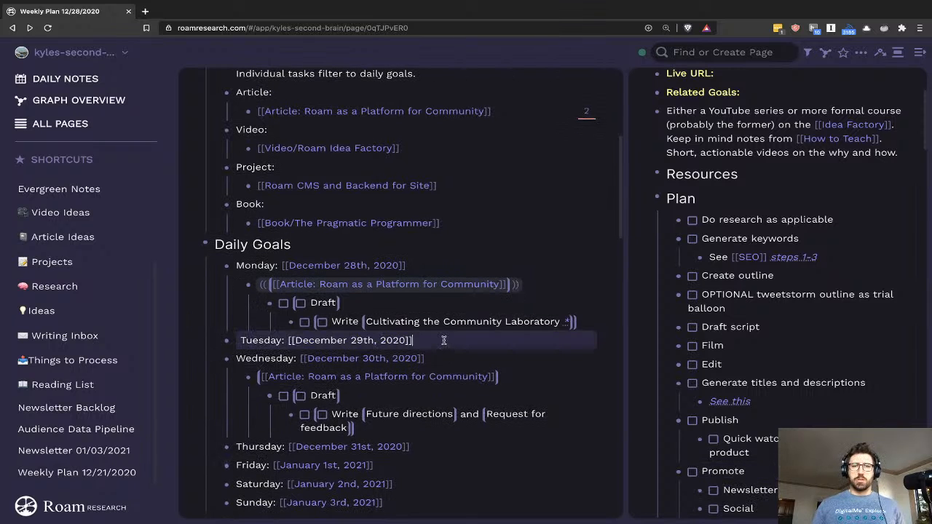
{"action": "key", "text": "Return"}
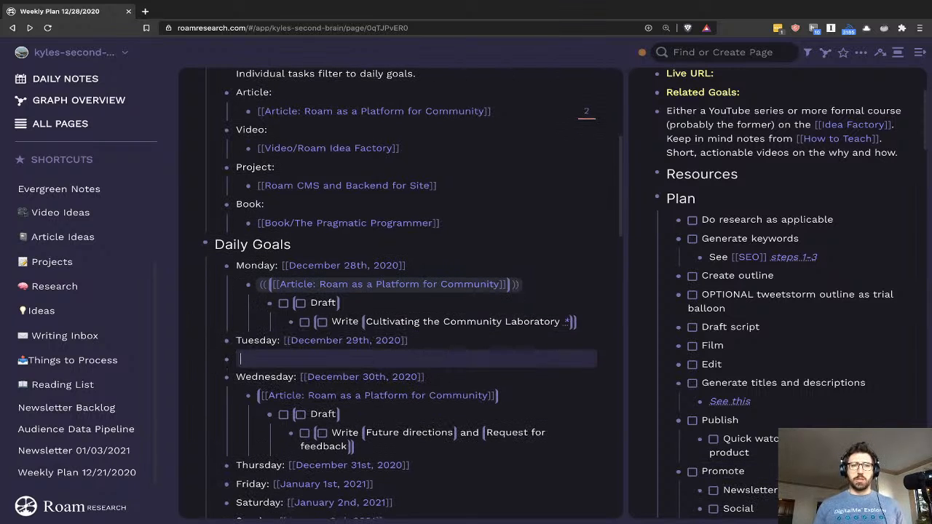
{"action": "key", "text": "Tab"}
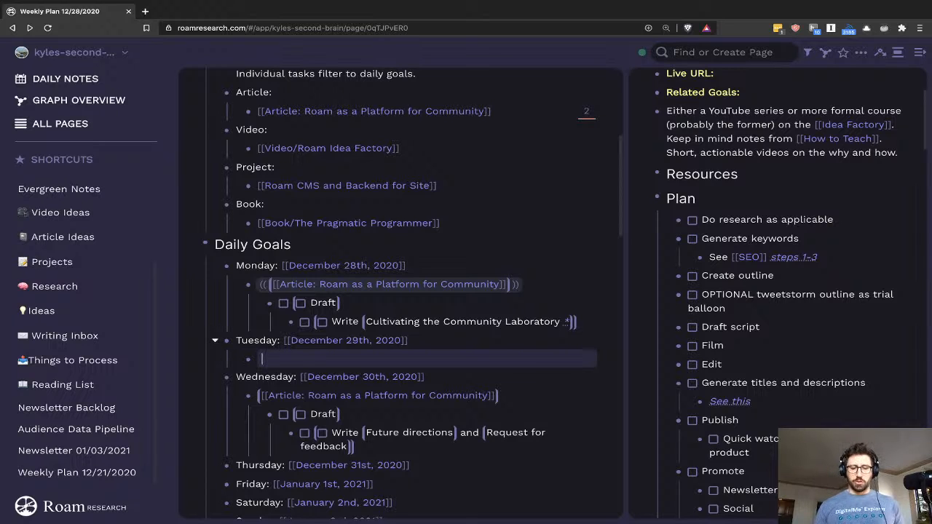
{"action": "right_click", "coordinate": [248, 150]}
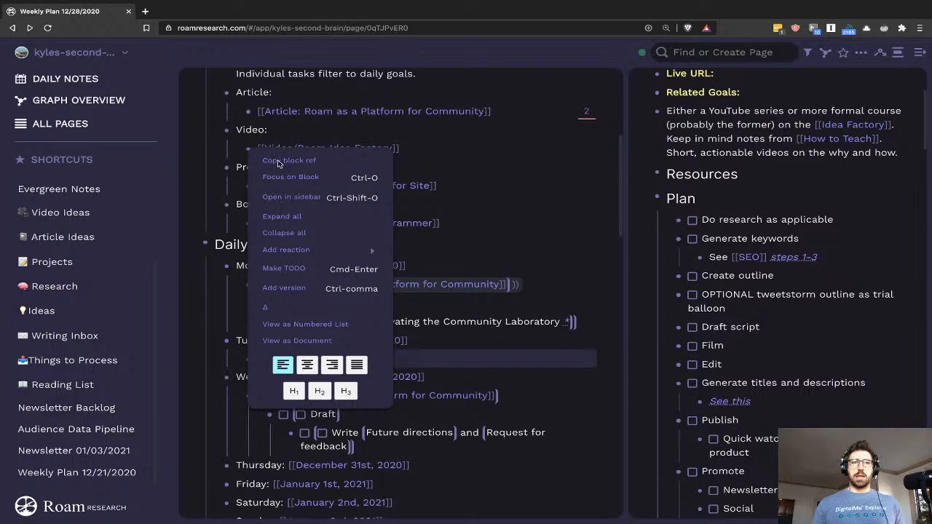
{"action": "left_click", "coordinate": [278, 163]}
{"action": "left_click", "coordinate": [285, 359]}
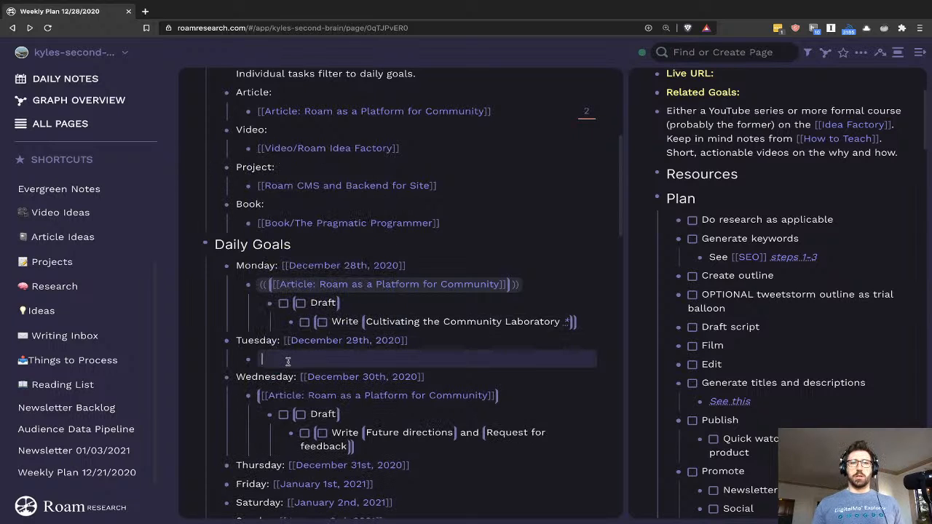
{"action": "key", "text": "ctrl+v"}
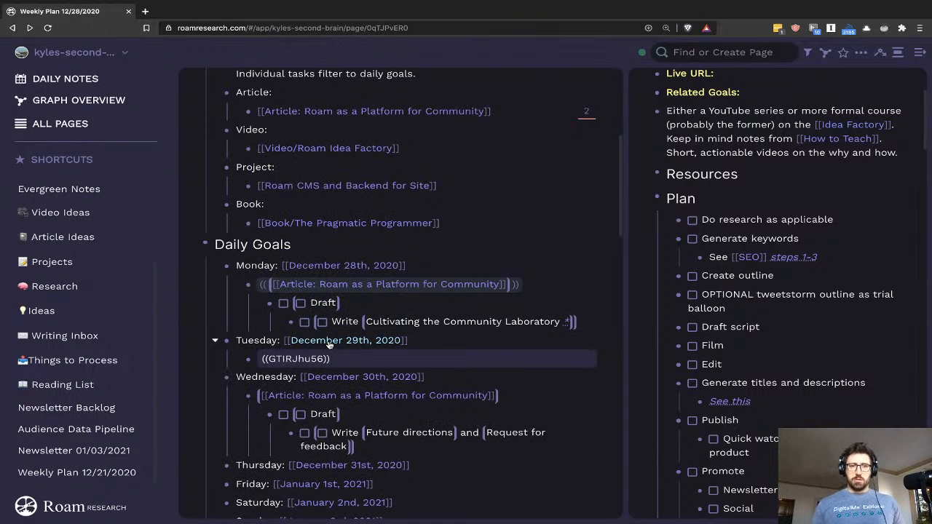
- Nest block references to the Plan tasks from "Do research as applicable" through "Create outline" beneath Tuesday's Video/Roam Idea Factory reference
{"action": "key", "text": "Return"}
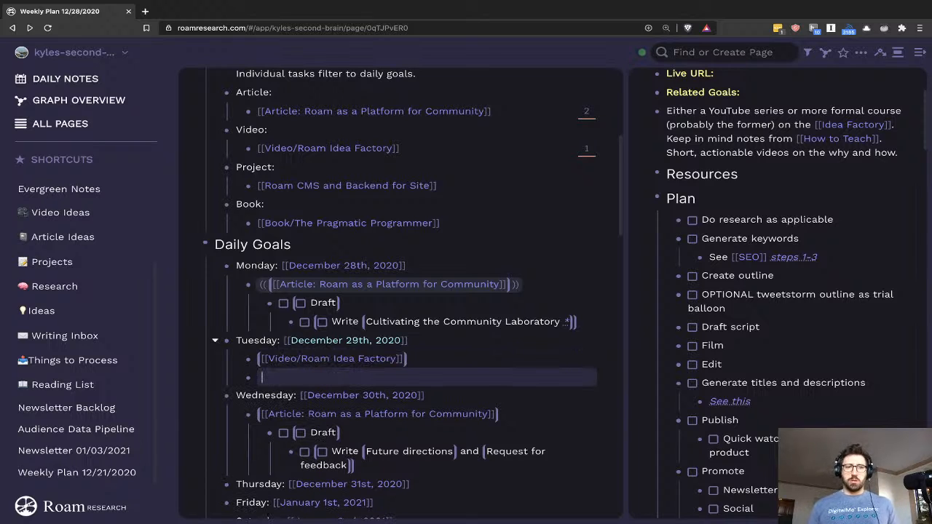
{"action": "key", "text": "Tab"}
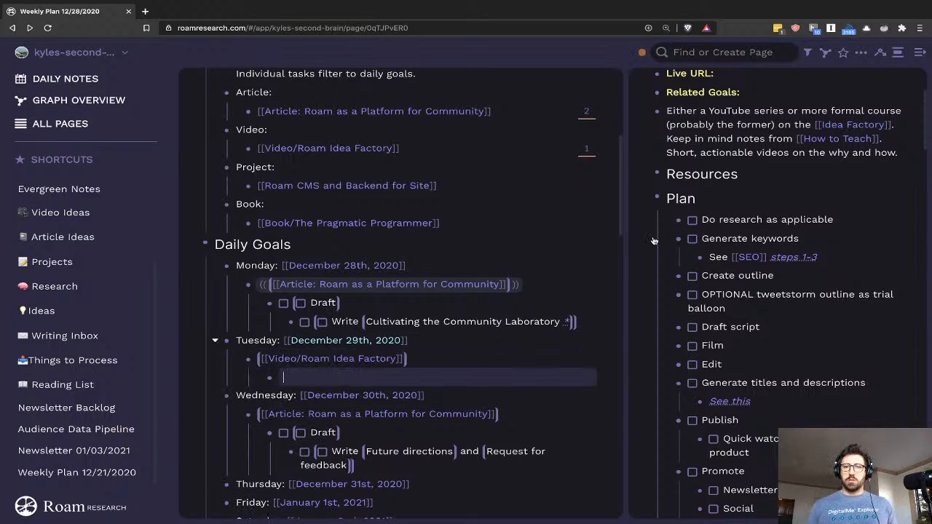
{"action": "left_click", "coordinate": [788, 275]}
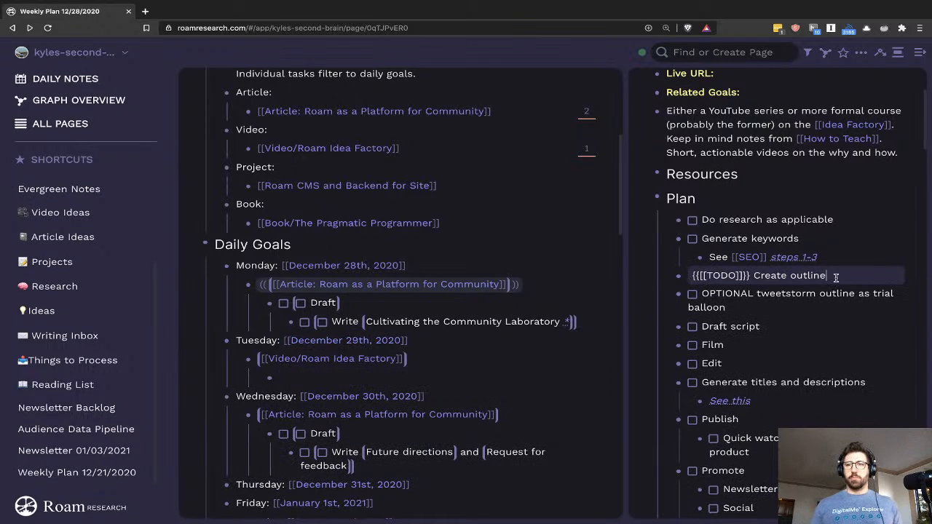
{"action": "left_click", "coordinate": [719, 214], "text": "shift"}
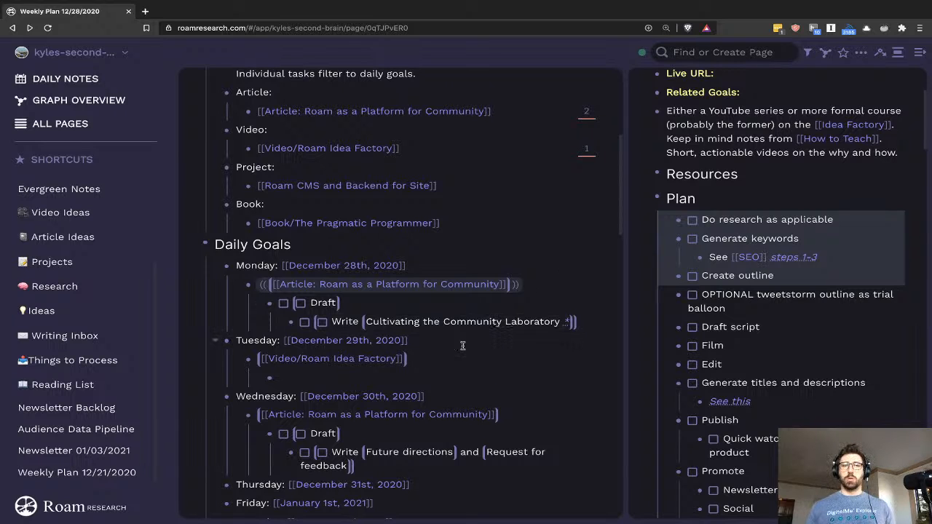
{"action": "left_click", "coordinate": [399, 376]}
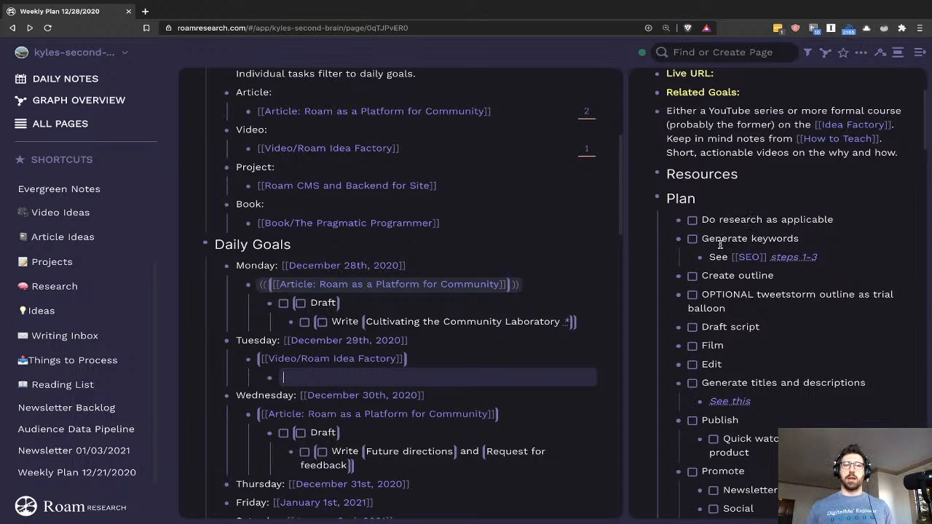
{"action": "key", "text": "ctrl+v"}
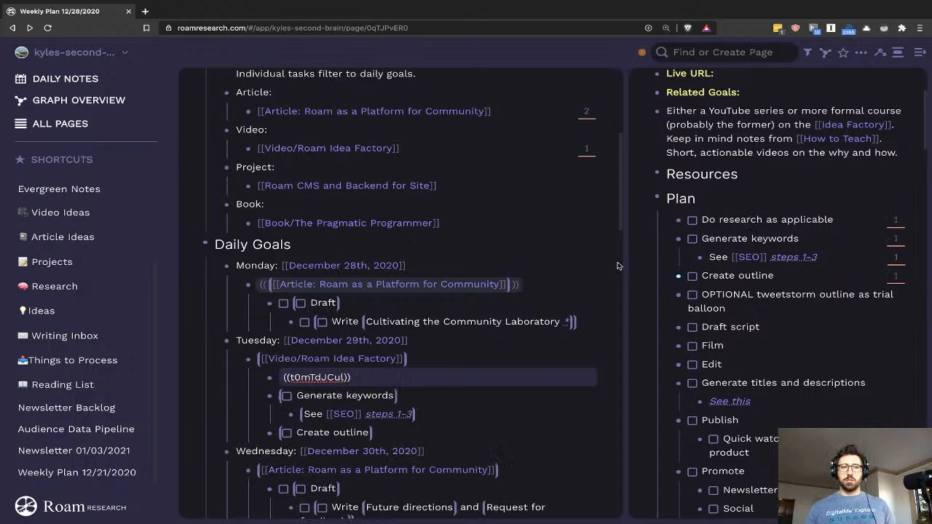
- Make Tuesday's "Do research as applicable" and "Generate keywords" references TODO items
{"action": "key", "text": "ctrl+Return"}
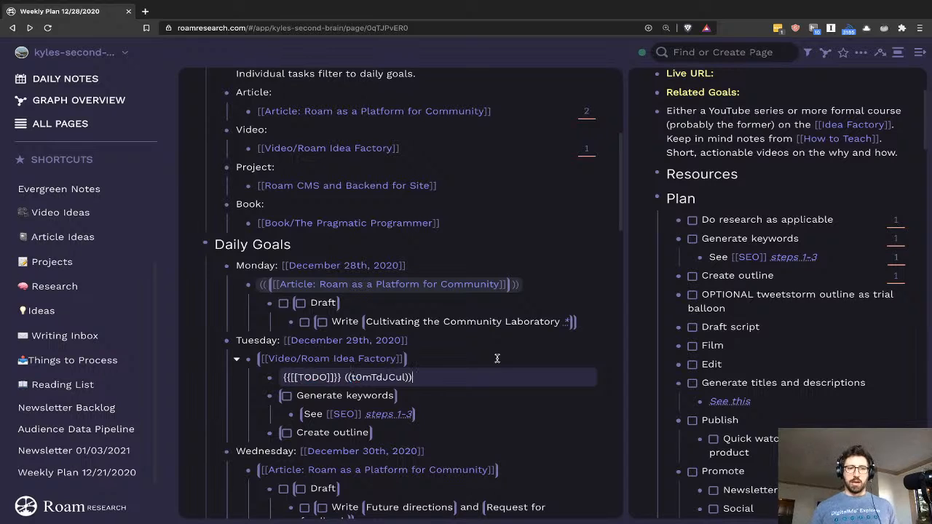
{"action": "key", "text": "Down"}
{"action": "key", "text": "ctrl+Return"}
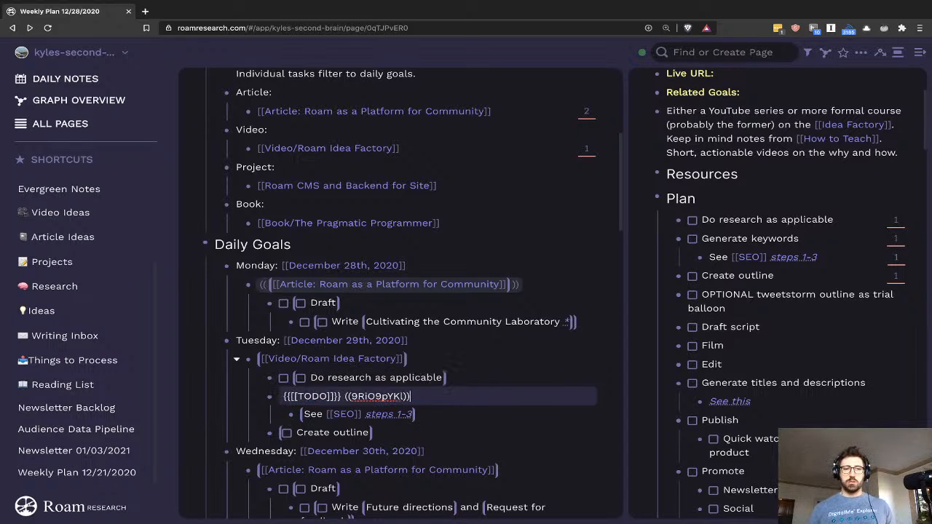
- Delete the SEO steps 1-3 reference nested under Tuesday's "Generate keywords" and make the "Create outline" reference a TODO item
{"action": "key", "text": "Down"}
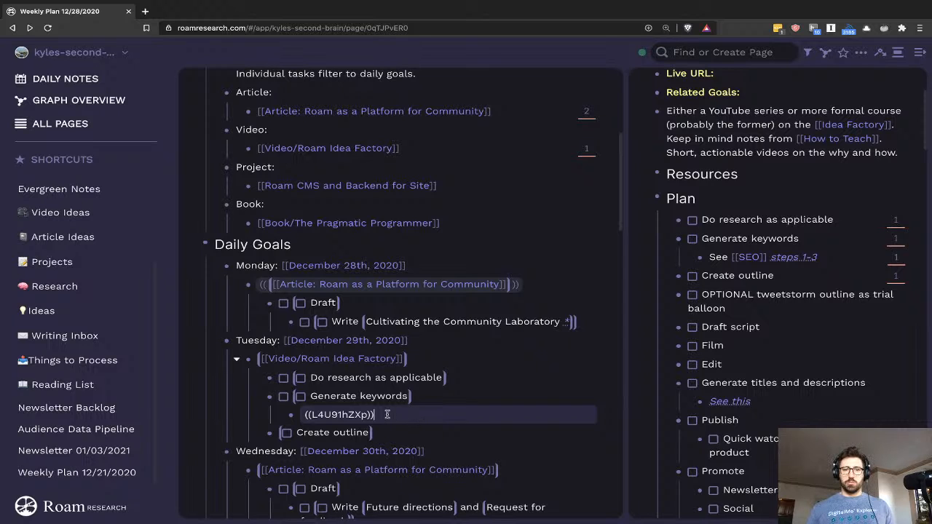
{"action": "mouse_move", "coordinate": [381, 415]}
{"action": "left_mouse_down"}
{"action": "mouse_move", "coordinate": [316, 416]}
{"action": "mouse_move", "coordinate": [377, 417]}
{"action": "left_mouse_up"}
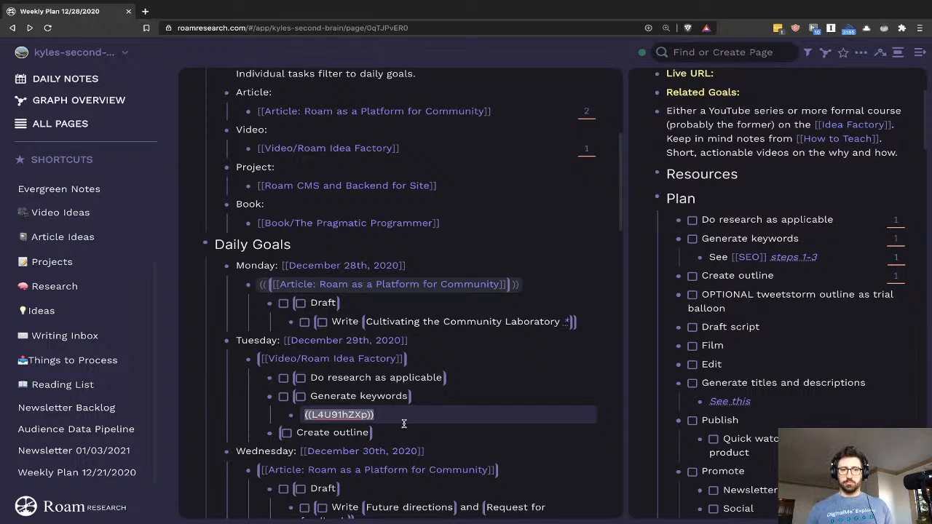
{"action": "key", "text": "BackSpace"}
{"action": "key", "text": "BackSpace"}
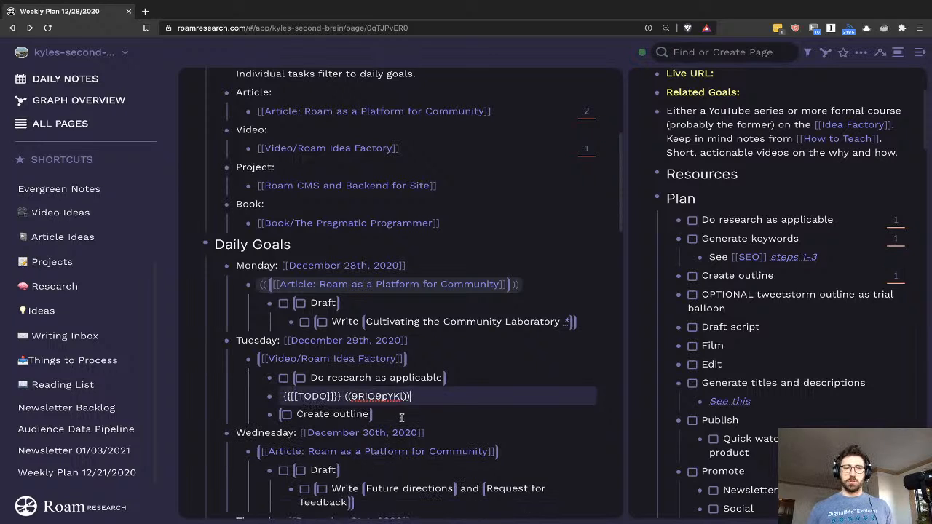
{"action": "left_click", "coordinate": [448, 410]}
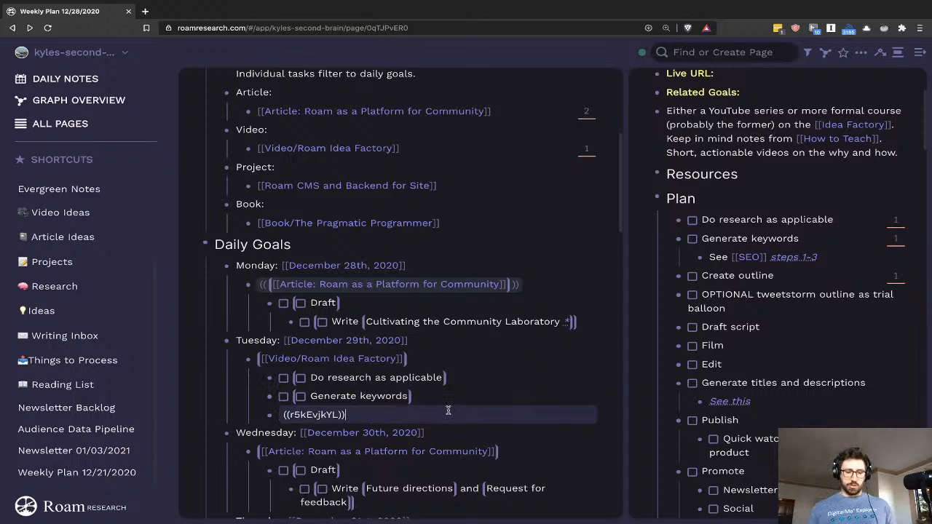
{"action": "key", "text": "ctrl+Return"}
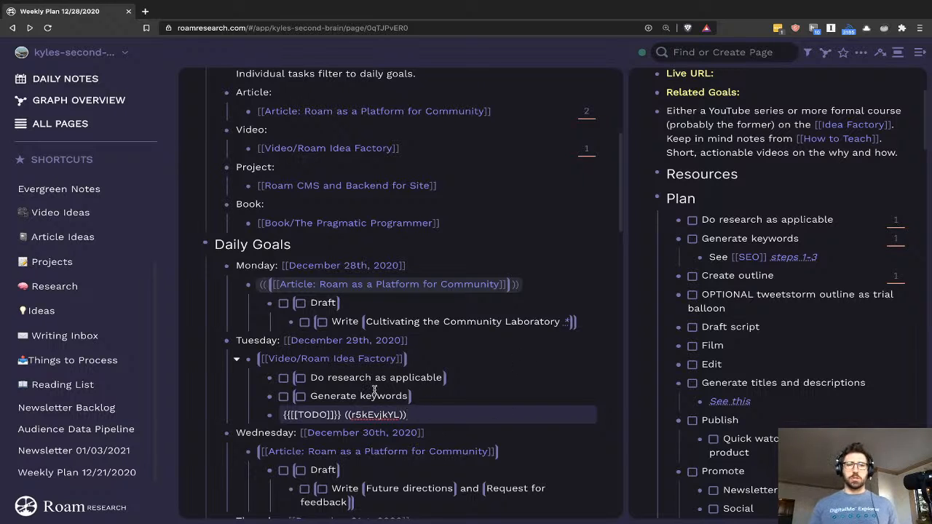
{"action": "key", "text": "Up"}
{"action": "key", "text": "Up"}
{"action": "key", "text": "Up"}
{"action": "left_click", "coordinate": [499, 377]}
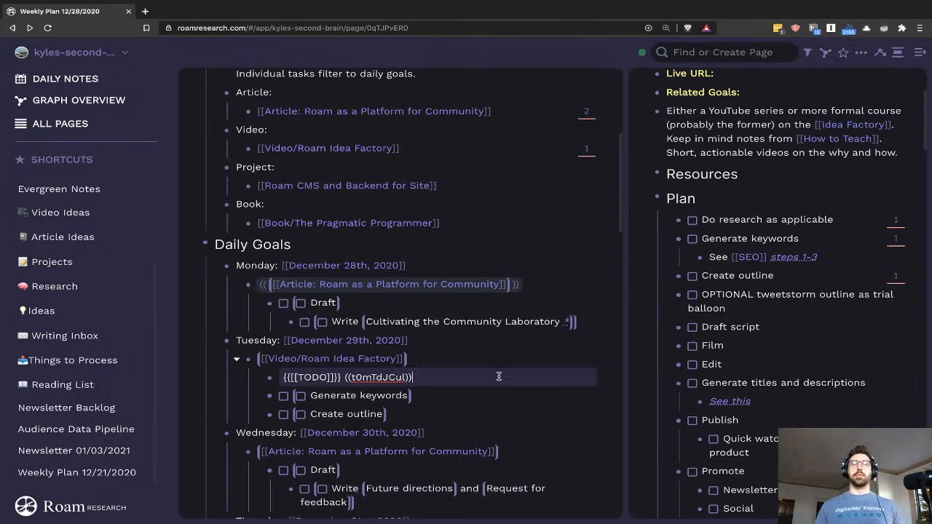
{"action": "scroll", "coordinate": [484, 377], "scroll_direction": "down", "scroll_amount": 1}
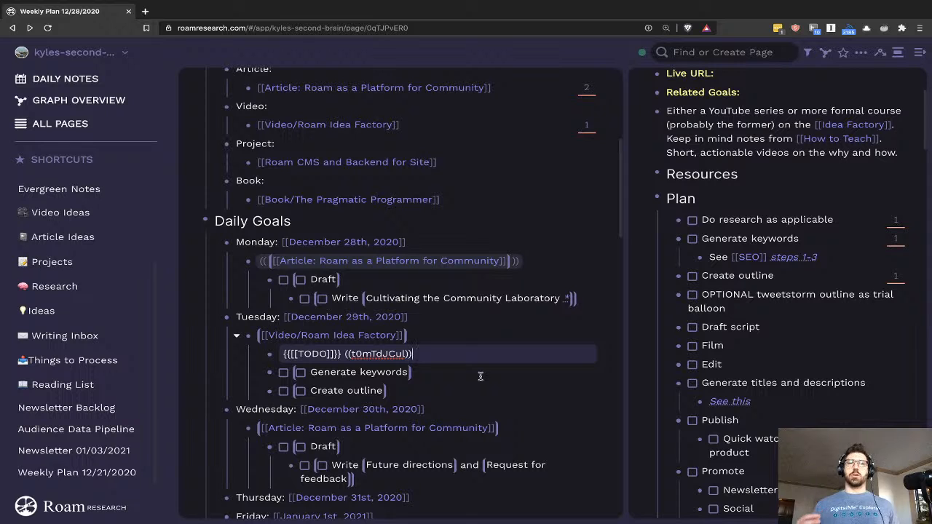
- Copy the block reference of the Roam CMS and Backend for Site priority and select the Friday daily goal block
{"action": "scroll", "coordinate": [443, 368], "scroll_direction": "down", "scroll_amount": 2}
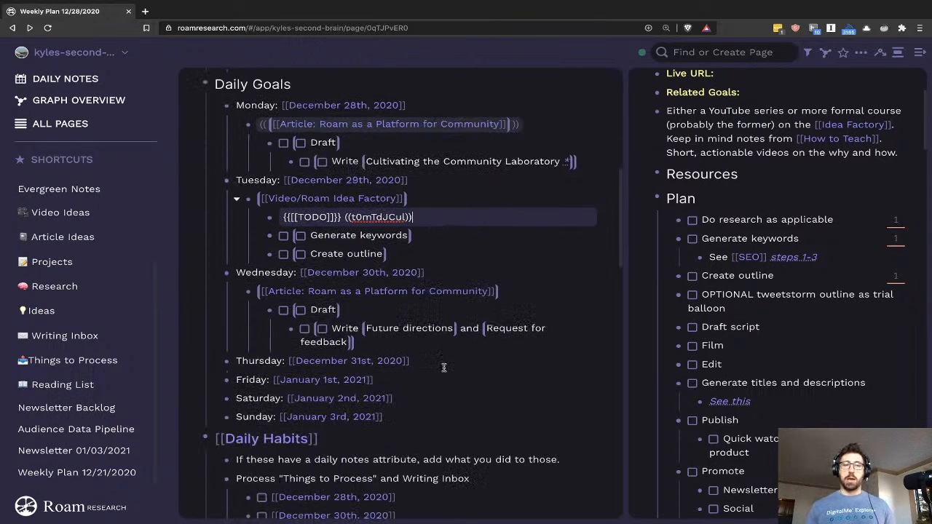
{"action": "scroll", "coordinate": [446, 366], "scroll_direction": "up", "scroll_amount": 1}
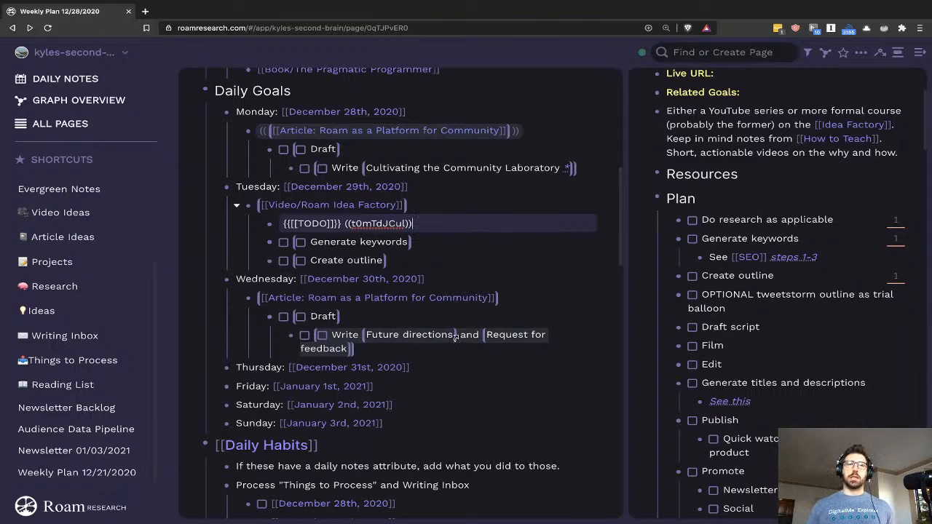
{"action": "scroll", "coordinate": [455, 335], "scroll_direction": "up", "scroll_amount": 2}
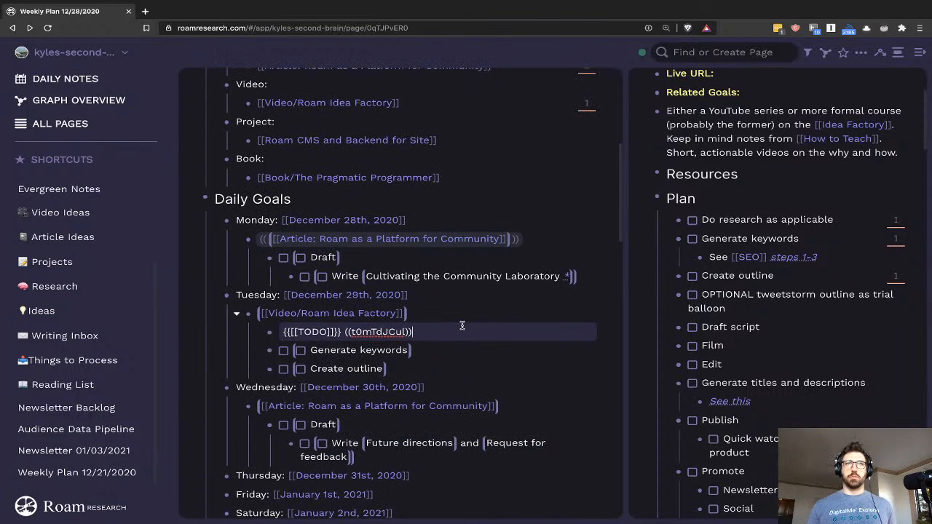
{"action": "scroll", "coordinate": [461, 326], "scroll_direction": "up", "scroll_amount": 3}
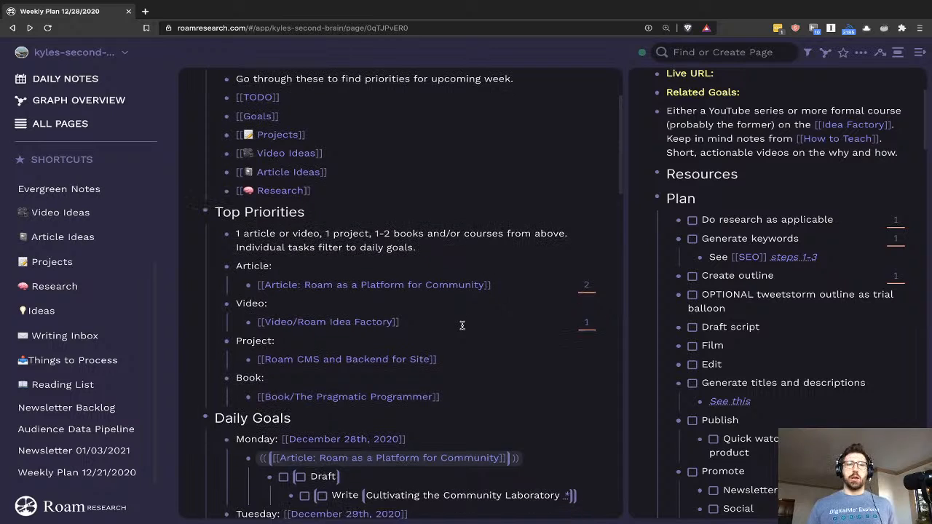
{"action": "scroll", "coordinate": [438, 331], "scroll_direction": "down", "scroll_amount": 1}
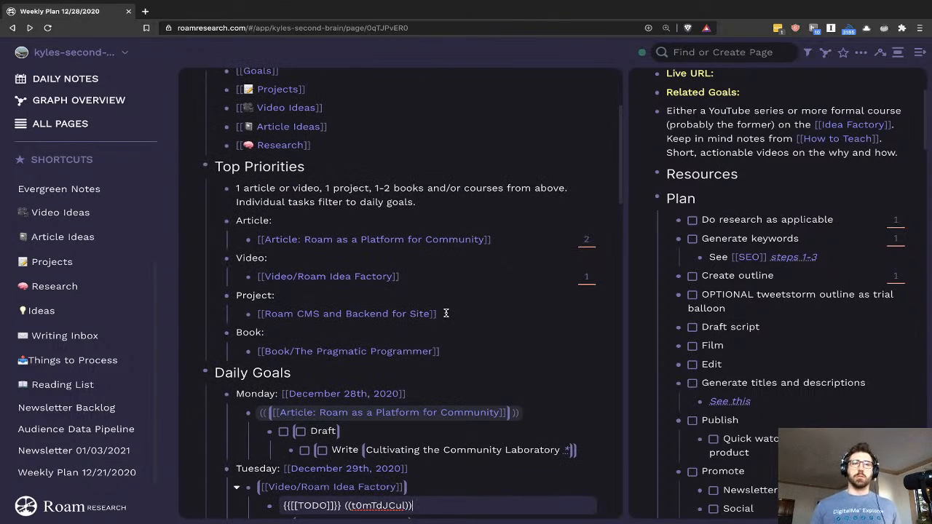
{"action": "left_click", "coordinate": [447, 313]}
{"action": "scroll", "coordinate": [469, 347], "scroll_direction": "down", "scroll_amount": 1}
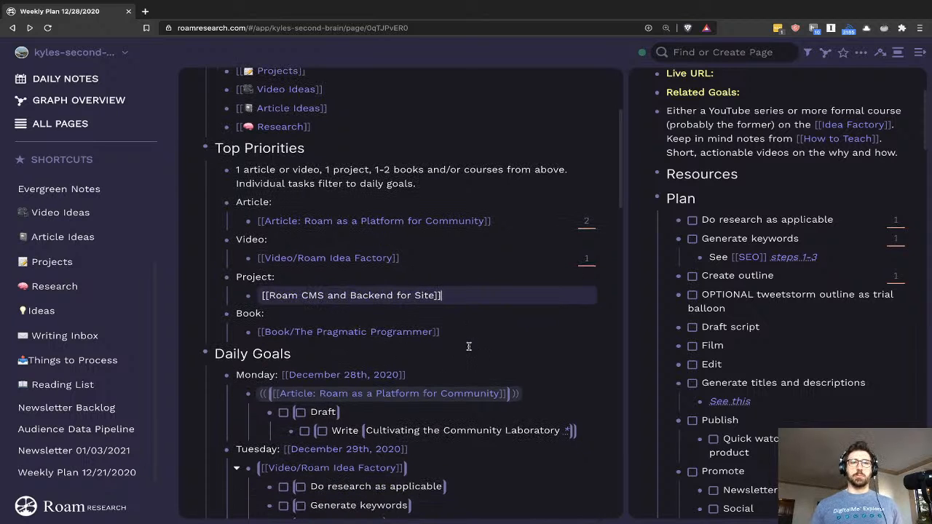
{"action": "scroll", "coordinate": [469, 346], "scroll_direction": "down", "scroll_amount": 3}
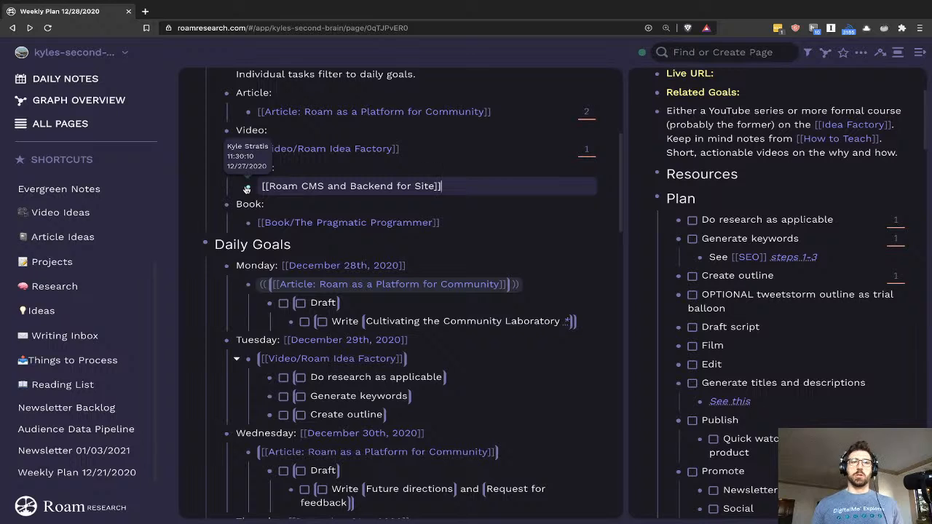
{"action": "right_click", "coordinate": [247, 190]}
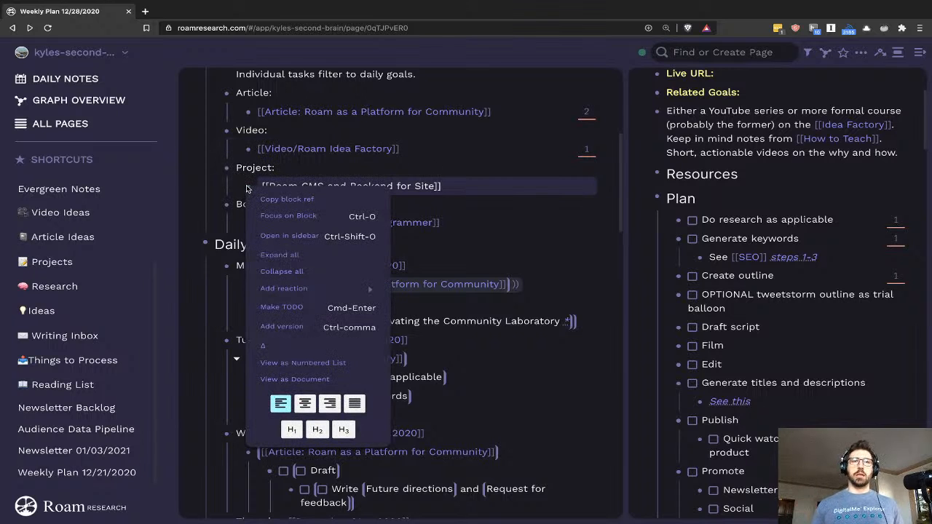
{"action": "left_click", "coordinate": [306, 200]}
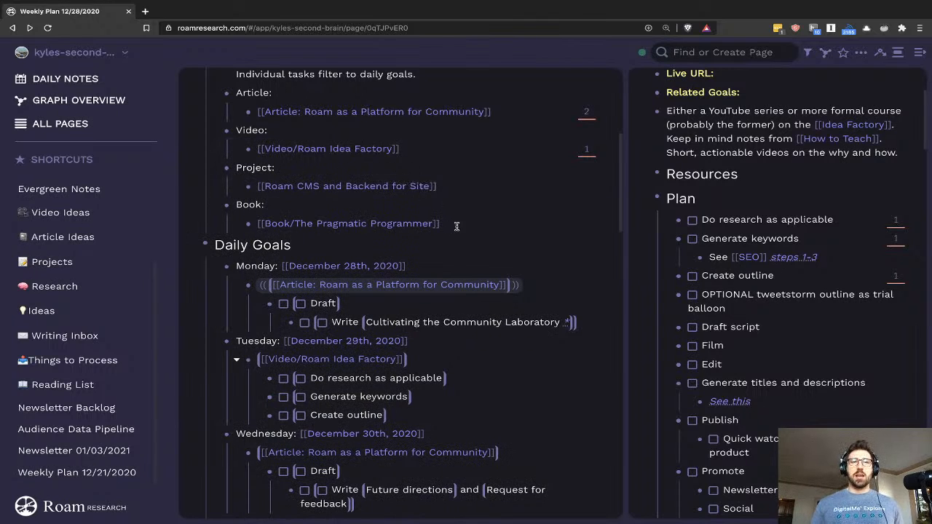
{"action": "scroll", "coordinate": [474, 227], "scroll_direction": "down", "scroll_amount": 3}
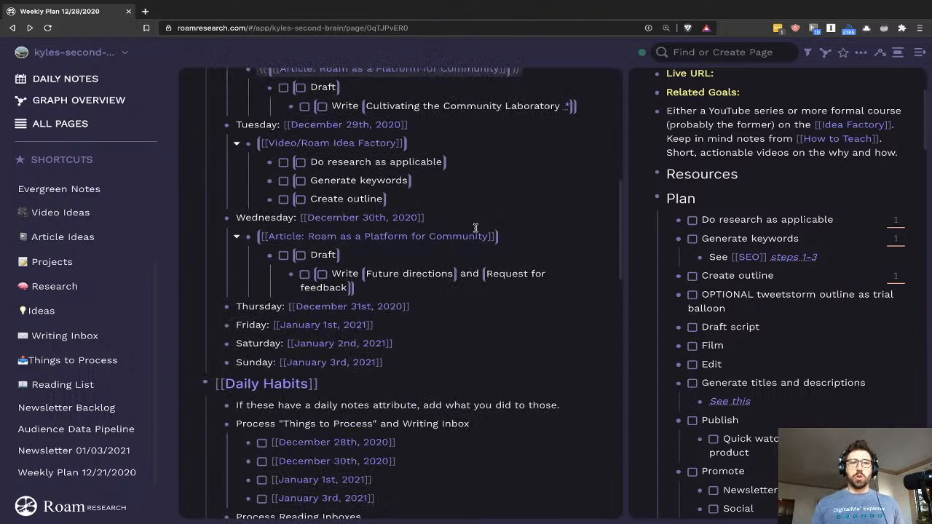
{"action": "scroll", "coordinate": [477, 232], "scroll_direction": "up", "scroll_amount": 1}
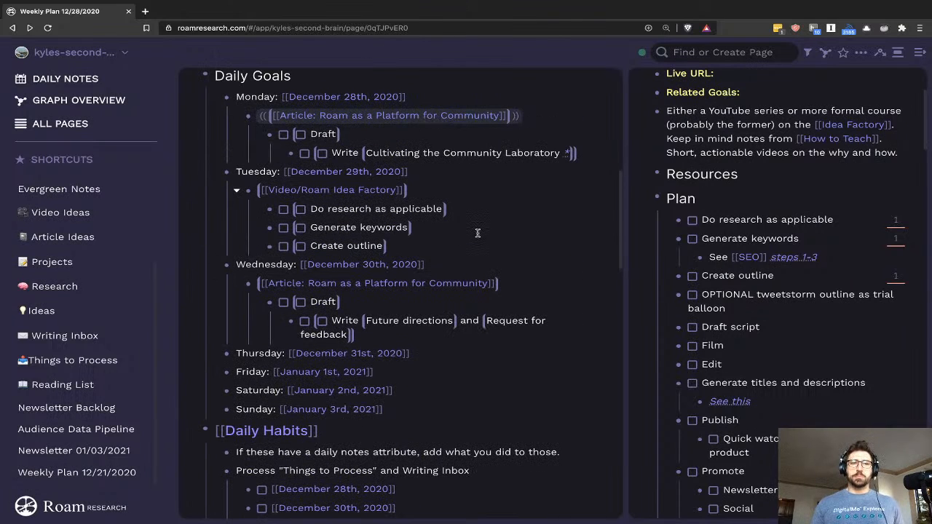
{"action": "left_click", "coordinate": [393, 370]}
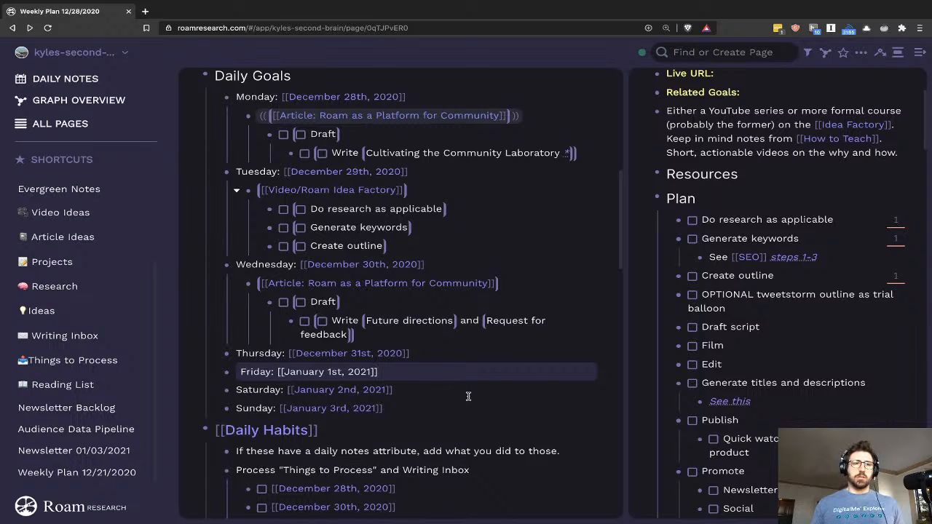
- Add a block nested under Friday, January 1st containing a block reference to the Video/Roam Idea Factory priority
{"action": "scroll", "coordinate": [401, 374], "scroll_direction": "up", "scroll_amount": 1}
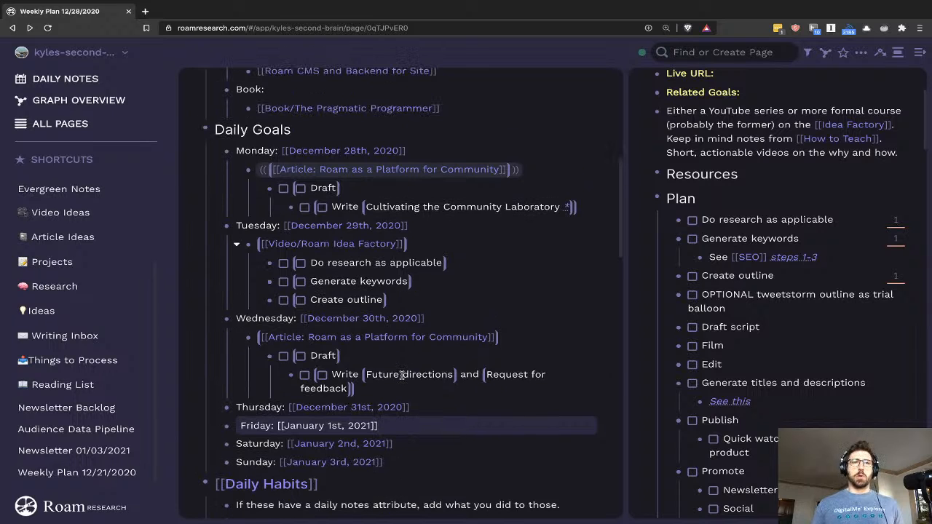
{"action": "scroll", "coordinate": [401, 375], "scroll_direction": "up", "scroll_amount": 1}
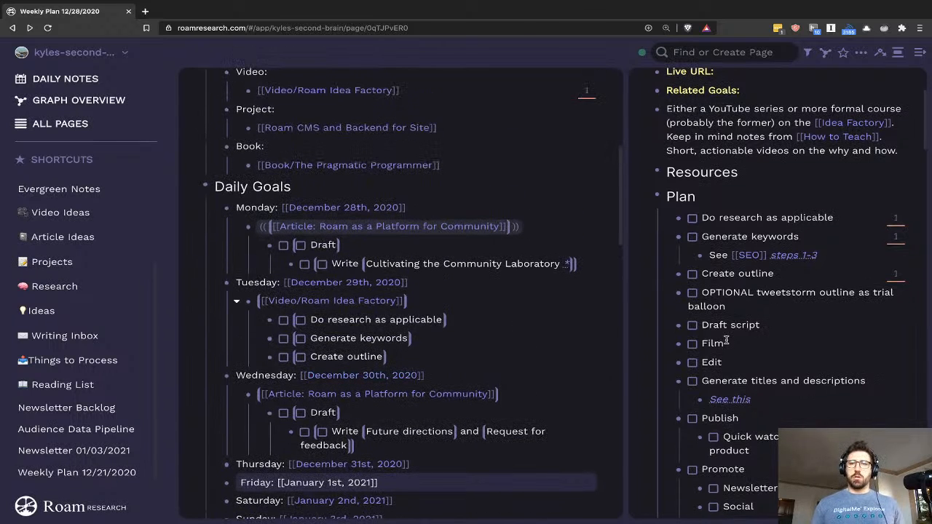
{"action": "left_click", "coordinate": [776, 326]}
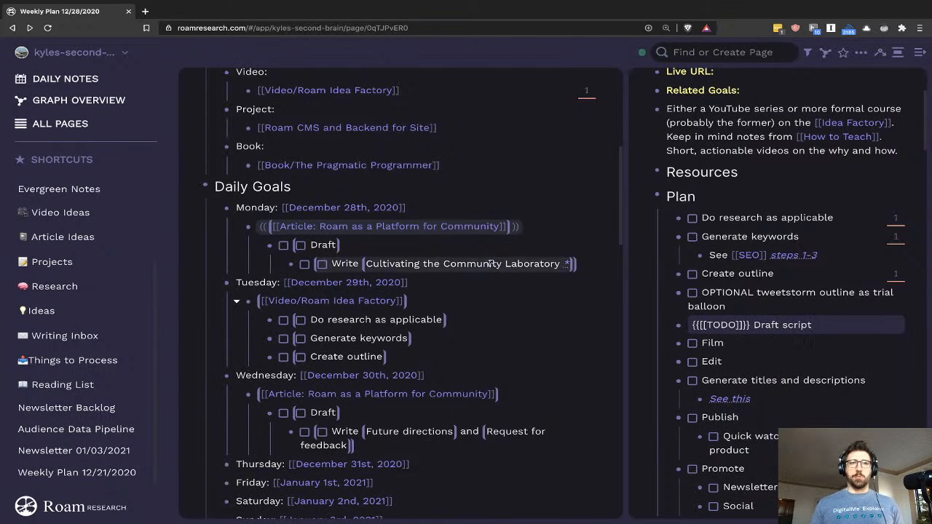
{"action": "right_click", "coordinate": [249, 91]}
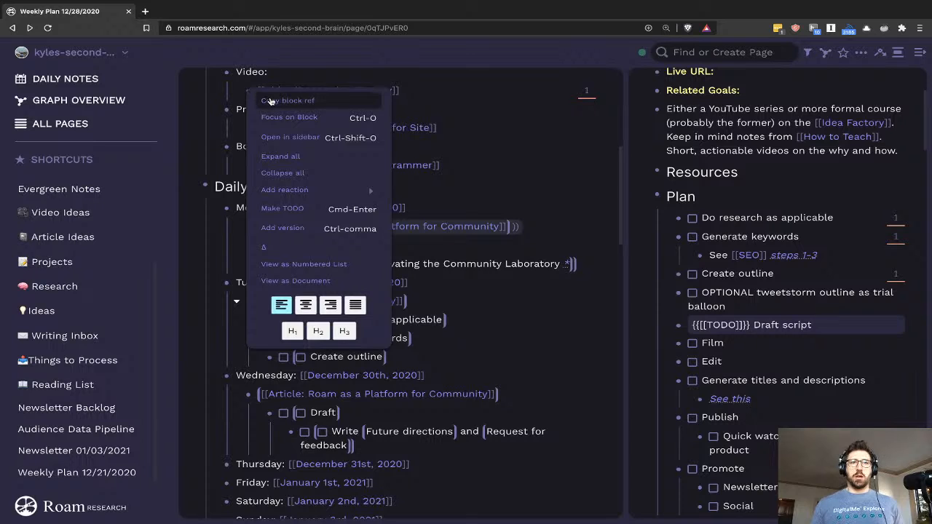
{"action": "left_click", "coordinate": [269, 100]}
{"action": "scroll", "coordinate": [401, 362], "scroll_direction": "down", "scroll_amount": 3}
{"action": "left_click", "coordinate": [394, 360]}
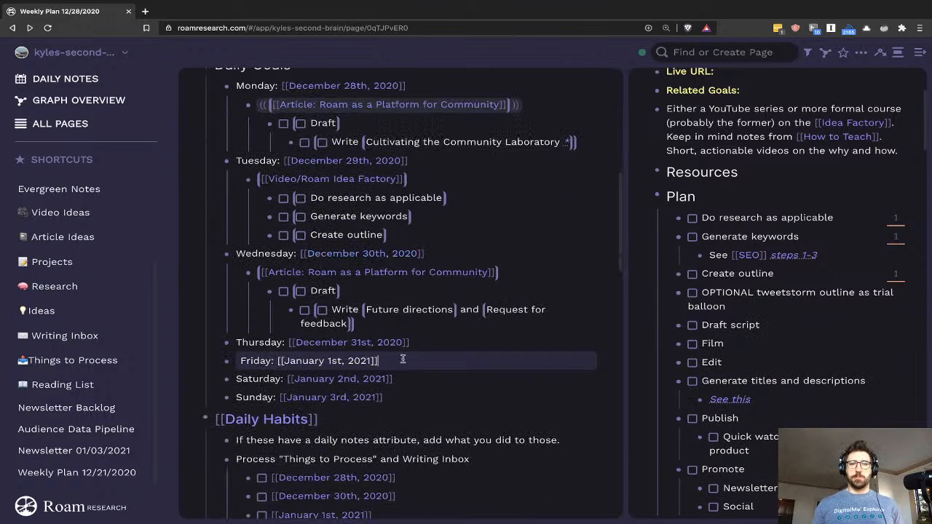
{"action": "key", "text": "Return"}
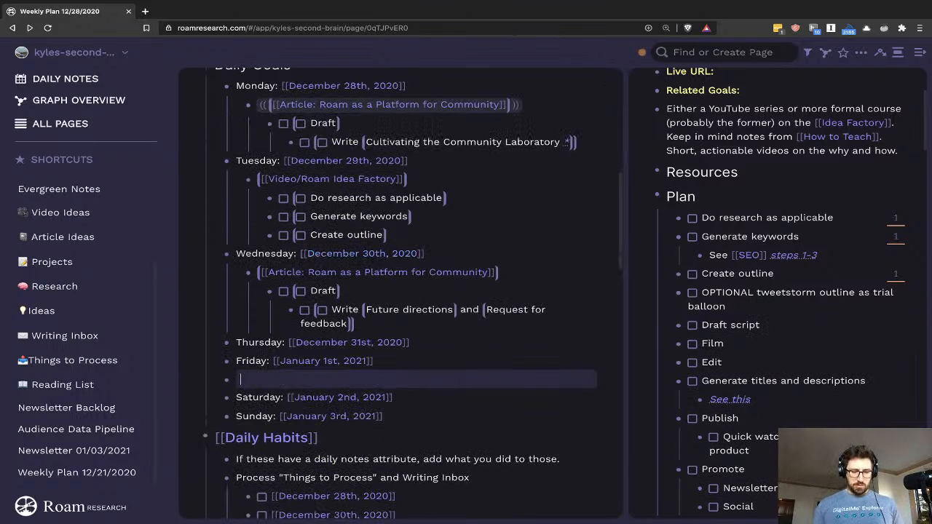
{"action": "key", "text": "Tab"}
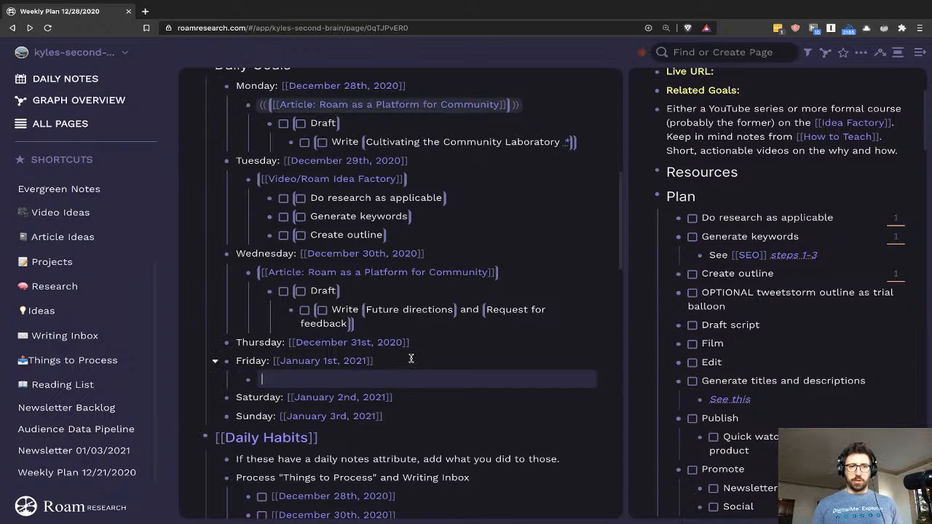
{"action": "key", "text": "ctrl+v"}
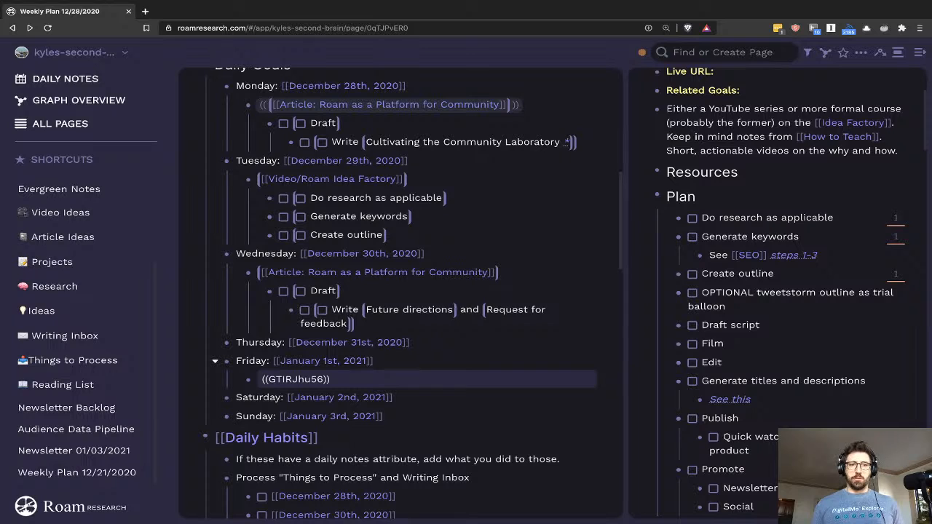
- Nest a TODO item with a block reference to the Plan task "Draft script" beneath Friday's Video/Roam Idea Factory reference
{"action": "key", "text": "Return"}
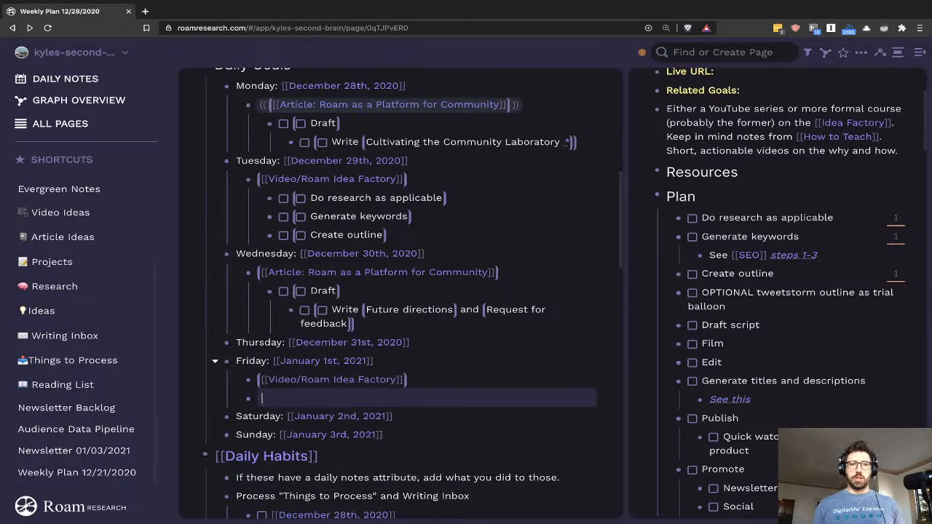
{"action": "key", "text": "Tab"}
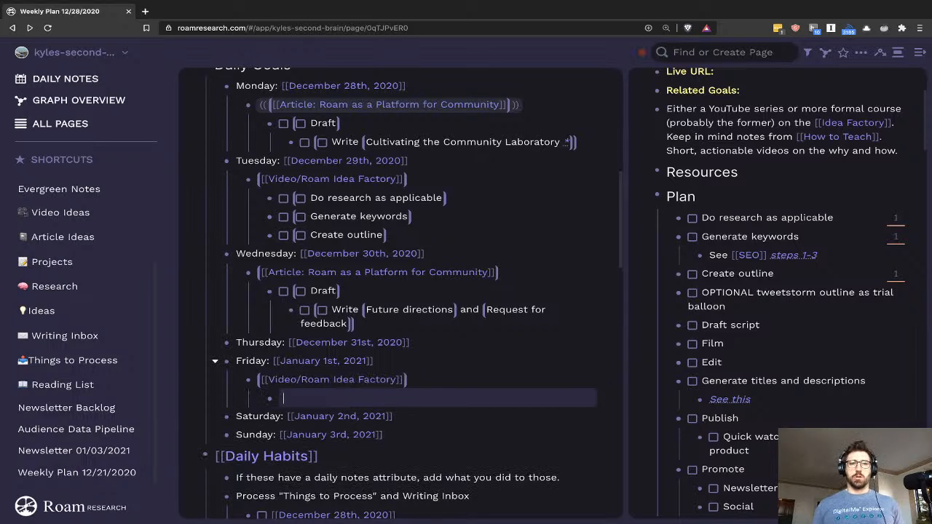
{"action": "right_click", "coordinate": [679, 325]}
{"action": "left_click", "coordinate": [733, 271]}
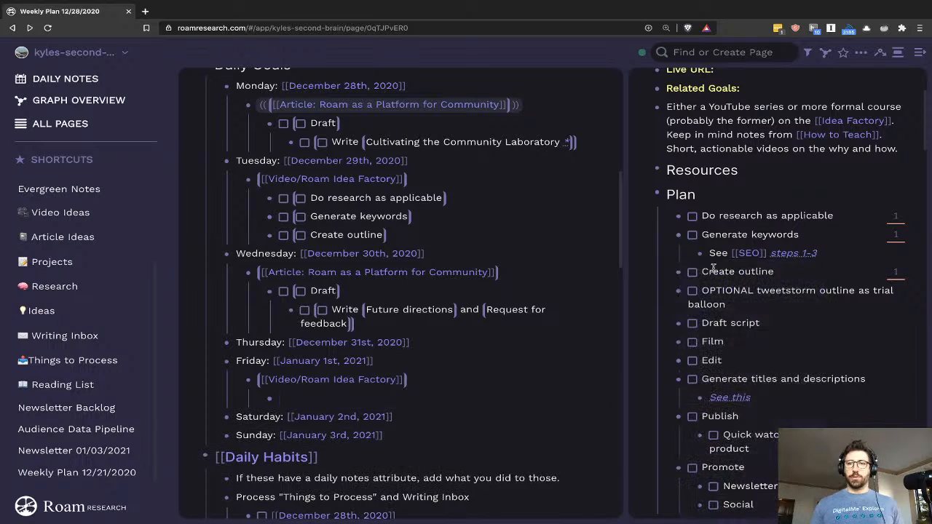
{"action": "left_click", "coordinate": [391, 398]}
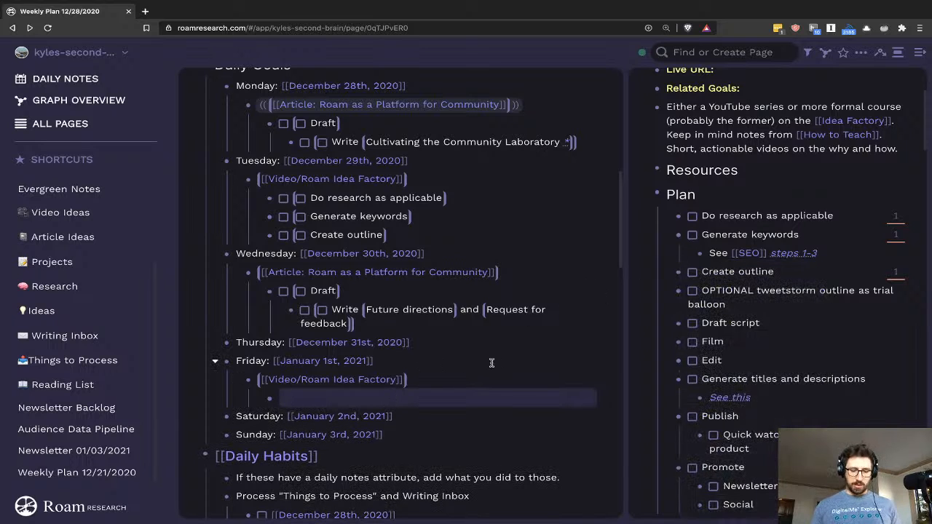
{"action": "key", "text": "ctrl+Return"}
{"action": "key", "text": "ctrl+v"}
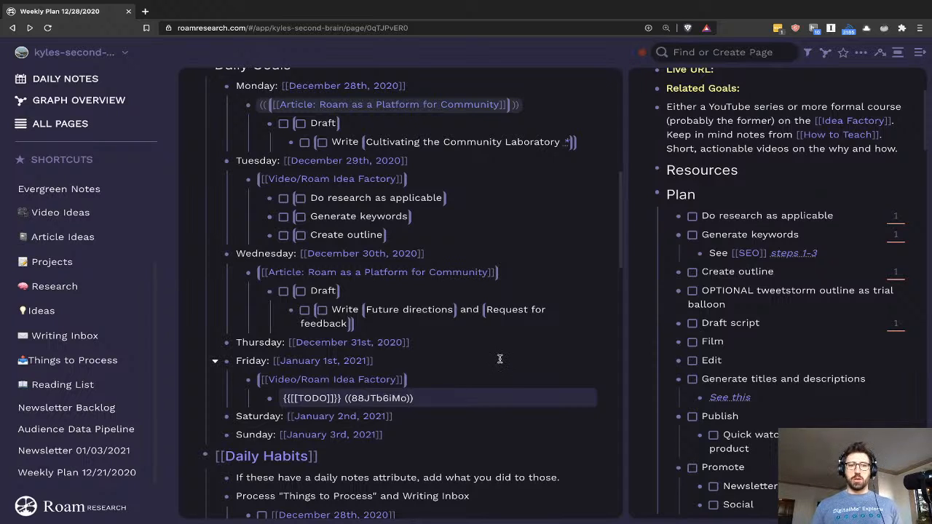
{"action": "left_click", "coordinate": [499, 358]}
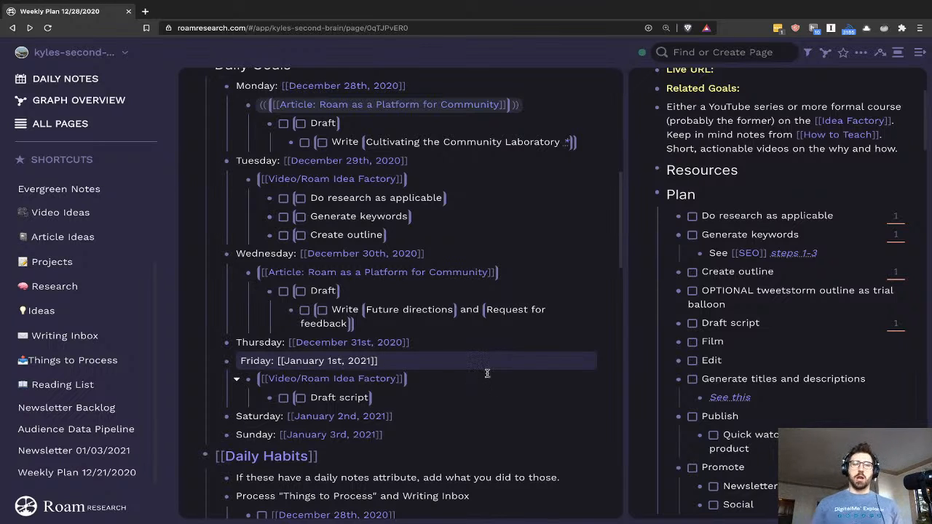
- Copy the block reference of the Roam CMS and Backend for Site entry under the Project priority
{"action": "scroll", "coordinate": [487, 374], "scroll_direction": "up", "scroll_amount": 5}
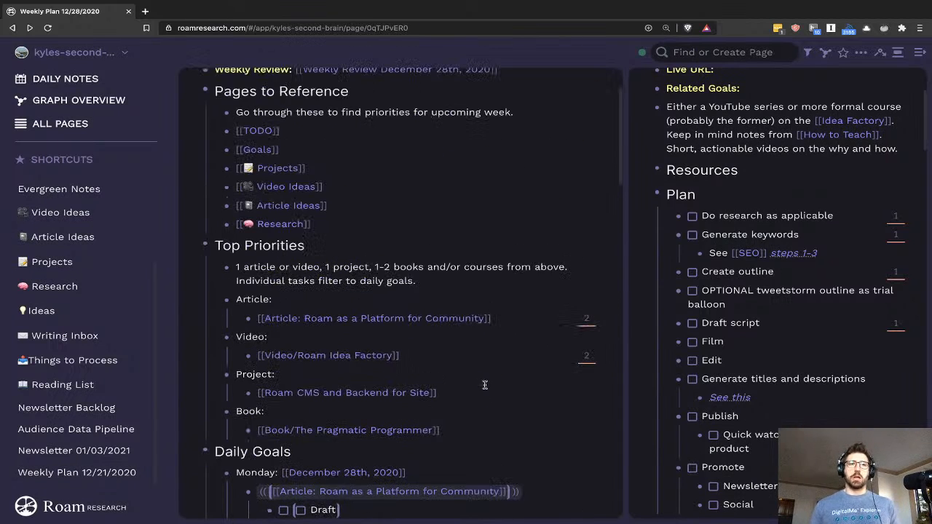
{"action": "right_click", "coordinate": [247, 393]}
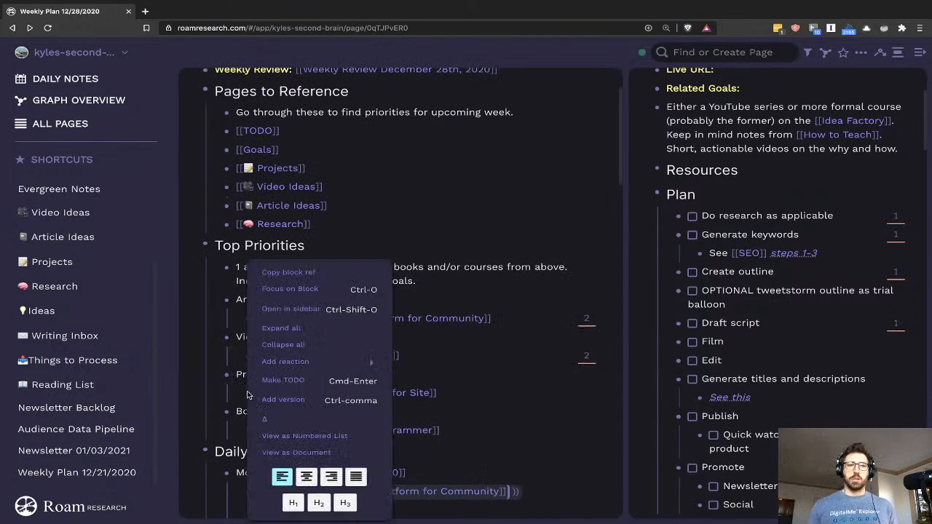
{"action": "left_click", "coordinate": [616, 422]}
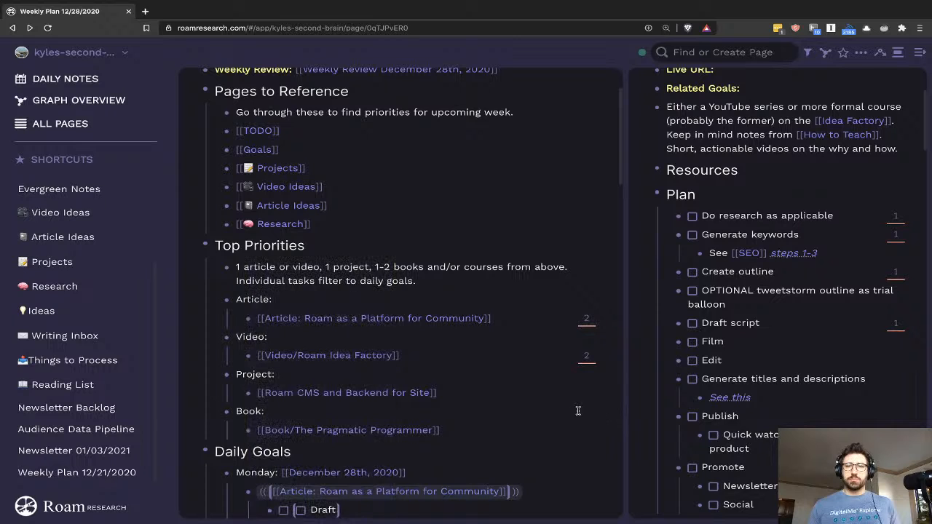
{"action": "right_click", "coordinate": [248, 394]}
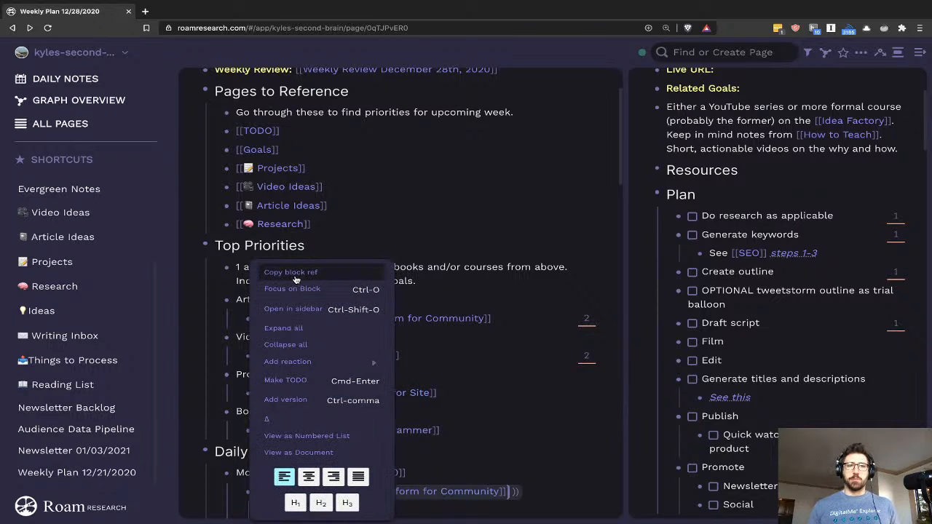
{"action": "left_click", "coordinate": [422, 327]}
{"action": "scroll", "coordinate": [430, 328], "scroll_direction": "down", "scroll_amount": 6}
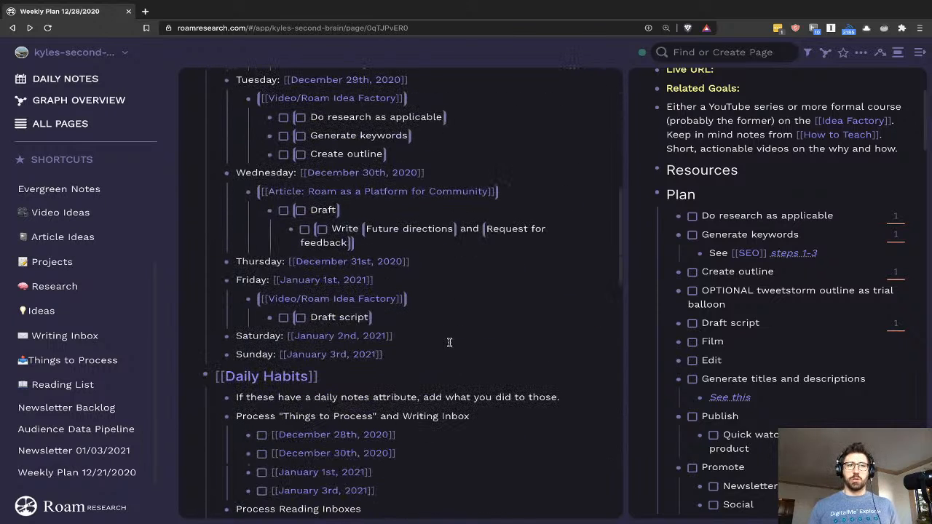
- Remove the extra pair of parentheses around Monday's Article: Roam as a Platform for Community block reference
{"action": "scroll", "coordinate": [449, 342], "scroll_direction": "up", "scroll_amount": 3}
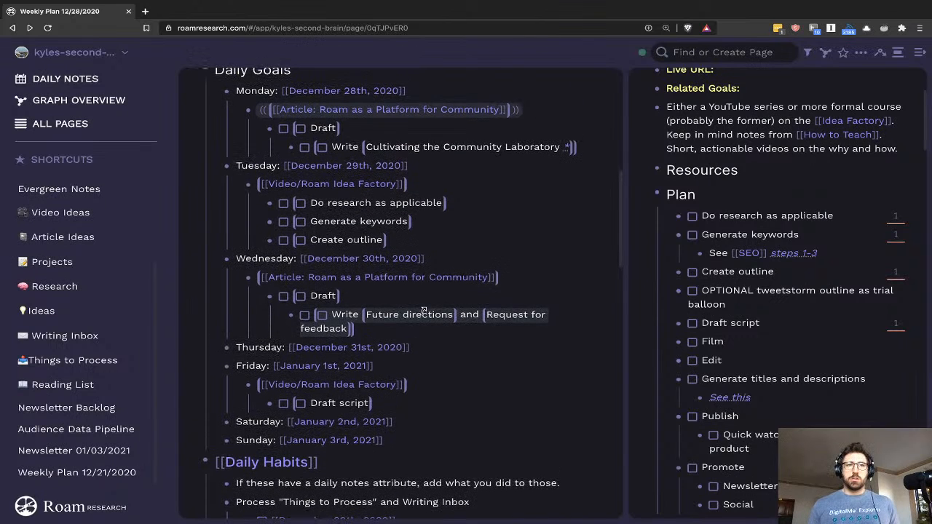
{"action": "left_click", "coordinate": [530, 115]}
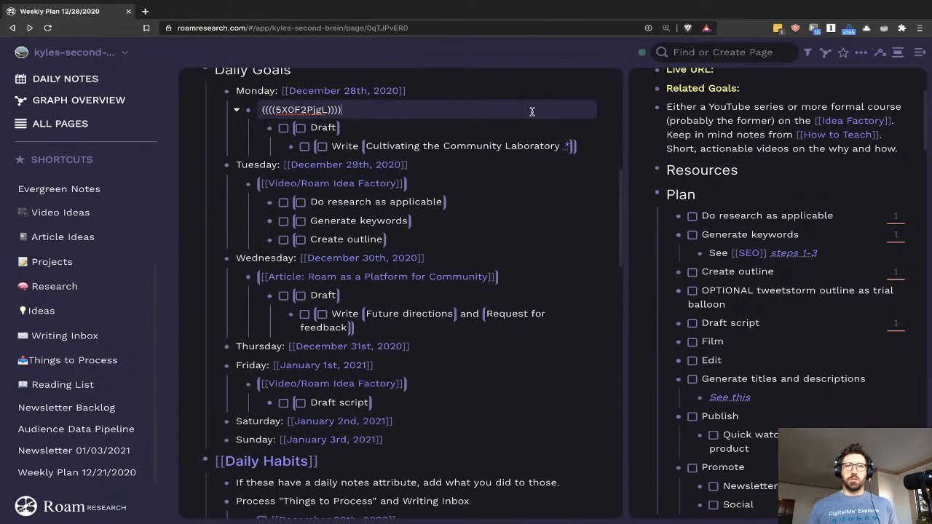
{"action": "left_click", "coordinate": [271, 109]}
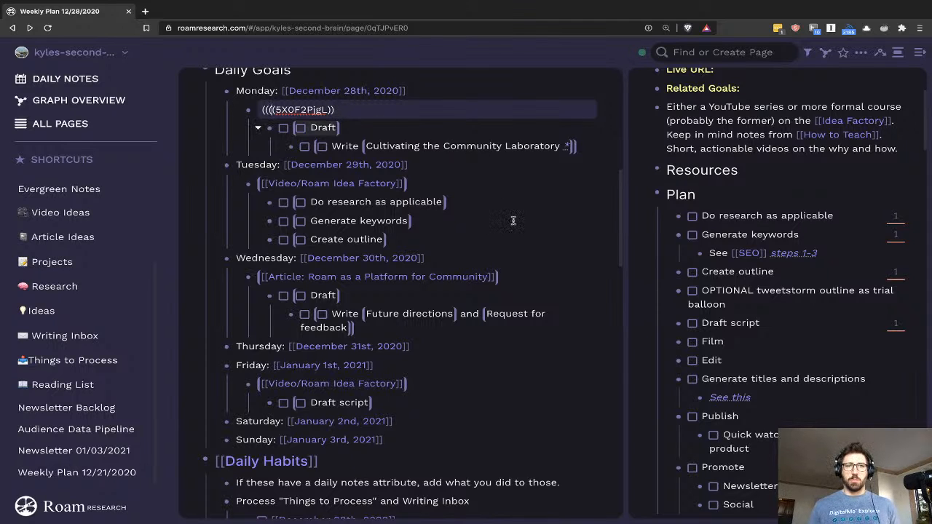
{"action": "key", "text": "BackSpace"}
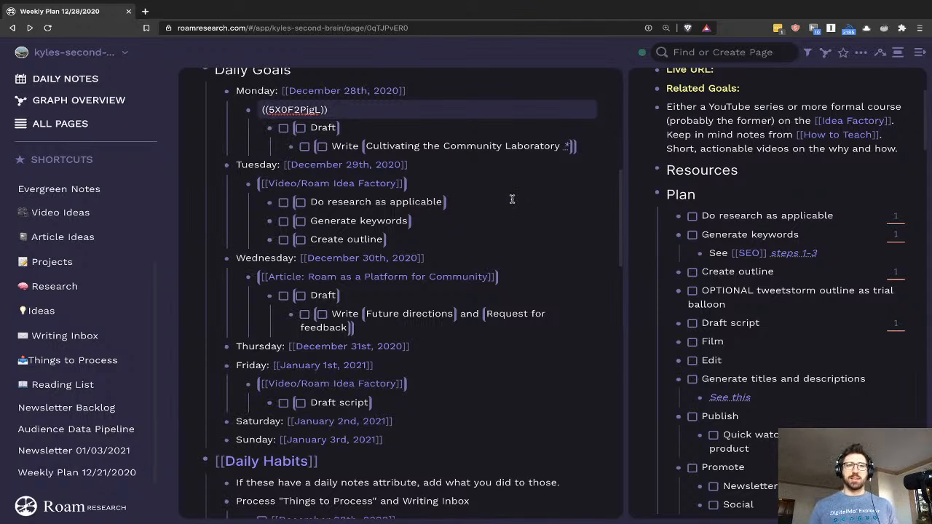
{"action": "left_click", "coordinate": [511, 201]}
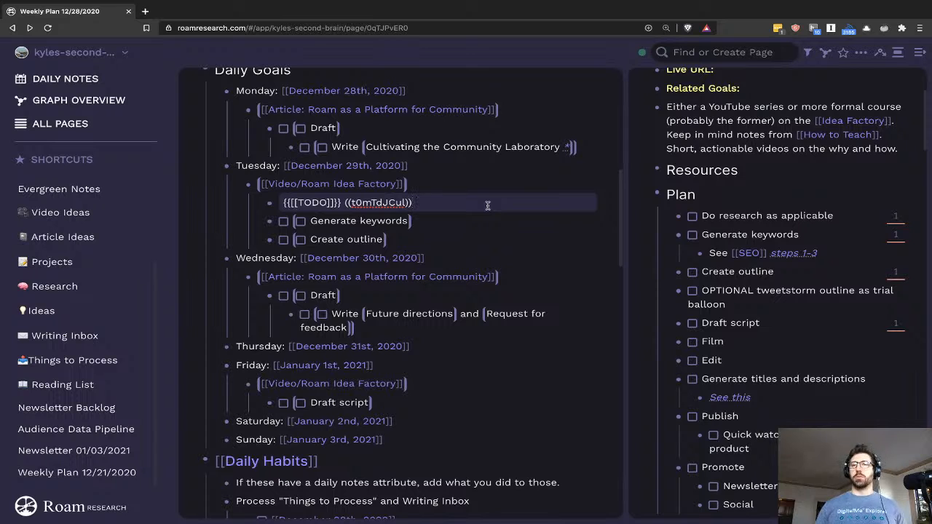
{"action": "scroll", "coordinate": [493, 227], "scroll_direction": "down", "scroll_amount": 1}
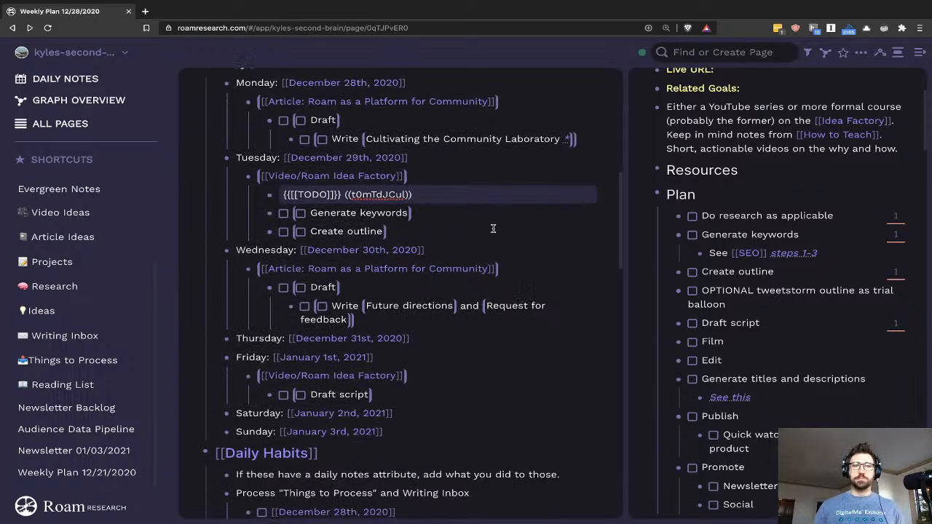
{"action": "left_click", "coordinate": [450, 323]}
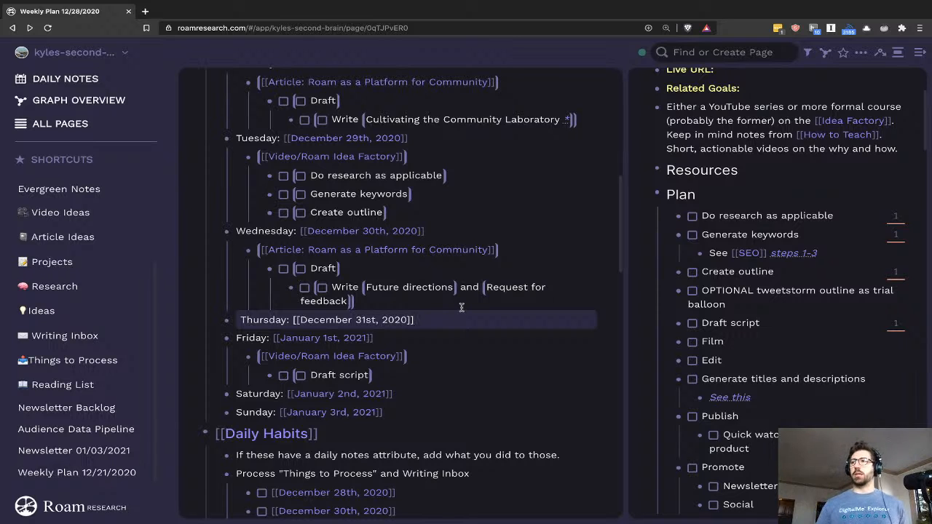
- Add the copied Roam CMS and Backend for Site block reference beneath Friday, January 1st, with an empty block nested under it
{"action": "scroll", "coordinate": [459, 307], "scroll_direction": "down", "scroll_amount": 1}
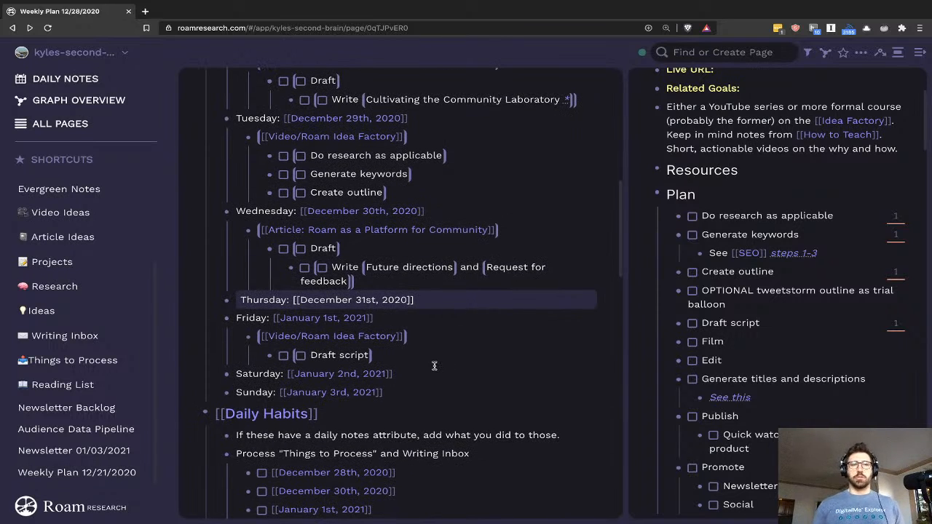
{"action": "scroll", "coordinate": [432, 353], "scroll_direction": "up", "scroll_amount": 5}
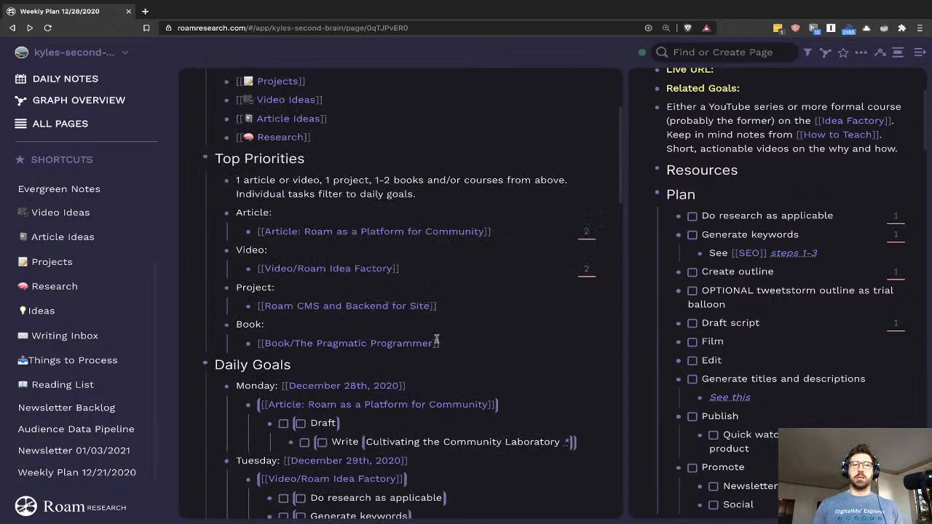
{"action": "scroll", "coordinate": [437, 339], "scroll_direction": "down", "scroll_amount": 4}
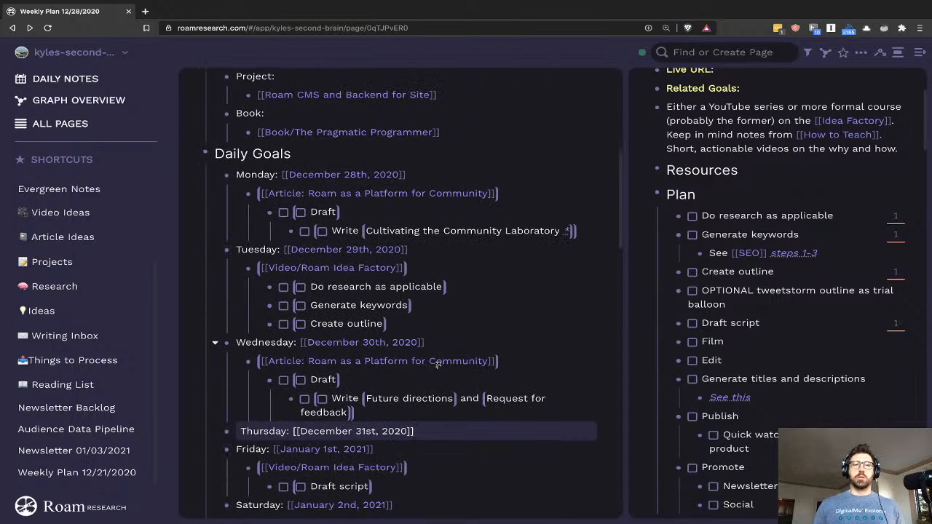
{"action": "scroll", "coordinate": [437, 386], "scroll_direction": "down", "scroll_amount": 1}
{"action": "left_click", "coordinate": [434, 390]}
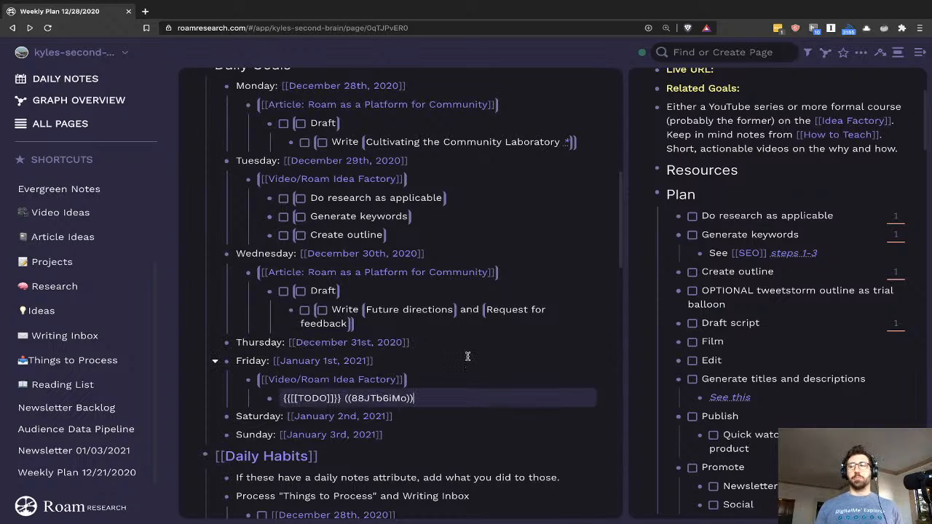
{"action": "key", "text": "Return"}
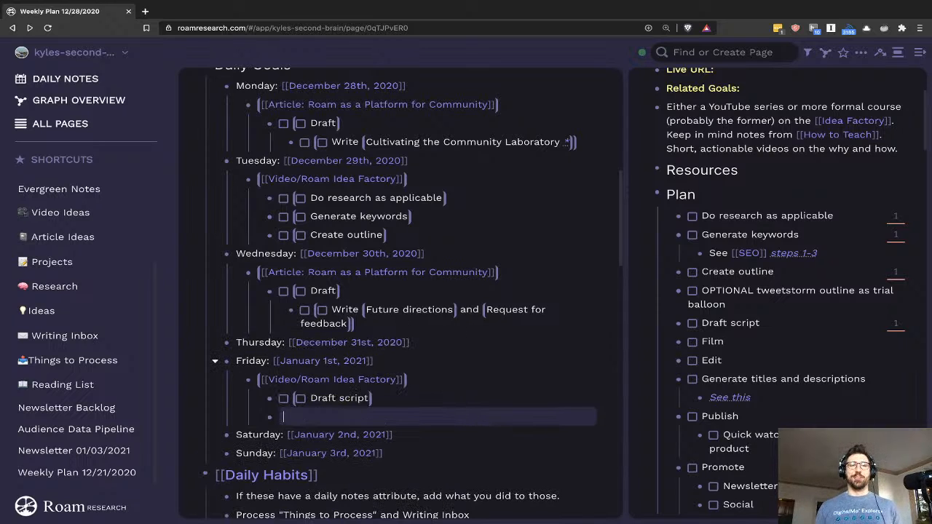
{"action": "key", "text": "shift+Tab"}
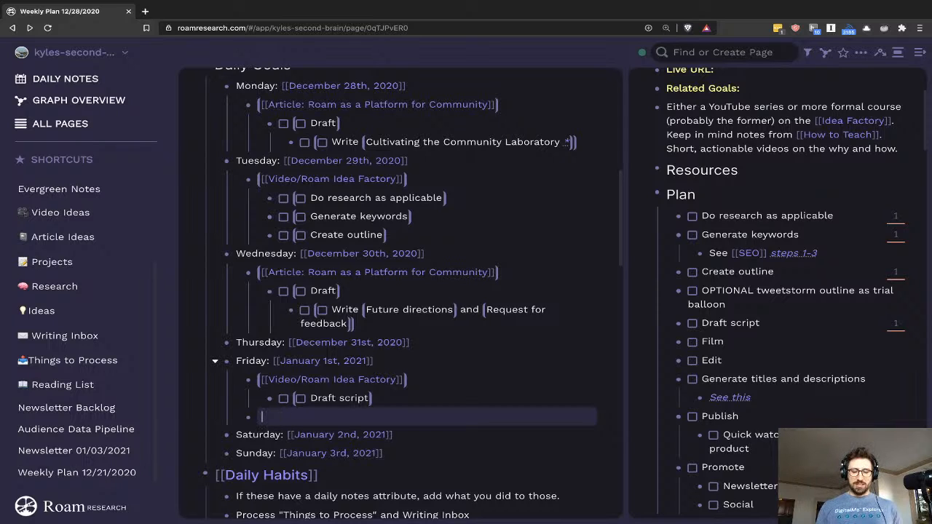
{"action": "key", "text": "ctrl+v"}
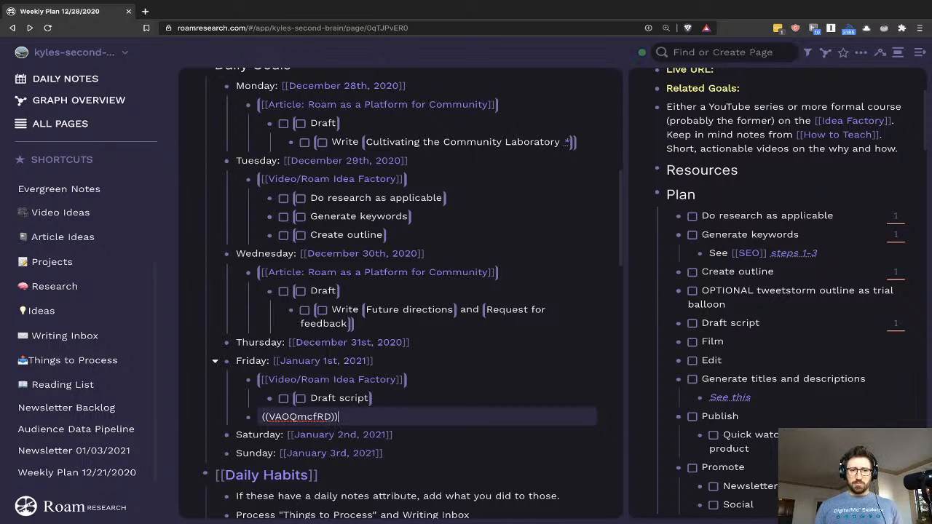
{"action": "key", "text": "Return"}
{"action": "key", "text": "Tab"}
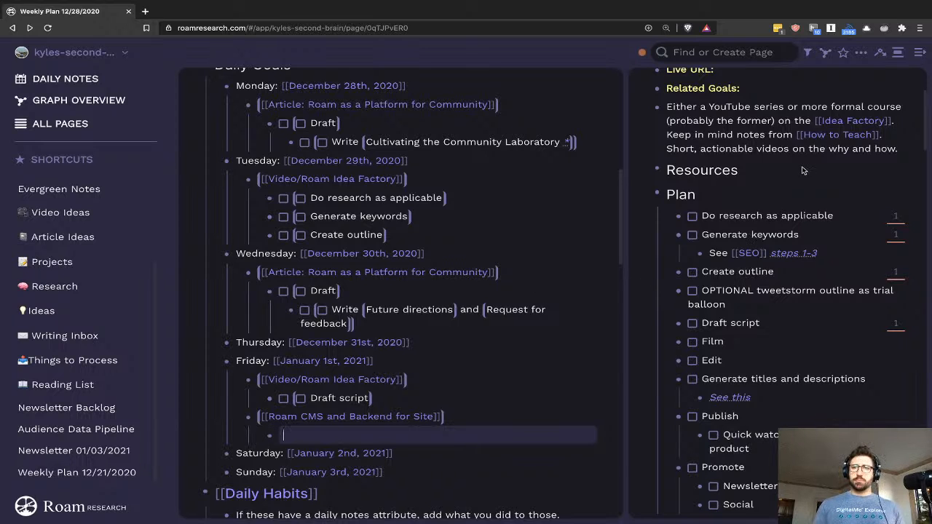
- Close the Video/Roam Idea Factory outline and find Sunday, December 27th in the Weekly Plan 12/21/2020 outline
{"action": "scroll", "coordinate": [801, 170], "scroll_direction": "up", "scroll_amount": 3}
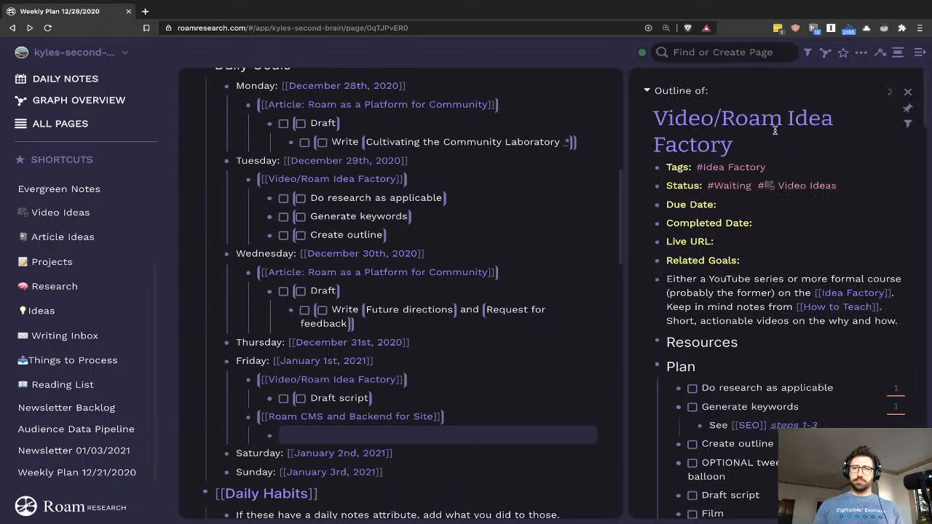
{"action": "left_click", "coordinate": [907, 94]}
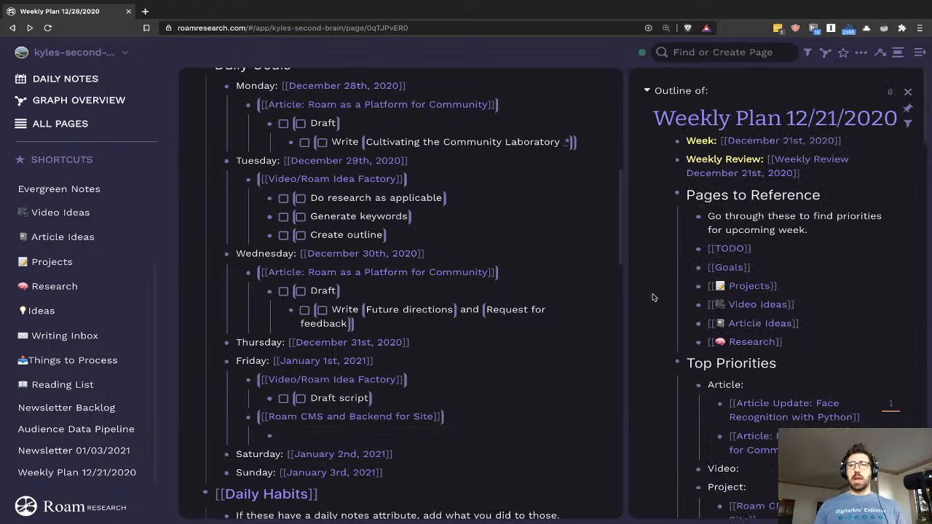
{"action": "scroll", "coordinate": [756, 308], "scroll_direction": "down", "scroll_amount": 5}
{"action": "scroll", "coordinate": [755, 308], "scroll_direction": "down", "scroll_amount": 6}
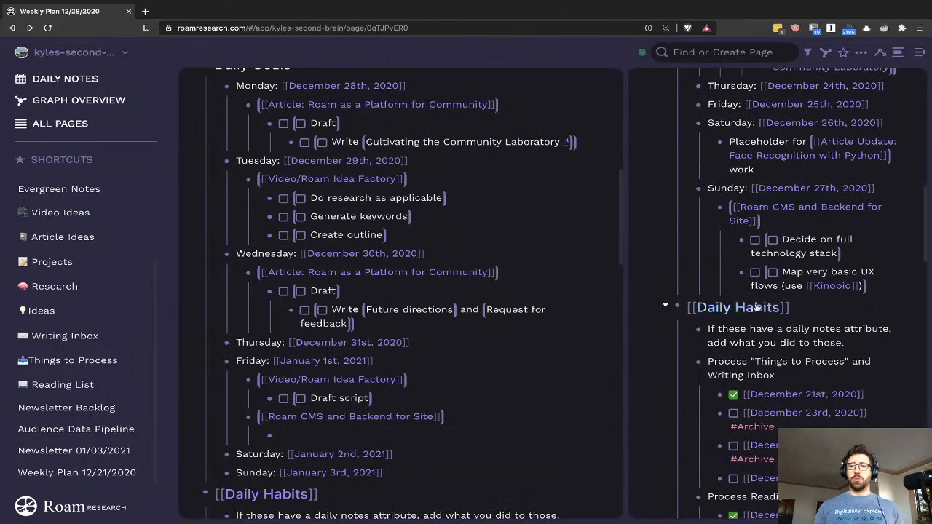
{"action": "scroll", "coordinate": [795, 294], "scroll_direction": "up", "scroll_amount": 3}
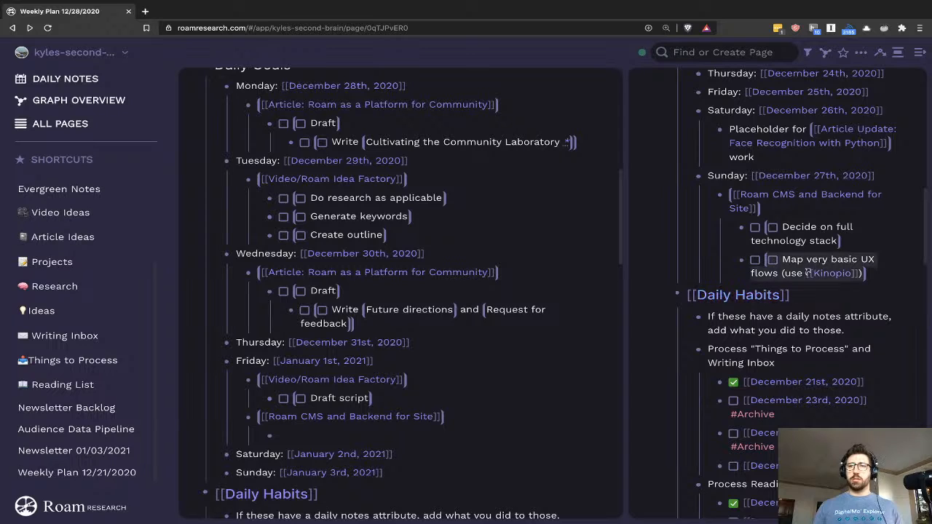
- Copy references to Sunday, December 27th's two Roam CMS and Backend for Site tasks into the empty block under Friday's project reference
{"action": "left_click", "coordinate": [879, 275]}
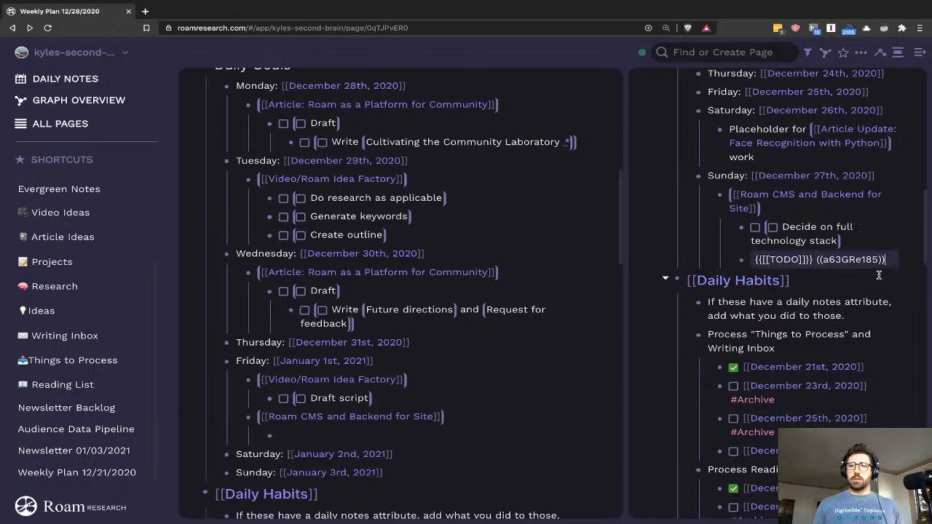
{"action": "left_click", "coordinate": [880, 236]}
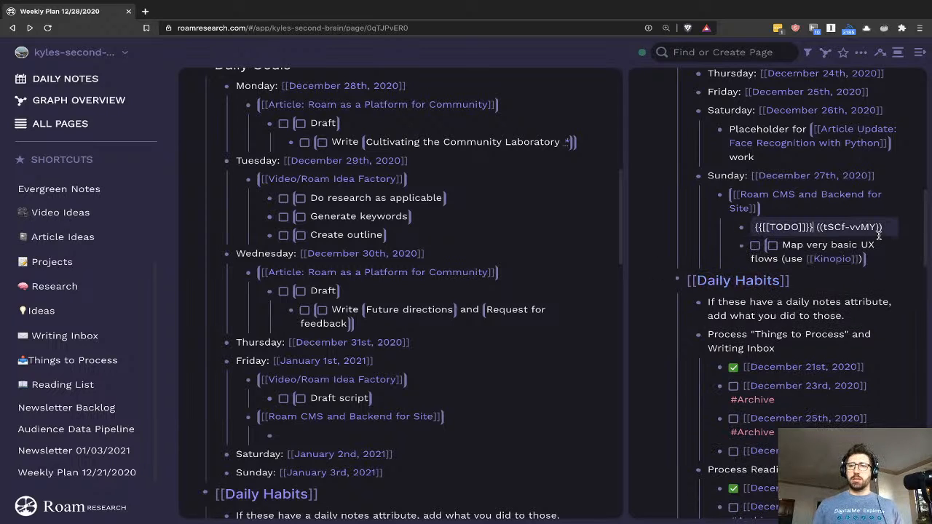
{"action": "left_click", "coordinate": [877, 258]}
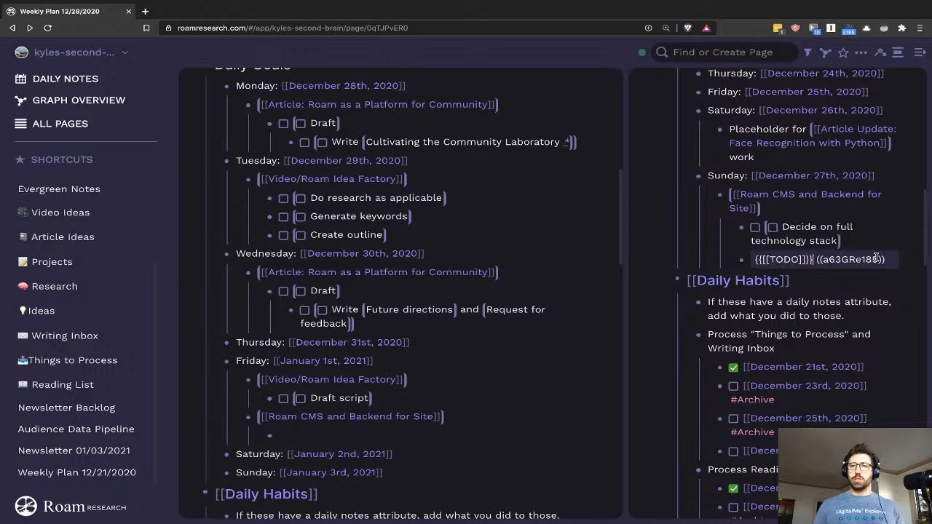
{"action": "left_click", "coordinate": [732, 230]}
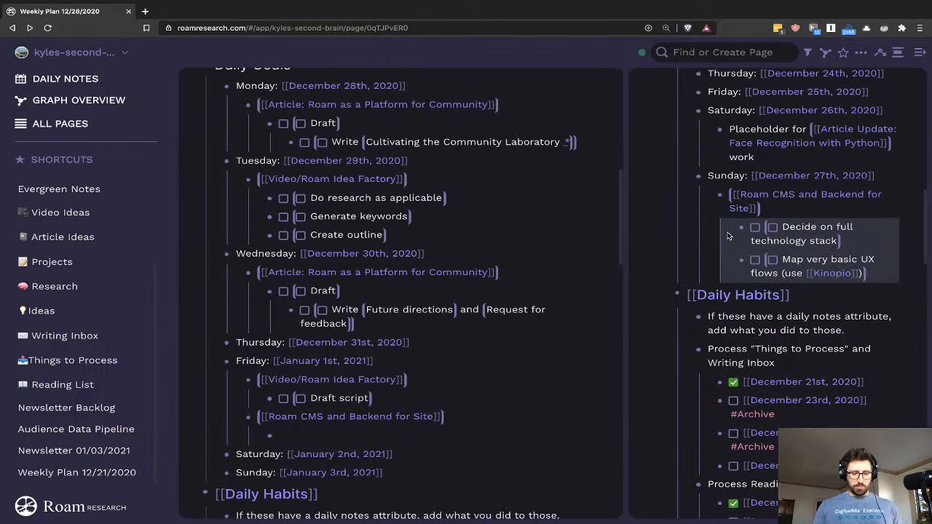
{"action": "left_click", "coordinate": [376, 436]}
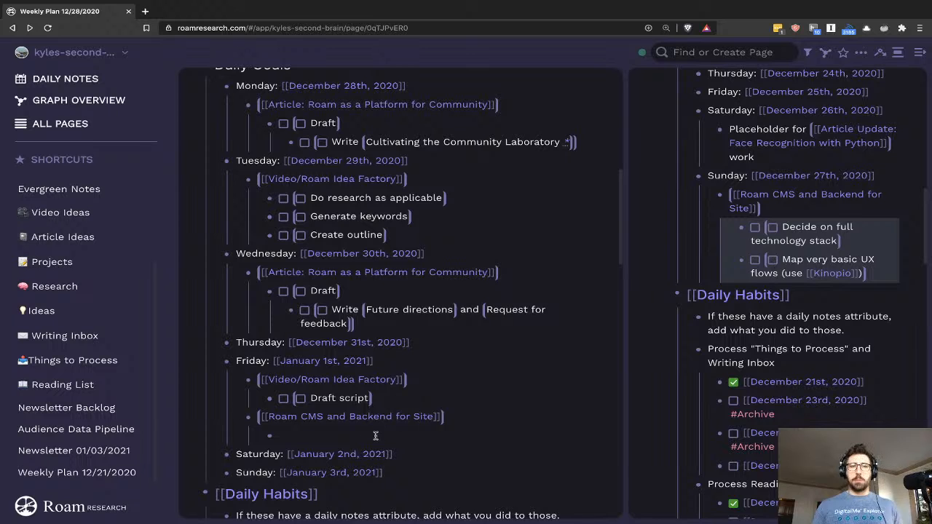
{"action": "type", "text": "((LyX-Ymgu5))"}
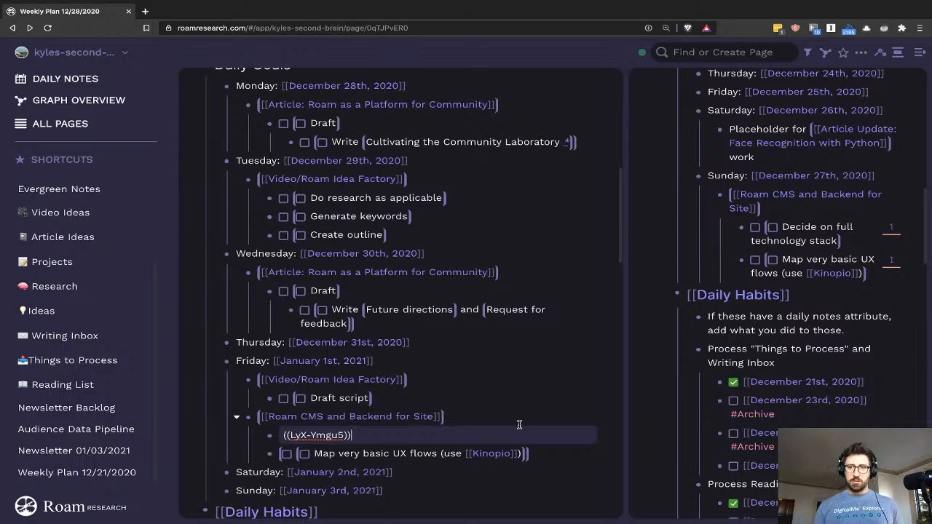
- Replace the two nested references under Friday's Roam CMS entry with TODO items directly referencing the technology stack and UX flows tasks
{"action": "left_click", "coordinate": [539, 396]}
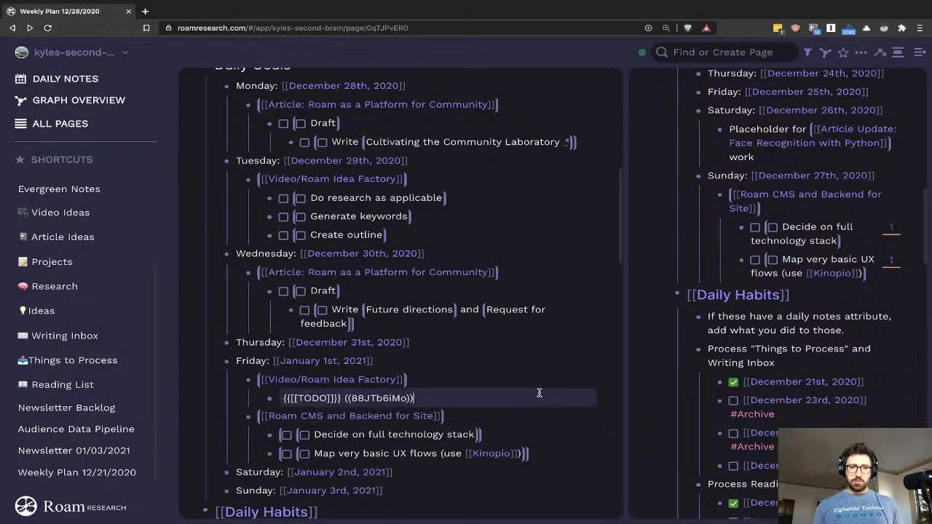
{"action": "left_click", "coordinate": [511, 435]}
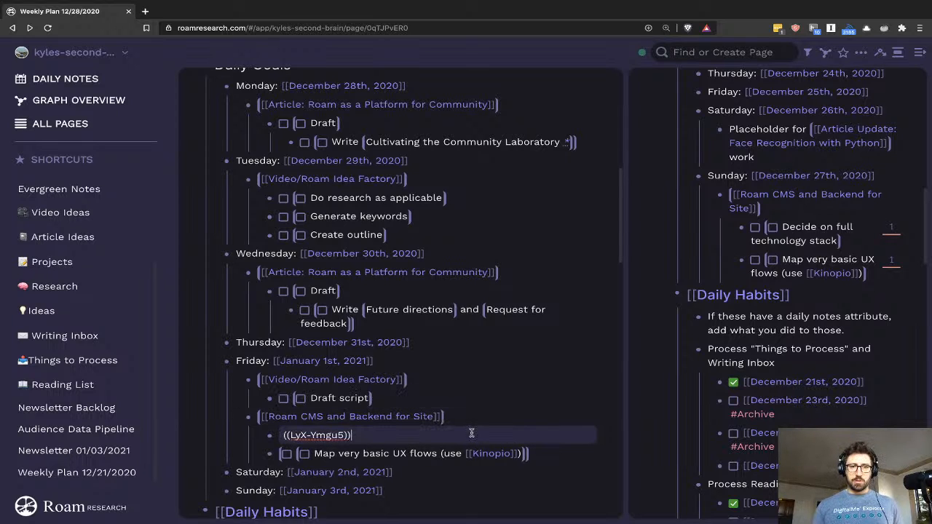
{"action": "left_click", "coordinate": [873, 275]}
{"action": "left_click_drag", "start_coordinate": [733, 226], "coordinate": [560, 456]}
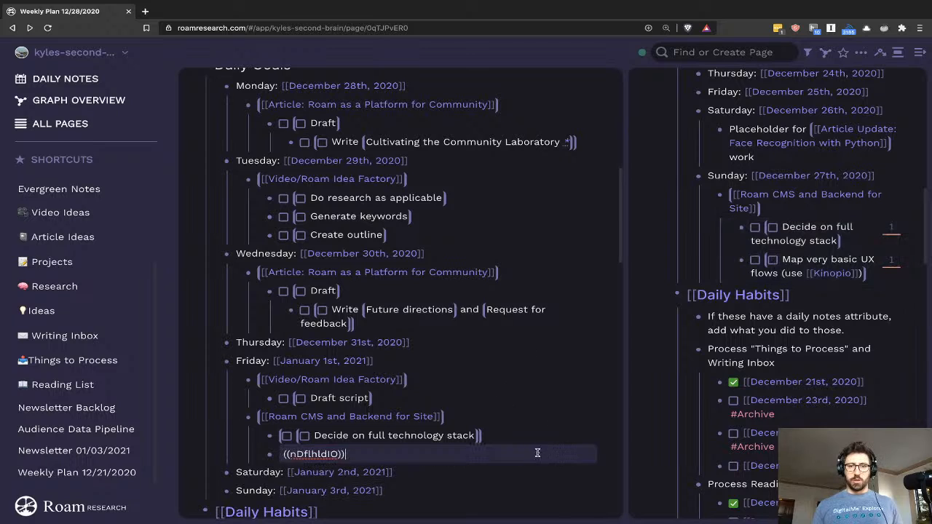
{"action": "left_click", "coordinate": [408, 435]}
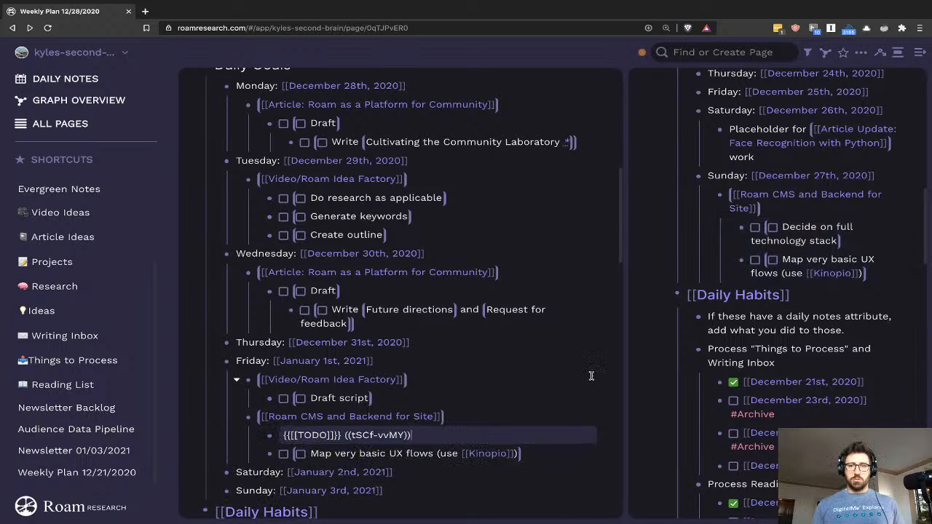
- Delete the Roam CMS and Backend for Site reference and its two tasks from Sunday, December 27th in the previous weekly plan
{"action": "left_click", "coordinate": [891, 273]}
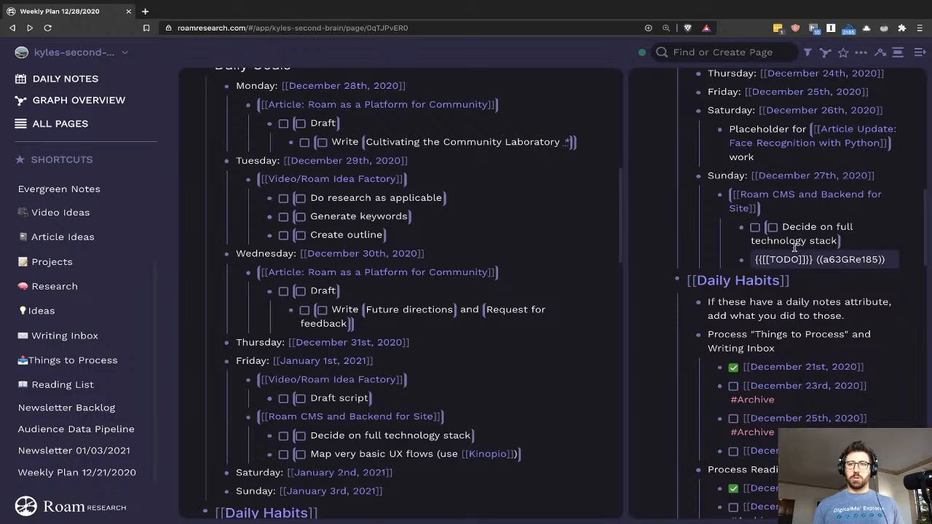
{"action": "key", "text": "Escape"}
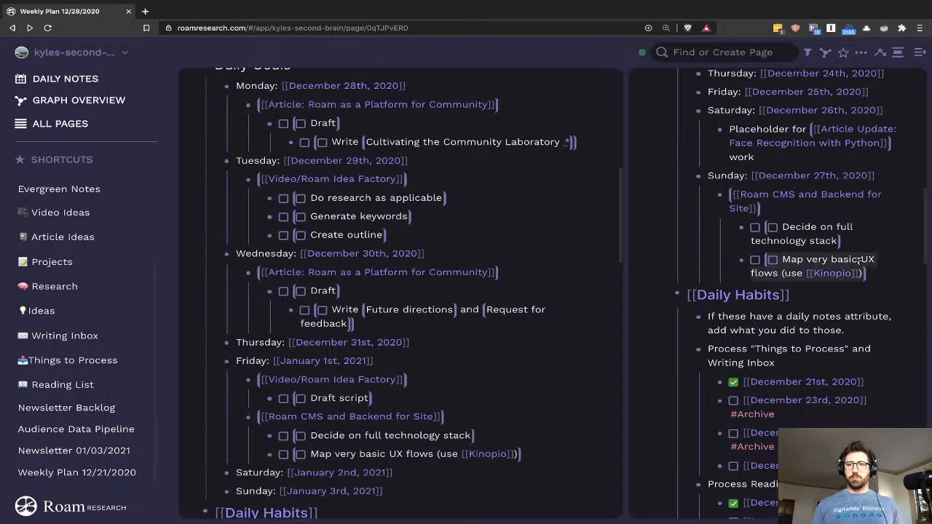
{"action": "left_click_drag", "start_coordinate": [830, 261], "coordinate": [739, 196]}
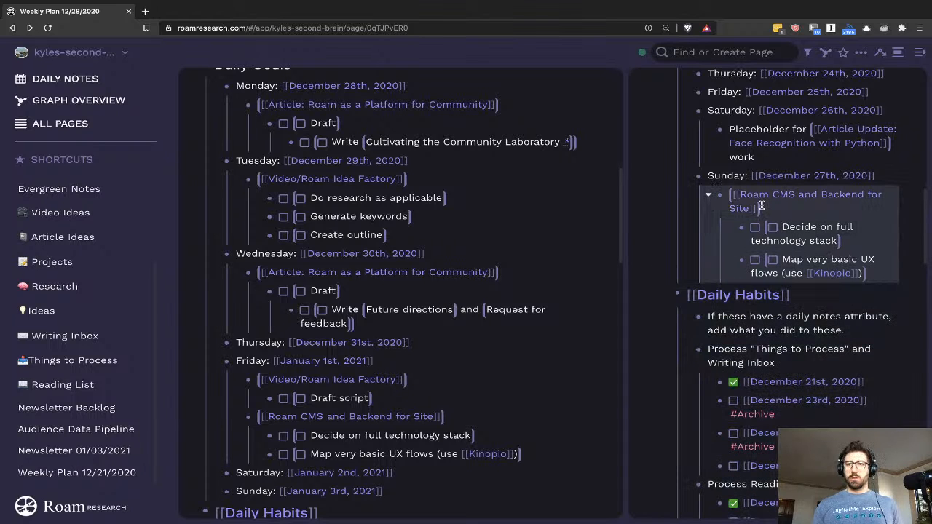
{"action": "key", "text": "BackSpace"}
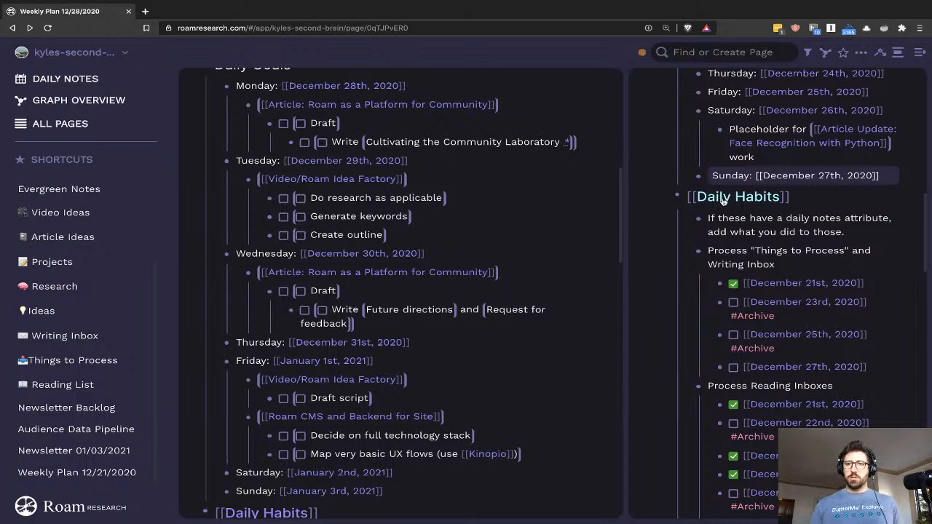
- Review the Top Priorities against the tasks distributed across the week's Daily Goals
{"action": "left_click", "coordinate": [538, 334]}
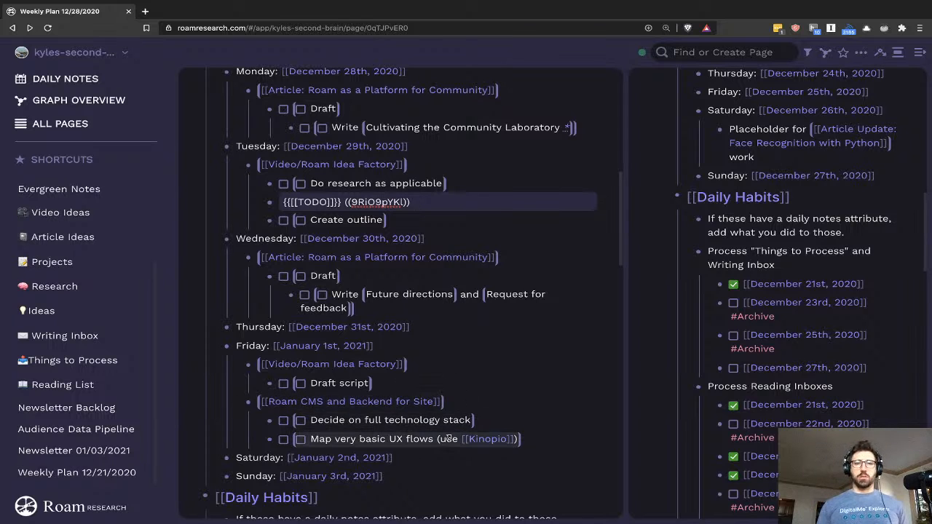
{"action": "scroll", "coordinate": [499, 416], "scroll_direction": "up", "scroll_amount": 2}
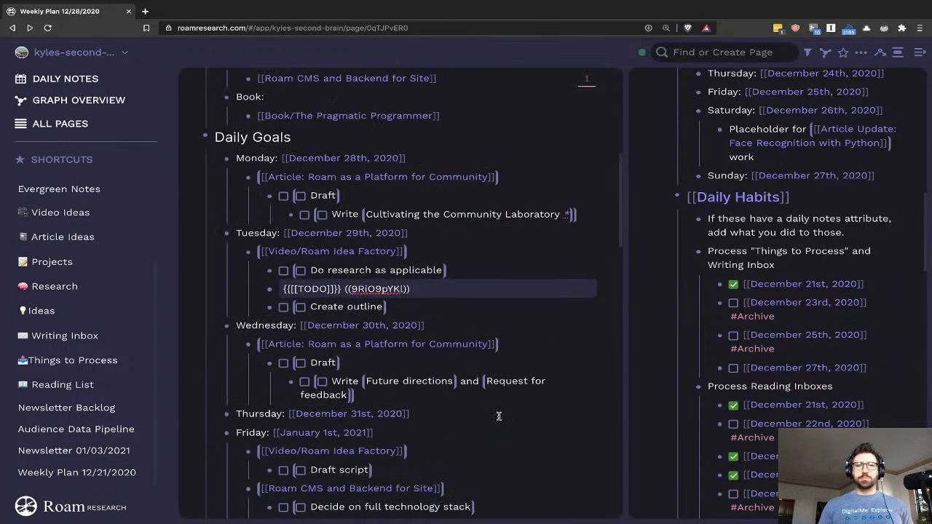
{"action": "scroll", "coordinate": [499, 416], "scroll_direction": "up", "scroll_amount": 3}
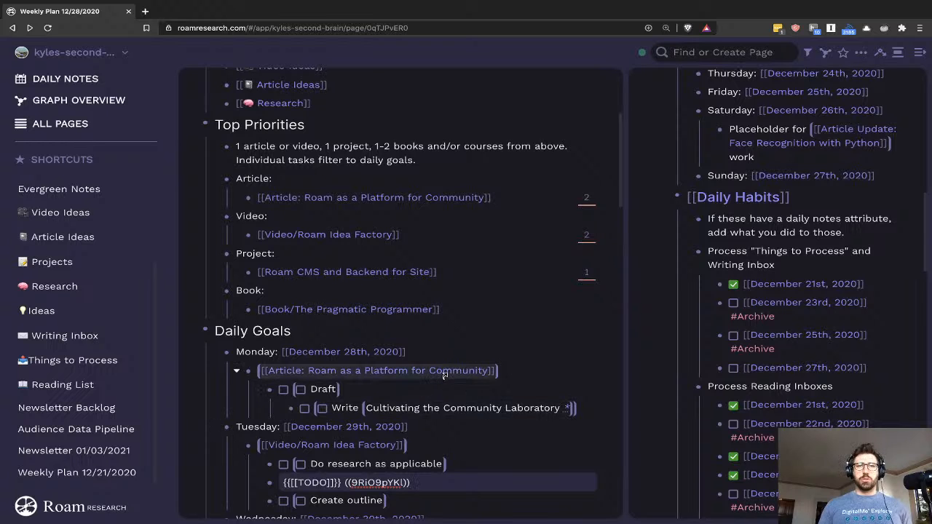
{"action": "scroll", "coordinate": [446, 373], "scroll_direction": "down", "scroll_amount": 5}
{"action": "scroll", "coordinate": [447, 372], "scroll_direction": "up", "scroll_amount": 4}
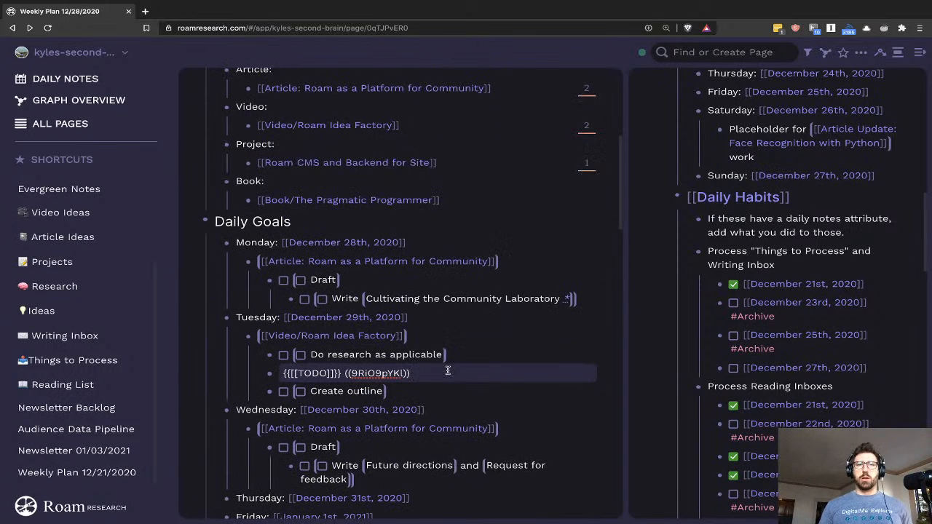
{"action": "scroll", "coordinate": [448, 370], "scroll_direction": "up", "scroll_amount": 1}
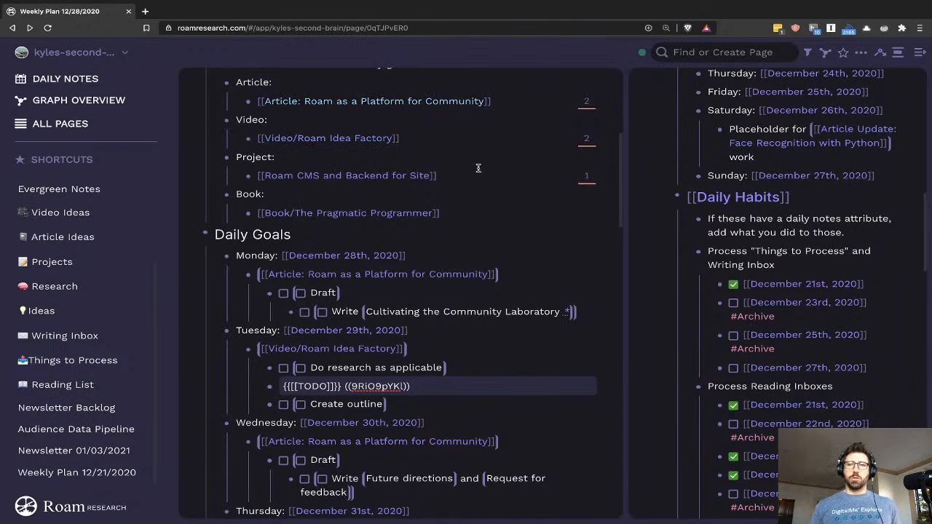
{"action": "scroll", "coordinate": [402, 283], "scroll_direction": "down", "scroll_amount": 5}
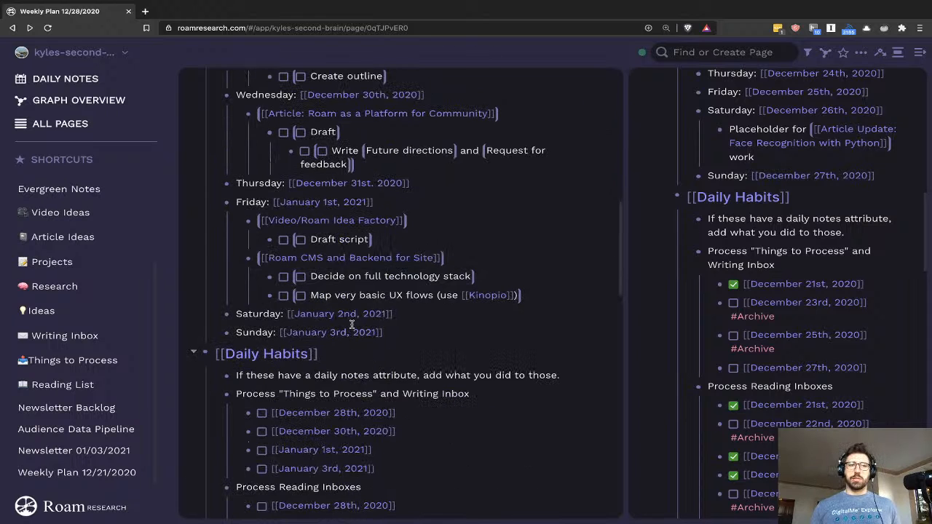
- Open the top-priority article, Roam as a Platform for Community, in the sidebar while keeping the weekly plan as the main page
{"action": "scroll", "coordinate": [352, 325], "scroll_direction": "up", "scroll_amount": 6}
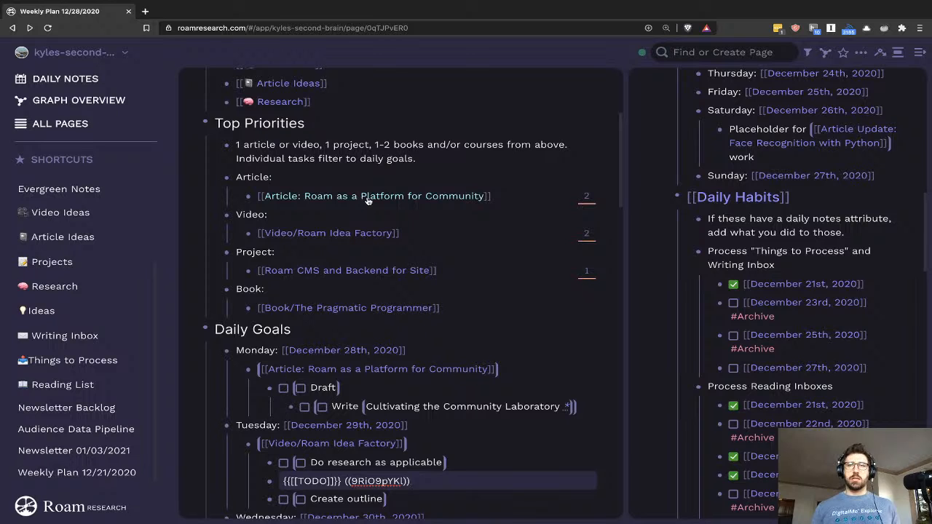
{"action": "left_click_drag", "start_coordinate": [368, 200], "coordinate": [353, 236]}
{"action": "left_click", "coordinate": [354, 233]}
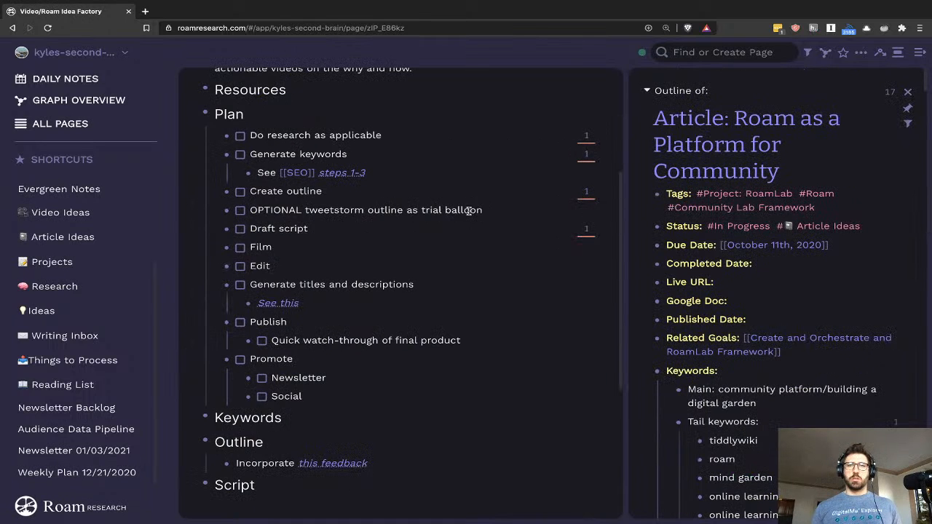
{"action": "left_click", "coordinate": [12, 28]}
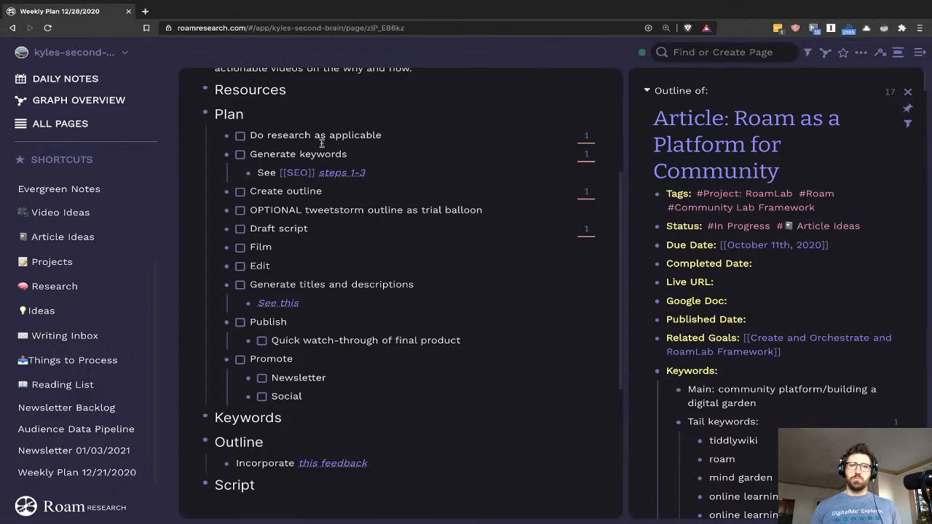
{"action": "left_click", "coordinate": [11, 28]}
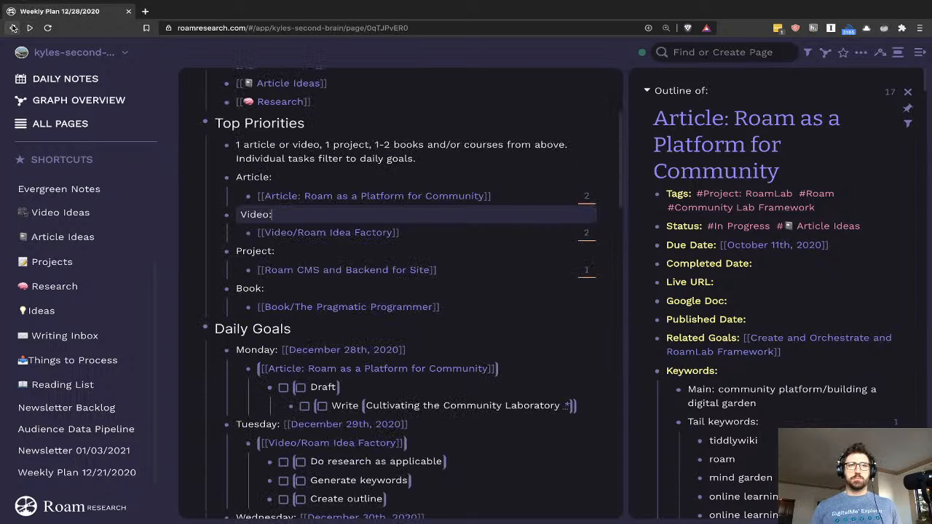
- Copy the block reference of the Generate headlines task from the article's plan in the sidebar
{"action": "scroll", "coordinate": [699, 287], "scroll_direction": "down", "scroll_amount": 3}
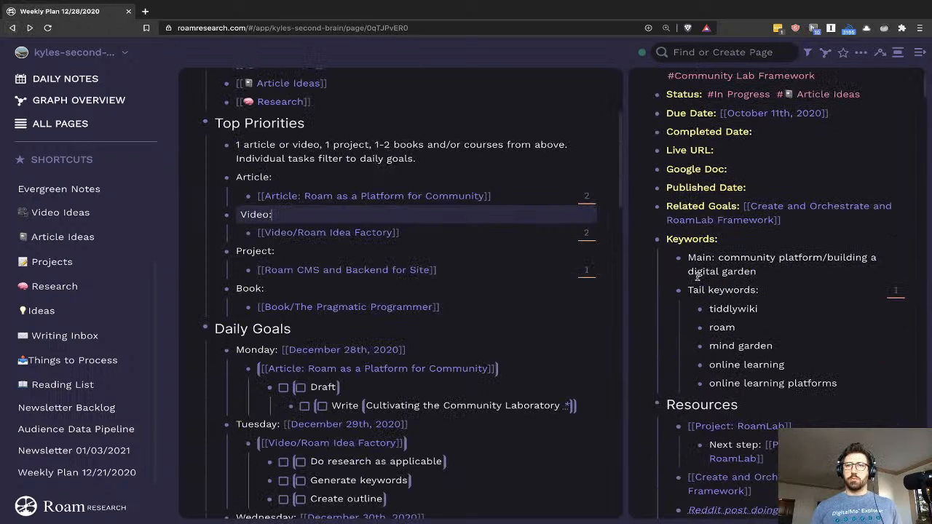
{"action": "scroll", "coordinate": [698, 277], "scroll_direction": "down", "scroll_amount": 10}
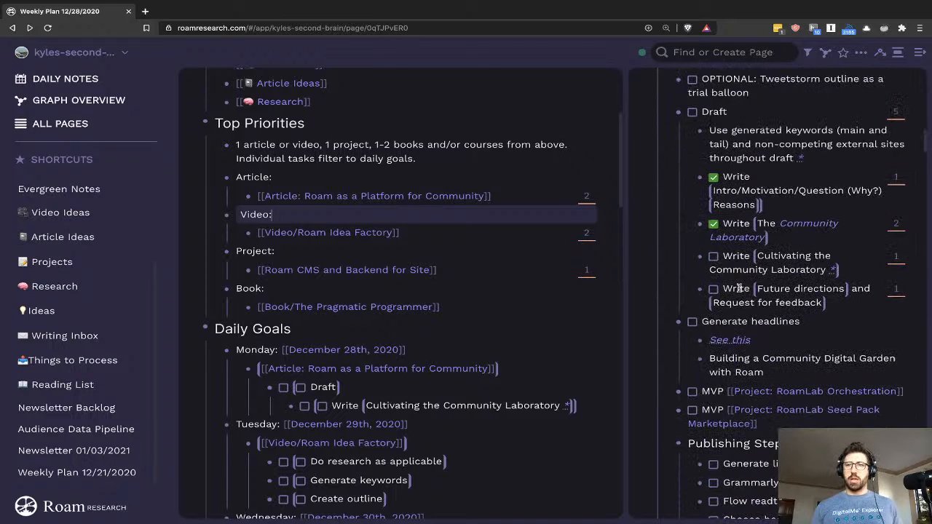
{"action": "scroll", "coordinate": [769, 306], "scroll_direction": "up", "scroll_amount": 1}
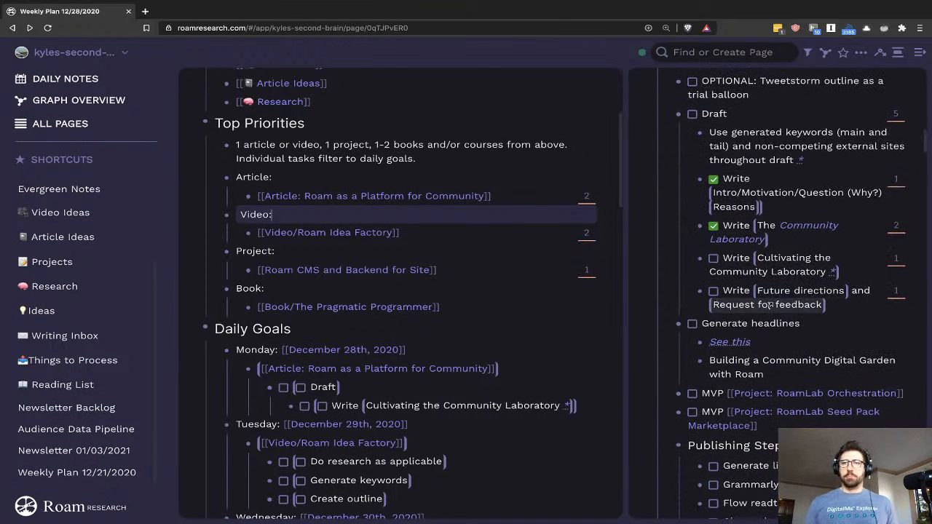
{"action": "left_click", "coordinate": [815, 323]}
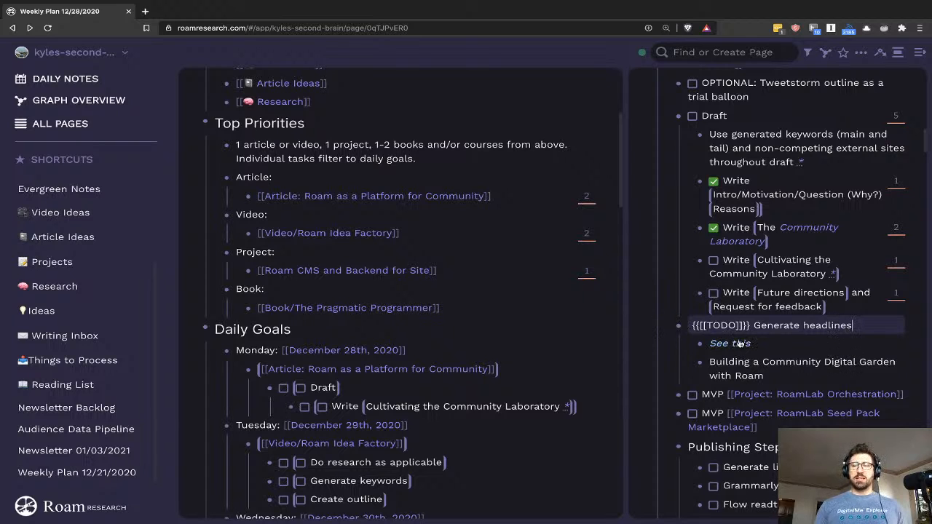
{"action": "right_click", "coordinate": [680, 329]}
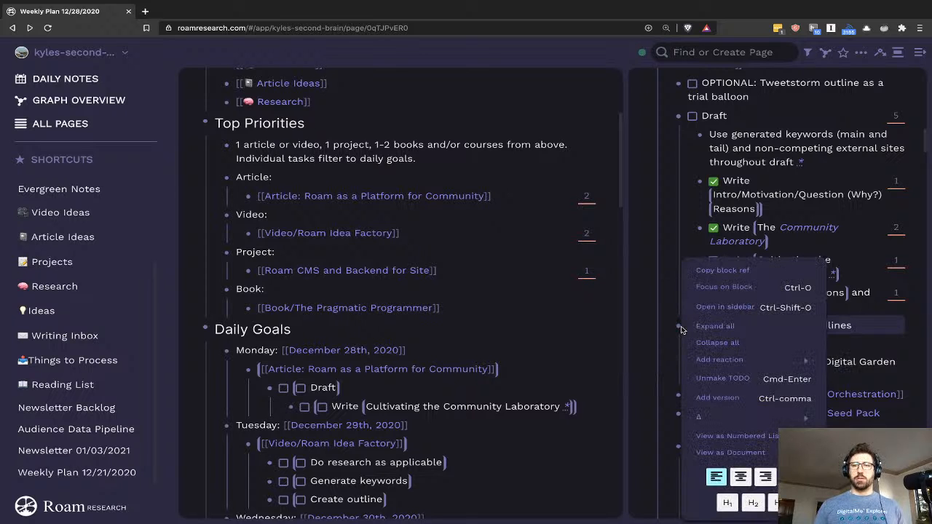
{"action": "left_click", "coordinate": [729, 271]}
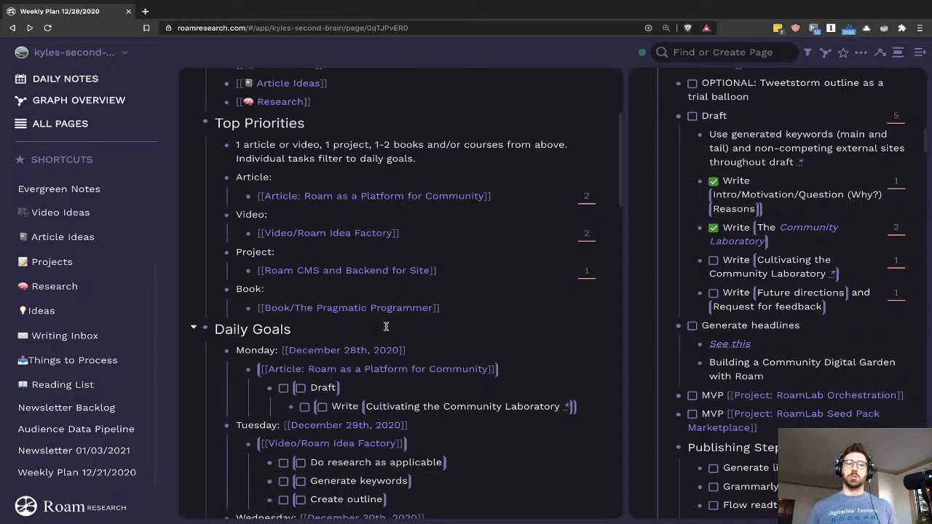
- Insert the Generate headlines block reference in a new nested block under Saturday, January 2nd, 2021
{"action": "scroll", "coordinate": [378, 337], "scroll_direction": "down", "scroll_amount": 3}
{"action": "scroll", "coordinate": [378, 336], "scroll_direction": "down", "scroll_amount": 1}
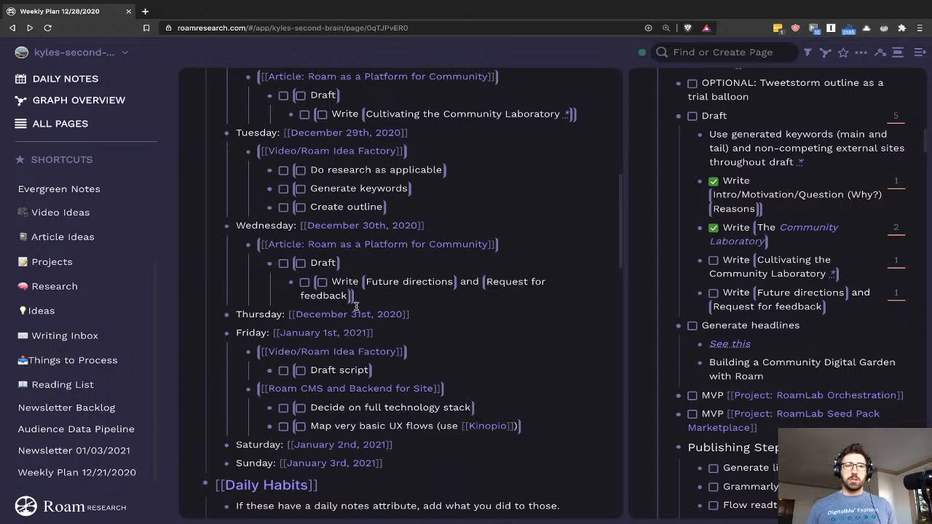
{"action": "left_click", "coordinate": [425, 443]}
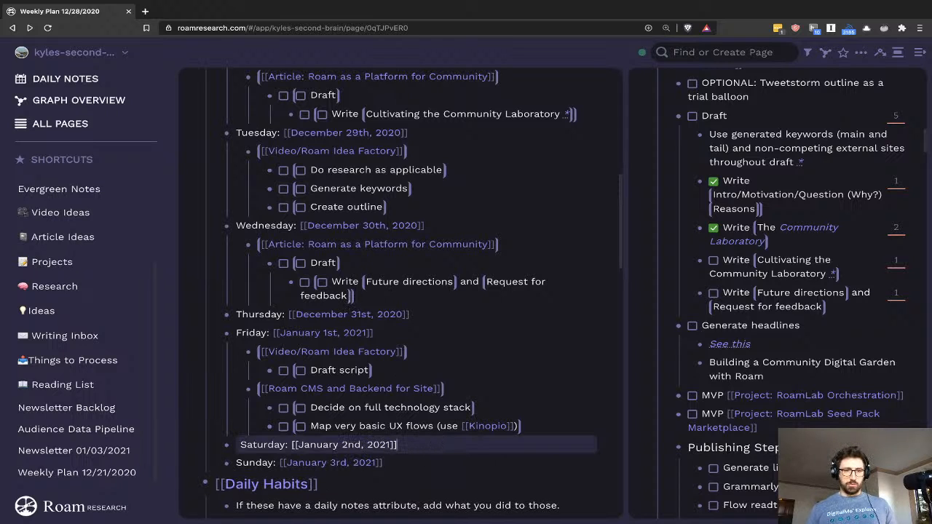
{"action": "key", "text": "Return"}
{"action": "key", "text": "Tab"}
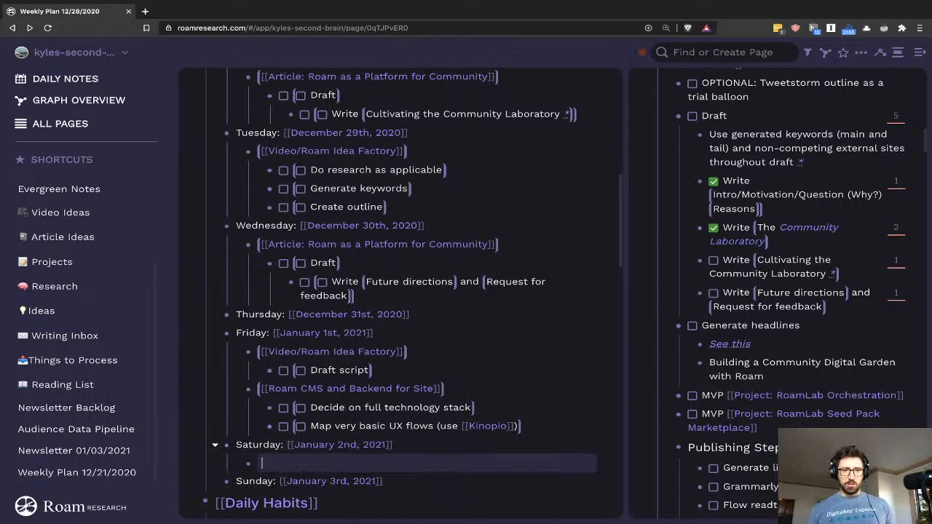
{"action": "type", "text": "((1wMOrwReu))"}
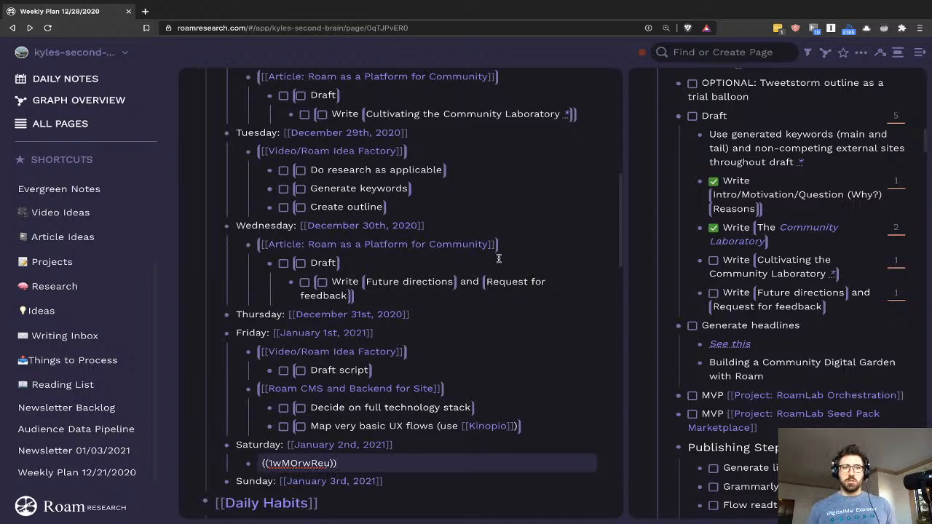
- Copy Wednesday's reference to Article: Roam as a Platform for Community under Saturday and nest the Generate headlines reference beneath it
{"action": "left_click", "coordinate": [379, 246]}
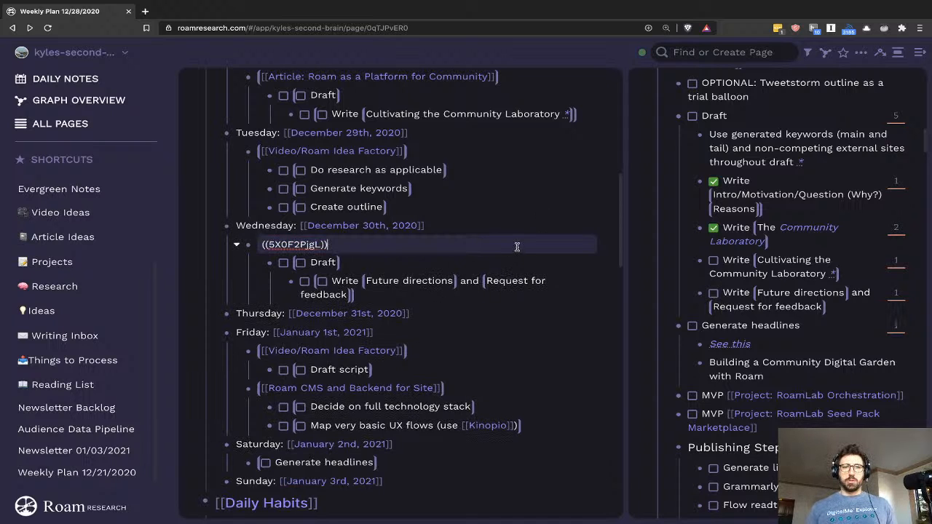
{"action": "key", "text": "ctrl+a"}
{"action": "key", "text": "ctrl+c"}
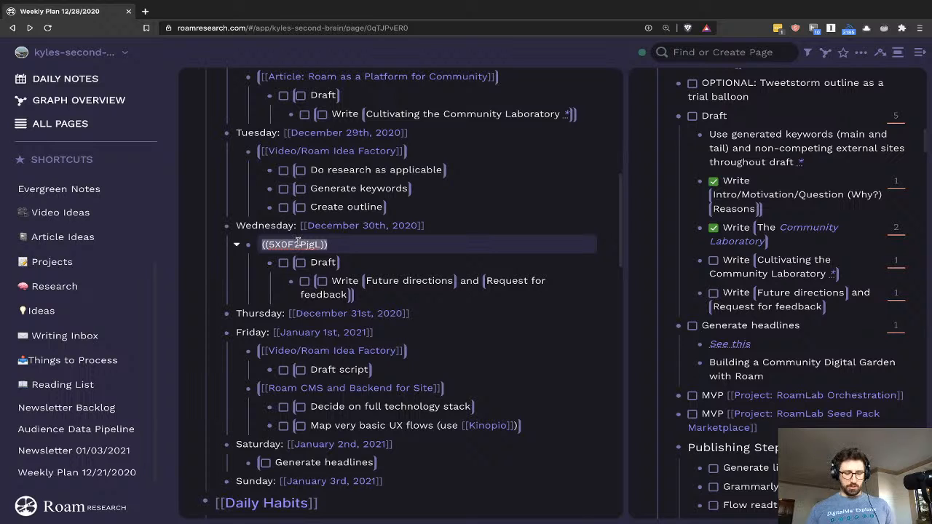
{"action": "left_click", "coordinate": [434, 446]}
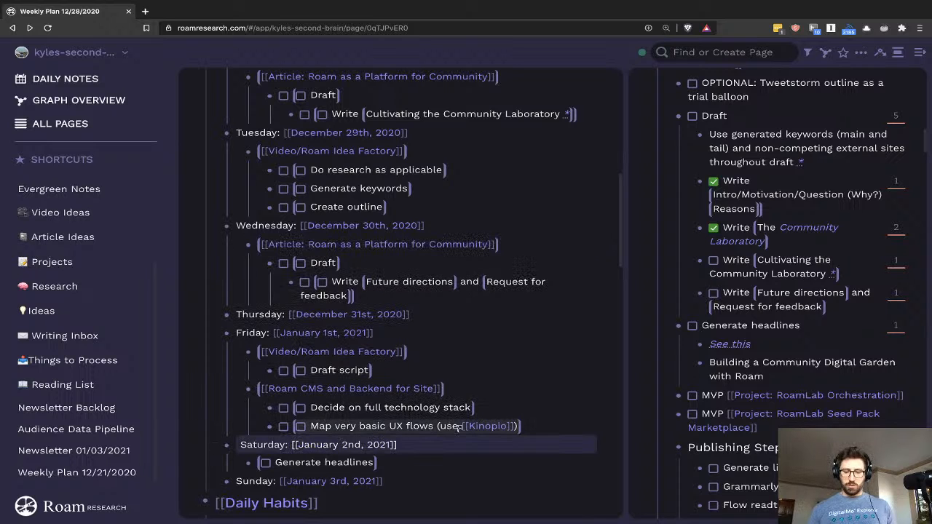
{"action": "key", "text": "Return"}
{"action": "key", "text": "ctrl+v"}
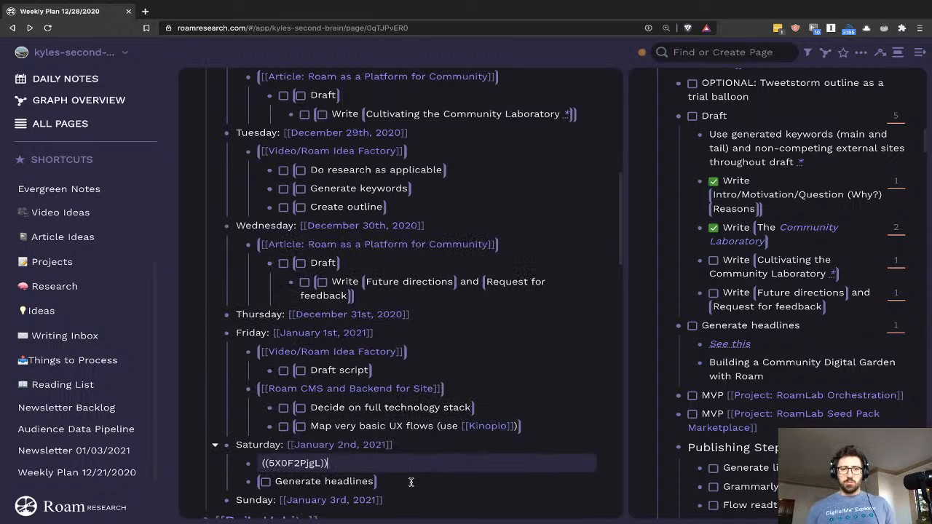
{"action": "left_click", "coordinate": [410, 480]}
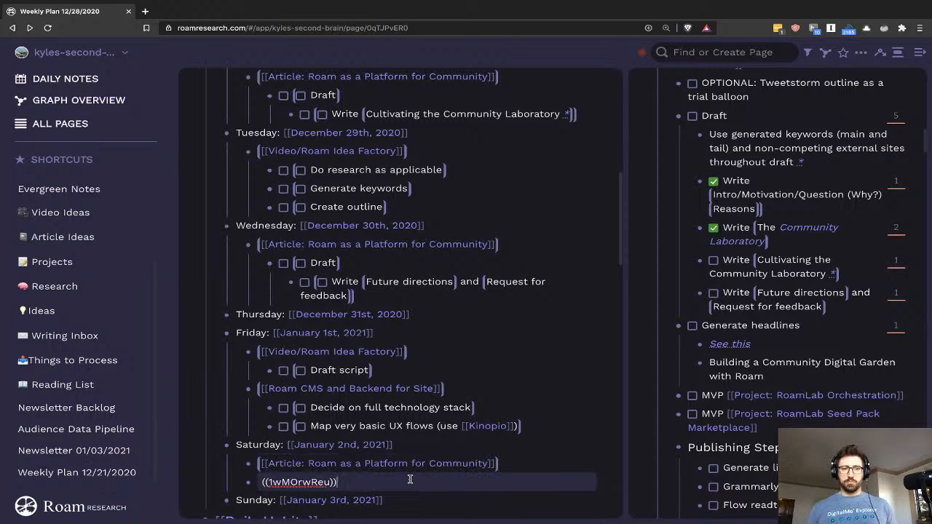
{"action": "key", "text": "Tab"}
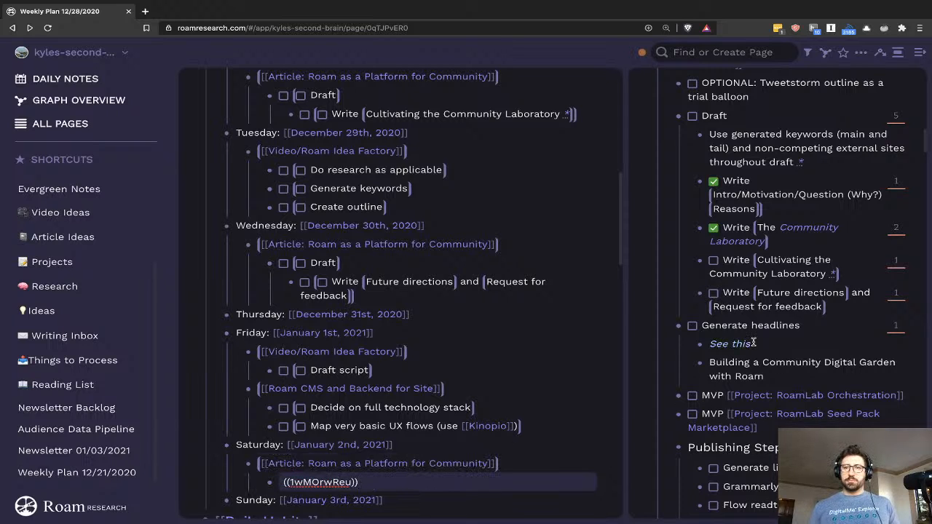
- Review the article's remaining plan tasks and Publishing Steps in the sidebar against the week's Daily Goals
{"action": "scroll", "coordinate": [759, 345], "scroll_direction": "down", "scroll_amount": 1}
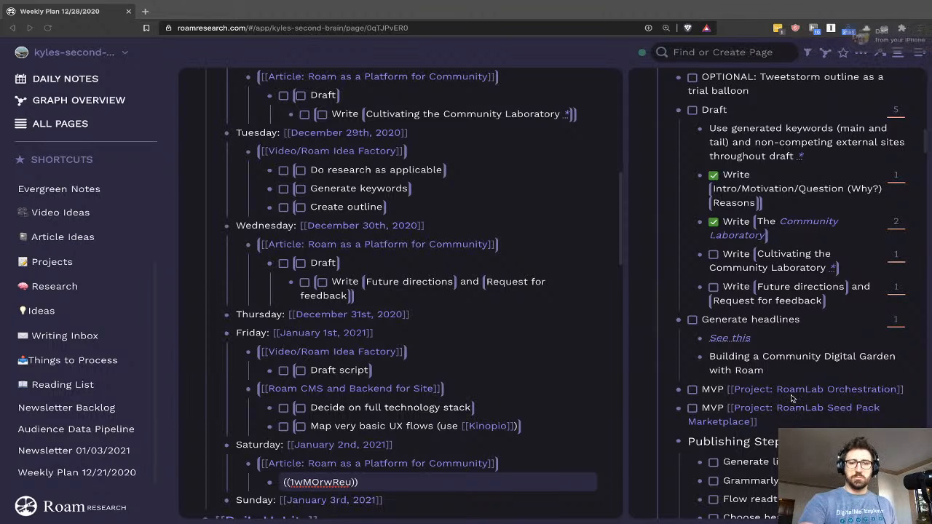
{"action": "scroll", "coordinate": [764, 344], "scroll_direction": "down", "scroll_amount": 1}
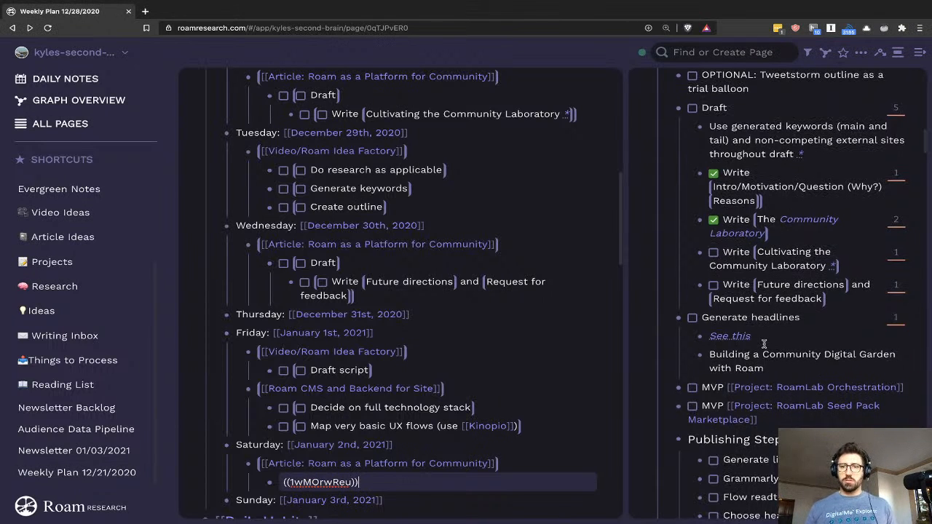
{"action": "scroll", "coordinate": [764, 344], "scroll_direction": "down", "scroll_amount": 3}
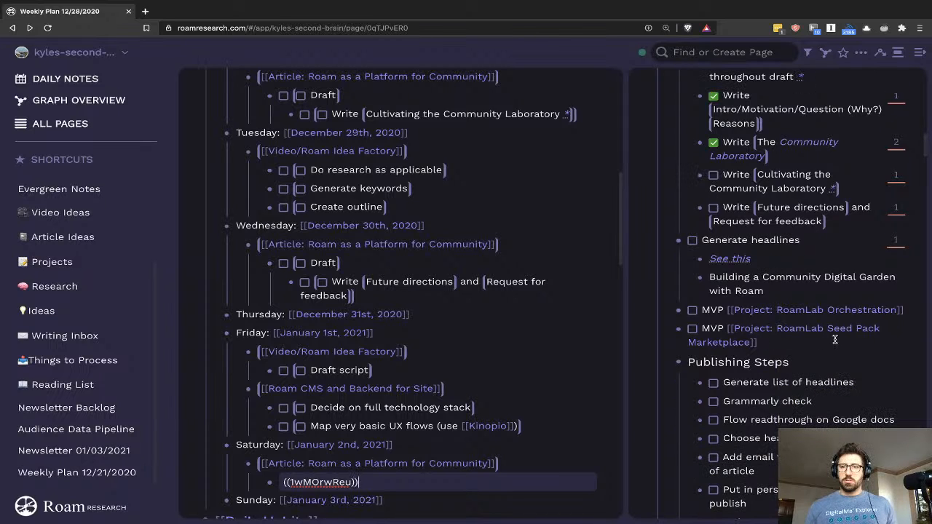
{"action": "scroll", "coordinate": [832, 341], "scroll_direction": "down", "scroll_amount": 2}
{"action": "scroll", "coordinate": [833, 341], "scroll_direction": "down", "scroll_amount": 1}
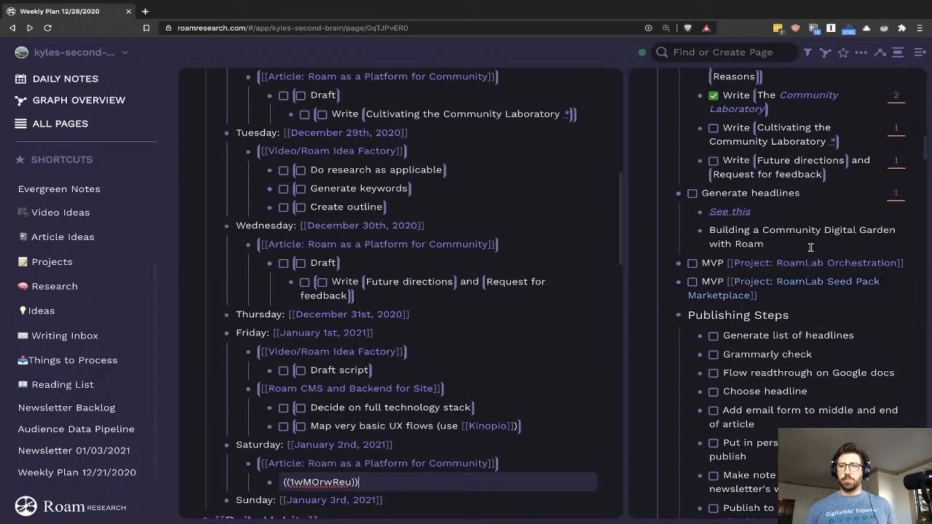
{"action": "scroll", "coordinate": [809, 312], "scroll_direction": "up", "scroll_amount": 3}
{"action": "scroll", "coordinate": [809, 313], "scroll_direction": "up", "scroll_amount": 1}
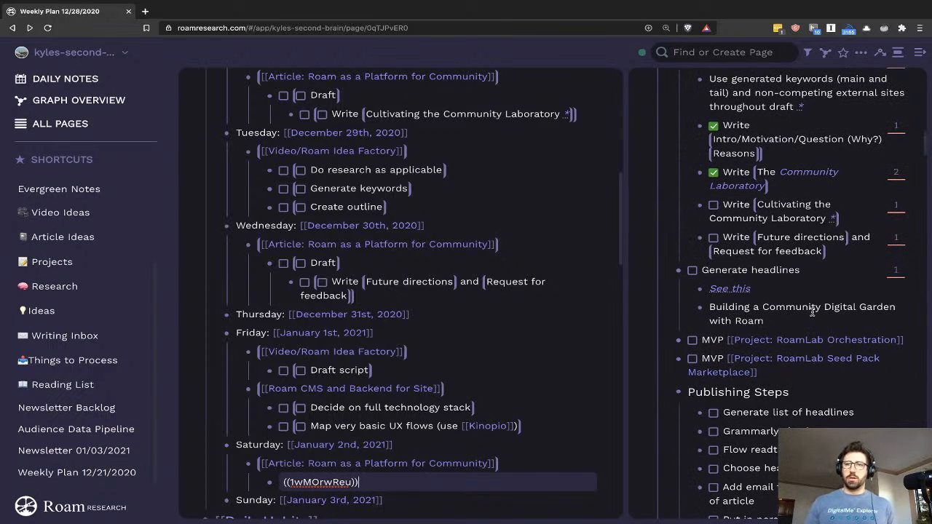
{"action": "scroll", "coordinate": [810, 313], "scroll_direction": "down", "scroll_amount": 8}
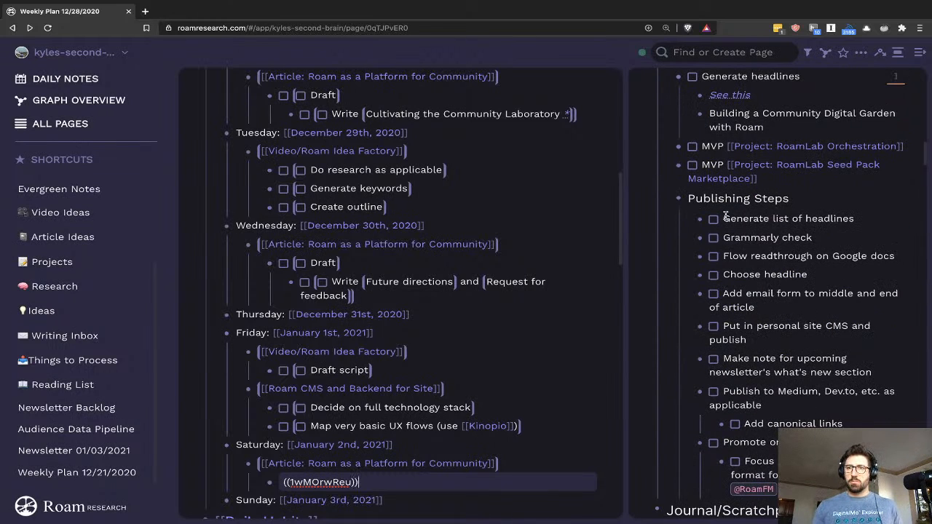
{"action": "scroll", "coordinate": [792, 256], "scroll_direction": "up", "scroll_amount": 13}
{"action": "scroll", "coordinate": [787, 268], "scroll_direction": "down", "scroll_amount": 18}
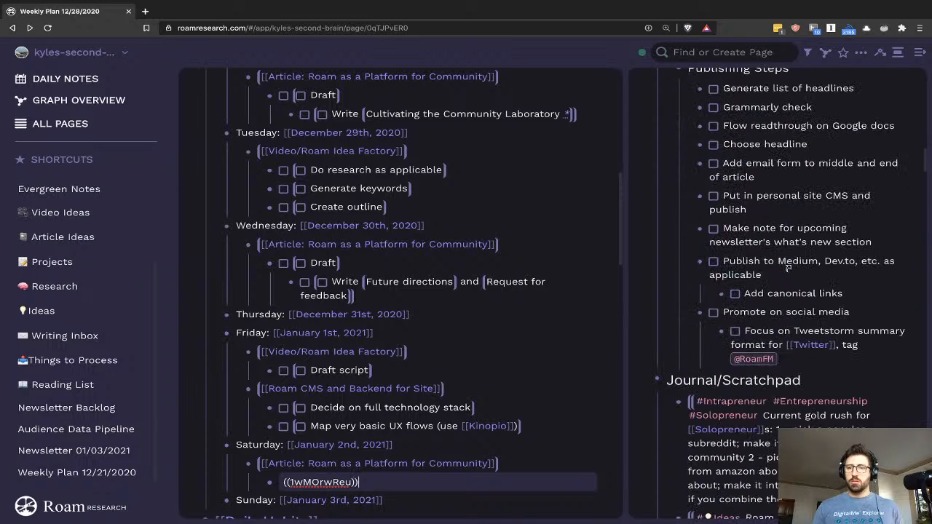
{"action": "scroll", "coordinate": [790, 266], "scroll_direction": "up", "scroll_amount": 1}
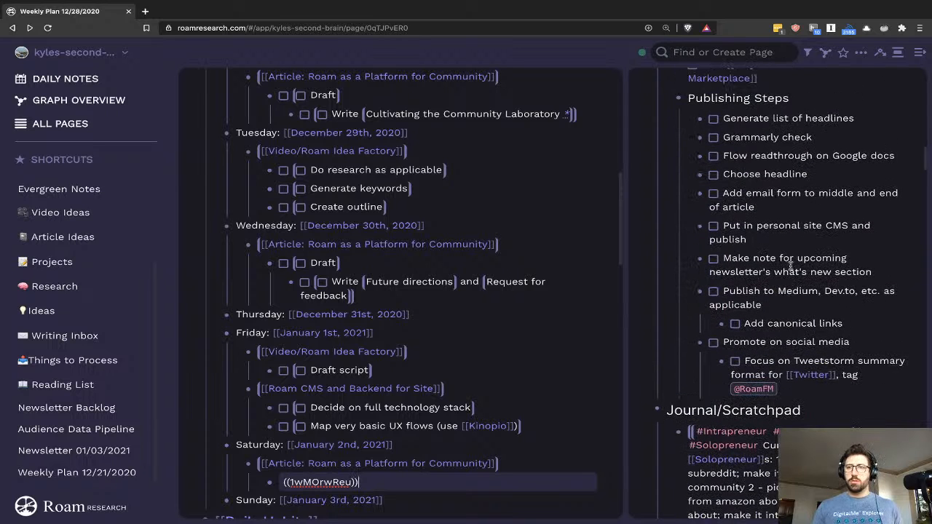
{"action": "scroll", "coordinate": [790, 266], "scroll_direction": "up", "scroll_amount": 7}
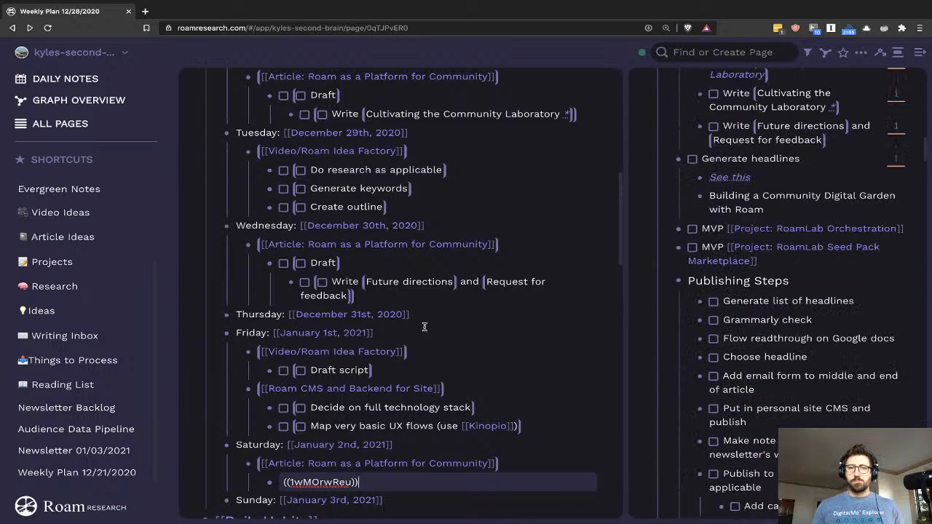
{"action": "scroll", "coordinate": [474, 337], "scroll_direction": "down", "scroll_amount": 2}
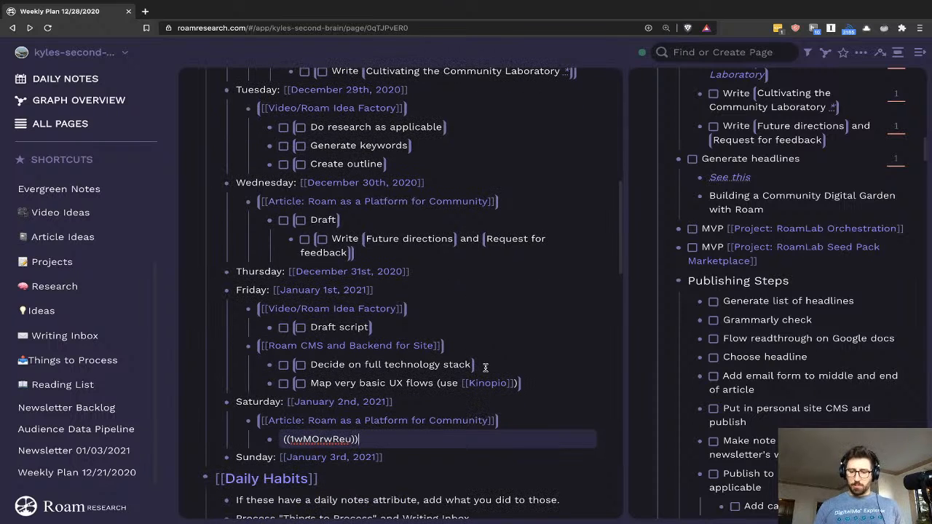
{"action": "scroll", "coordinate": [745, 292], "scroll_direction": "down", "scroll_amount": 11}
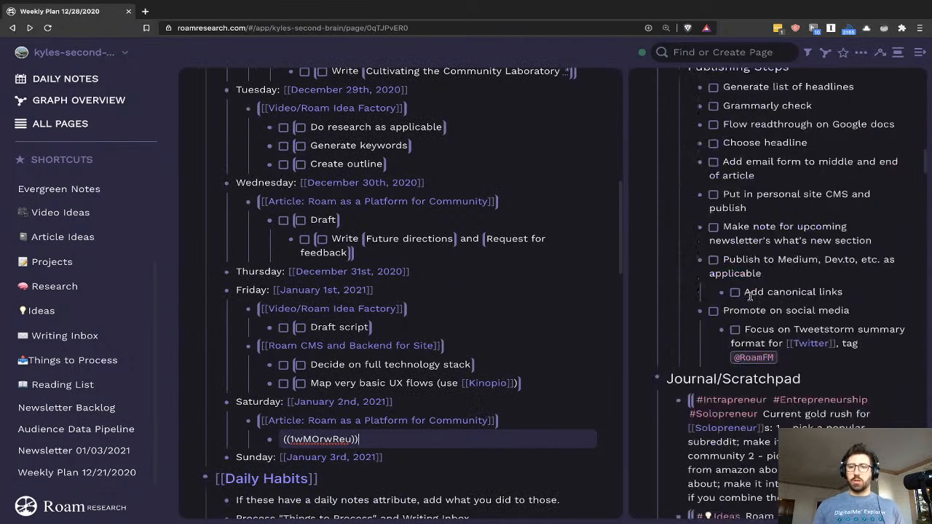
{"action": "scroll", "coordinate": [764, 291], "scroll_direction": "up", "scroll_amount": 10}
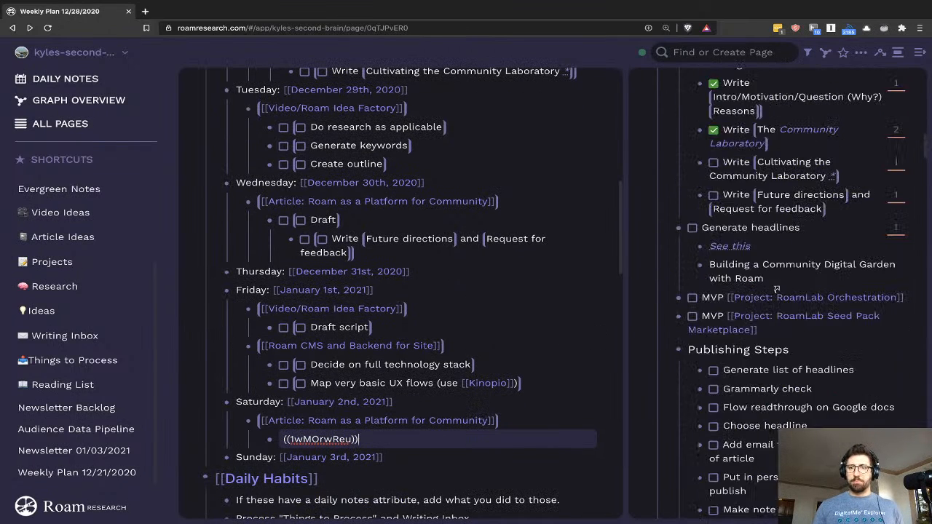
{"action": "left_click", "coordinate": [789, 330]}
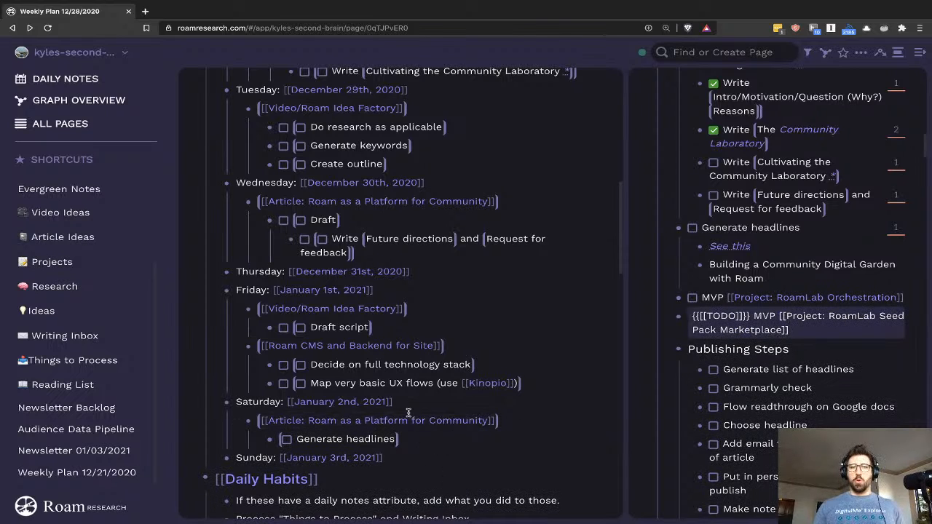
{"action": "left_click", "coordinate": [462, 437]}
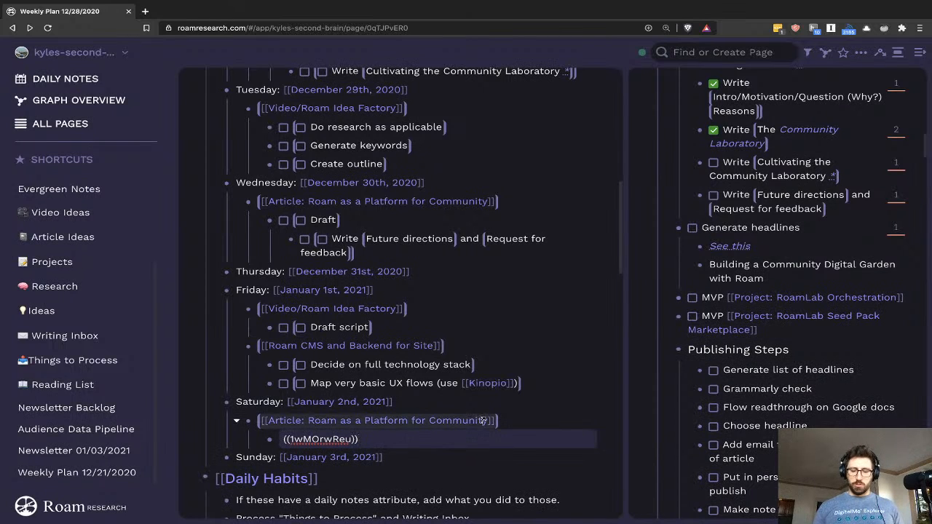
{"action": "key", "text": "Return"}
{"action": "key", "text": "ctrl+Return"}
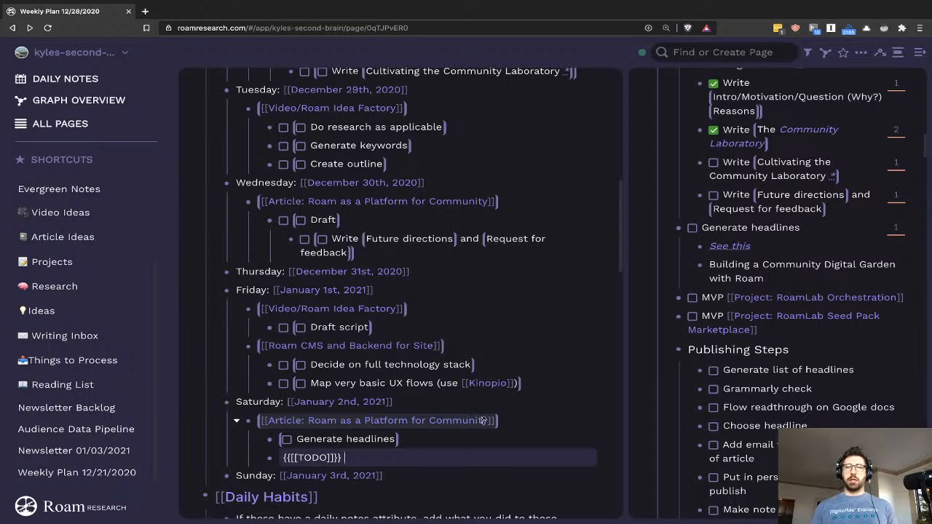
{"action": "type", "text": "L"}
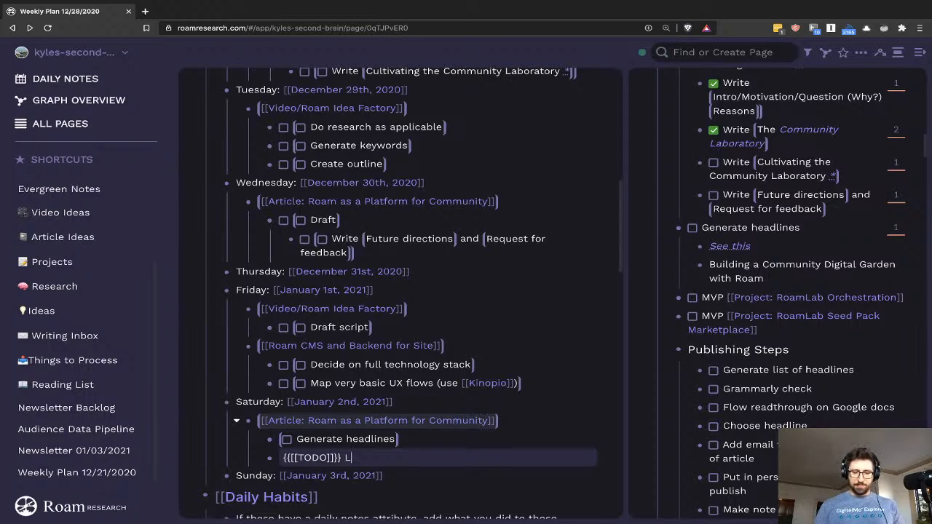
{"action": "type", "text": "ook into"}
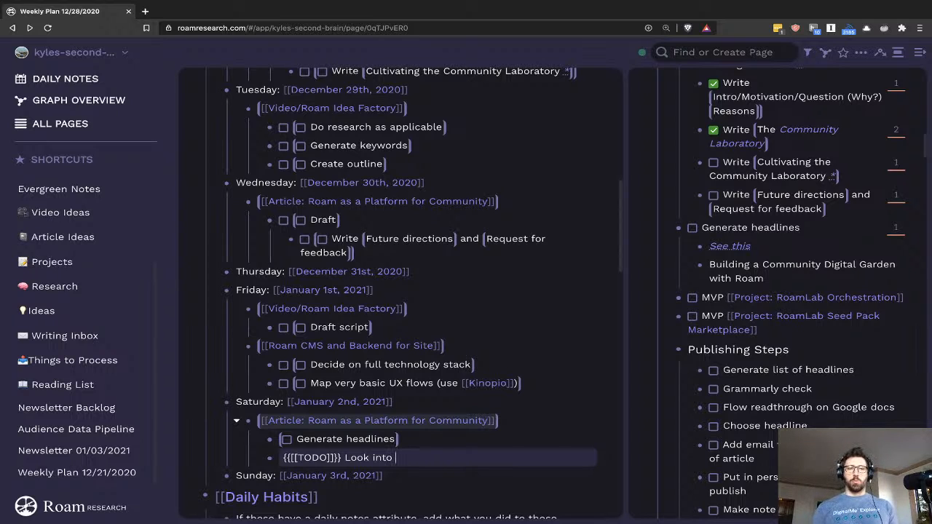
{"action": "type", "text": "for"}
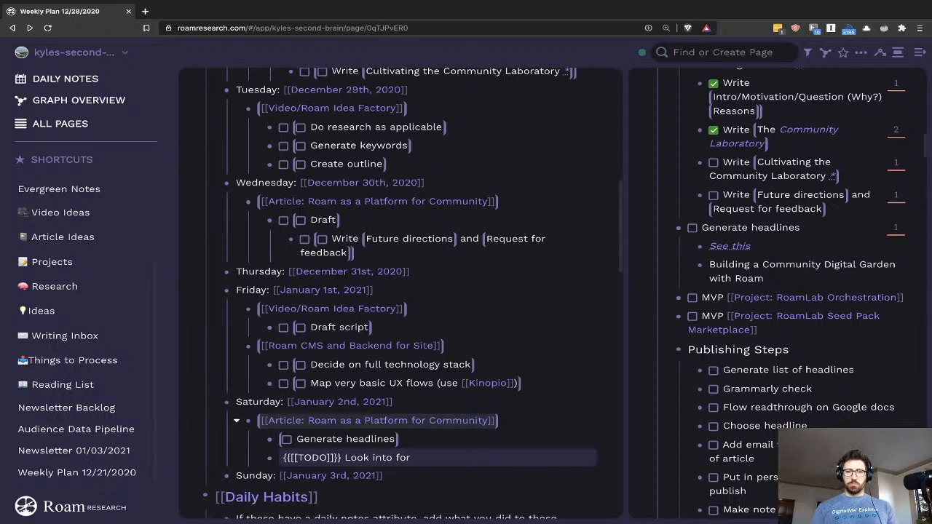
{"action": "type", "text": " htttp"}
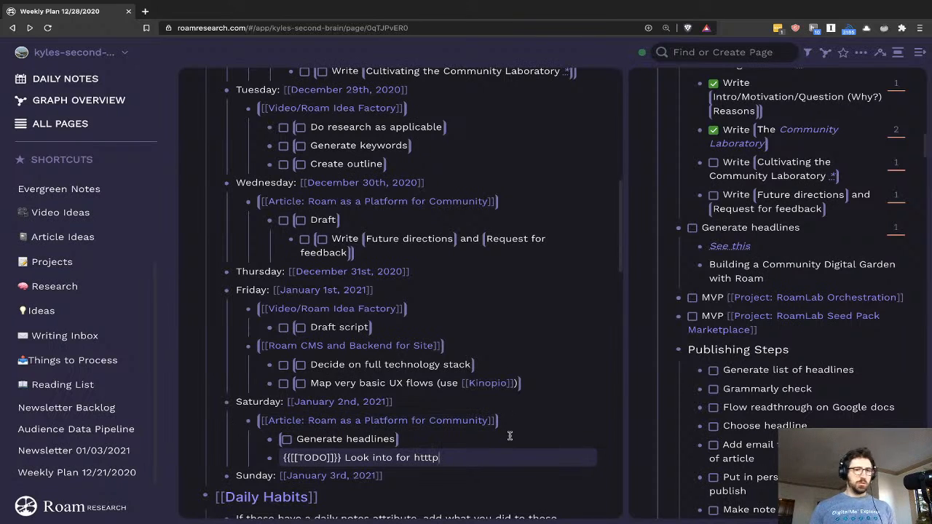
{"action": "type", "text": "s:"}
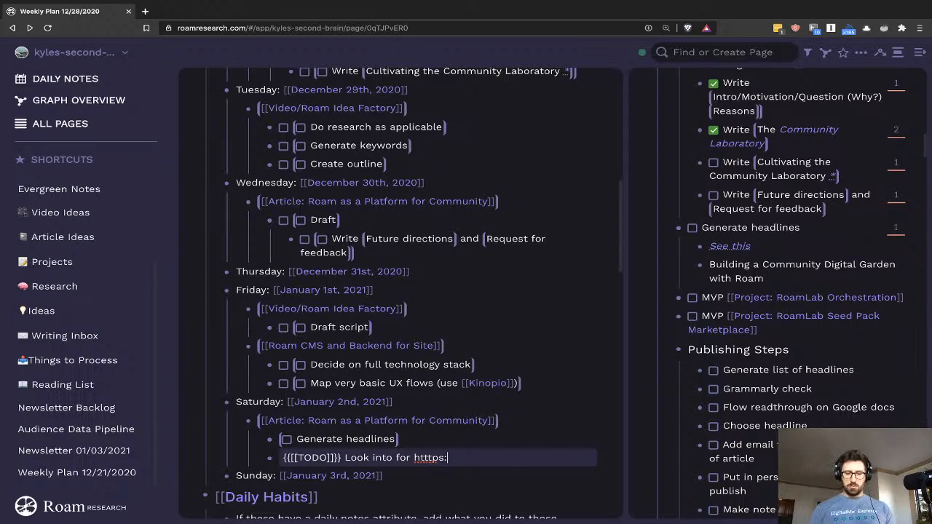
{"action": "type", "text": "//roamlab"}
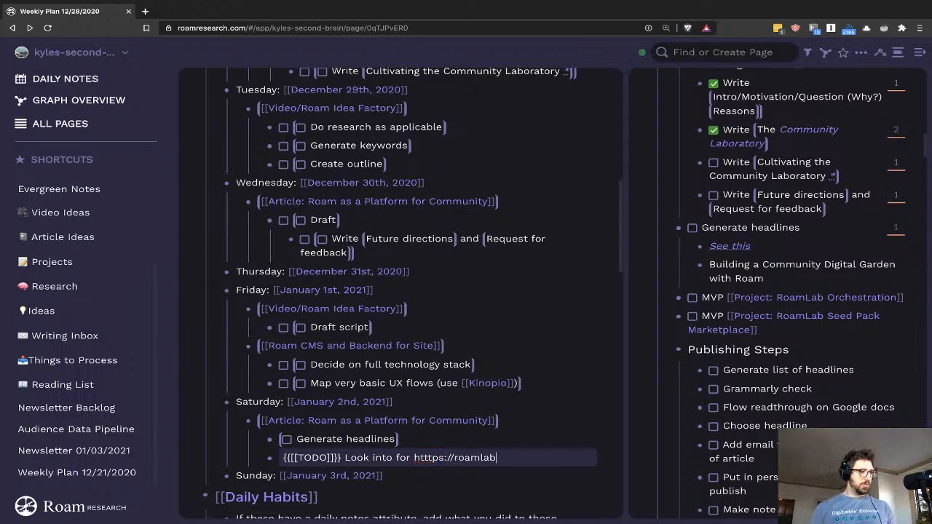
{"action": "type", "text": ".org"}
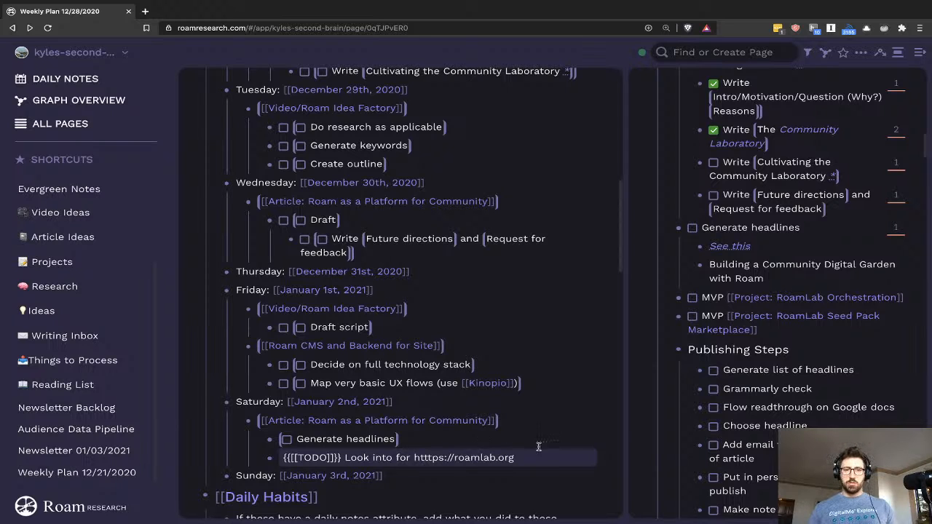
{"action": "left_click", "coordinate": [415, 459]}
{"action": "key", "text": "BackSpace"}
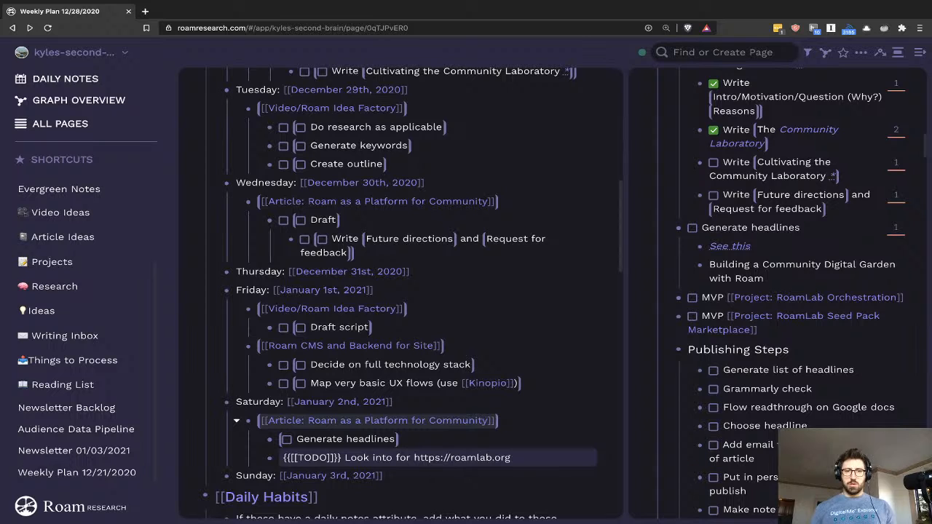
{"action": "type", "text": "steps"}
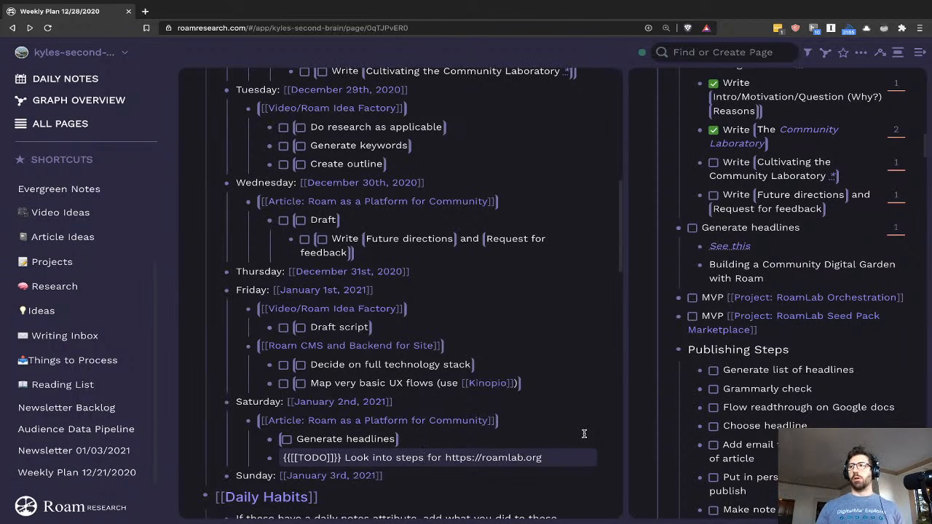
- Open the Video/Roam Idea Factory page from Top Priorities in the sidebar
{"action": "scroll", "coordinate": [557, 432], "scroll_direction": "down", "scroll_amount": 1}
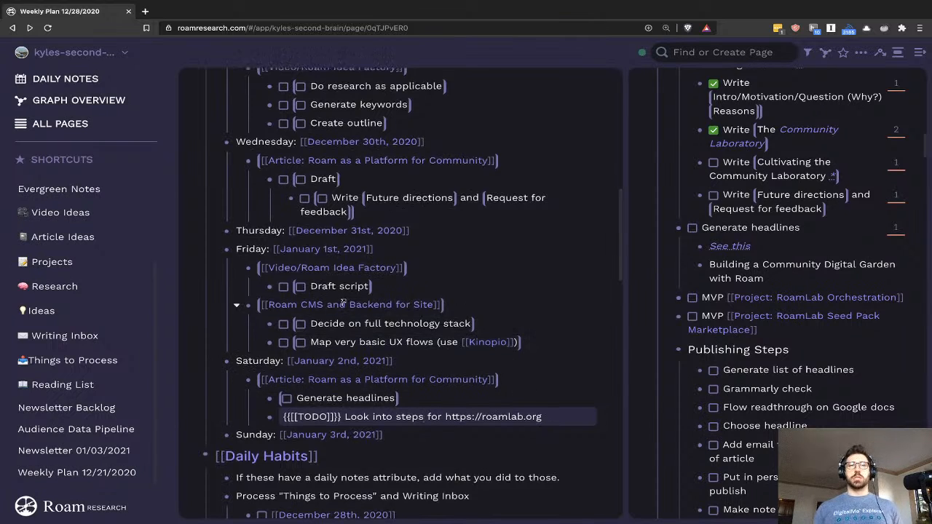
{"action": "scroll", "coordinate": [438, 303], "scroll_direction": "up", "scroll_amount": 8}
{"action": "scroll", "coordinate": [438, 303], "scroll_direction": "up", "scroll_amount": 6}
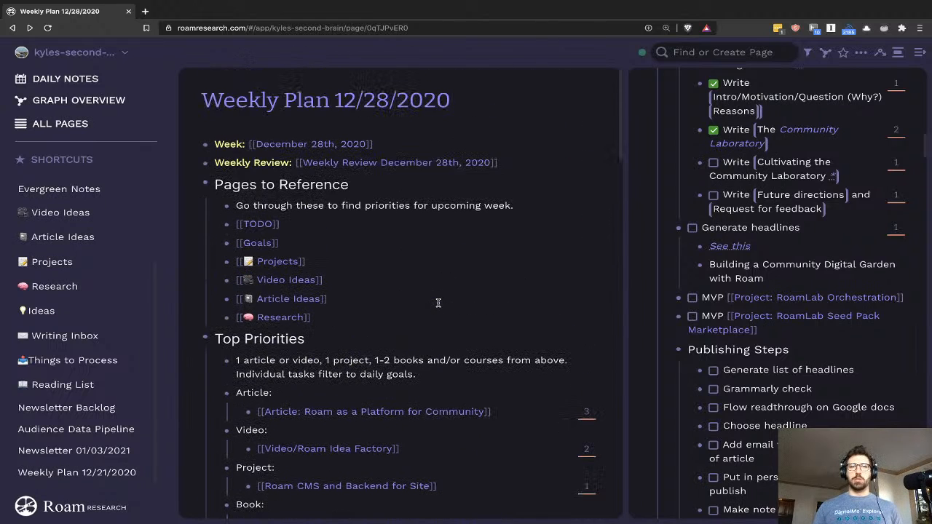
{"action": "scroll", "coordinate": [438, 303], "scroll_direction": "down", "scroll_amount": 5}
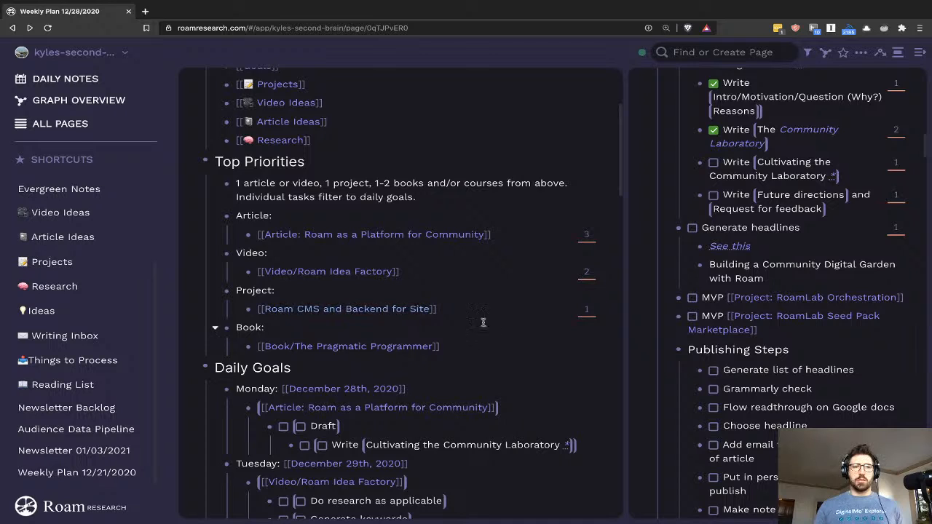
{"action": "left_click", "coordinate": [353, 272], "text": "shift"}
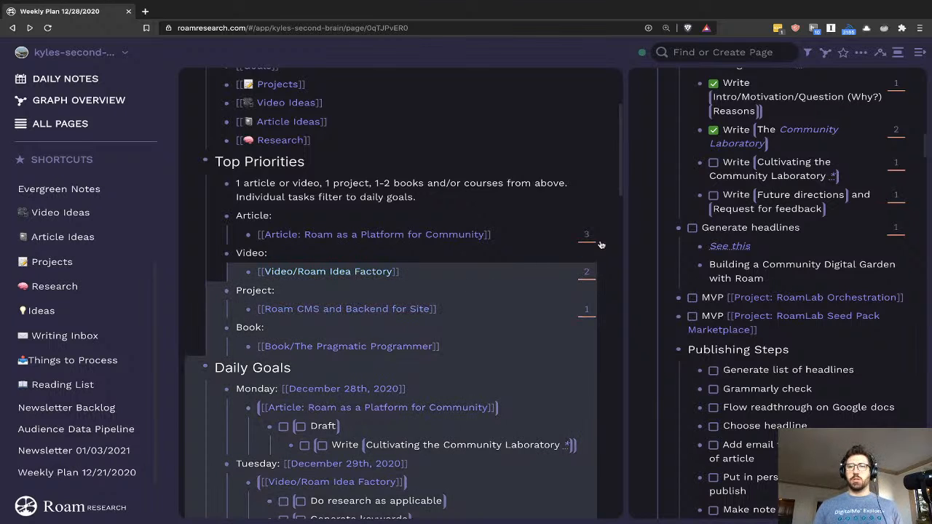
- Review the week's Daily Goals and the remaining tasks in the Video/Roam Idea Factory plan
{"action": "scroll", "coordinate": [439, 317], "scroll_direction": "down", "scroll_amount": 2}
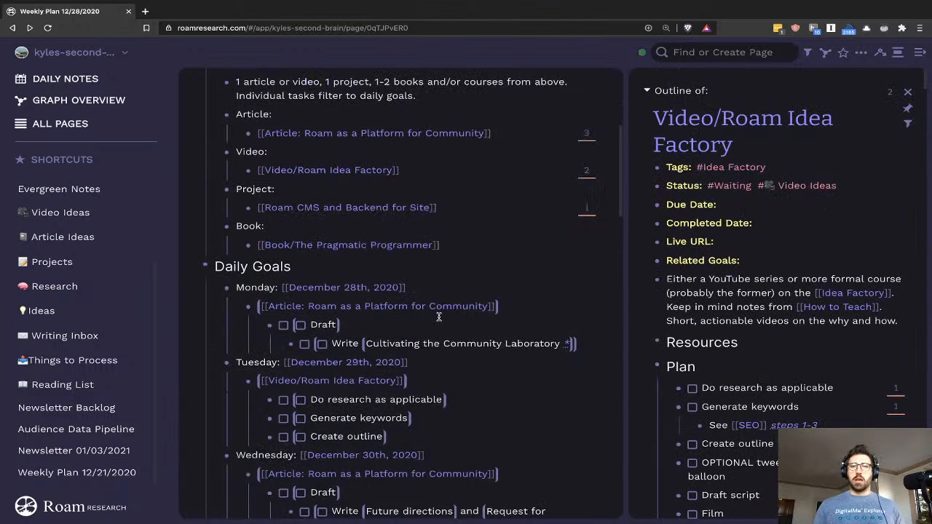
{"action": "scroll", "coordinate": [440, 314], "scroll_direction": "down", "scroll_amount": 8}
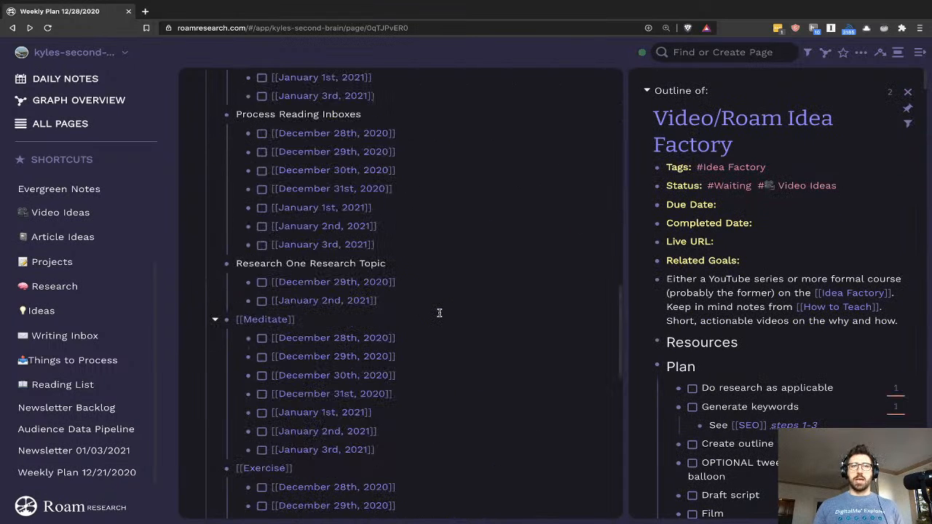
{"action": "scroll", "coordinate": [439, 313], "scroll_direction": "up", "scroll_amount": 10}
{"action": "scroll", "coordinate": [439, 313], "scroll_direction": "up", "scroll_amount": 2}
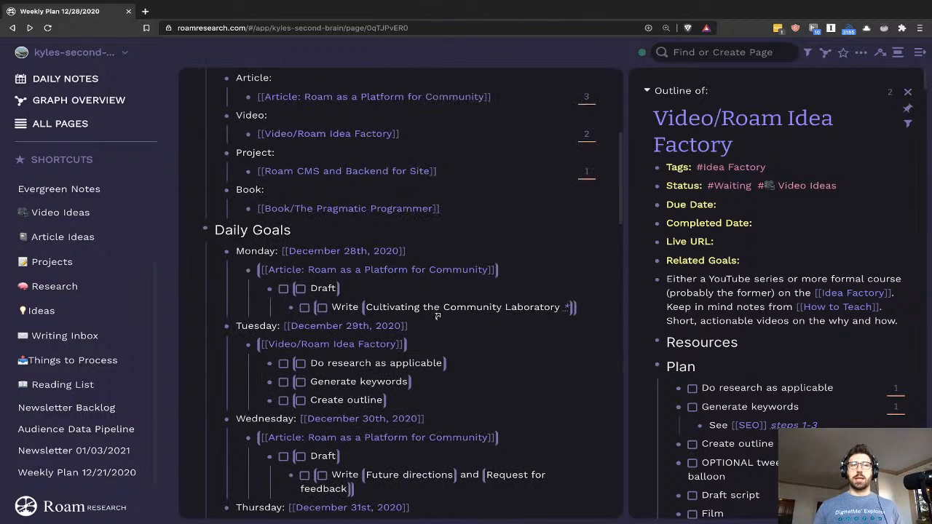
{"action": "scroll", "coordinate": [446, 324], "scroll_direction": "down", "scroll_amount": 7}
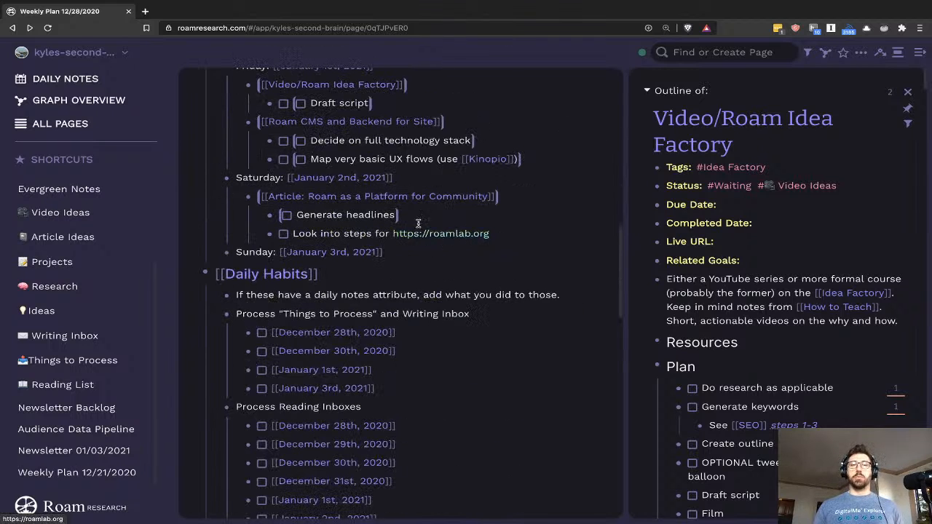
{"action": "scroll", "coordinate": [718, 260], "scroll_direction": "down", "scroll_amount": 1}
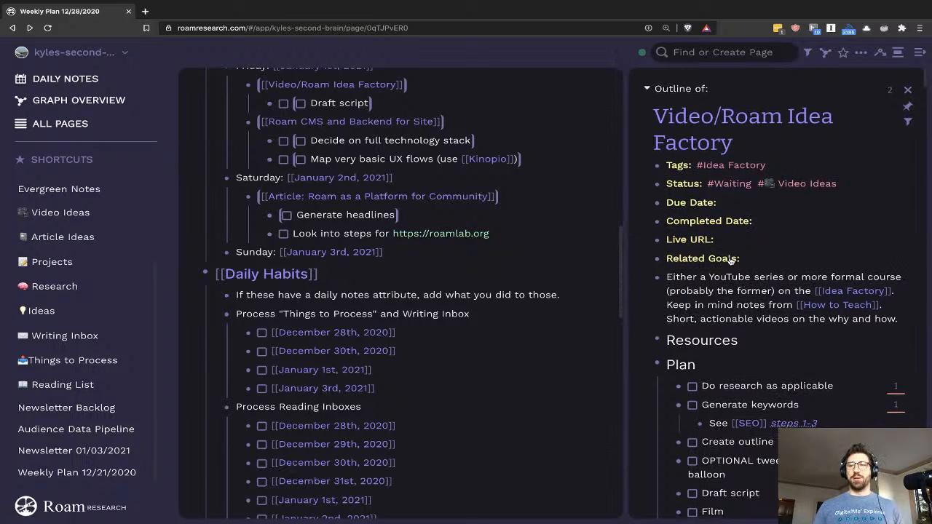
{"action": "scroll", "coordinate": [729, 257], "scroll_direction": "down", "scroll_amount": 3}
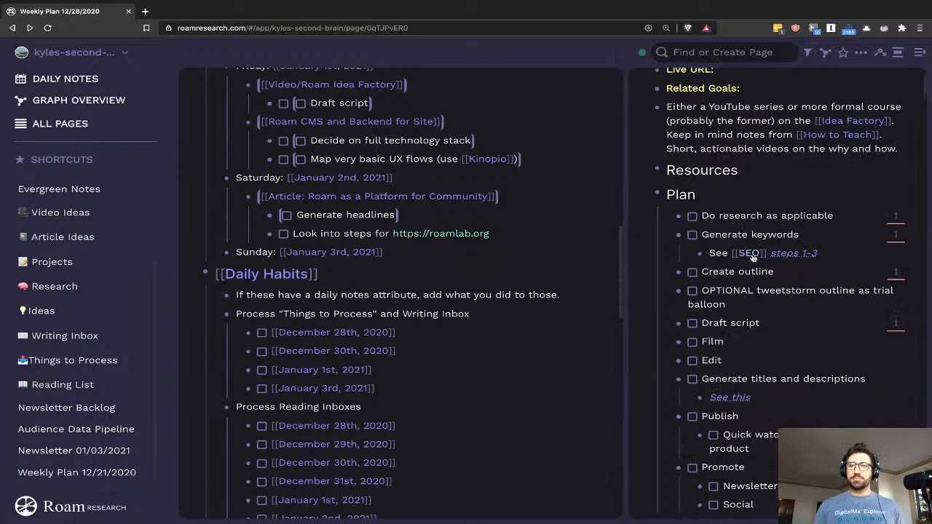
{"action": "left_click", "coordinate": [724, 360]}
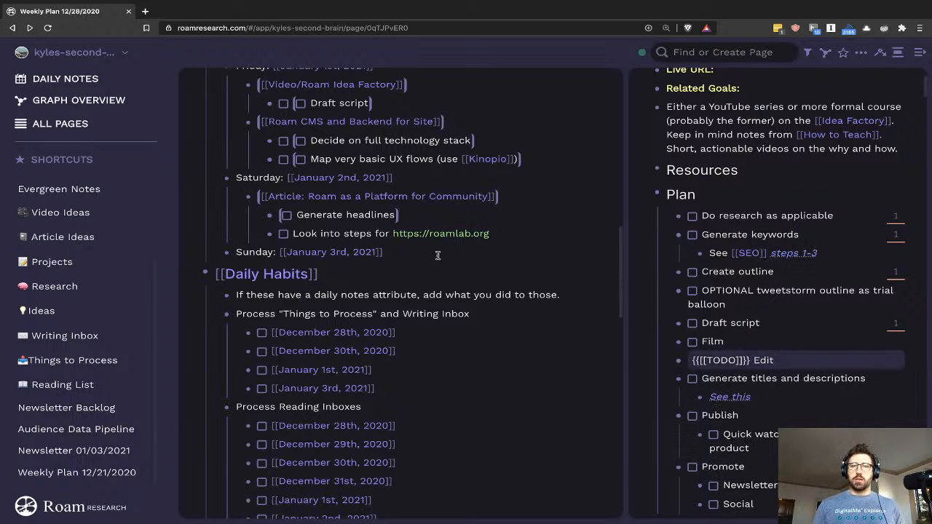
- Copy the block reference of Video/Roam Idea Factory from Top Priorities and insert it nested under Sunday, January 3rd, 2021
{"action": "scroll", "coordinate": [437, 255], "scroll_direction": "up", "scroll_amount": 10}
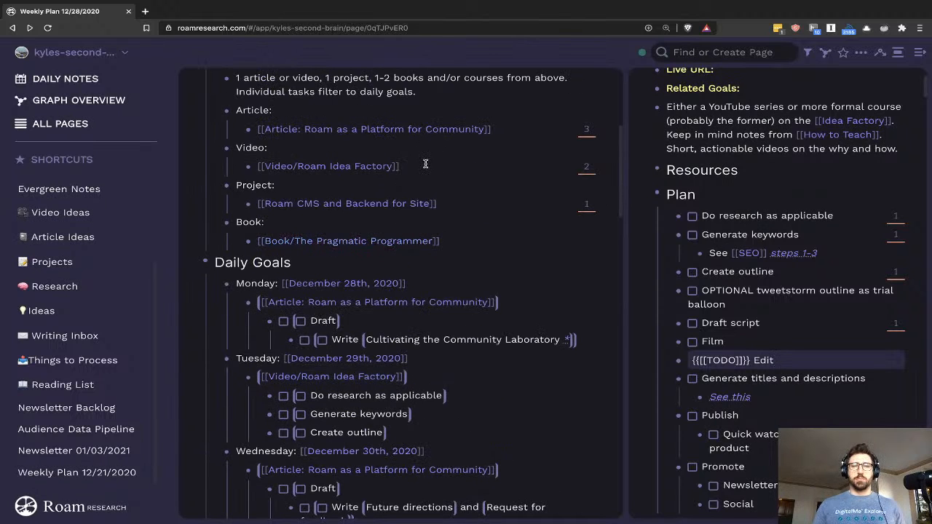
{"action": "left_click", "coordinate": [426, 166]}
{"action": "right_click", "coordinate": [250, 167]}
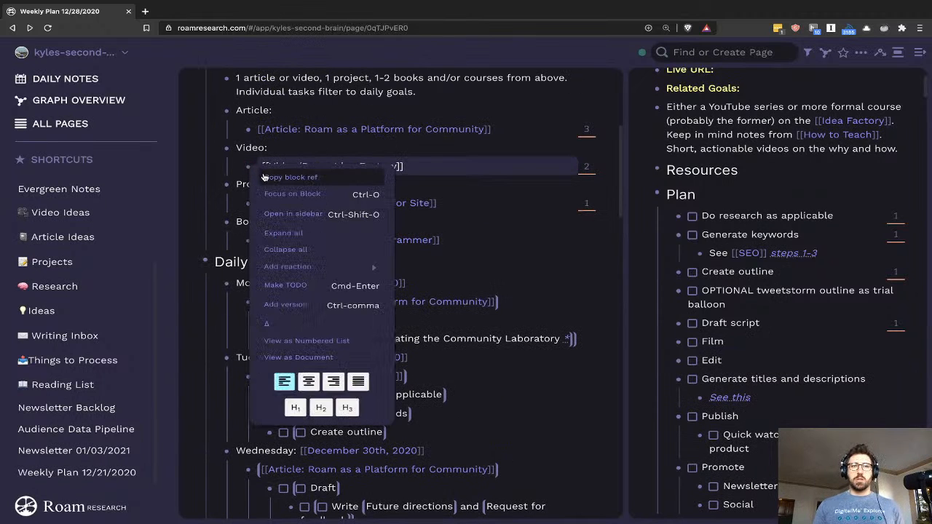
{"action": "key", "text": "Escape"}
{"action": "scroll", "coordinate": [419, 280], "scroll_direction": "down", "scroll_amount": 5}
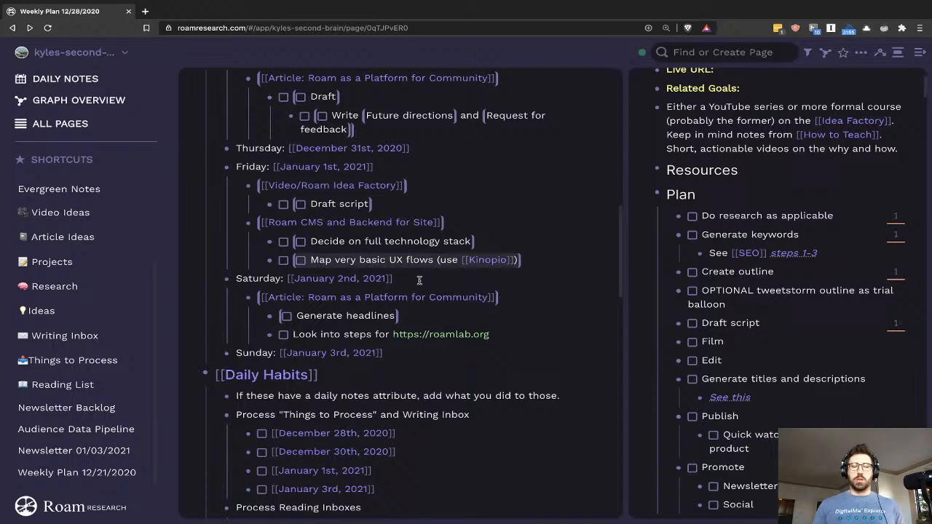
{"action": "left_click", "coordinate": [388, 352]}
{"action": "key", "text": "Return"}
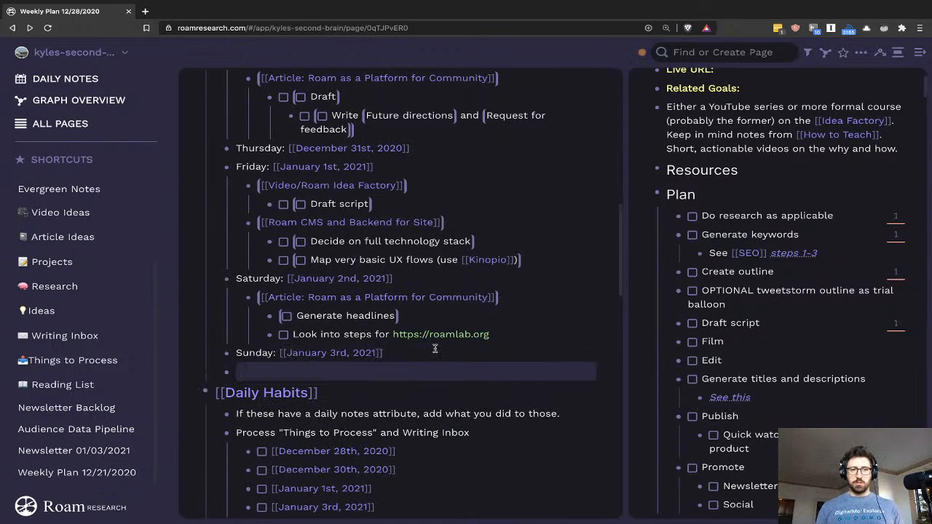
{"action": "type", "text": "((GTIRJhu56))"}
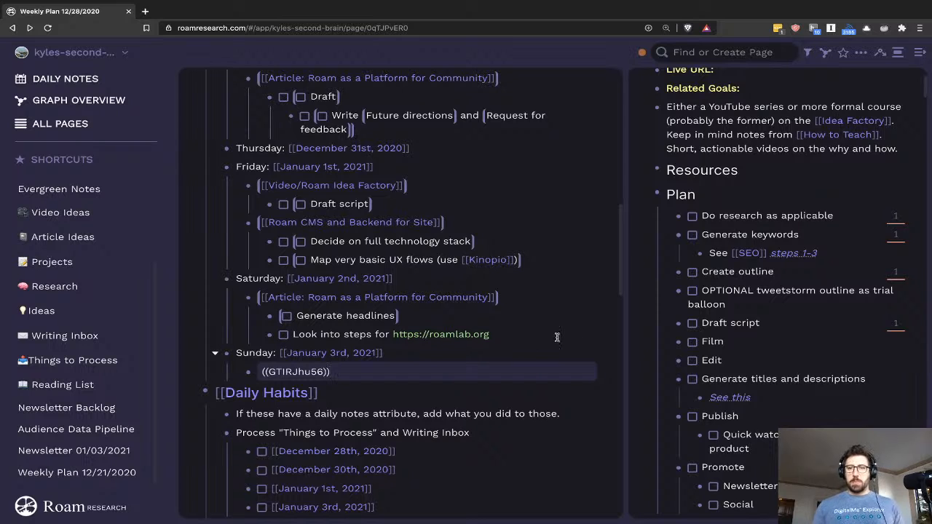
- Copy the video plan's Film and Edit tasks as block references and nest them beneath Sunday's Video/Roam Idea Factory
{"action": "left_click", "coordinate": [782, 359]}
{"action": "left_click", "coordinate": [701, 336], "text": "shift"}
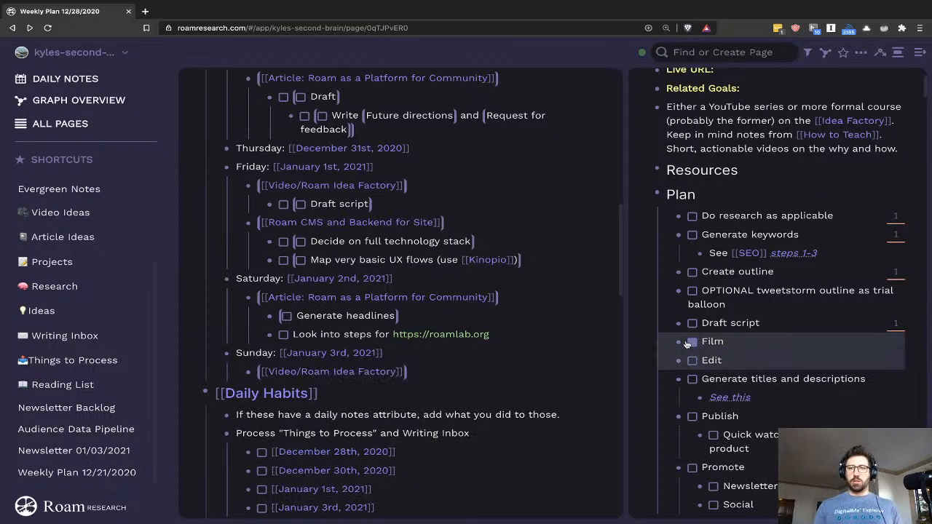
{"action": "left_click", "coordinate": [444, 372]}
{"action": "key", "text": "Return"}
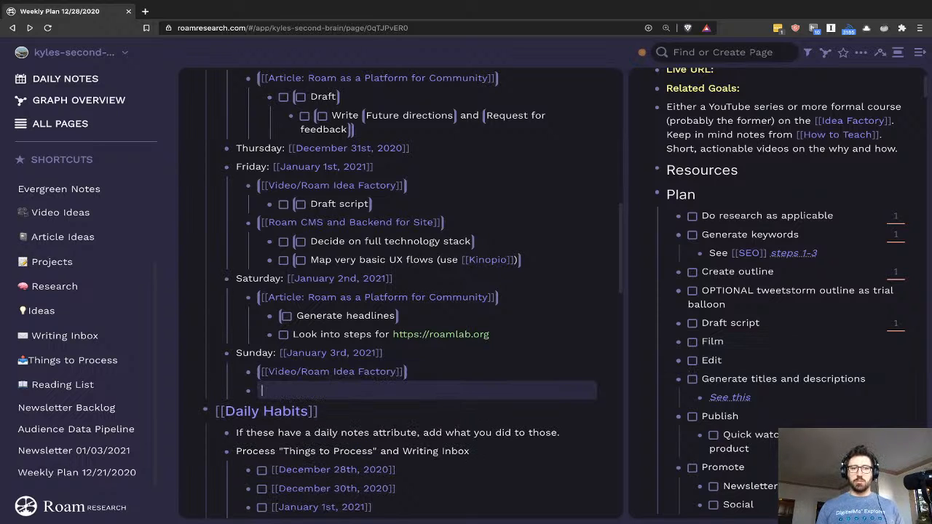
{"action": "key", "text": "Tab"}
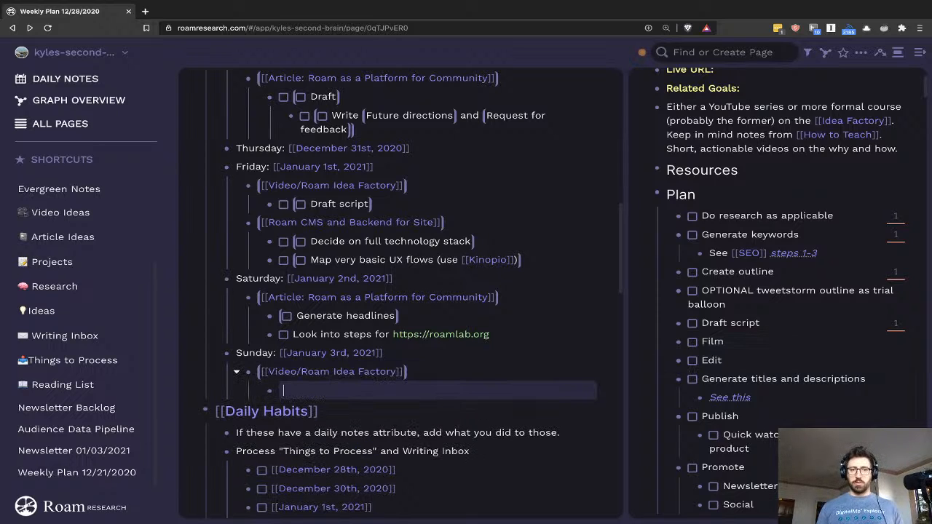
{"action": "type", "text": "((6lF6PpI9a))"}
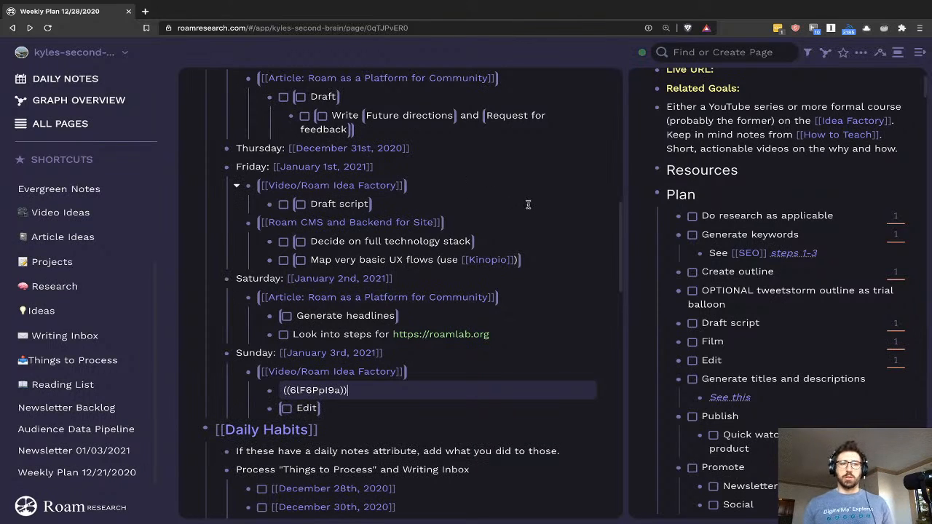
- Turn Sunday's Film and Edit references and Saturday's Generate headlines reference into TODOs
{"action": "left_click_drag", "start_coordinate": [375, 412], "coordinate": [363, 394]}
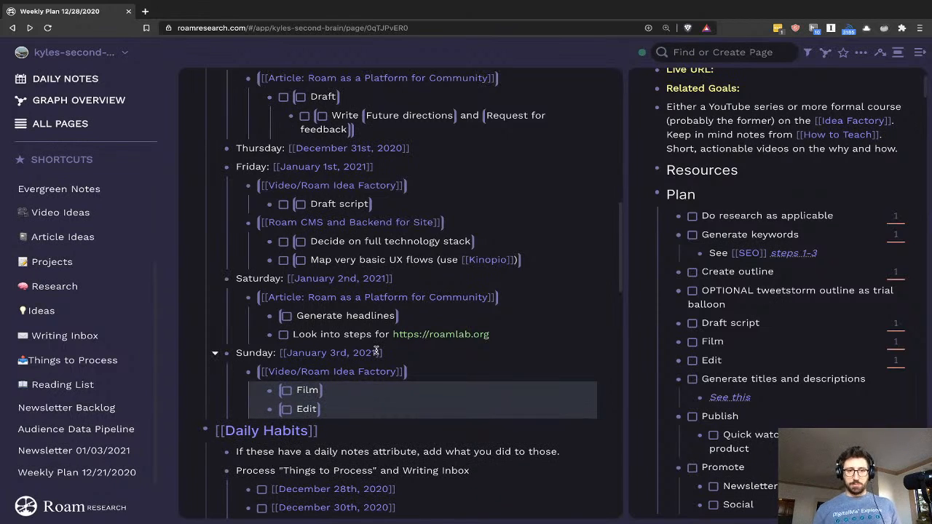
{"action": "key", "text": "ctrl+Return"}
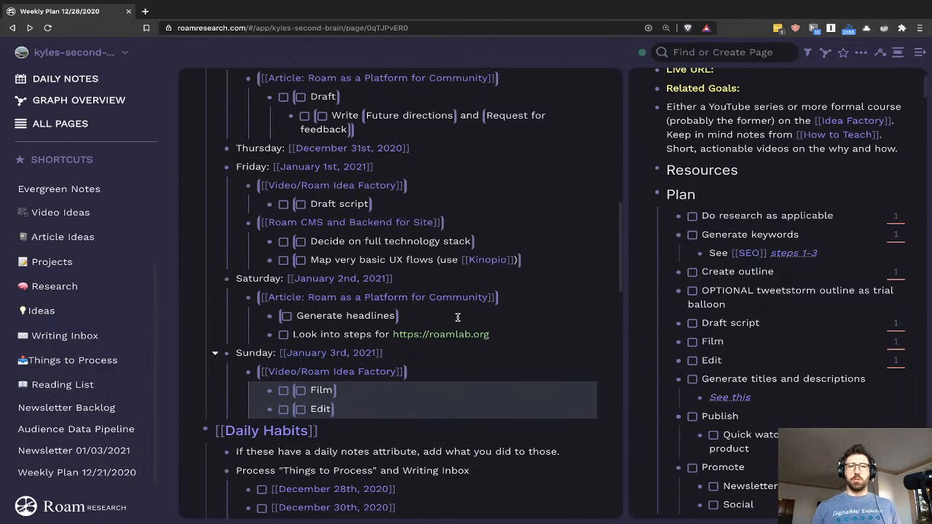
{"action": "left_click", "coordinate": [505, 311]}
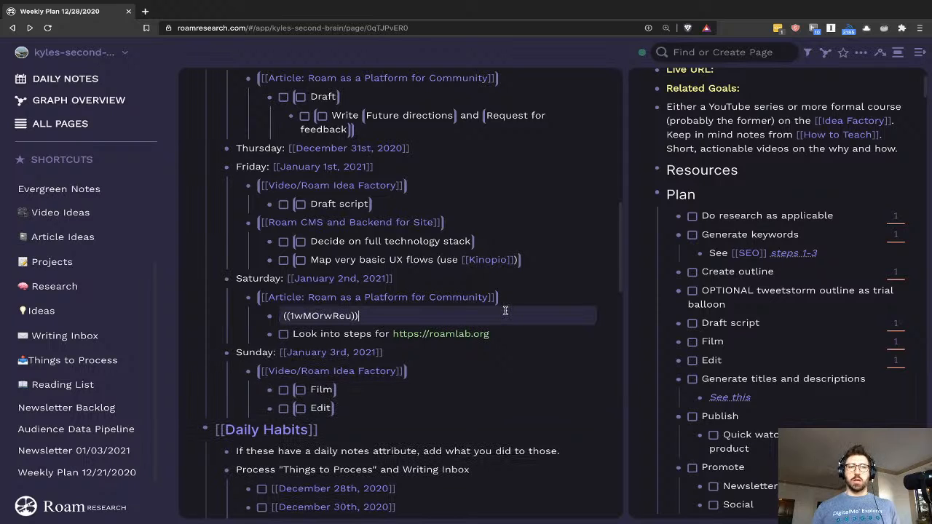
{"action": "key", "text": "ctrl+Return"}
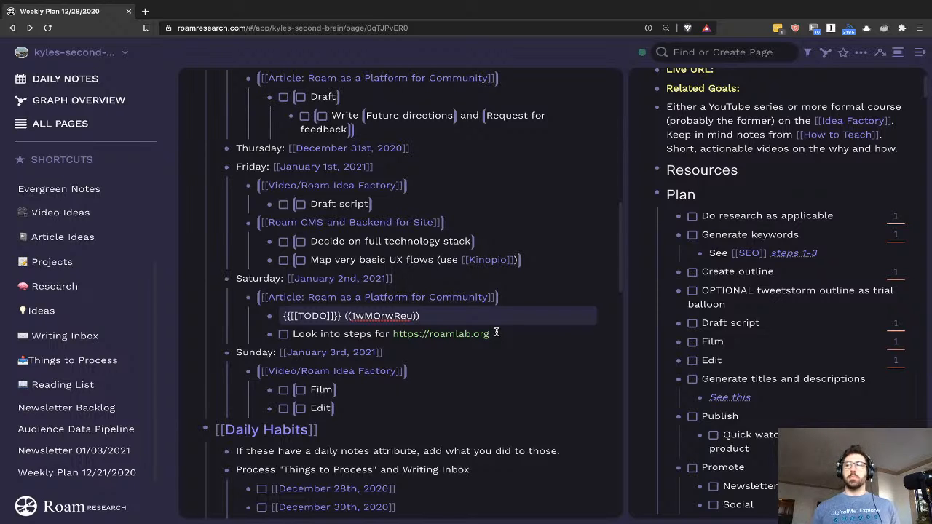
- Review the weekly plan from Pages to Reference and Top Priorities through the daily goals for Monday to Sunday
{"action": "scroll", "coordinate": [497, 332], "scroll_direction": "up", "scroll_amount": 2}
{"action": "scroll", "coordinate": [500, 331], "scroll_direction": "up", "scroll_amount": 1}
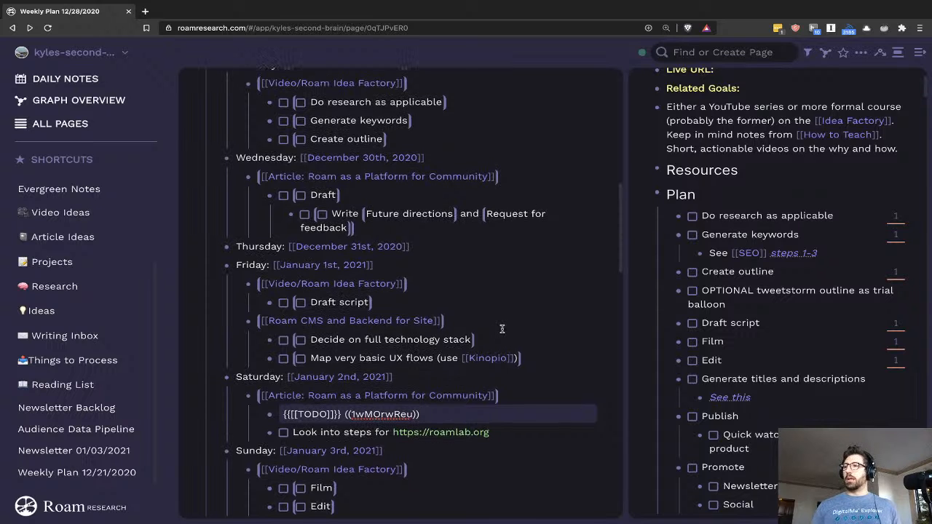
{"action": "scroll", "coordinate": [502, 329], "scroll_direction": "up", "scroll_amount": 2}
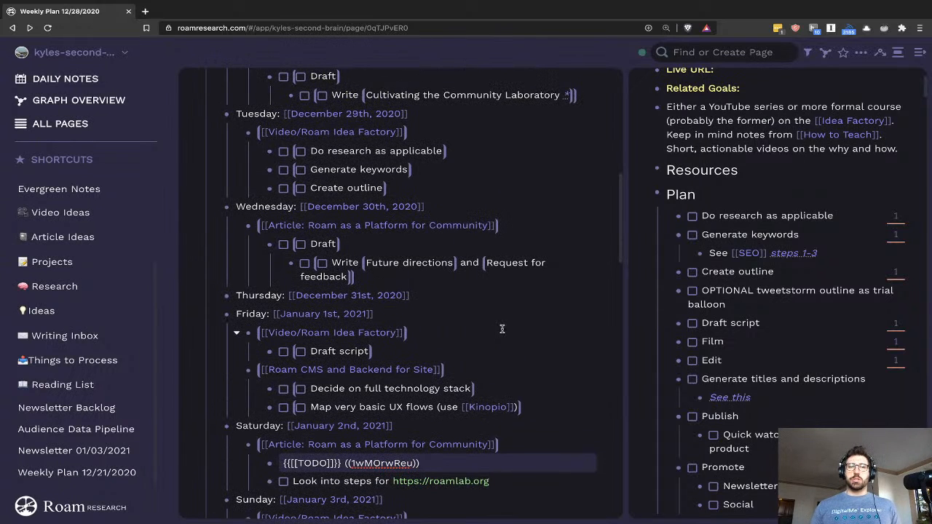
{"action": "scroll", "coordinate": [502, 329], "scroll_direction": "down", "scroll_amount": 3}
{"action": "left_click", "coordinate": [511, 370]}
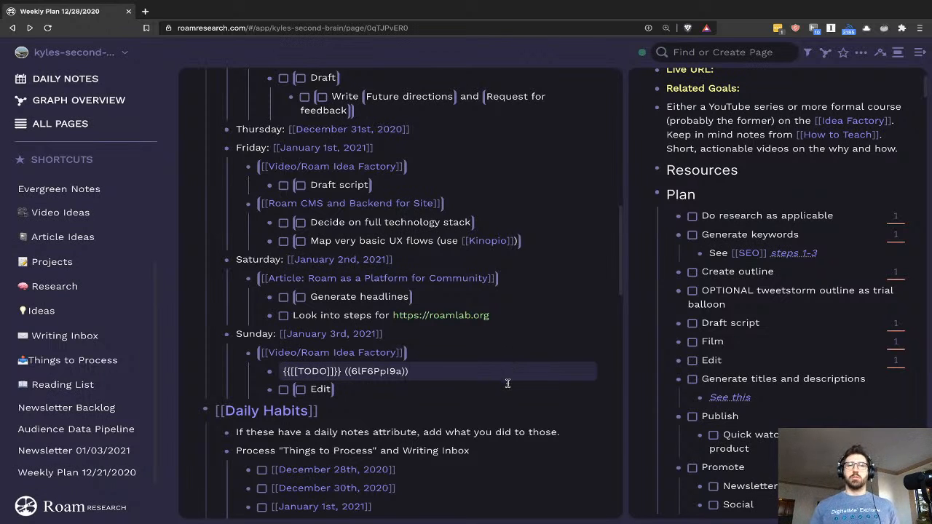
{"action": "scroll", "coordinate": [508, 378], "scroll_direction": "up", "scroll_amount": 8}
{"action": "scroll", "coordinate": [509, 380], "scroll_direction": "up", "scroll_amount": 2}
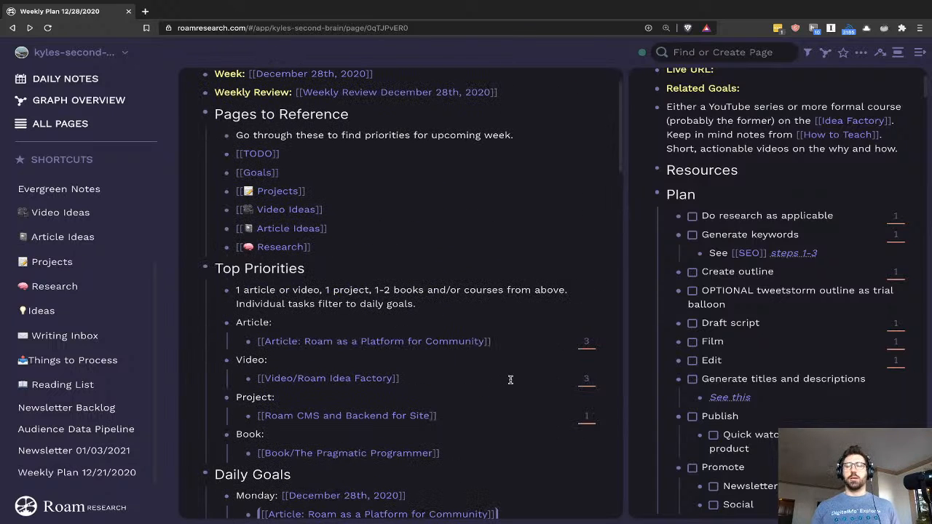
{"action": "scroll", "coordinate": [511, 379], "scroll_direction": "down", "scroll_amount": 9}
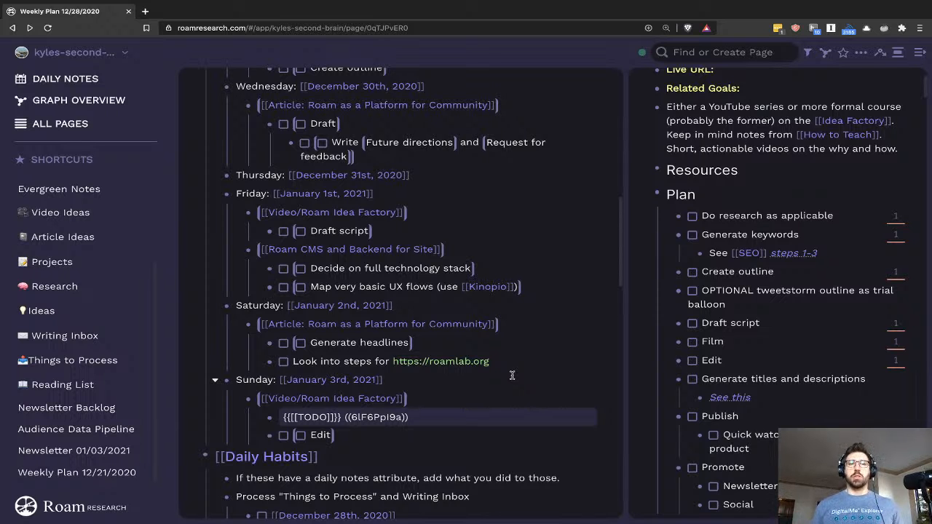
{"action": "scroll", "coordinate": [503, 375], "scroll_direction": "up", "scroll_amount": 10}
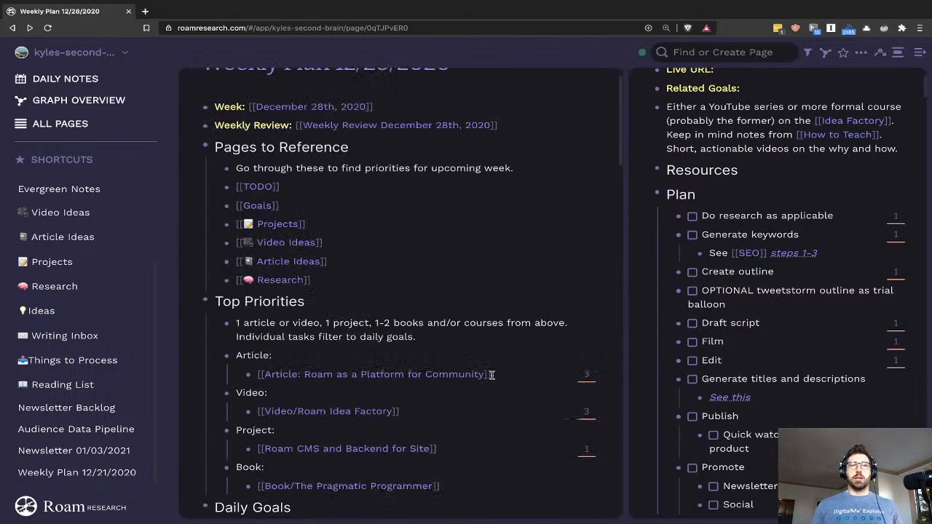
{"action": "scroll", "coordinate": [491, 375], "scroll_direction": "up", "scroll_amount": 1}
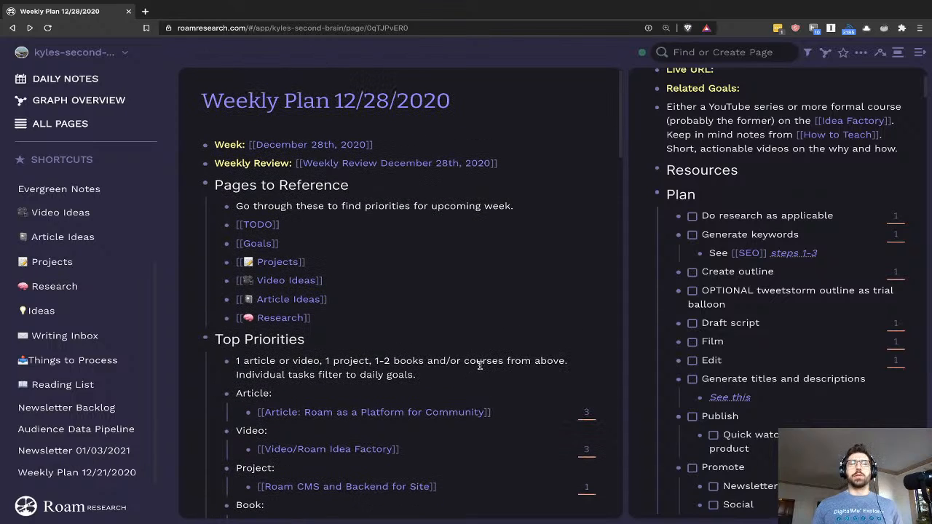
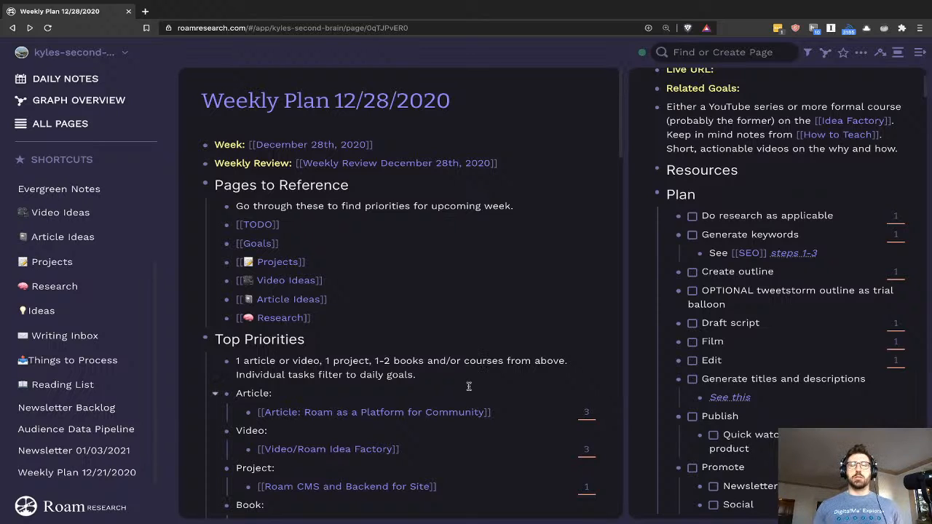
{"action": "scroll", "coordinate": [513, 340], "scroll_direction": "down", "scroll_amount": 1}
{"action": "scroll", "coordinate": [513, 340], "scroll_direction": "down", "scroll_amount": 1}
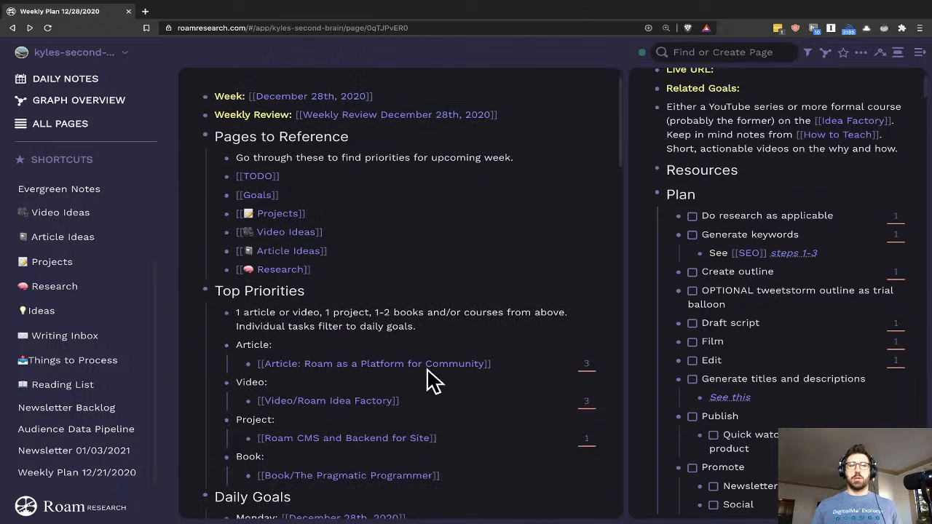
{"action": "scroll", "coordinate": [394, 354], "scroll_direction": "up", "scroll_amount": 1}
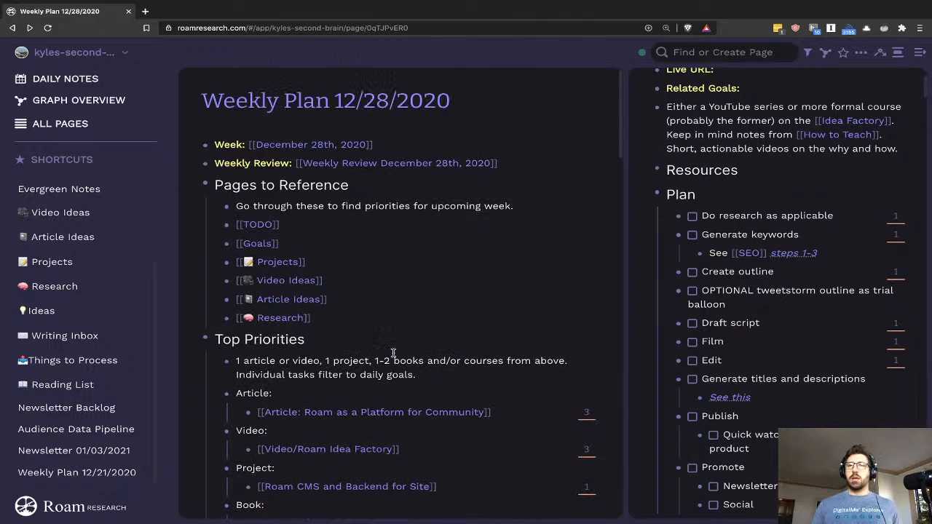
{"action": "scroll", "coordinate": [393, 354], "scroll_direction": "down", "scroll_amount": 8}
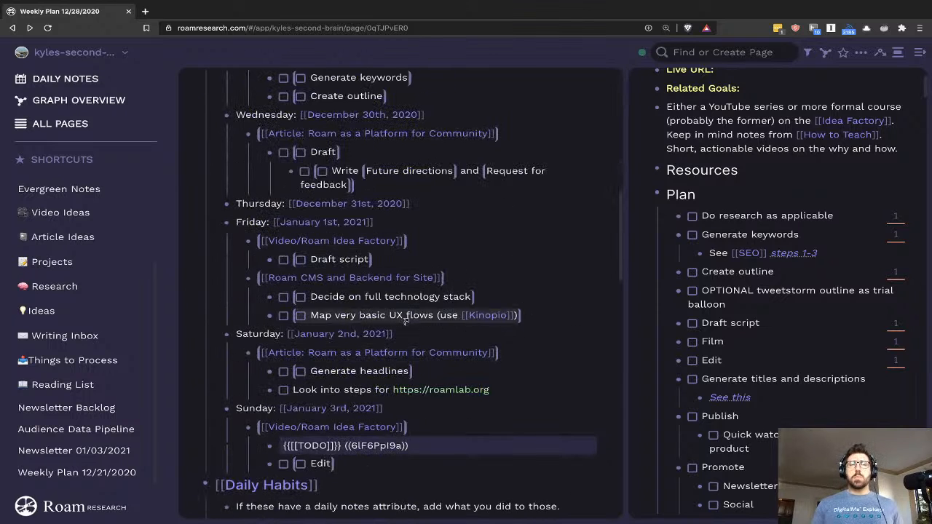
{"action": "scroll", "coordinate": [410, 324], "scroll_direction": "up", "scroll_amount": 1}
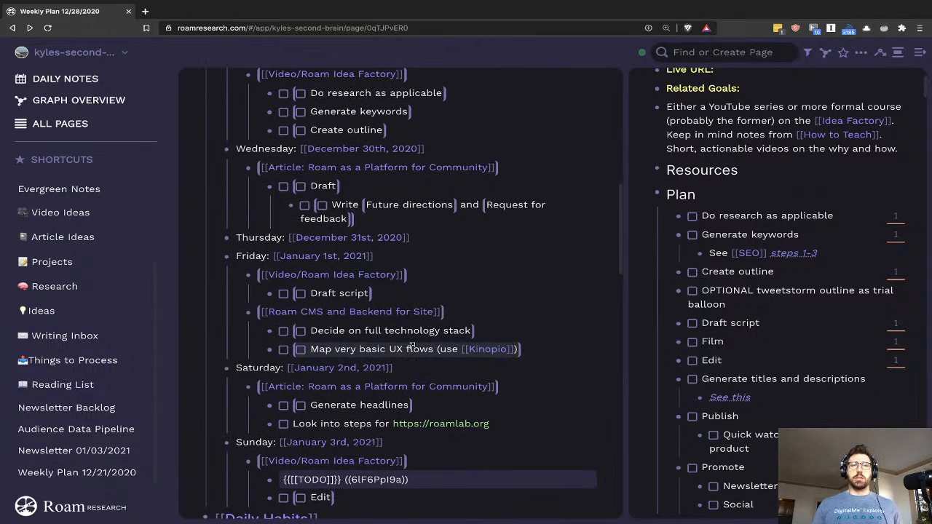
{"action": "scroll", "coordinate": [411, 348], "scroll_direction": "up", "scroll_amount": 1}
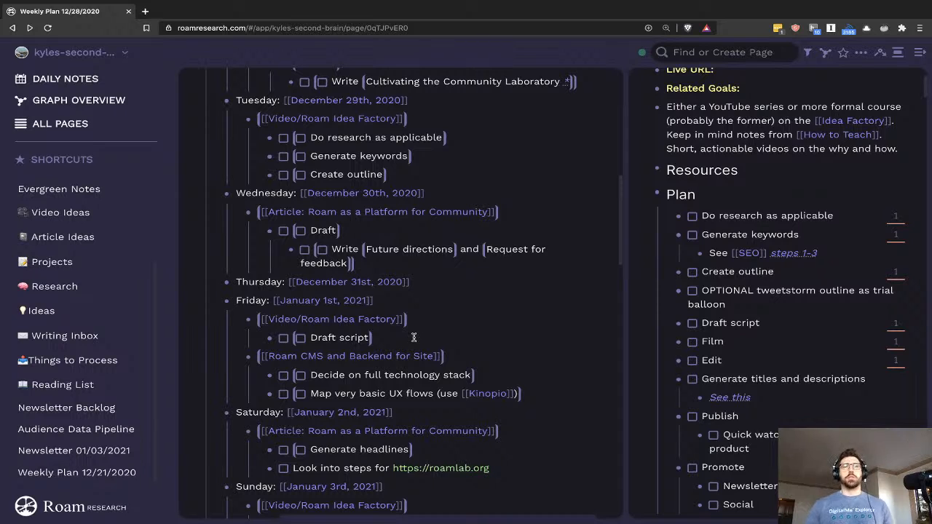
{"action": "scroll", "coordinate": [444, 320], "scroll_direction": "up", "scroll_amount": 1}
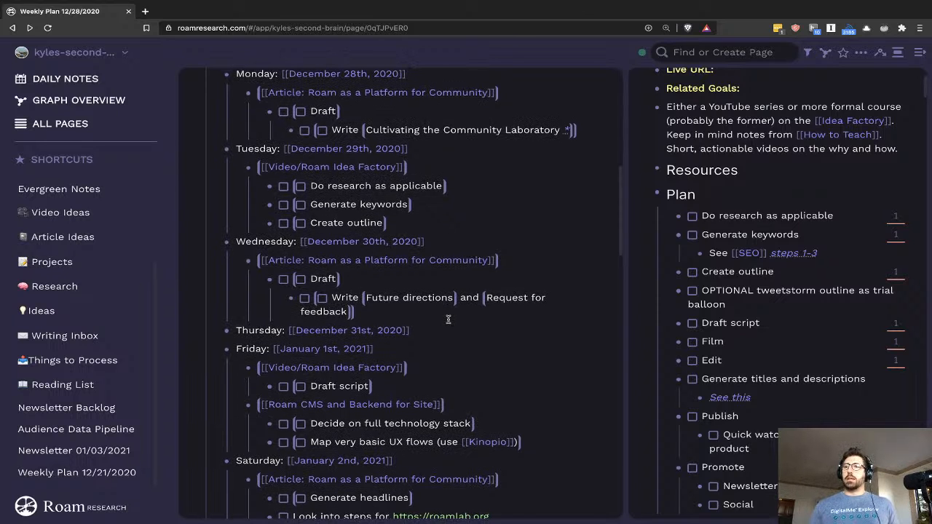
{"action": "scroll", "coordinate": [448, 319], "scroll_direction": "up", "scroll_amount": 2}
{"action": "scroll", "coordinate": [447, 320], "scroll_direction": "up", "scroll_amount": 6}
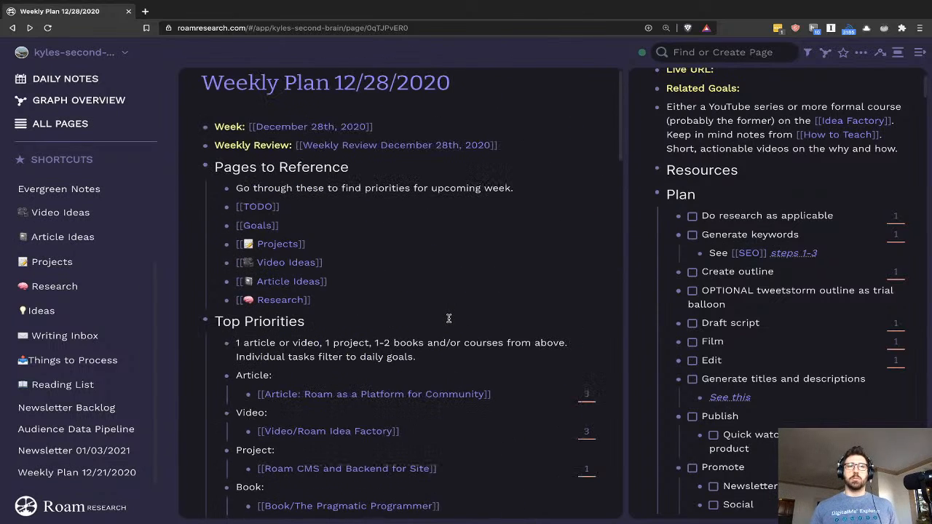
{"action": "scroll", "coordinate": [449, 318], "scroll_direction": "up", "scroll_amount": 1}
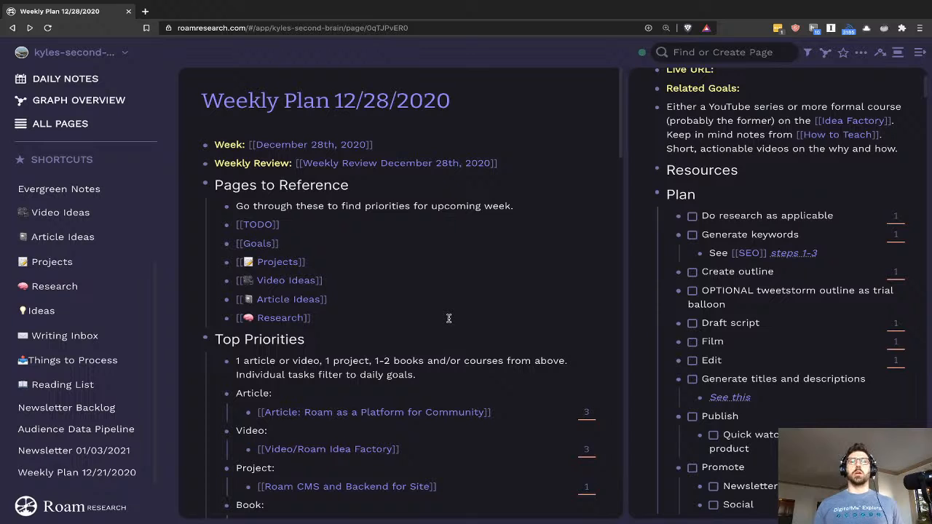
- Find and open the Deep Generalism page and read its basic tenets, Components, Books and Questions to explore/Newsletter Topics
{"action": "left_click", "coordinate": [710, 52]}
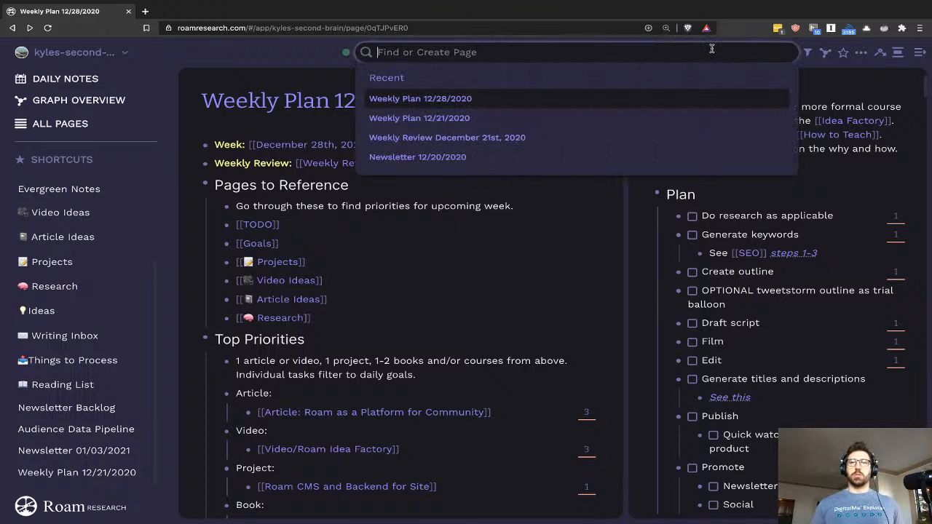
{"action": "type", "text": "Deep Generalism"}
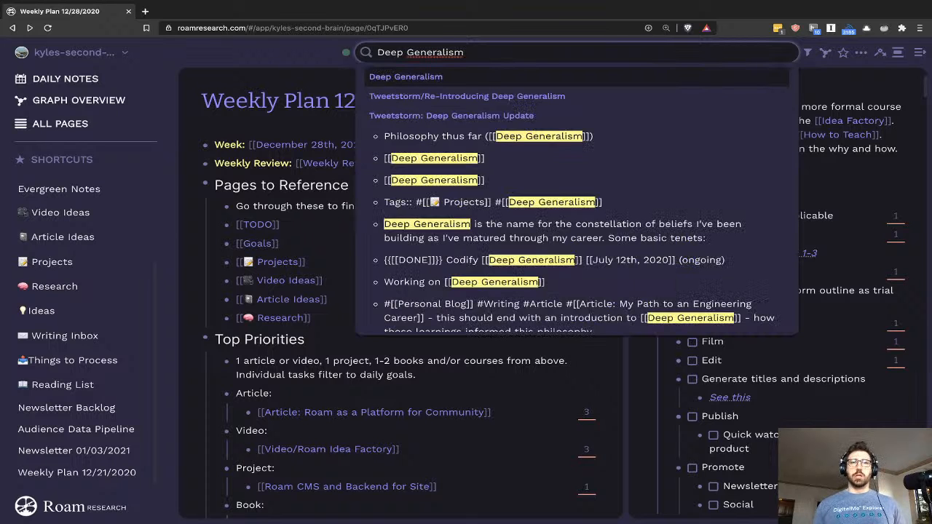
{"action": "key", "text": "Return"}
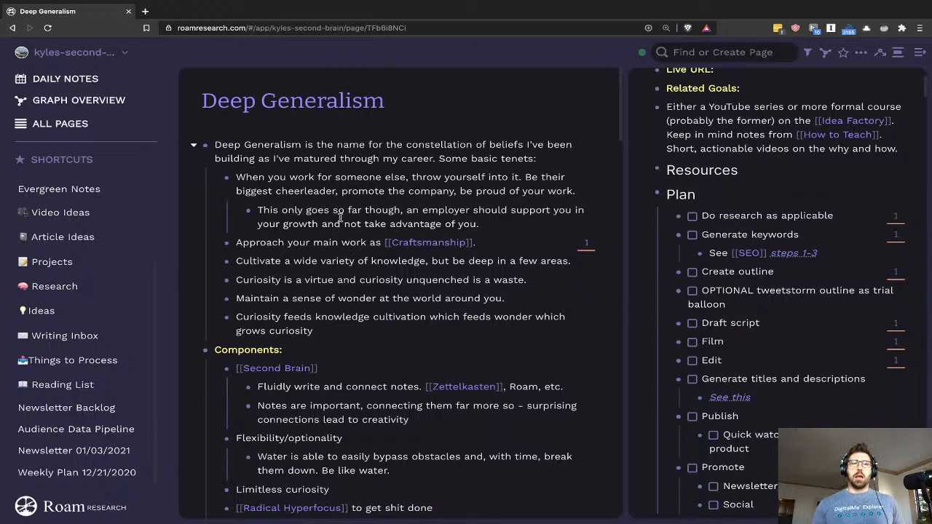
{"action": "scroll", "coordinate": [342, 218], "scroll_direction": "down", "scroll_amount": 3}
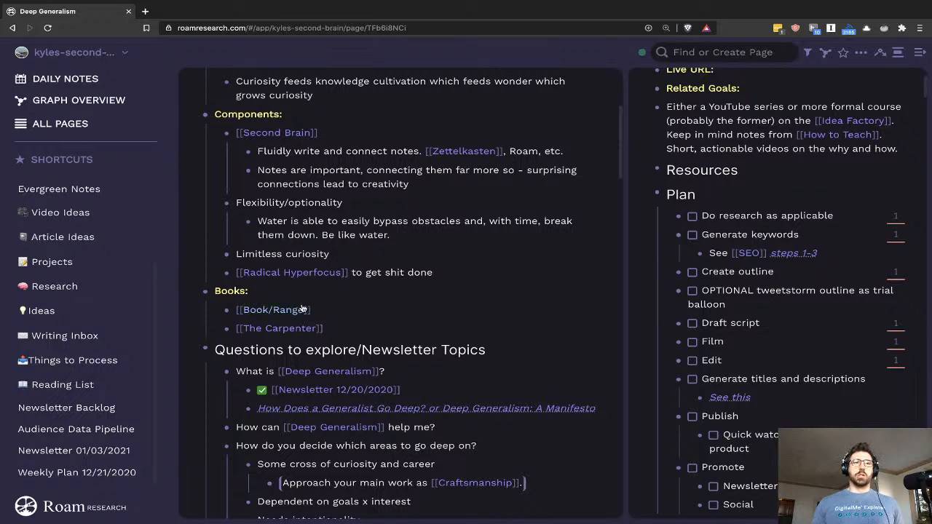
{"action": "scroll", "coordinate": [356, 292], "scroll_direction": "up", "scroll_amount": 3}
{"action": "scroll", "coordinate": [338, 244], "scroll_direction": "down", "scroll_amount": 3}
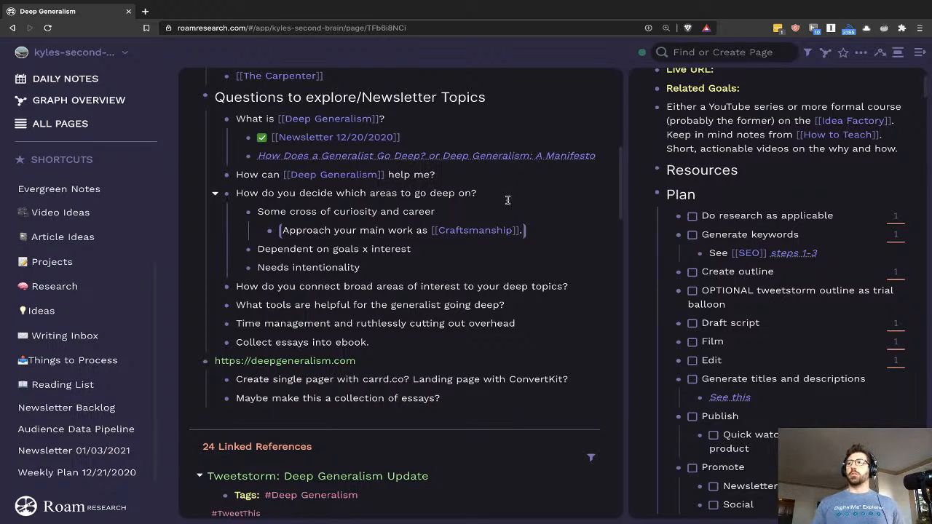
{"action": "scroll", "coordinate": [507, 200], "scroll_direction": "up", "scroll_amount": 3}
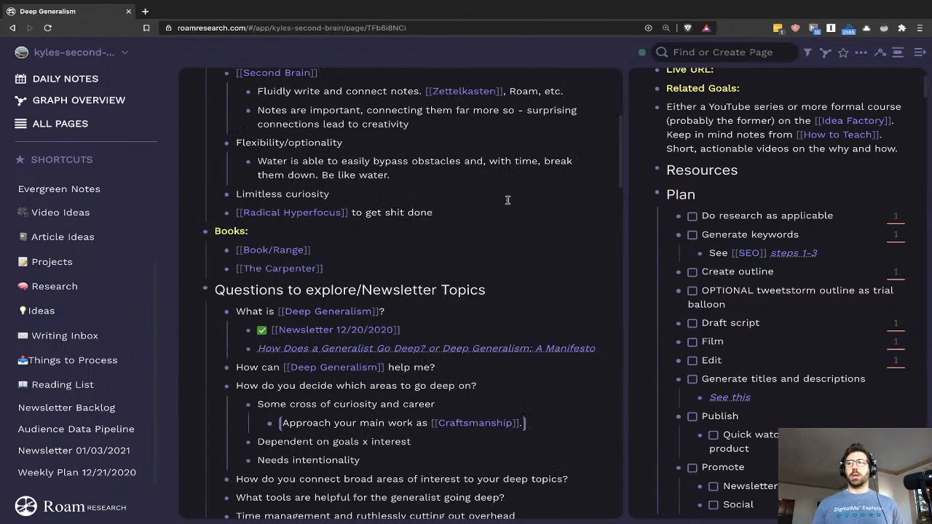
{"action": "scroll", "coordinate": [507, 199], "scroll_direction": "up", "scroll_amount": 5}
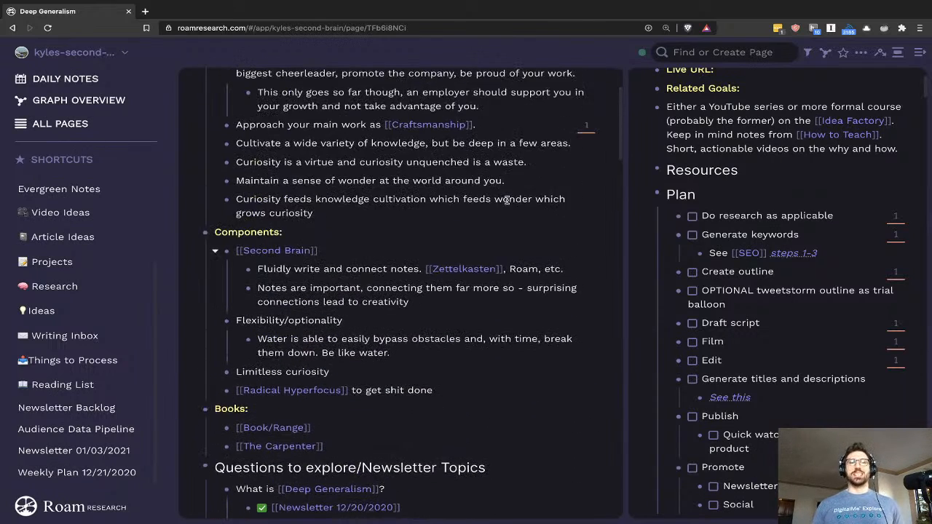